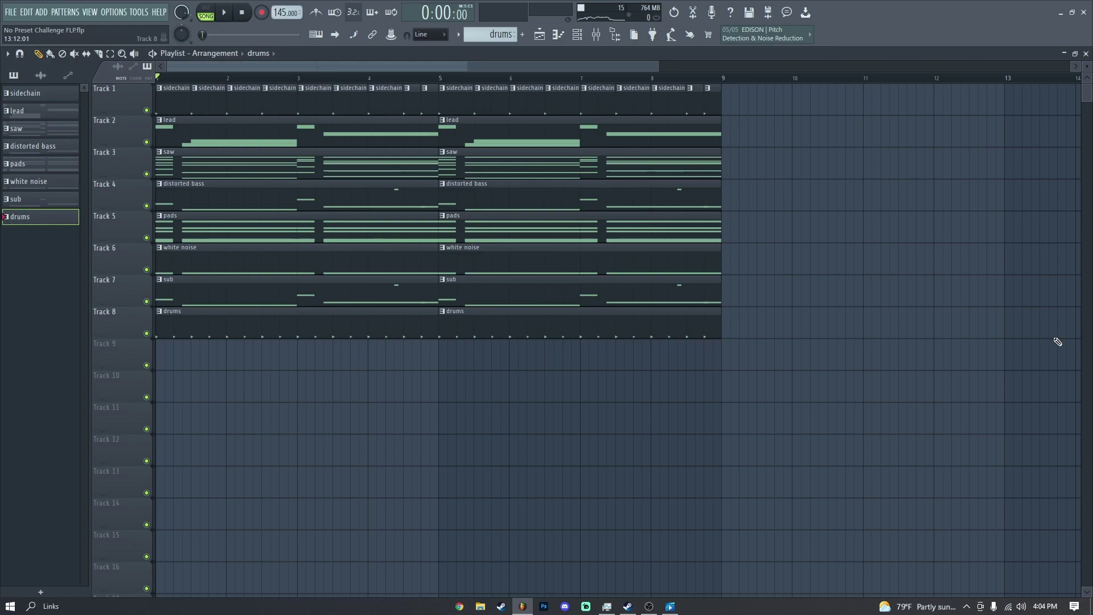
Step: Play the finished eight-bar arrangement from the start
key(space)
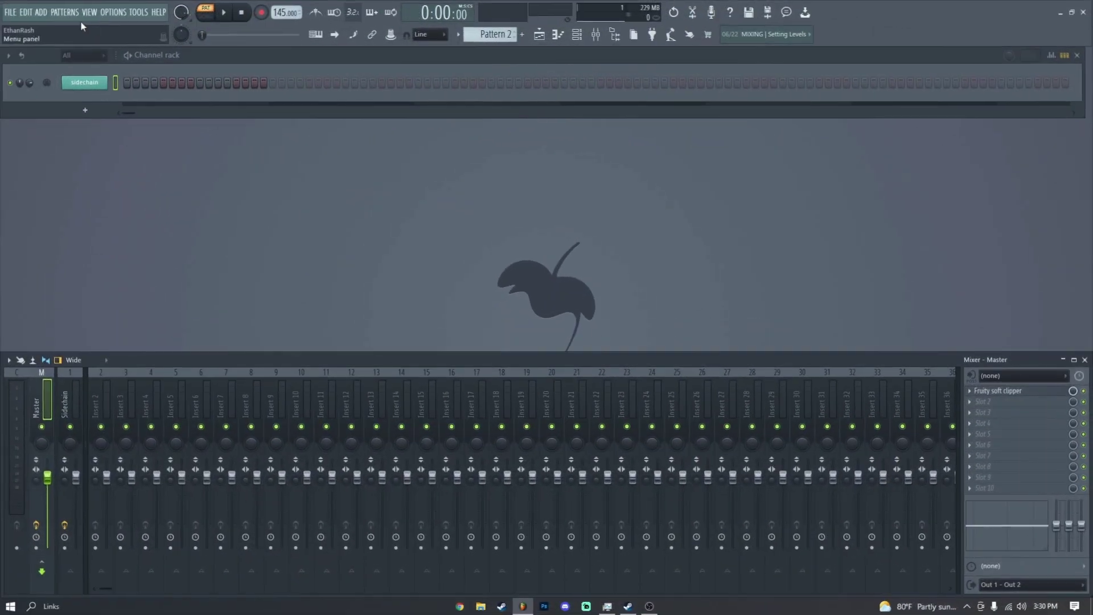
Step: Add a Serum instrument channel and reveal the wrapper's detailed settings above the plugin
click(41, 12)
click(166, 310)
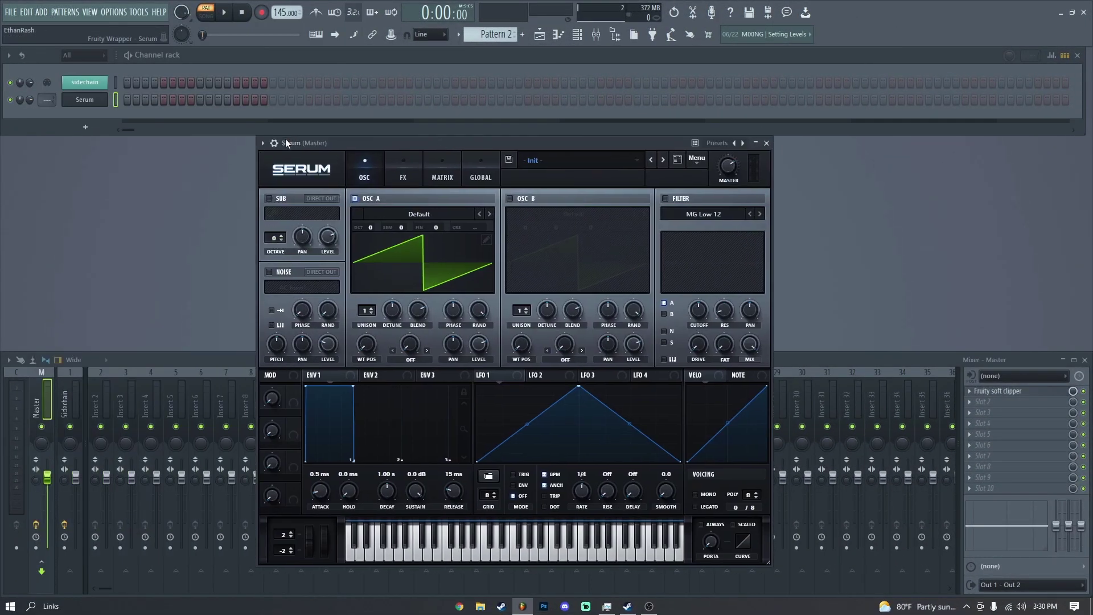
click(275, 143)
Step: Adjust the unison mode in Serum's global settings and return to the oscillator page
click(445, 186)
click(365, 196)
click(481, 199)
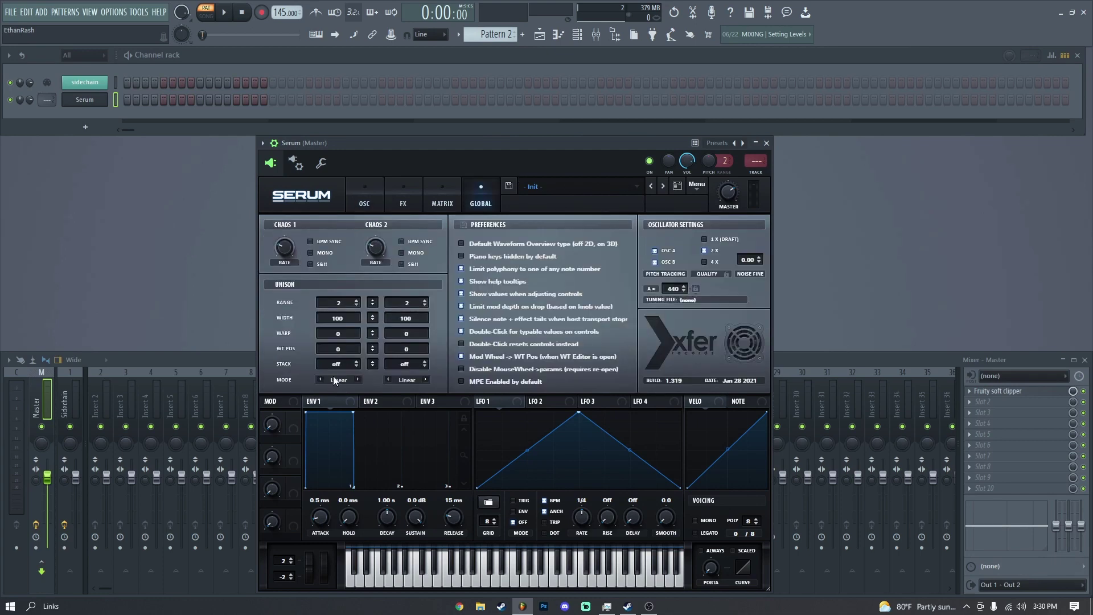
click(406, 380)
click(359, 198)
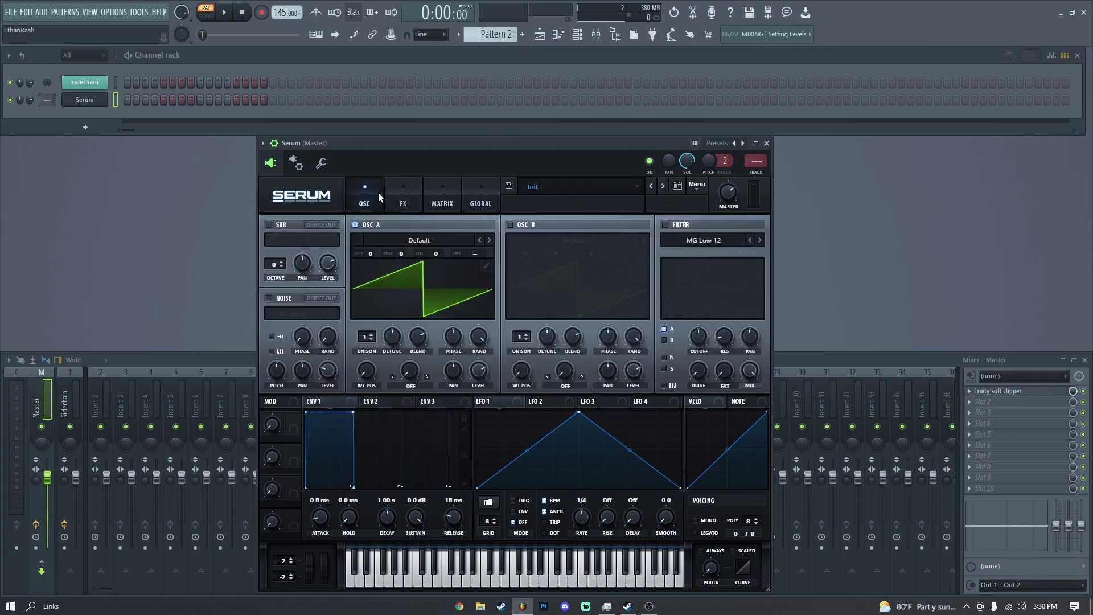
Step: Audition notes and chords on Serum's initial saw patch
key(x)
key(c)
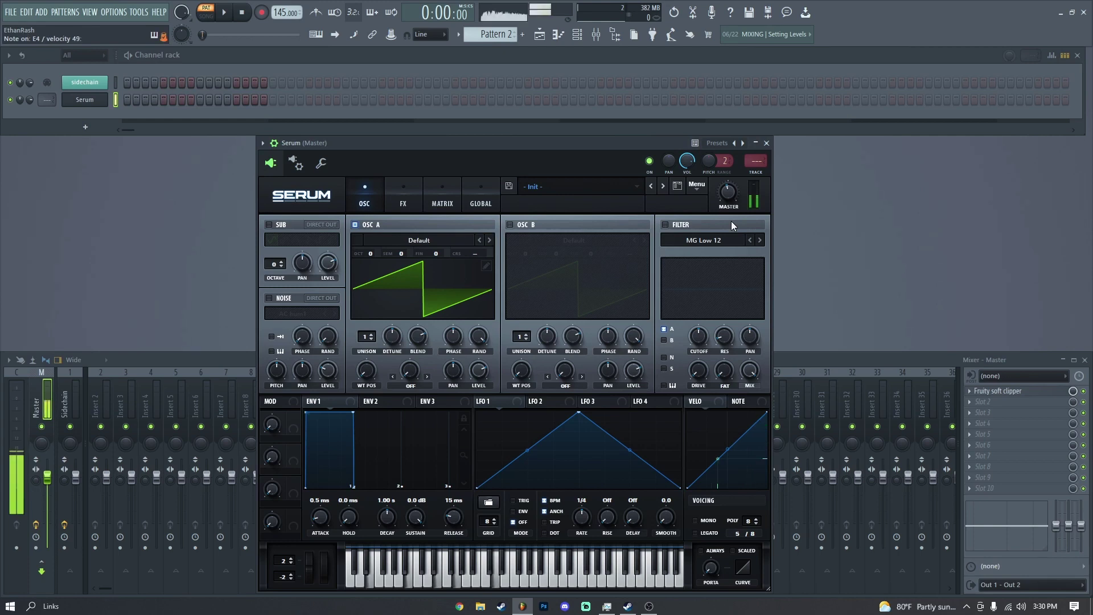
key(c)
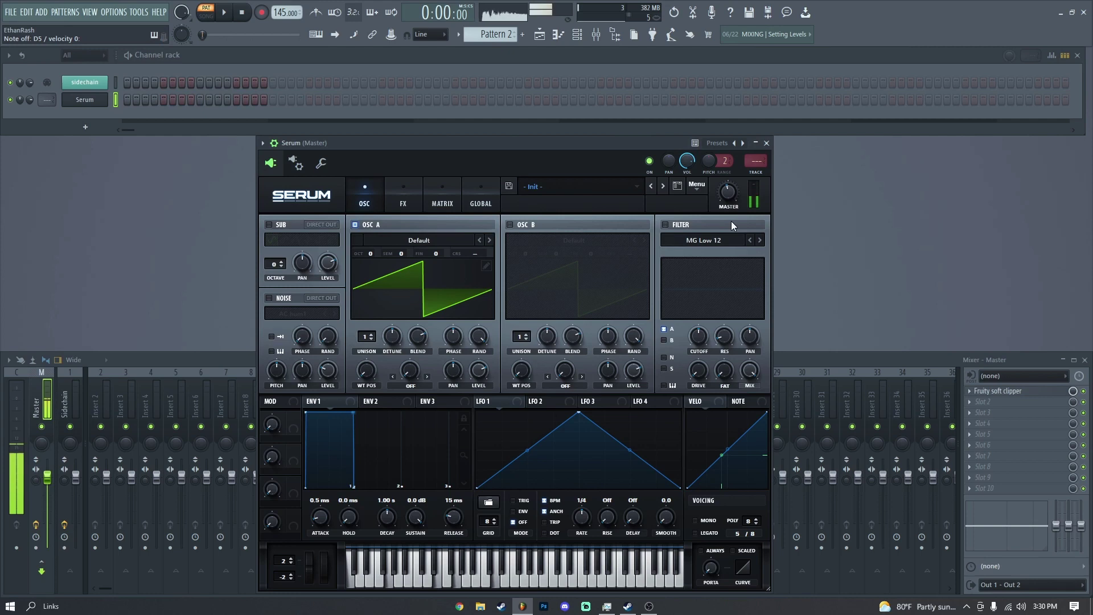
key(n)
key(g)
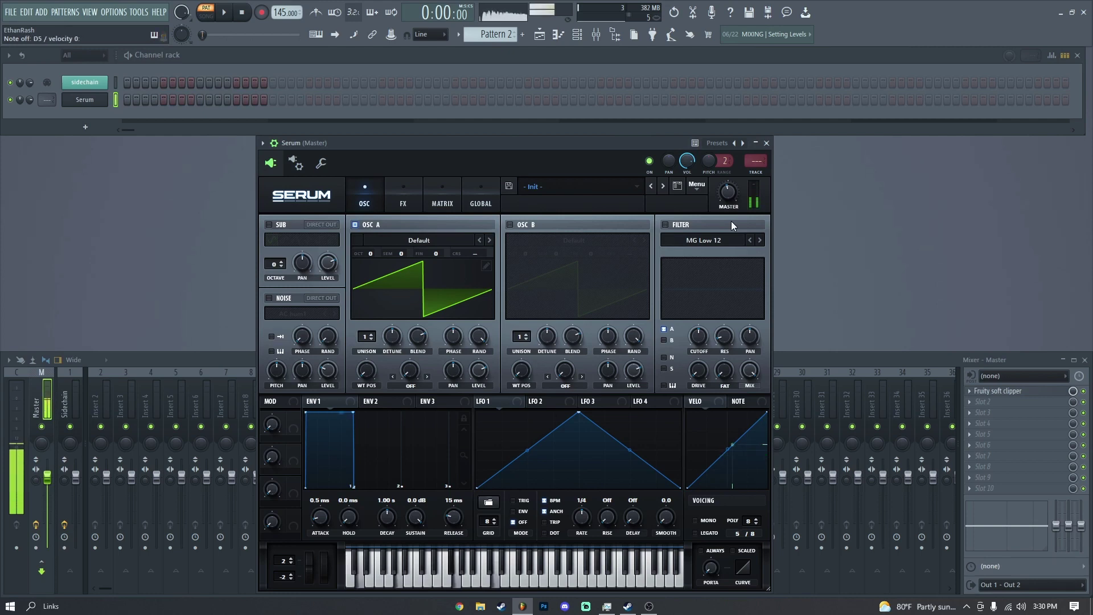
Step: Record a four-chord progression into the Serum channel's piano roll and quantize the recorded notes
right_click(108, 96)
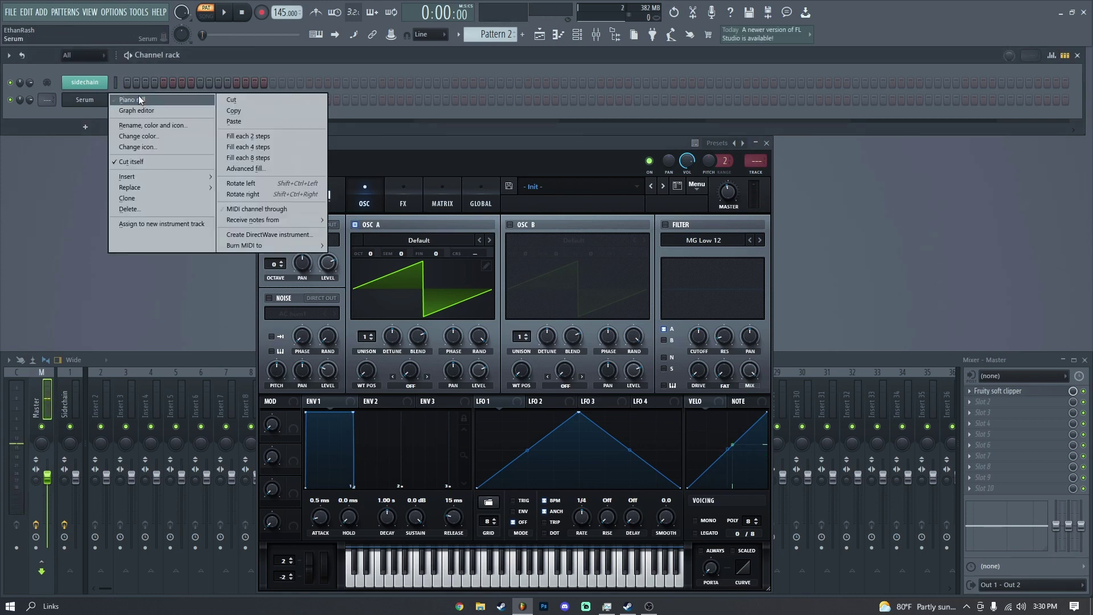
click(125, 96)
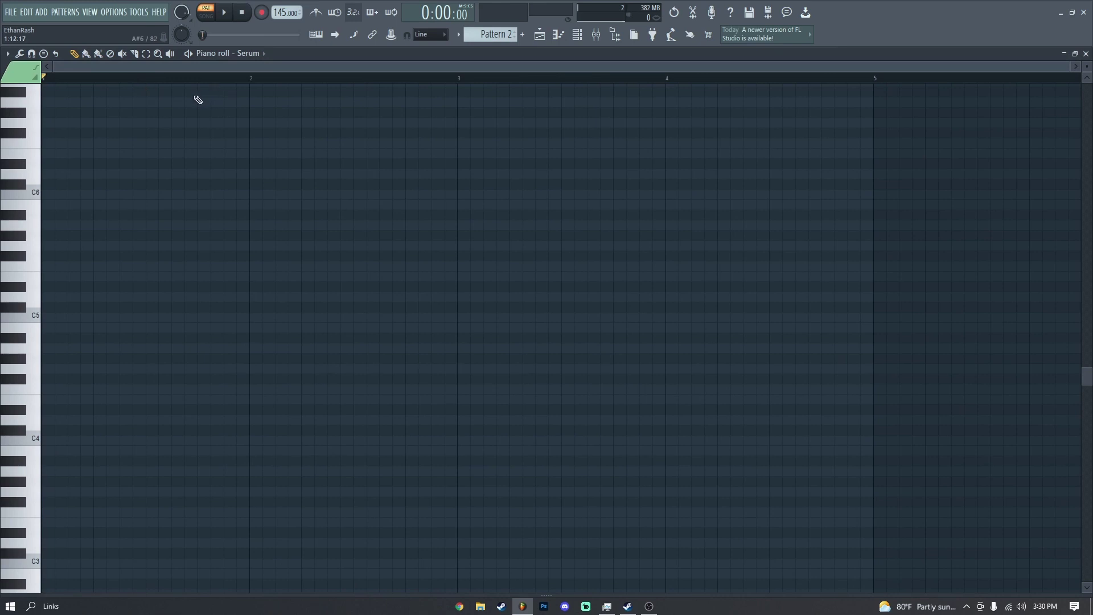
click(224, 12)
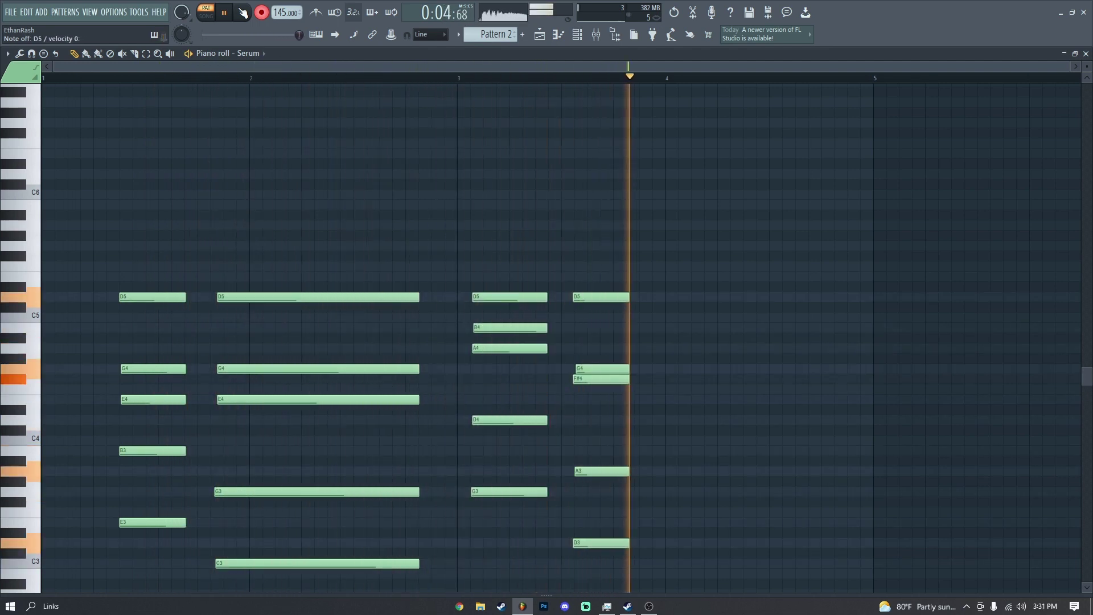
key(space)
key(ctrl+q)
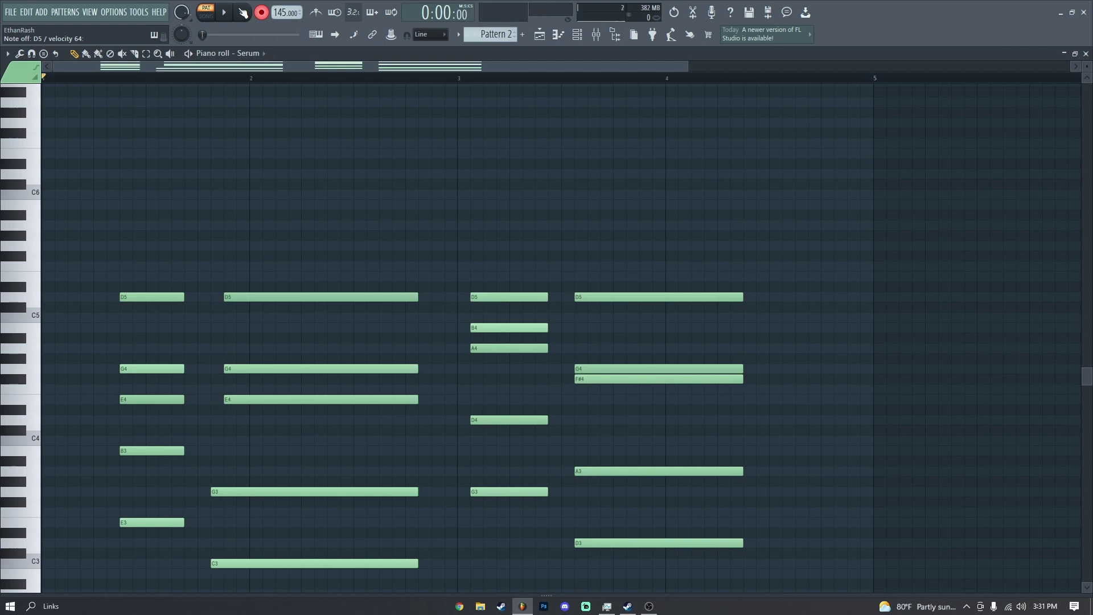
Step: Move the first chord to the start of bar 1 and the second chord up after it, trimming the second to end at bar 2
drag(134, 214, 148, 589)
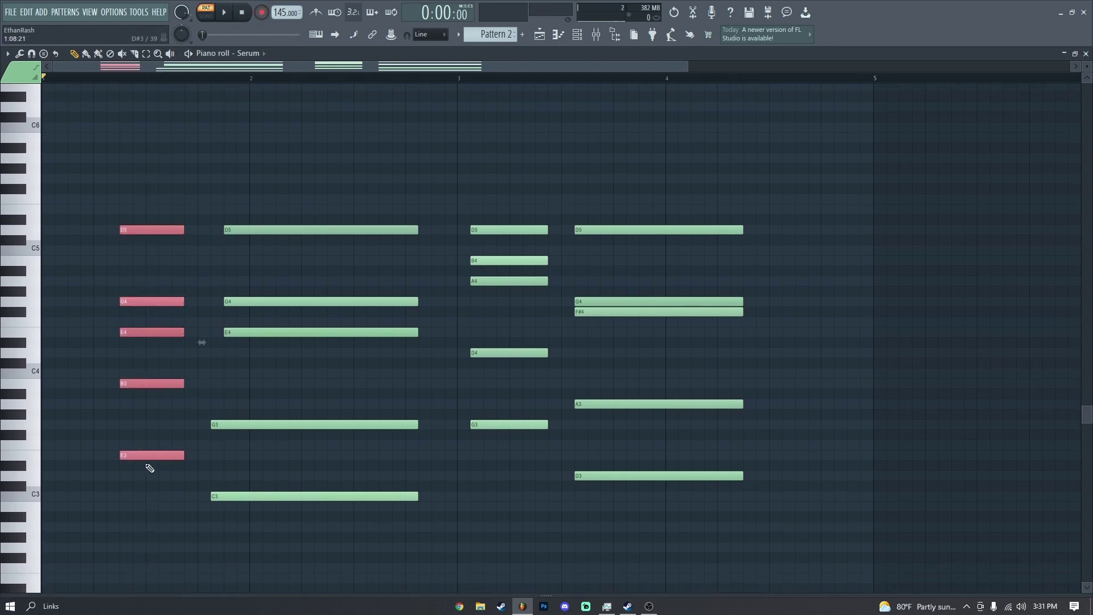
drag(147, 456, 111, 467)
drag(268, 510, 295, 264)
drag(268, 207, 125, 496)
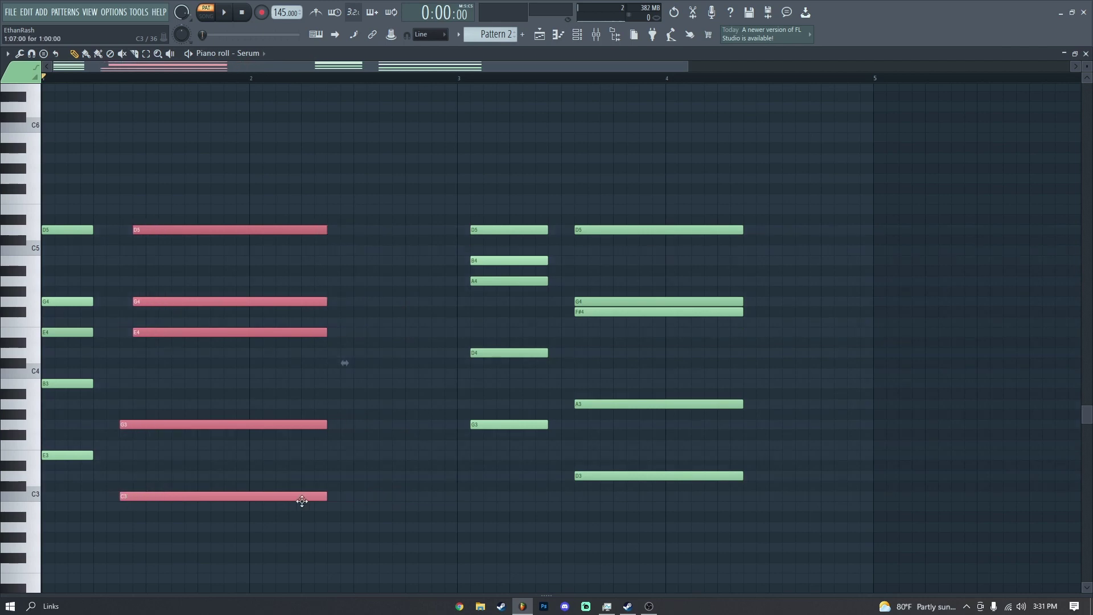
drag(325, 499, 249, 501)
Step: Move the third chord to the start of bar 2 and the fourth after it, trimming the fourth to end at bar 3
drag(478, 447, 300, 228)
drag(548, 154, 744, 484)
drag(621, 475, 409, 476)
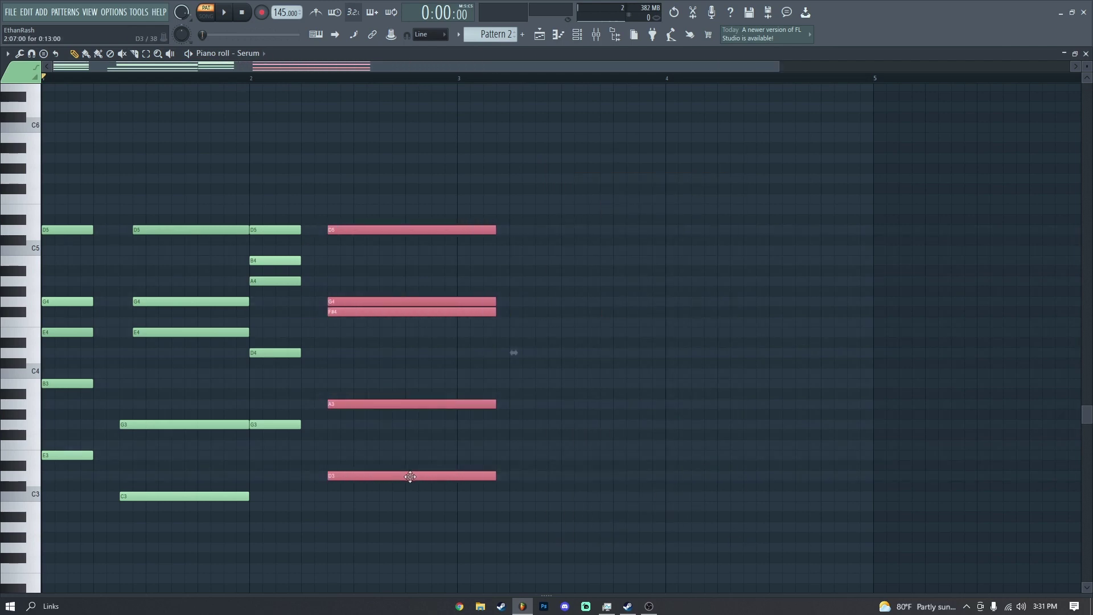
drag(497, 477, 456, 478)
click(522, 446)
Step: Play back the two-bar chord progression to check its timing
scroll(522, 447, down, 3)
key(space)
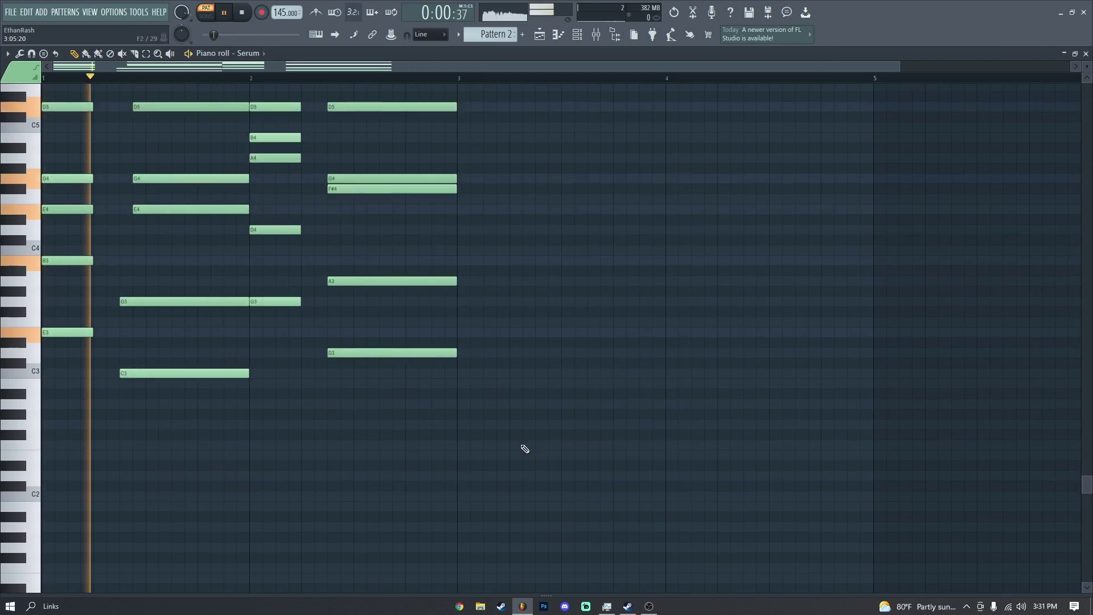
scroll(182, 244, up, 4)
key(space)
Step: Align the second chord's note starts and spread the progression over four bars, moving the third chord to bar 3 and lengthening the long chords
drag(170, 188, 249, 304)
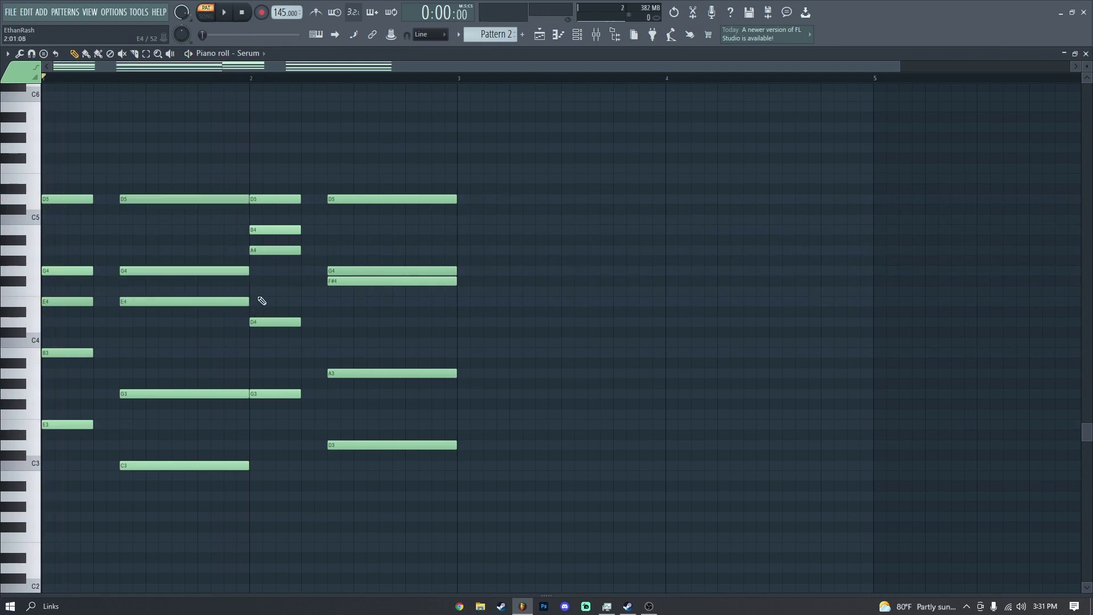
drag(273, 393, 481, 392)
drag(575, 501, 585, 193)
drag(217, 165, 454, 476)
click(556, 488)
Step: Play the four-bar progression and add an A4 note to the last chord, trying and removing a B4
key(space)
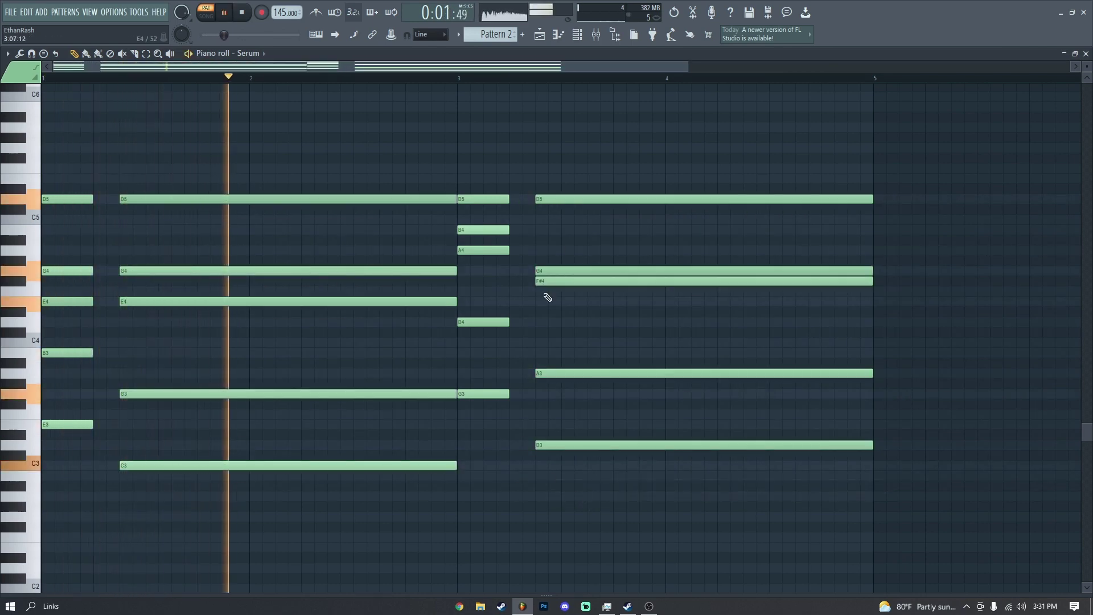
scroll(405, 81, down, 2)
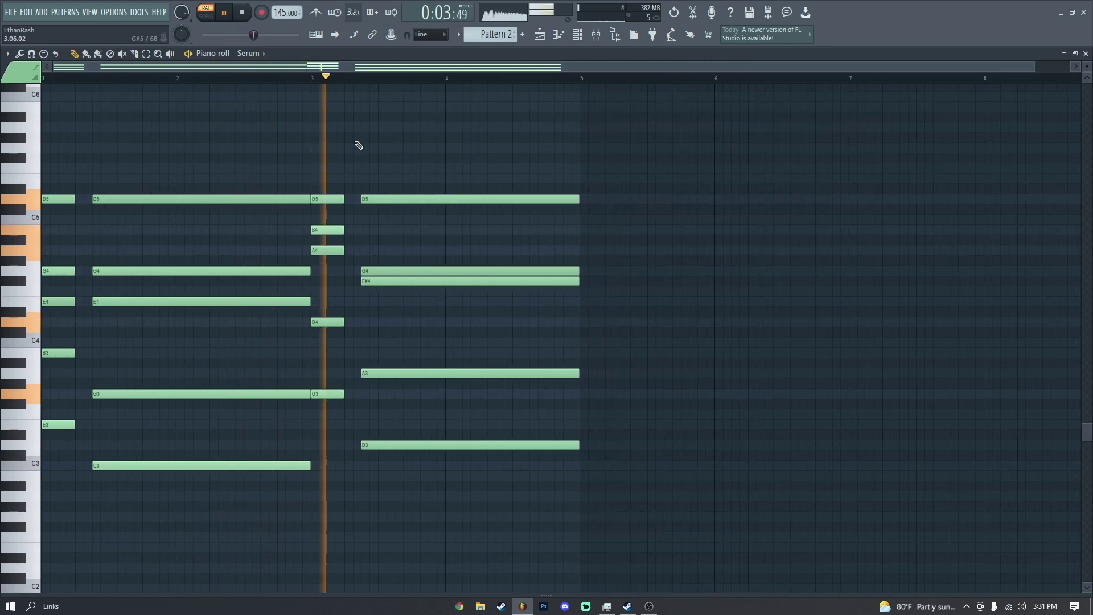
click(693, 351)
right_click(695, 351)
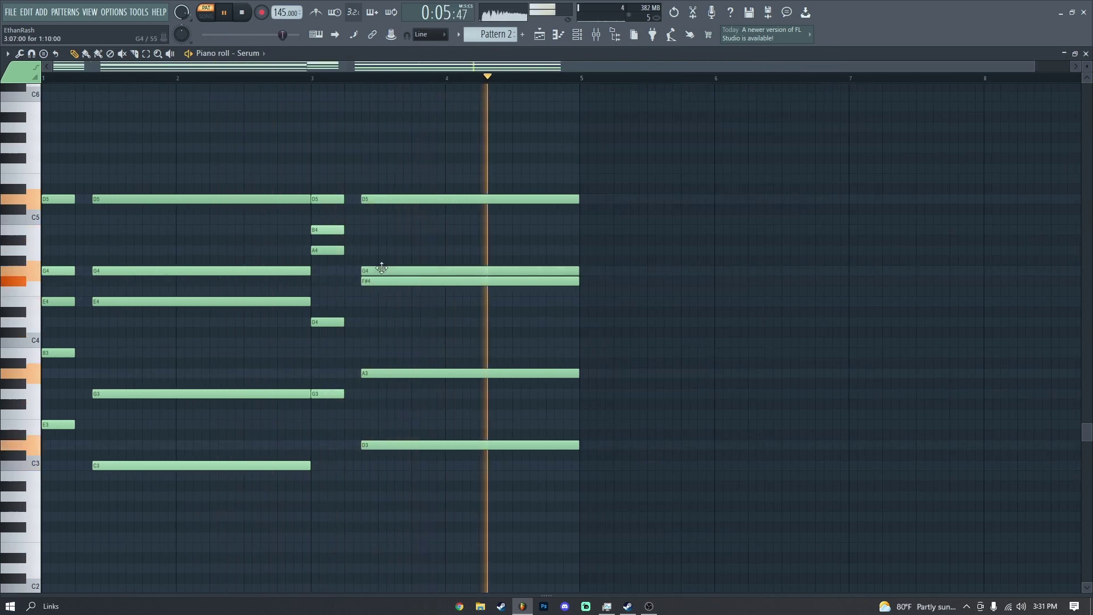
click(364, 249)
key(space)
click(370, 230)
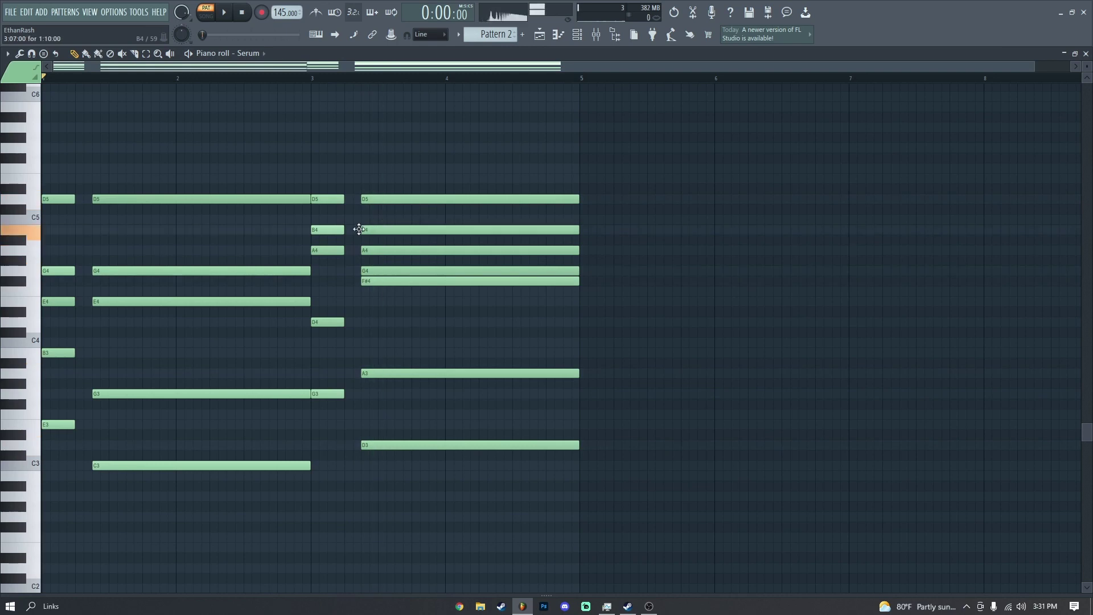
right_click(377, 232)
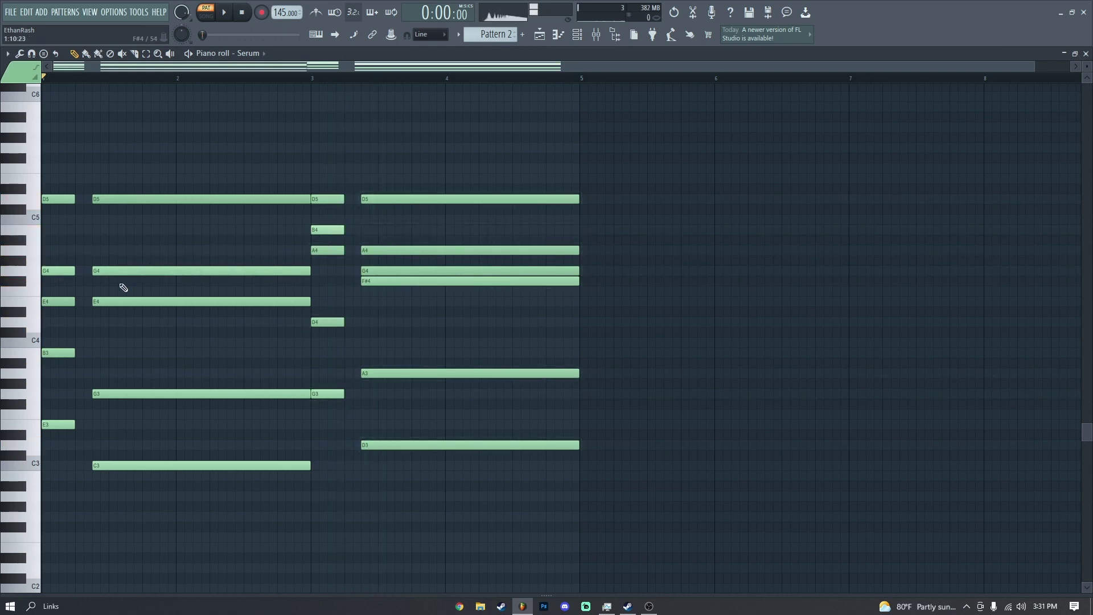
Step: Add a B4 note to the first chord, match it to the chord's length, and check it by playing back
click(138, 283)
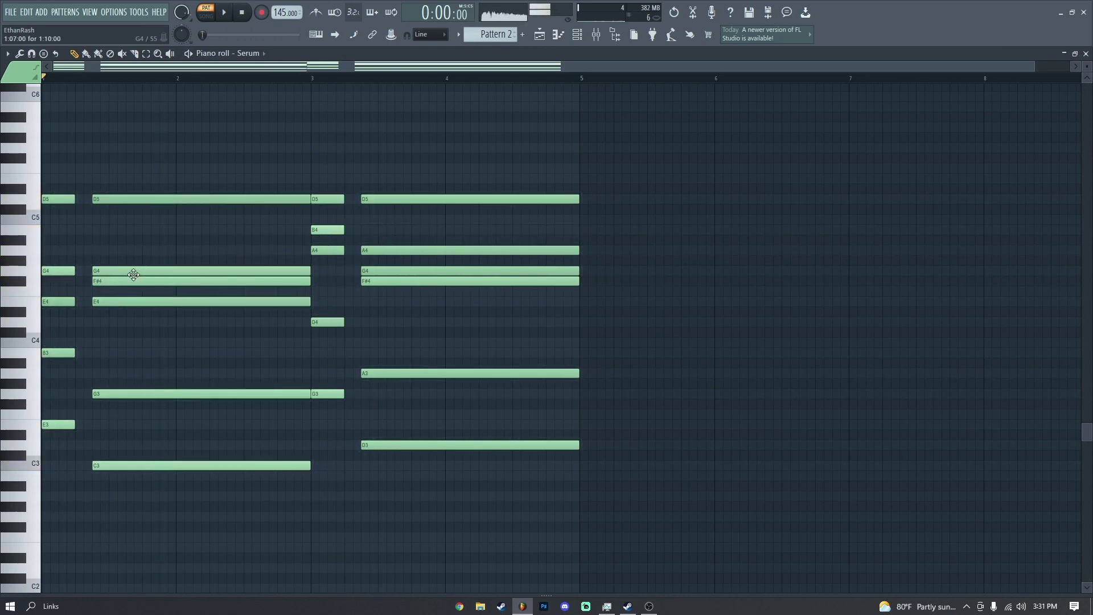
drag(101, 279, 51, 244)
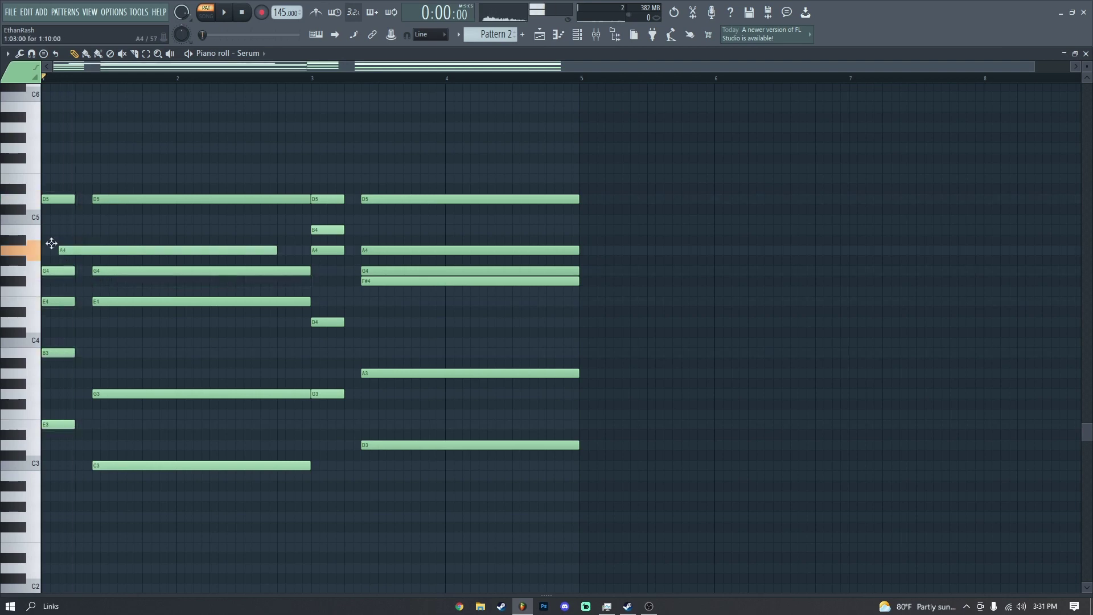
key(space)
key(space)
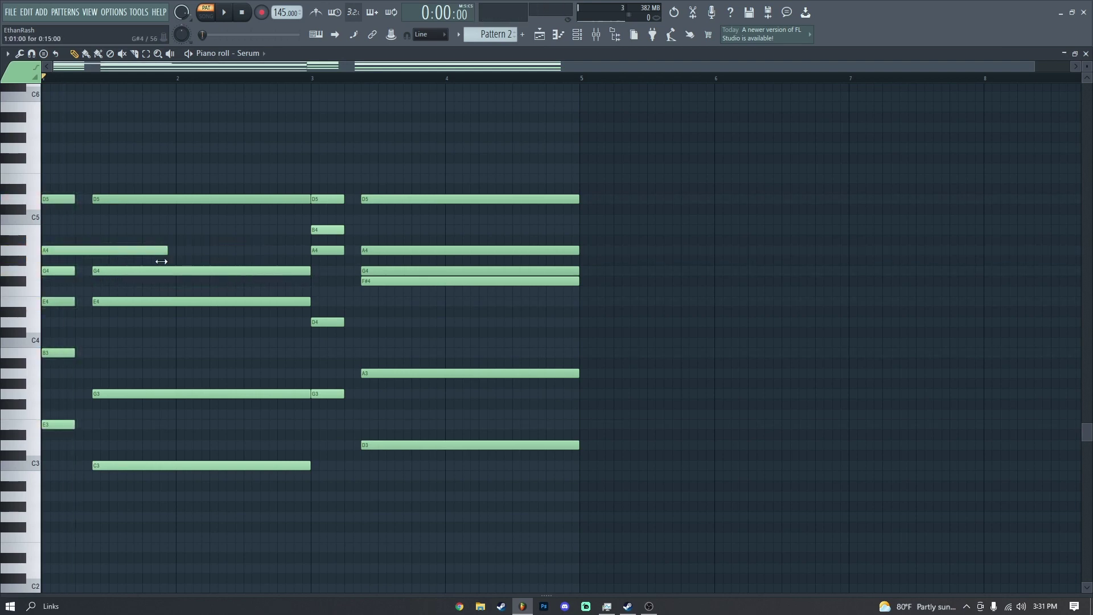
key(space)
key(space)
drag(57, 251, 78, 230)
key(space)
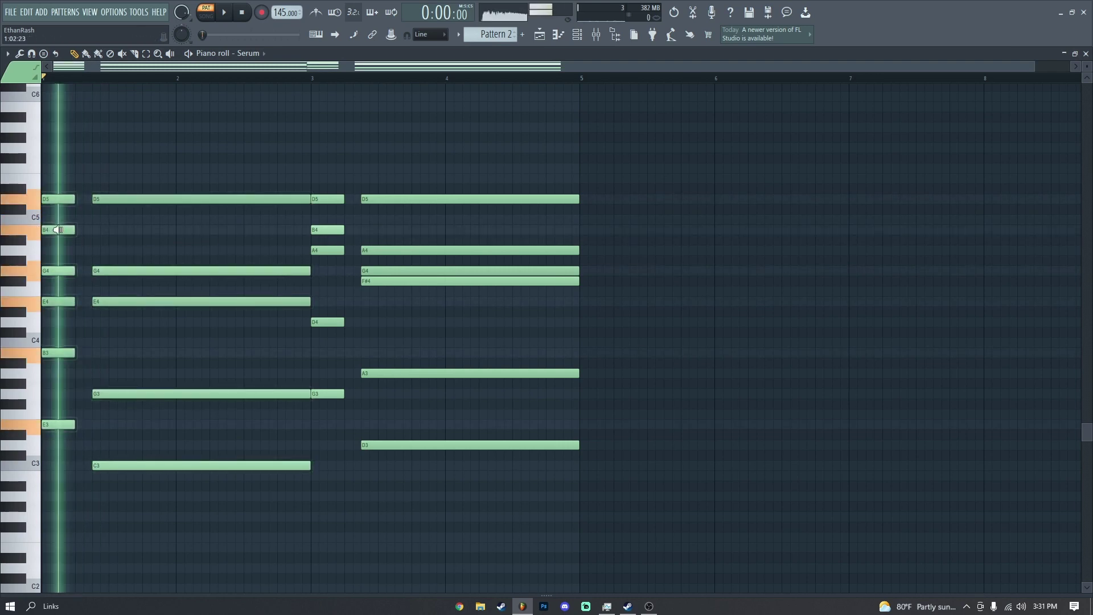
key(space)
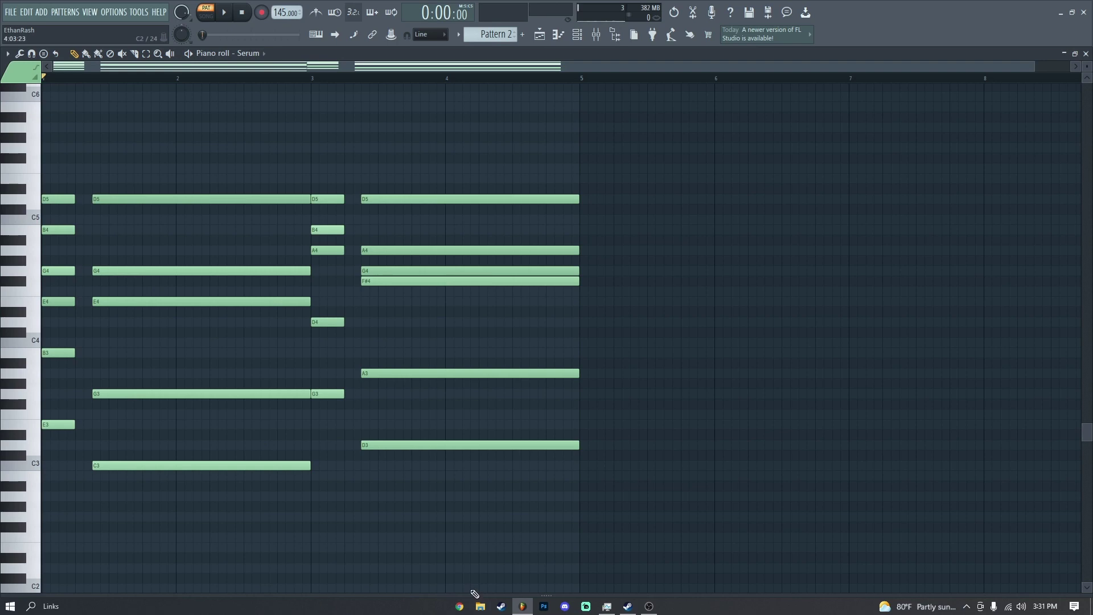
Step: Even out the velocities of all the chord notes at roughly 74%
drag(464, 594, 415, 278)
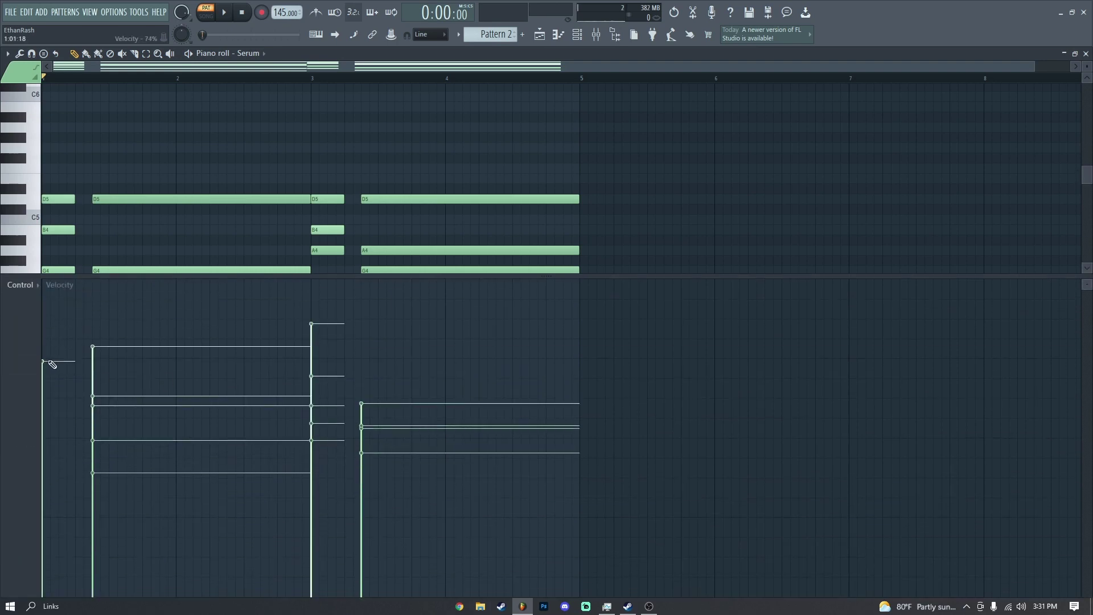
drag(114, 364, 609, 351)
drag(651, 283, 600, 427)
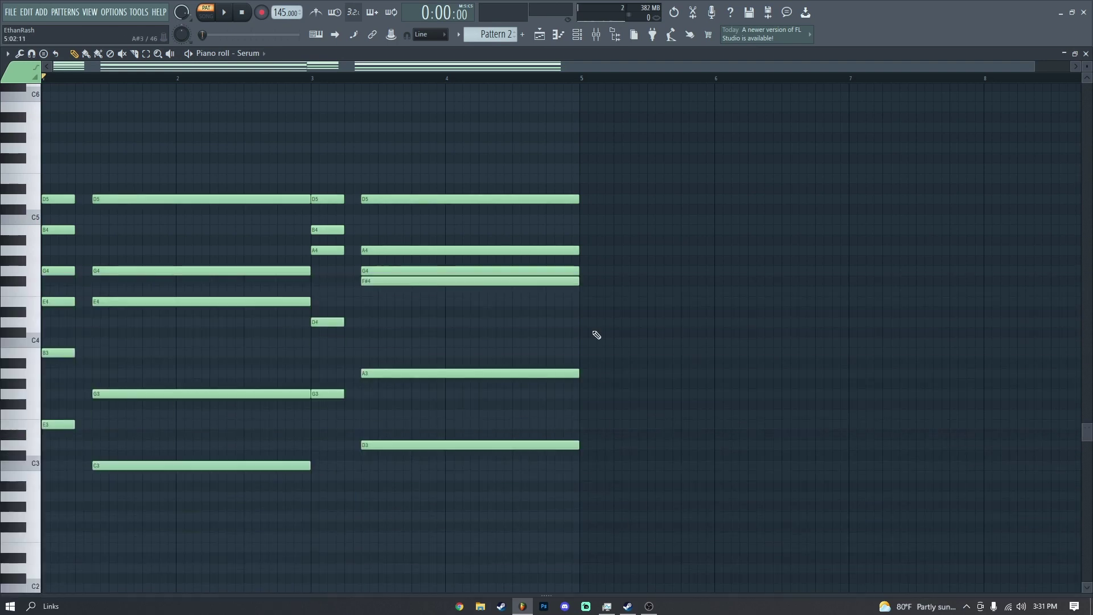
Step: Place the sidechain pattern on Track 1 and Pattern 2 on Track 2 at the start of the playlist
click(553, 35)
click(577, 35)
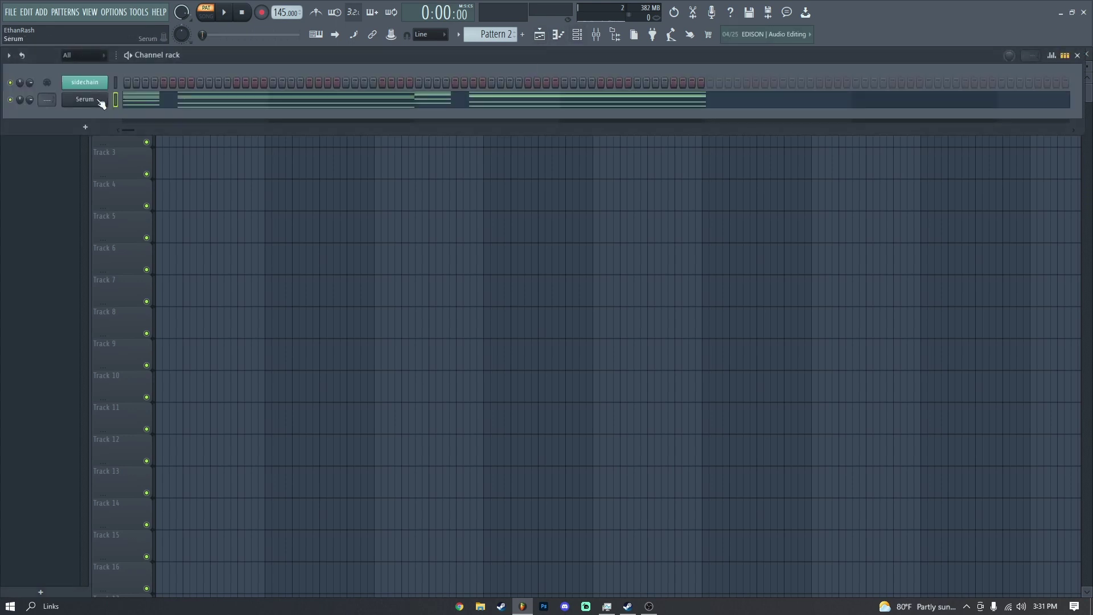
key(F6)
click(222, 128)
scroll(215, 80, up, 4)
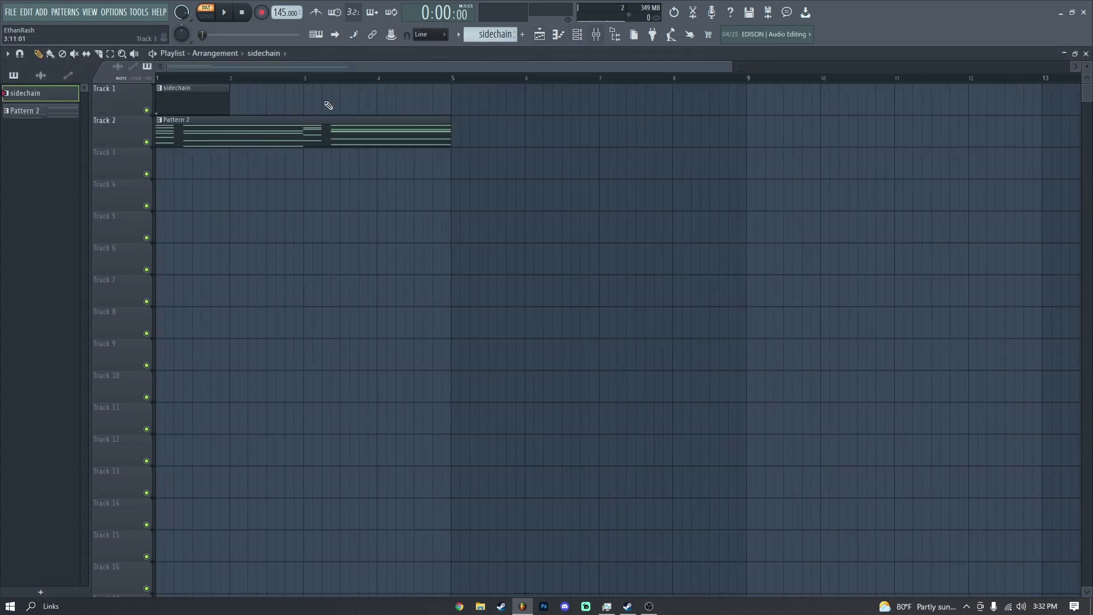
Step: Trim the sidechain clip to half a bar and repeat it up to bar 5, ending with two quarter-bar clips
scroll(210, 79, up, 3)
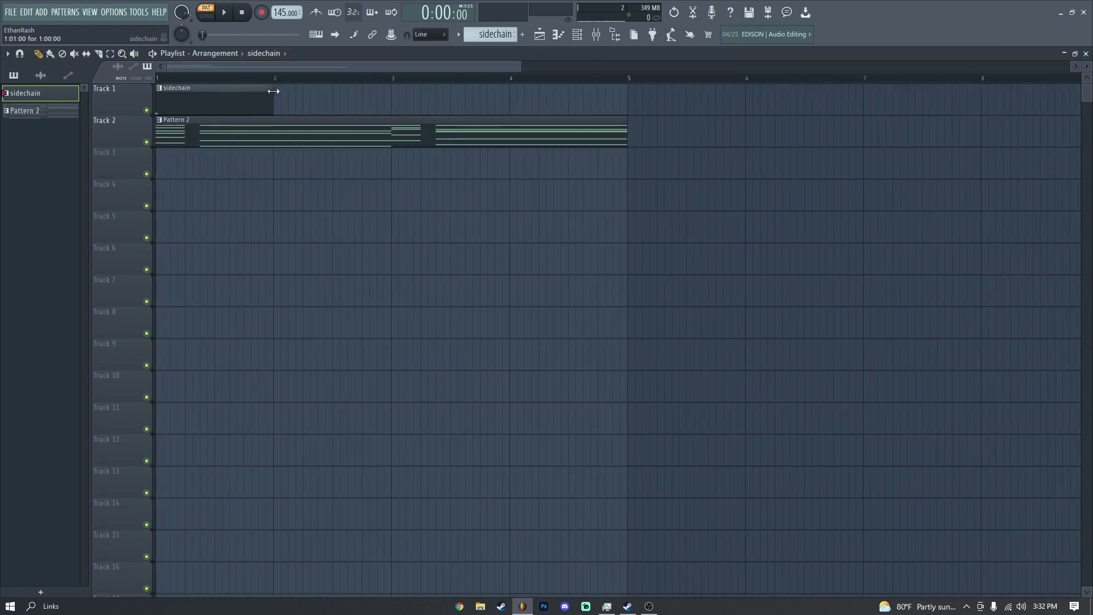
drag(273, 91, 192, 94)
key(ctrl+b)
key(ctrl+b)
key(ctrl+b)
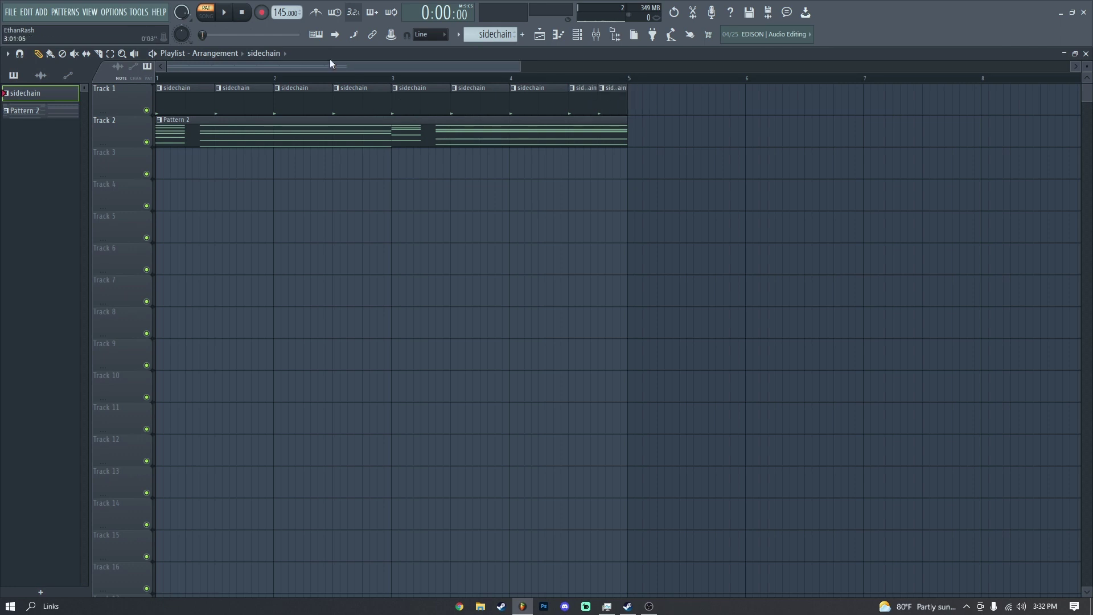
Step: Play the arrangement briefly and route the Serum channel to mixer track 5
key(space)
click(596, 34)
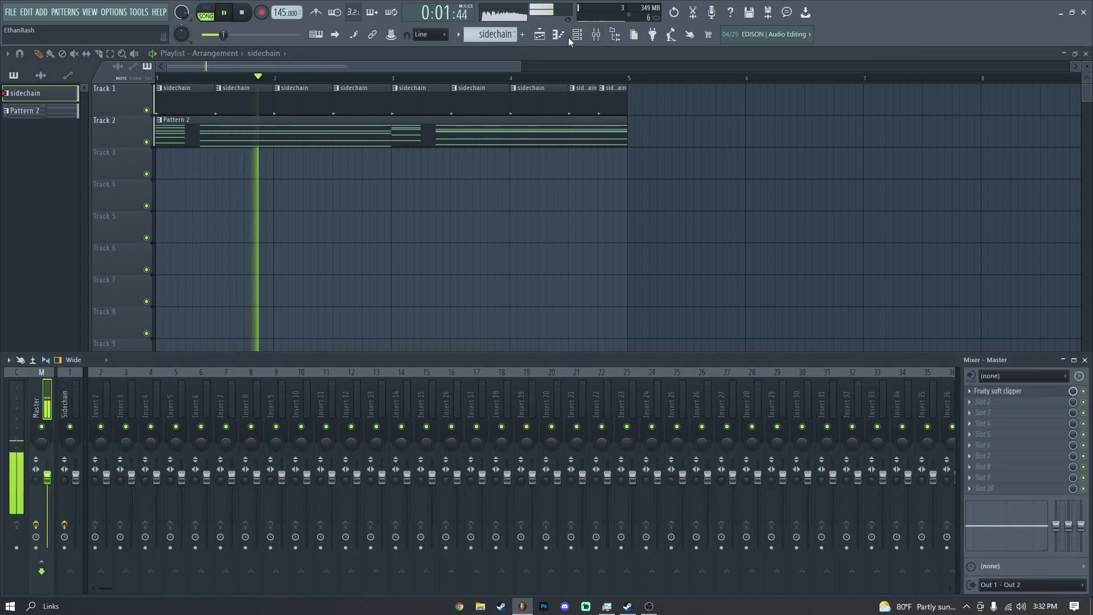
click(577, 34)
key(space)
click(85, 99)
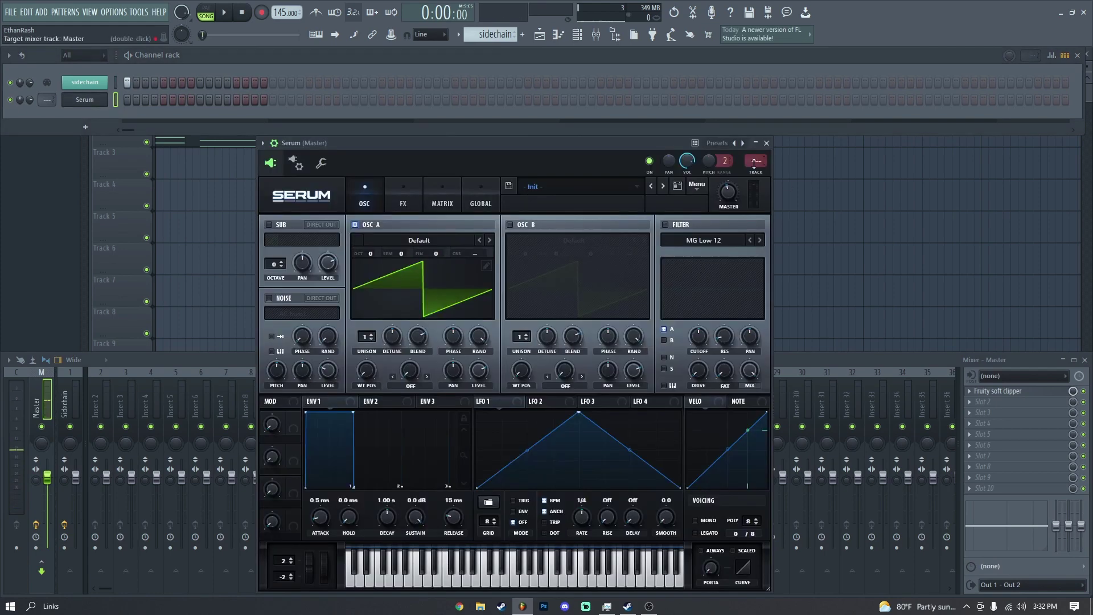
scroll(755, 163, up, 4)
click(766, 143)
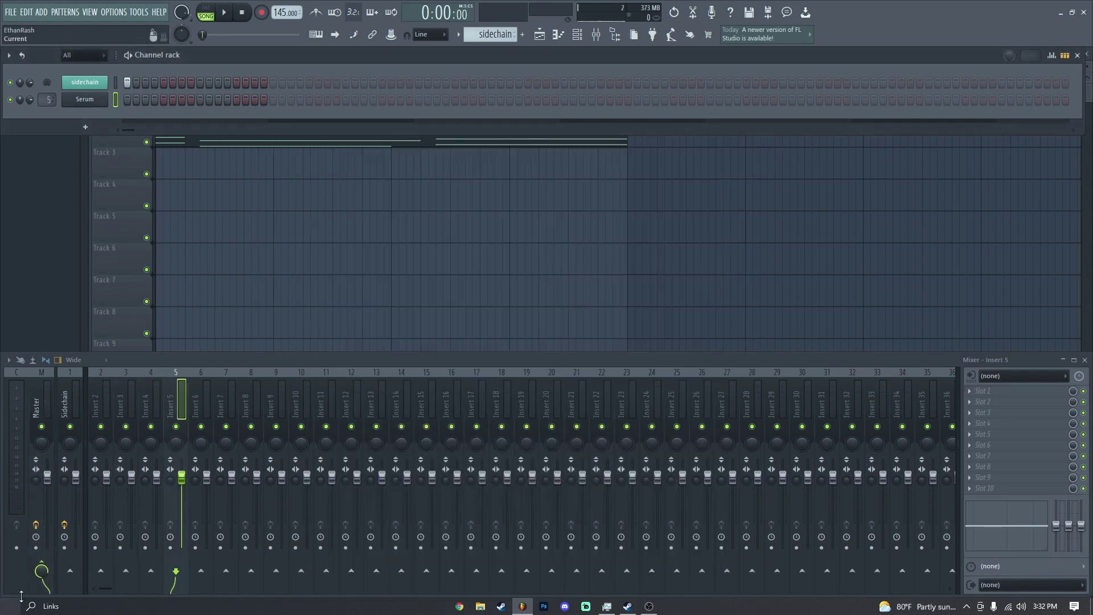
Step: Name mixer track 4 "saw bus" and add a separator before it
double_click(156, 402)
text(saw bus)
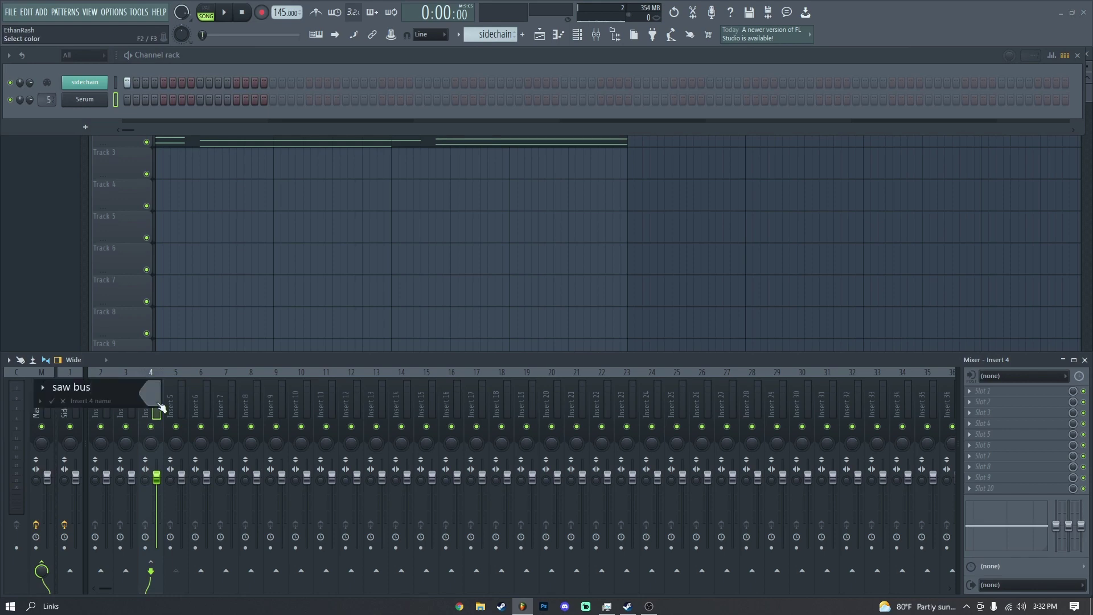
key(Return)
right_click(156, 402)
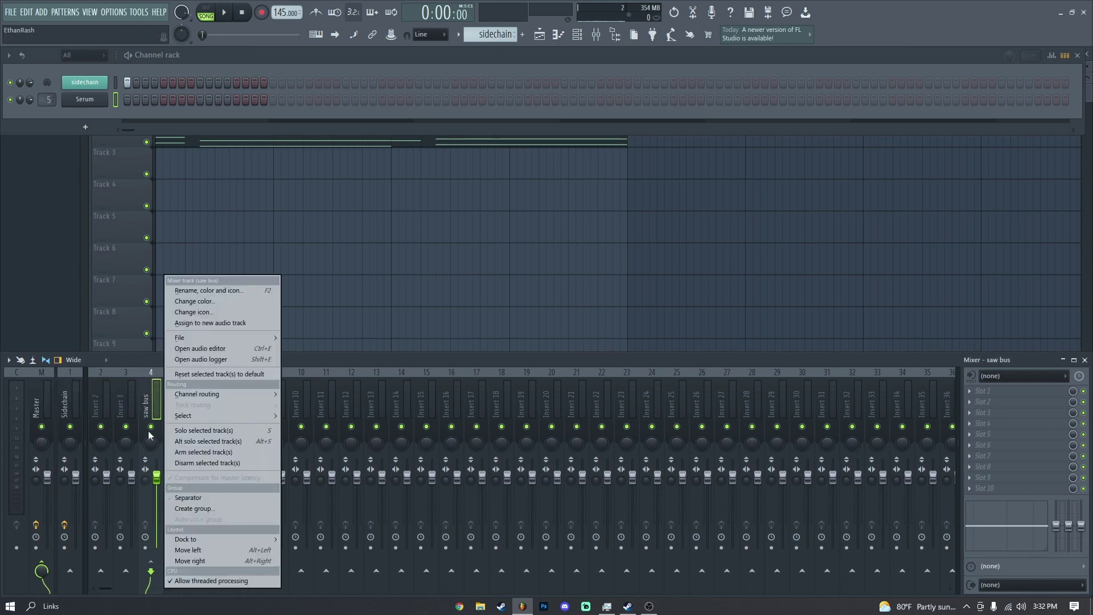
click(194, 498)
Step: Name mixer track 5 "saw" and chain the routing from saw through saw bus into the Sidechain track
double_click(172, 389)
text(saw)
key(Return)
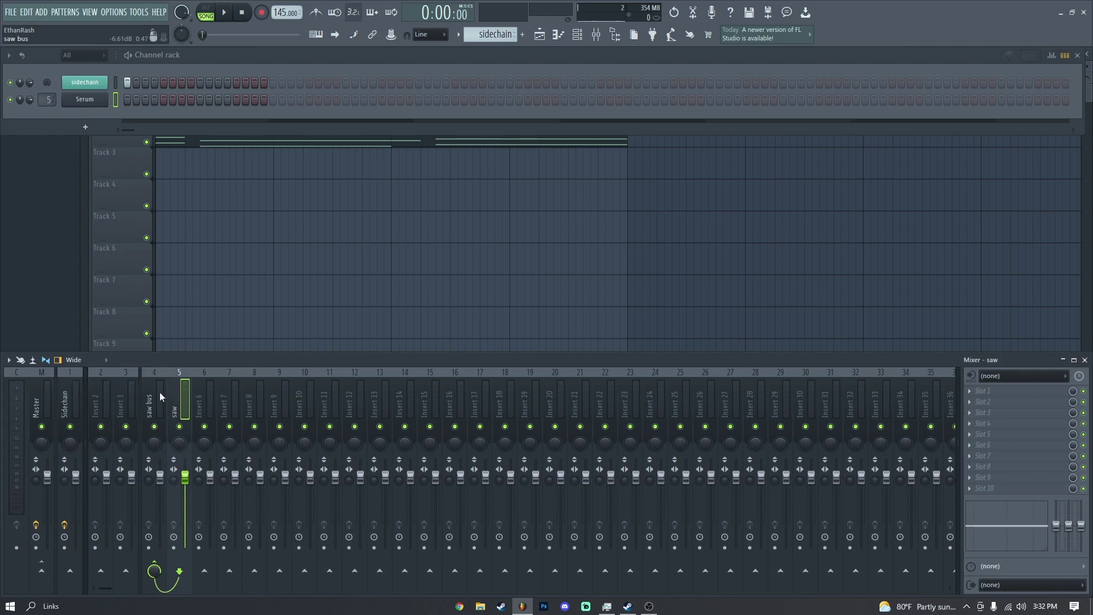
click(160, 393)
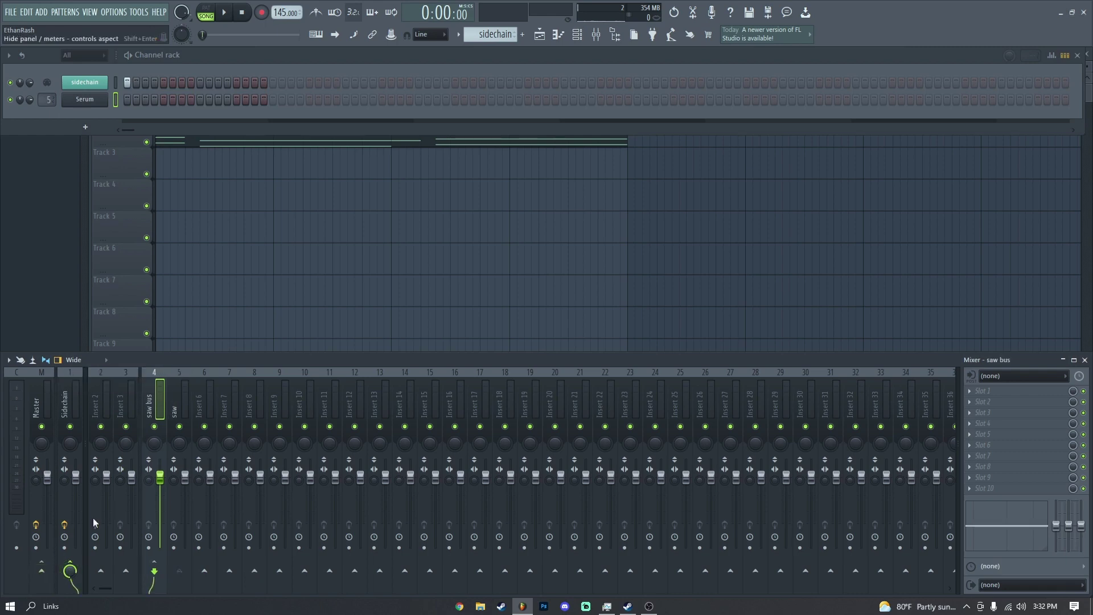
key(space)
click(185, 401)
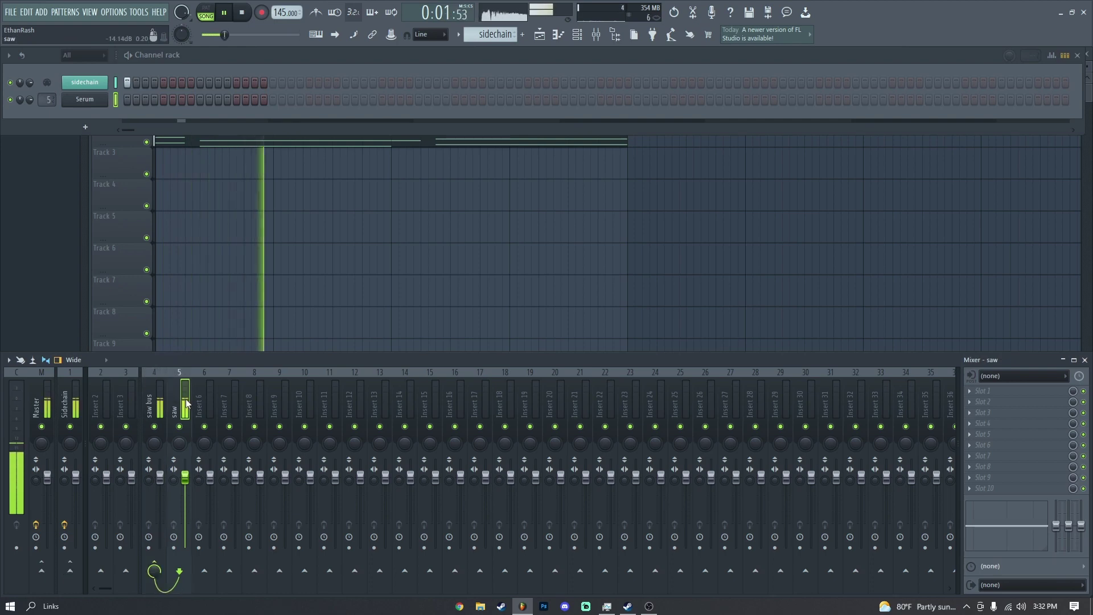
Step: Rename the Serum channel in the channel rack to "saw"
key(F5)
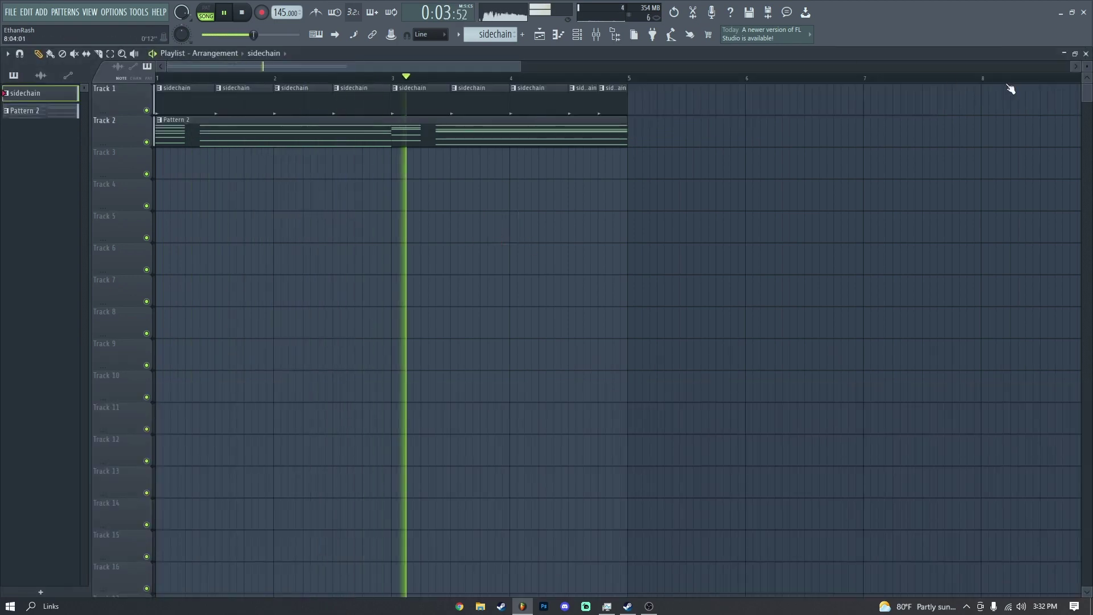
click(578, 36)
click(580, 37)
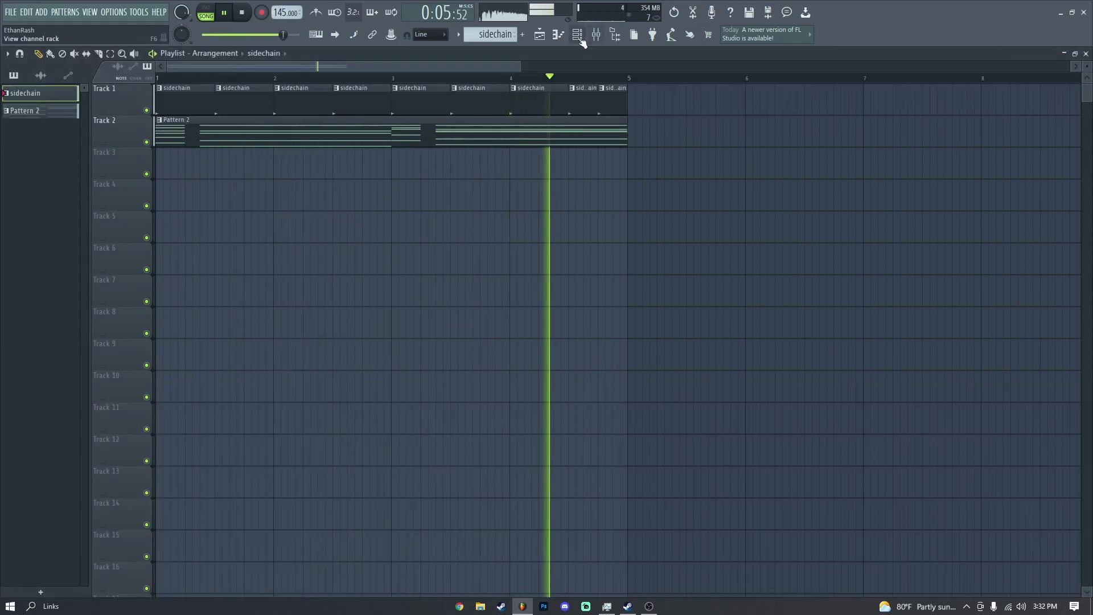
click(580, 39)
right_click(106, 98)
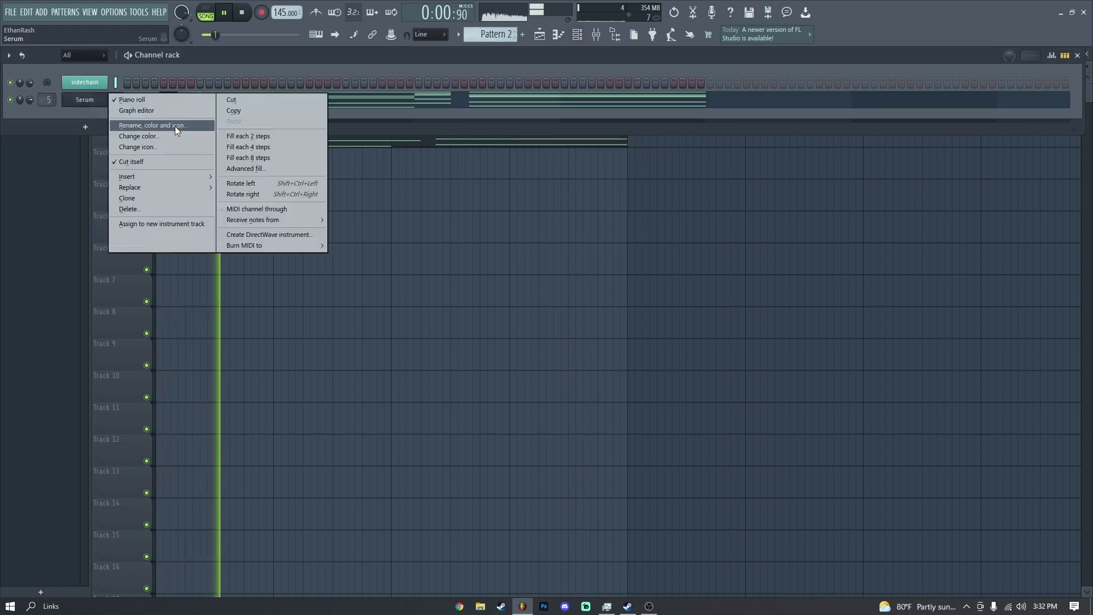
click(160, 126)
text(saw)
key(Return)
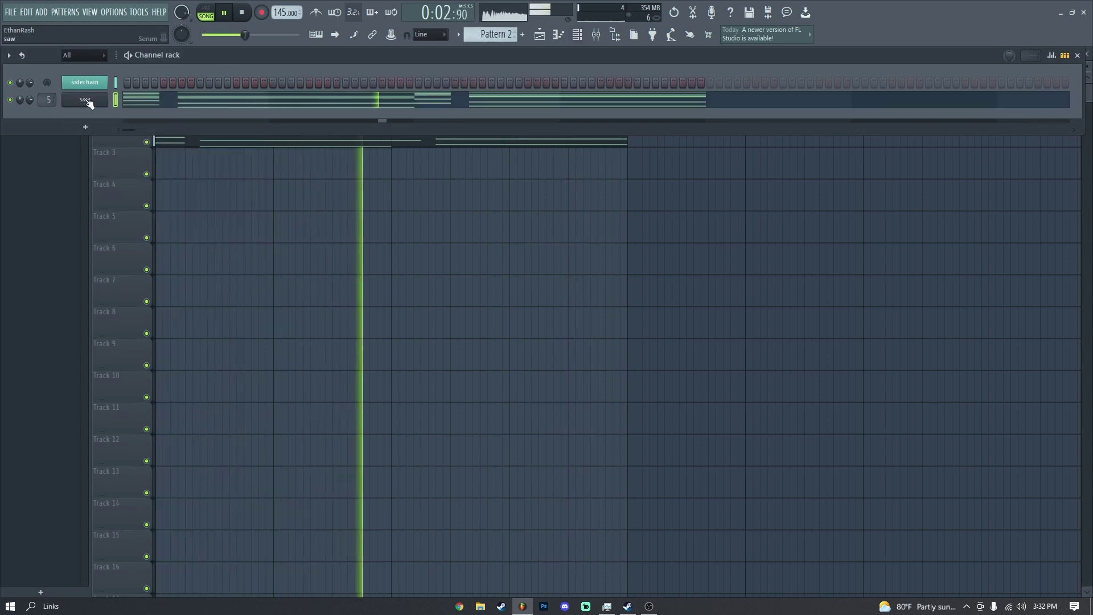
Step: Enable OSC B in the saw channel's synth, with 12 unison voices on OSC A and 14 on OSC B at 0.15 detune
click(88, 101)
key(space)
drag(366, 149, 387, 107)
click(457, 169)
click(343, 155)
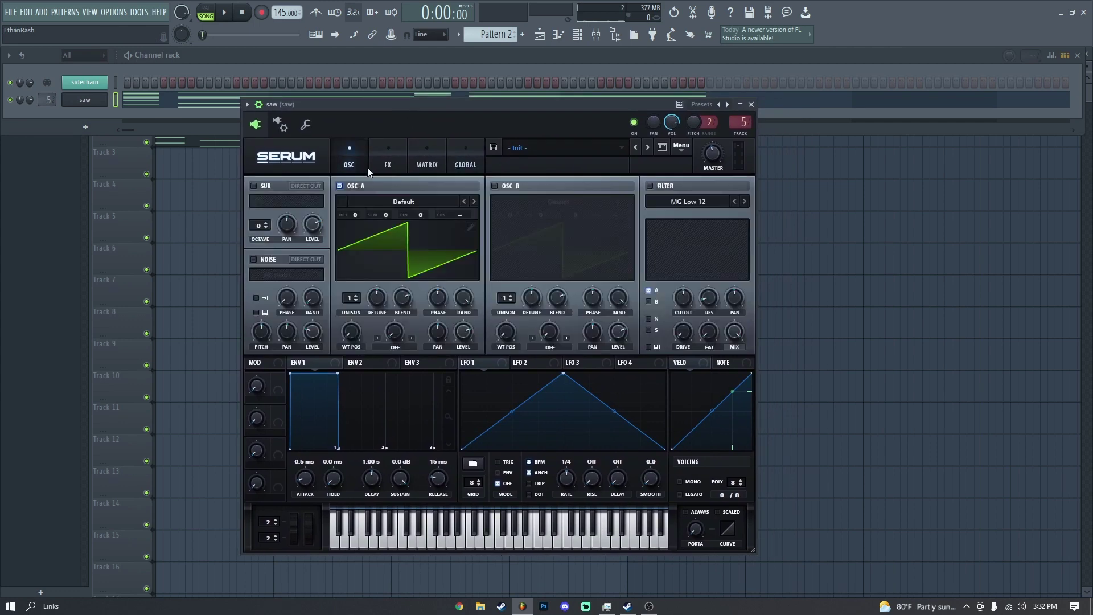
click(493, 186)
drag(352, 298, 356, 201)
drag(504, 297, 535, 294)
key(space)
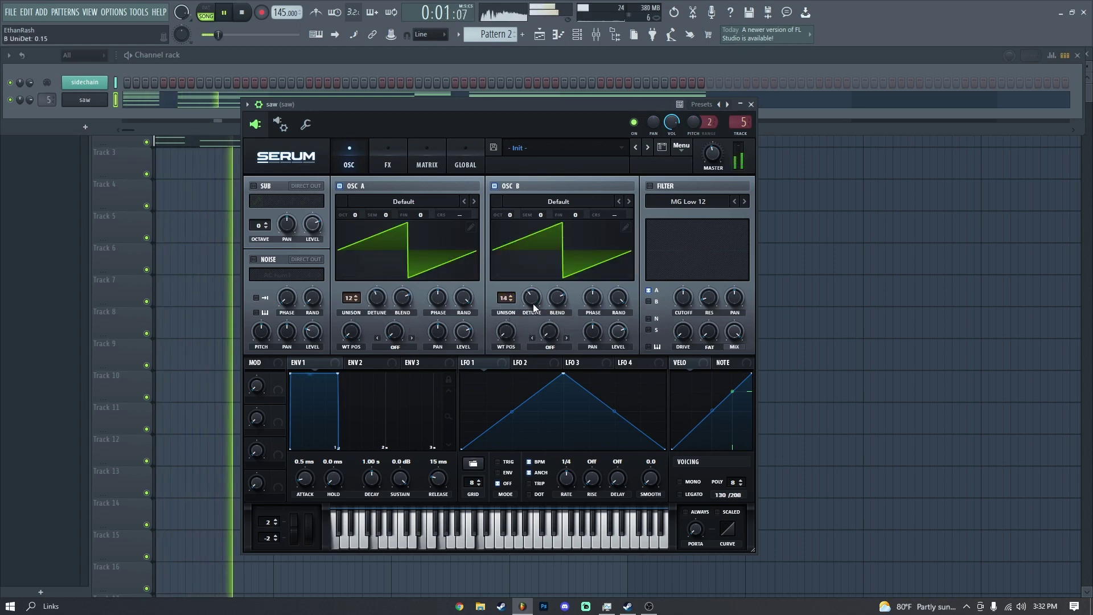
Step: Try Serum's compressor effect on the saw, varying its ratio, gain and multiband mode, and switch it off
click(378, 162)
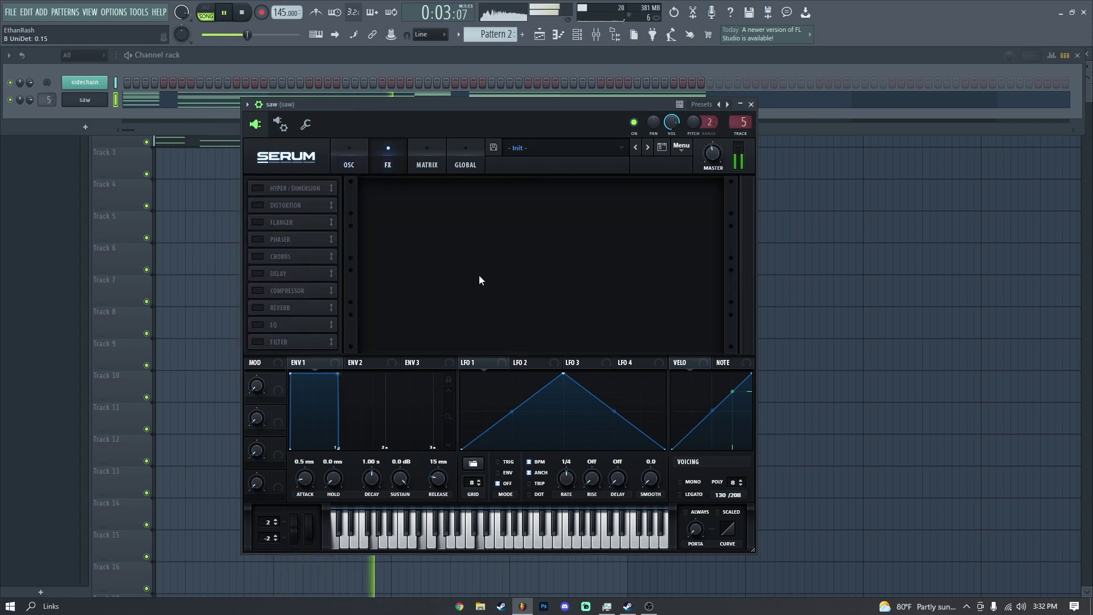
click(268, 291)
drag(559, 201, 559, 195)
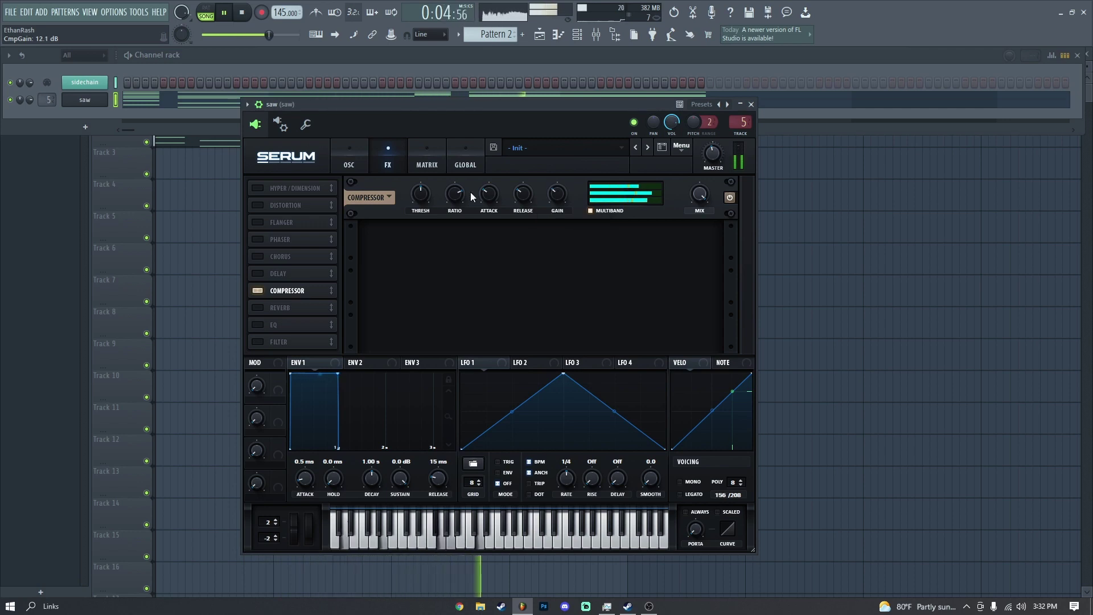
scroll(422, 189, up, 1)
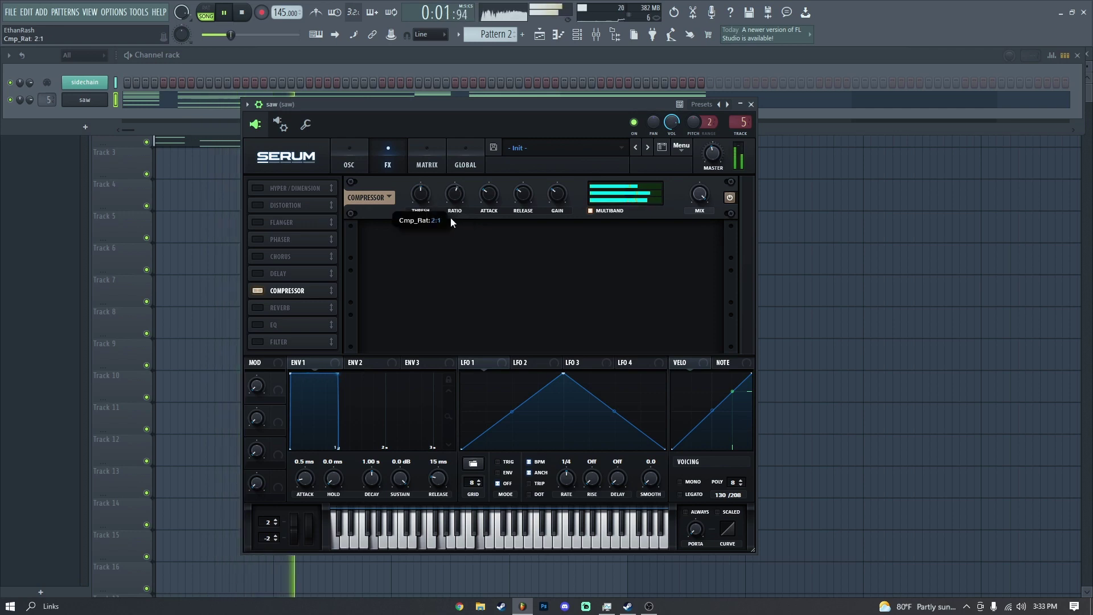
drag(457, 183, 458, 188)
scroll(557, 200, down, 3)
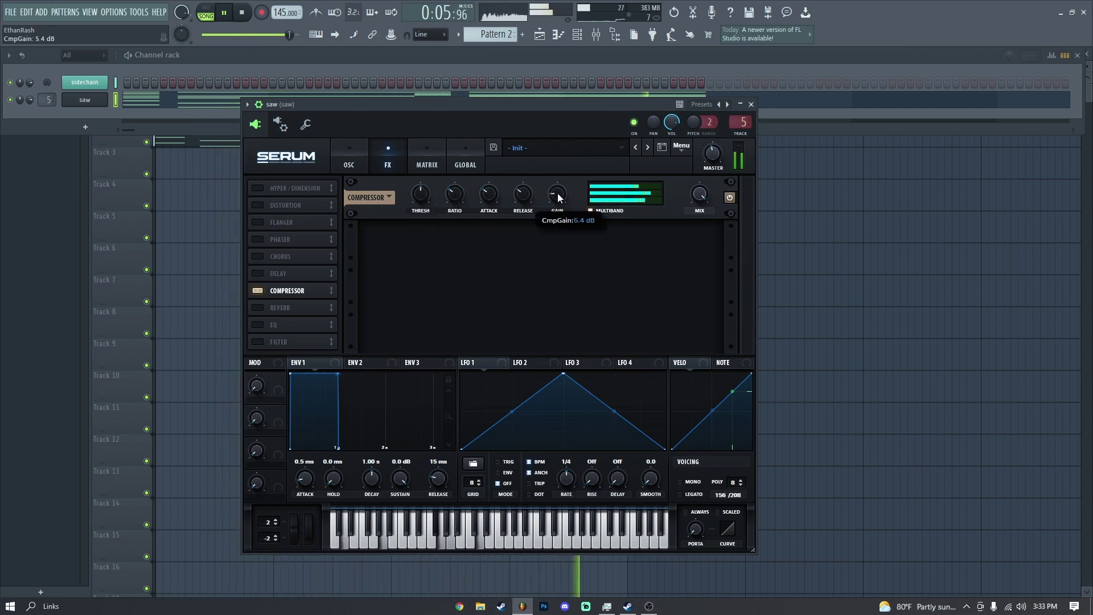
click(589, 211)
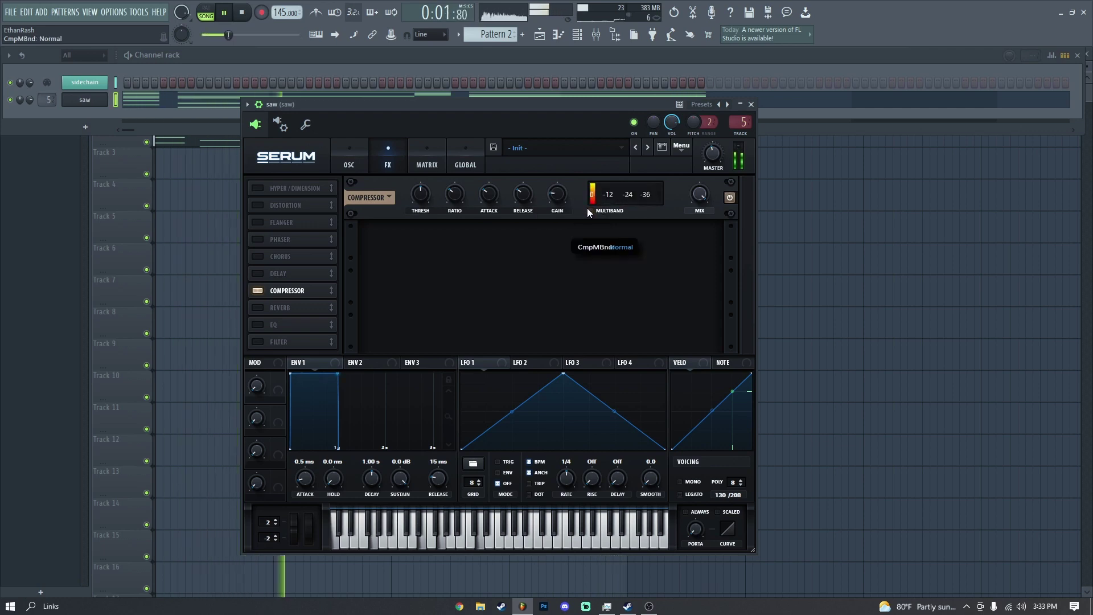
click(258, 291)
click(280, 124)
drag(322, 101, 286, 101)
key(space)
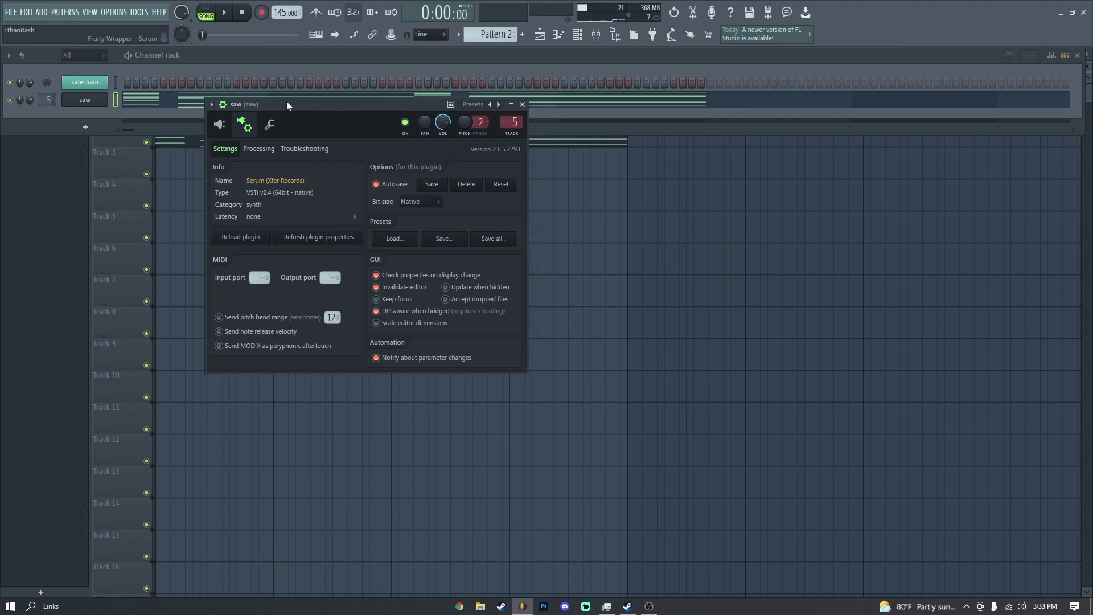
click(219, 124)
drag(374, 117, 474, 82)
Step: Close the synth and lower the saw mixer track's volume to about 43% during playback
key(F9)
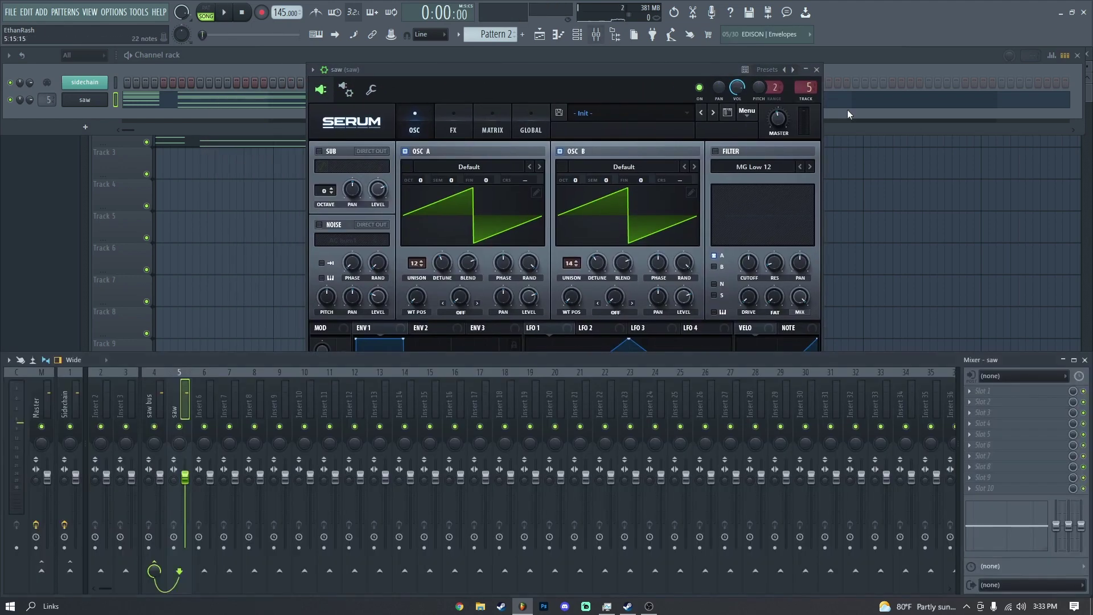
click(817, 70)
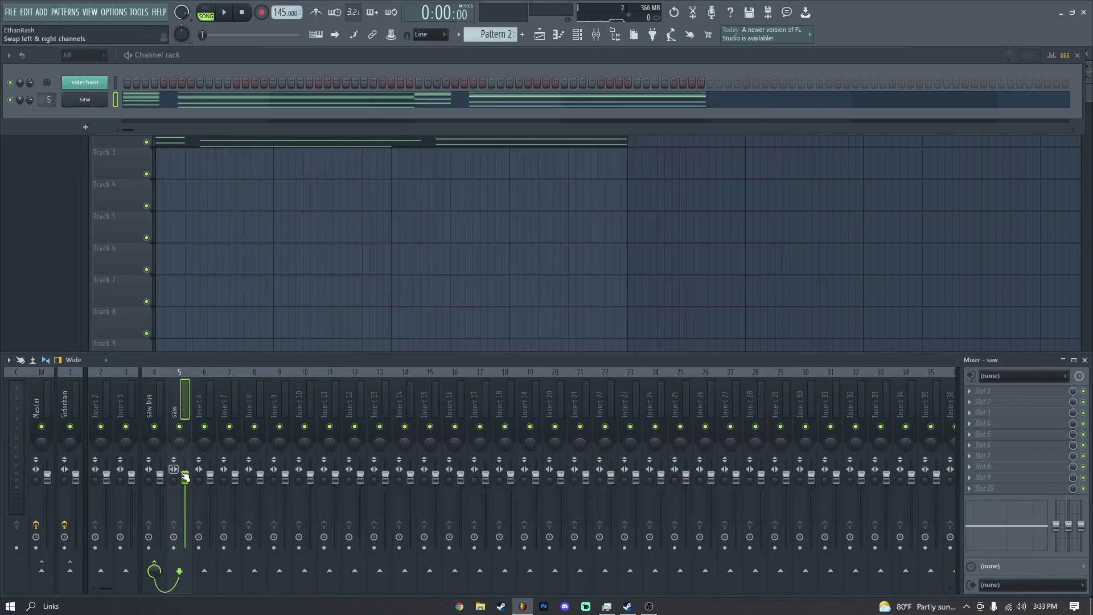
key(space)
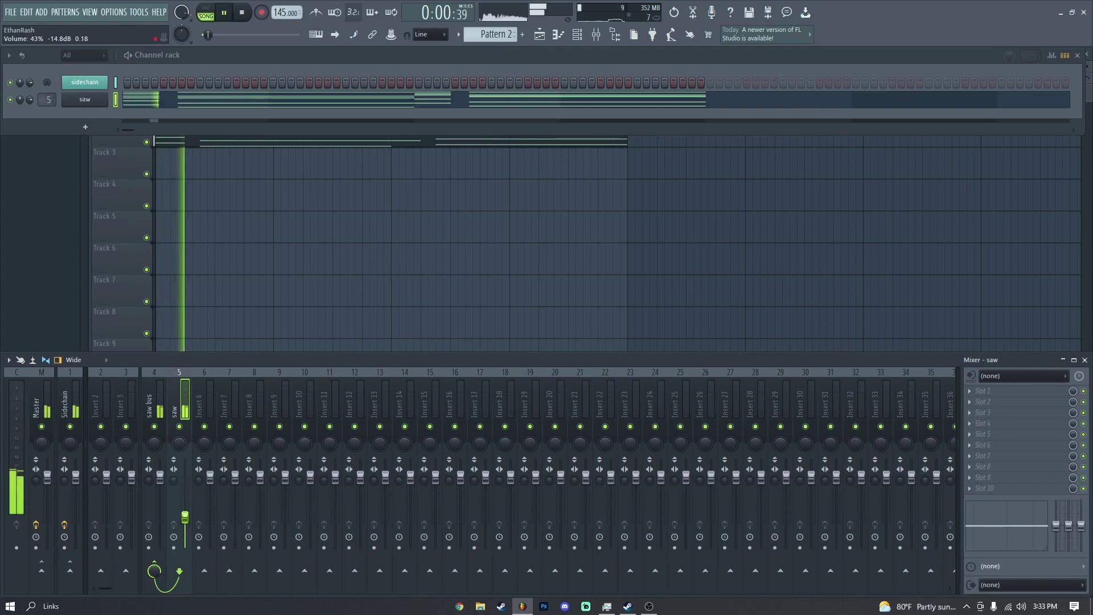
Step: Load Maximus in the first effect slot of the saw bus
click(161, 392)
key(space)
click(1001, 392)
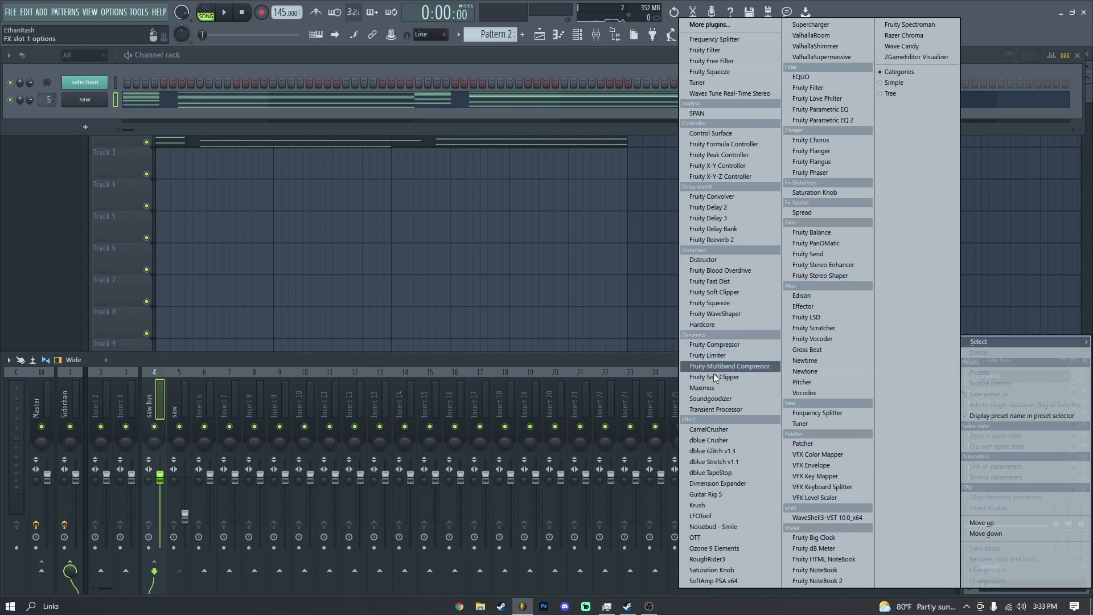
click(706, 388)
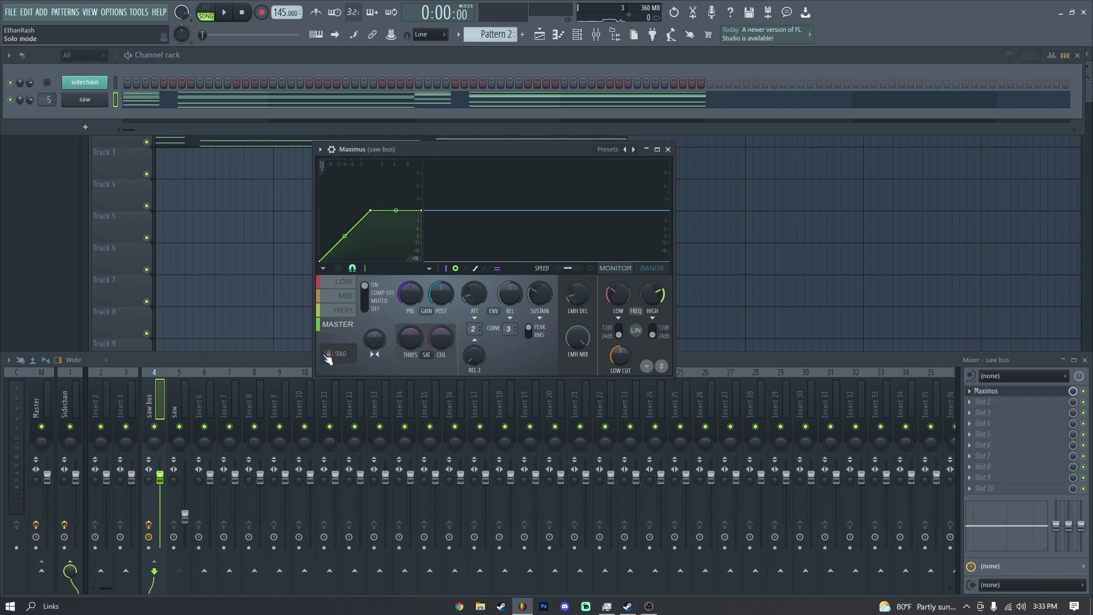
Step: Turn on solo mode in Maximus and reshape the compression curves of the high and mid bands
key(space)
click(342, 310)
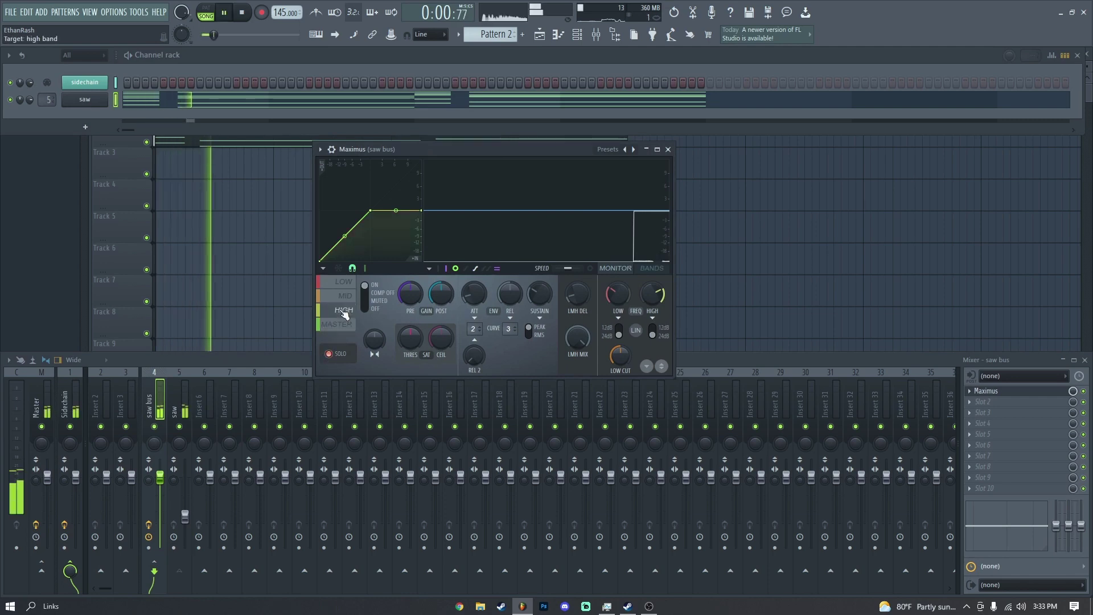
drag(371, 212, 354, 216)
click(348, 325)
click(353, 296)
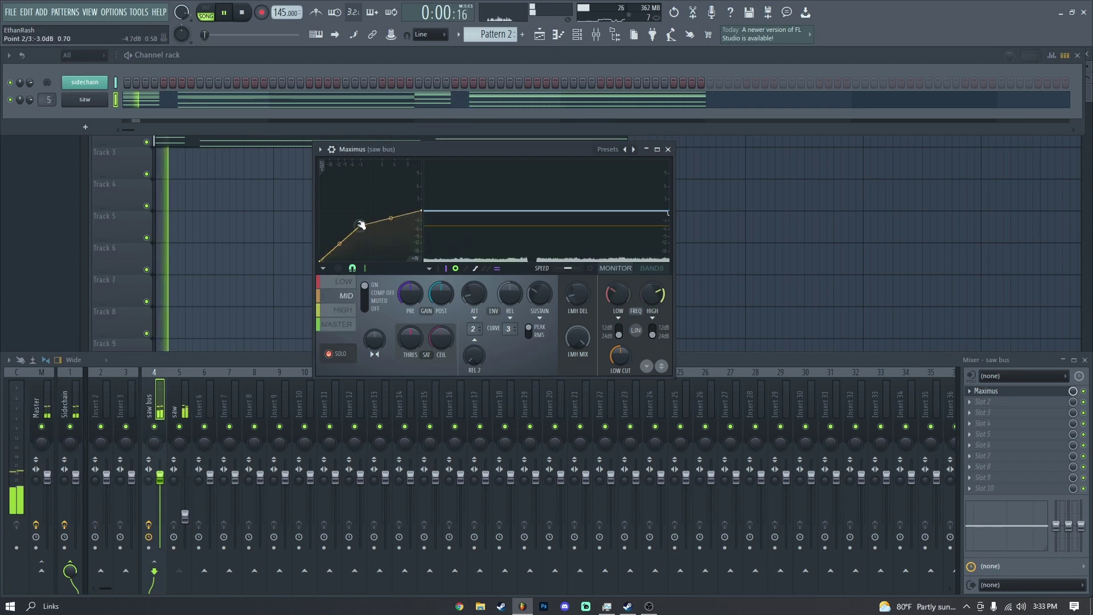
Step: Audition the Maximus bands in solo and move the high band's middle curve point to -3 dB input and 0 dB output
click(343, 281)
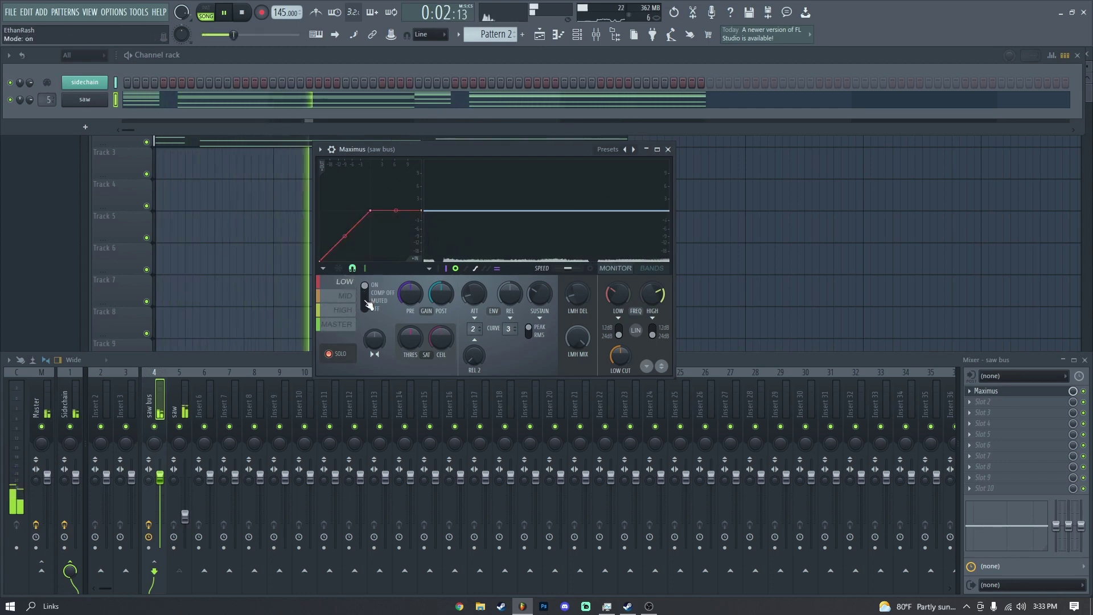
click(353, 313)
click(344, 324)
click(348, 297)
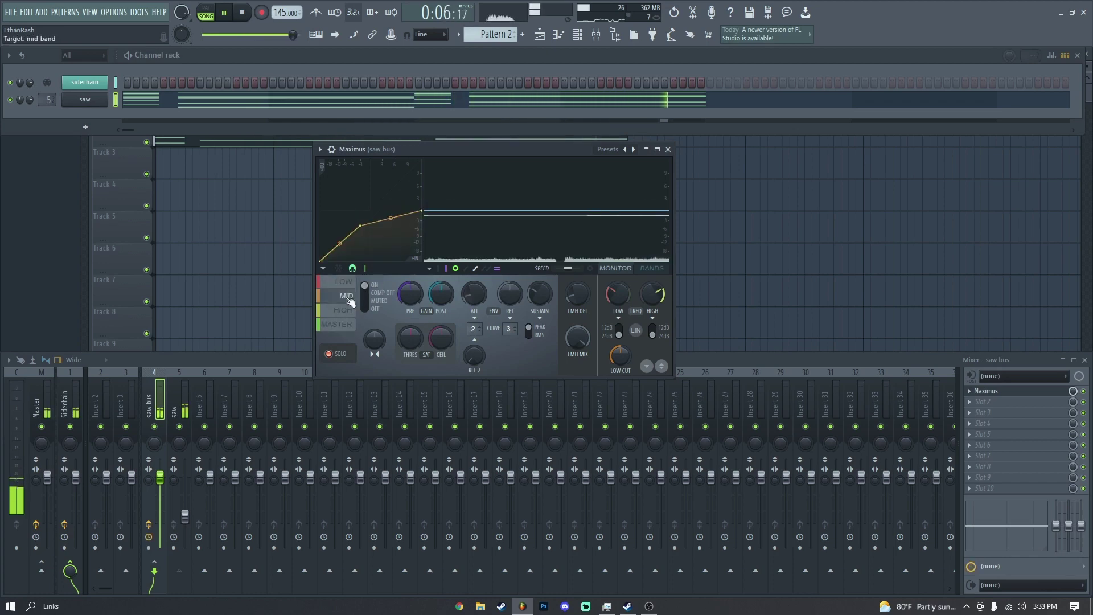
click(338, 323)
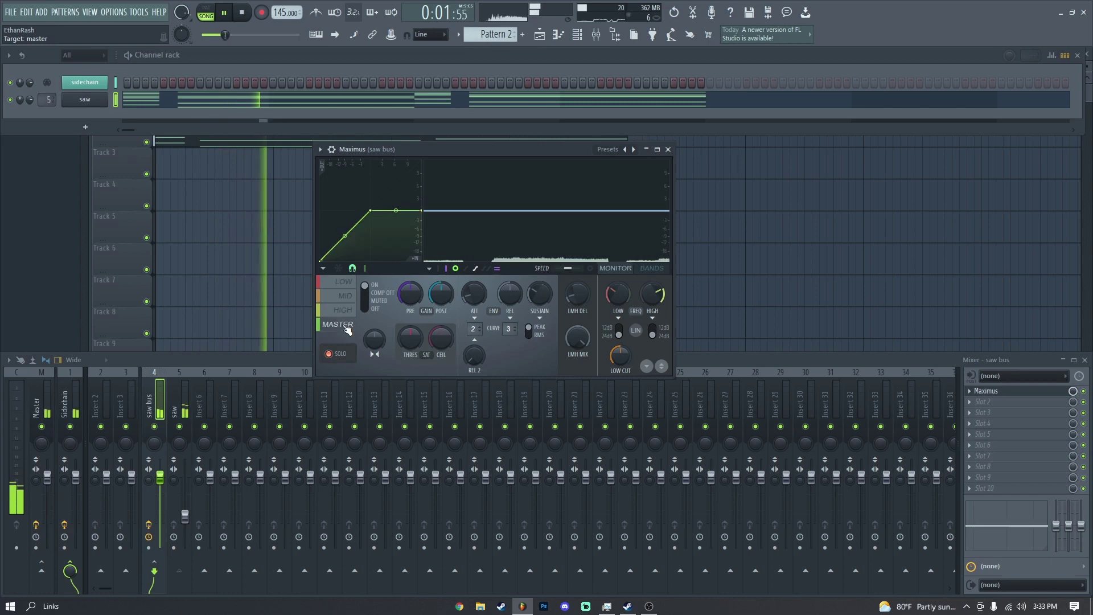
click(345, 312)
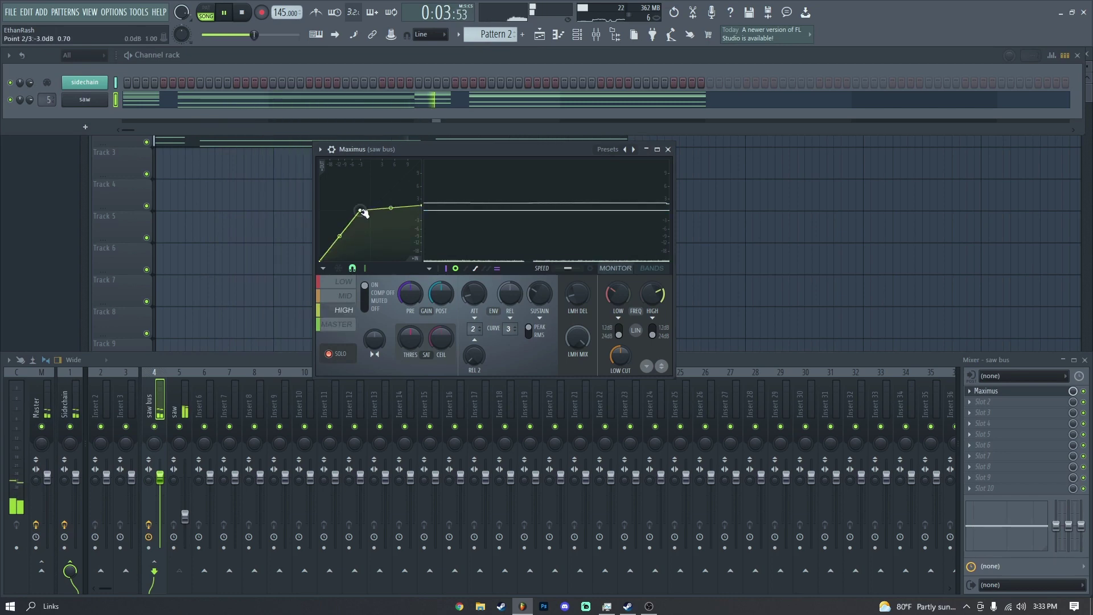
click(349, 324)
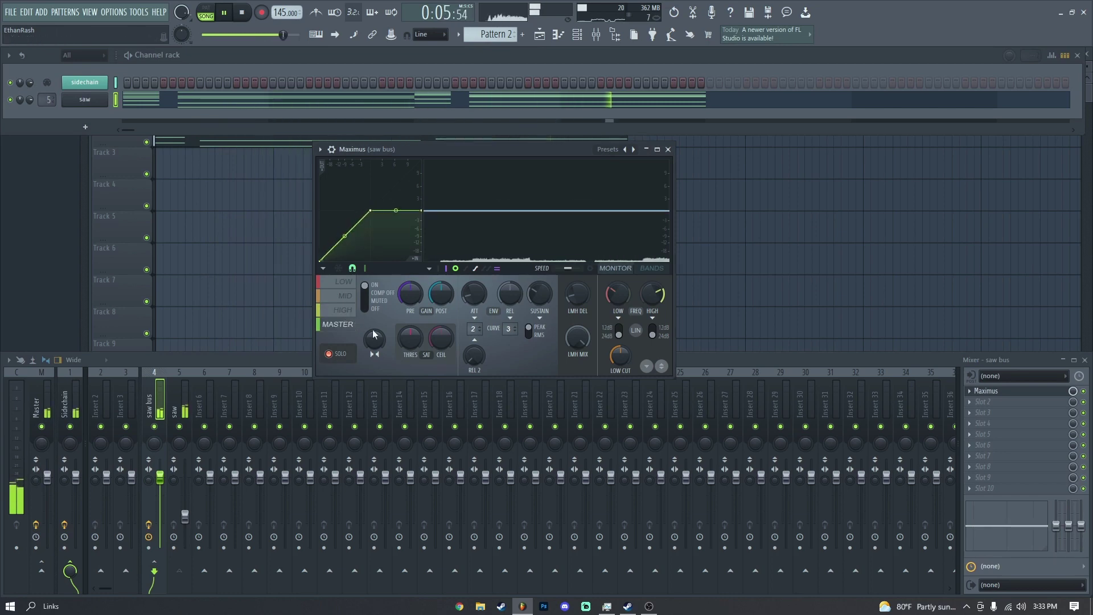
click(973, 405)
key(Escape)
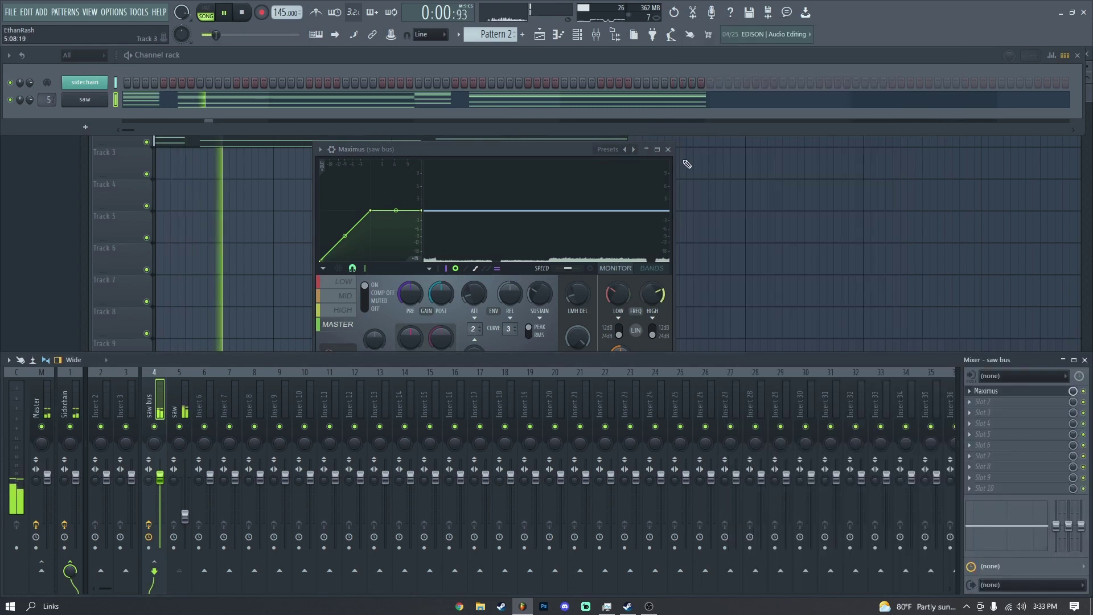
key(Escape)
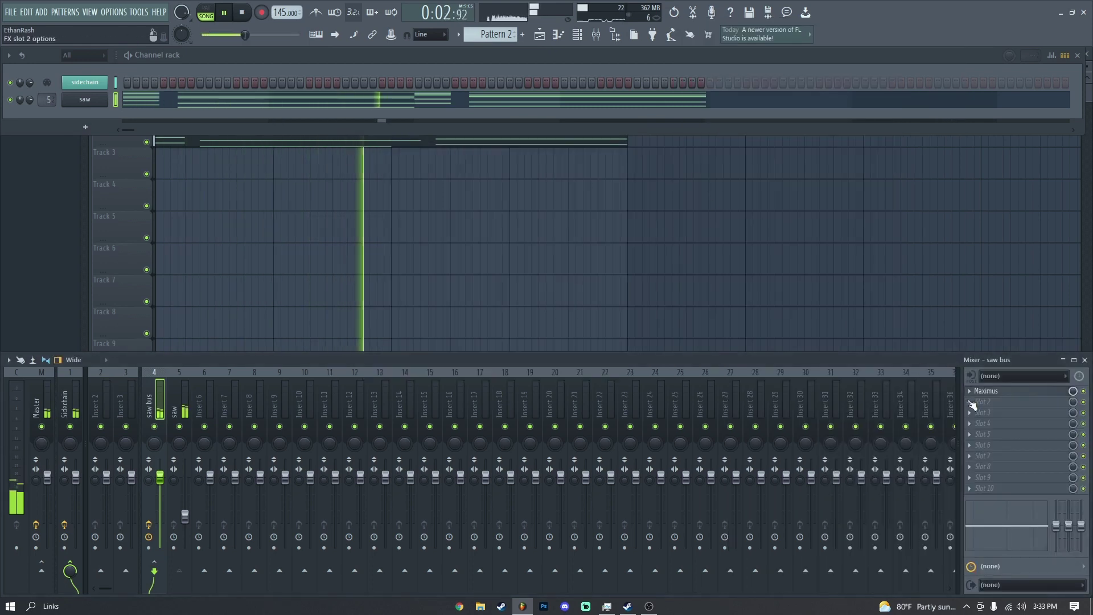
Step: Load OTT in the second effect slot of the saw bus and set its depth to about 41%
key(space)
right_click(981, 401)
mouse_move(977, 341)
click(705, 537)
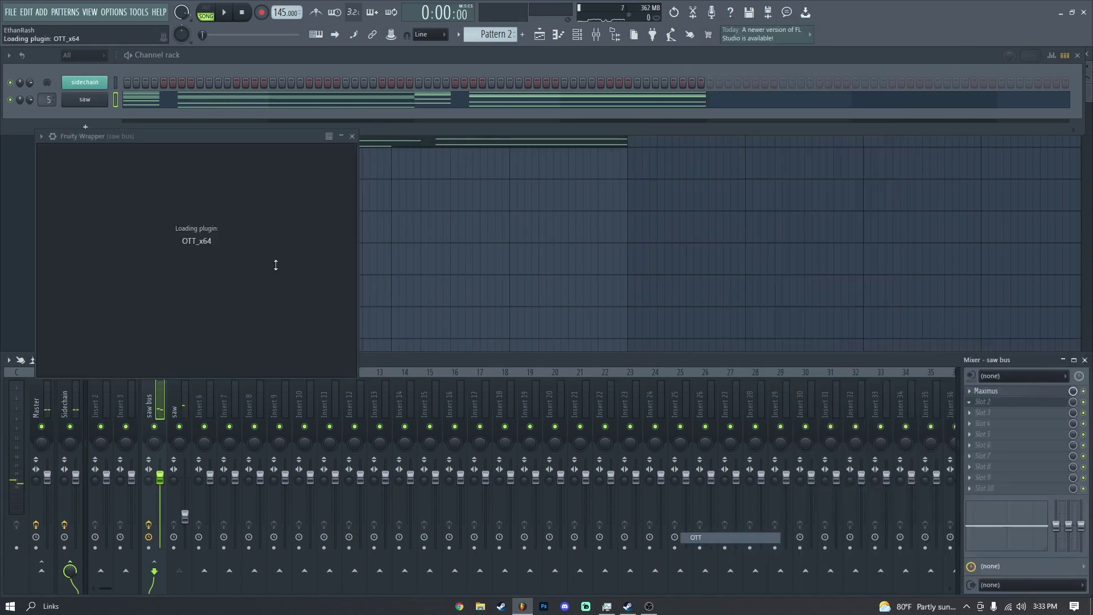
key(space)
drag(72, 240, 72, 254)
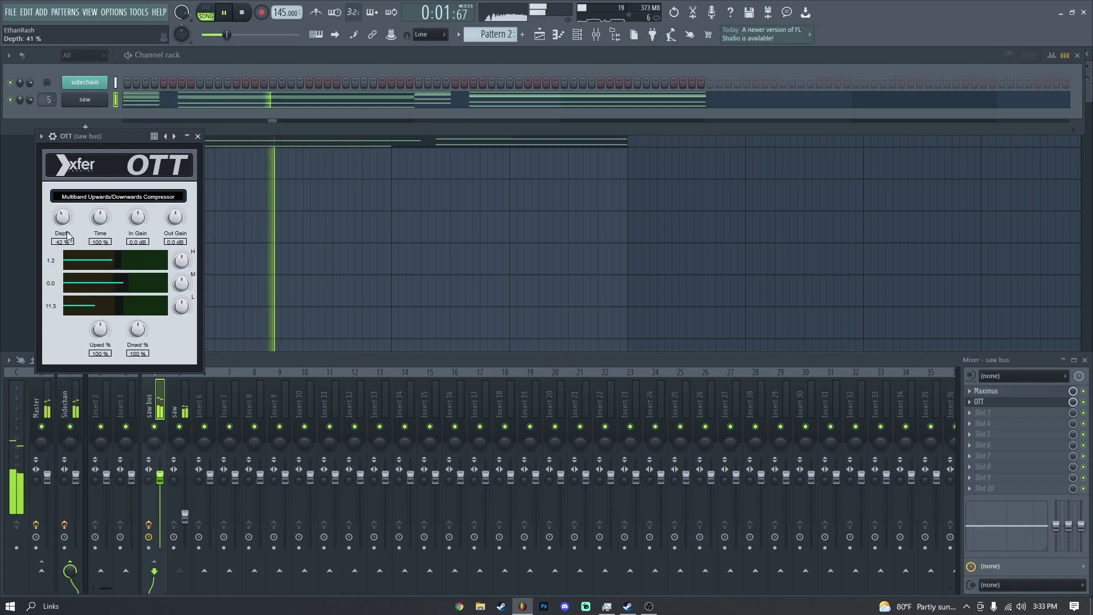
click(199, 136)
Step: Load Soundgoodizer in the third effect slot of the saw bus and play the arrangement
key(space)
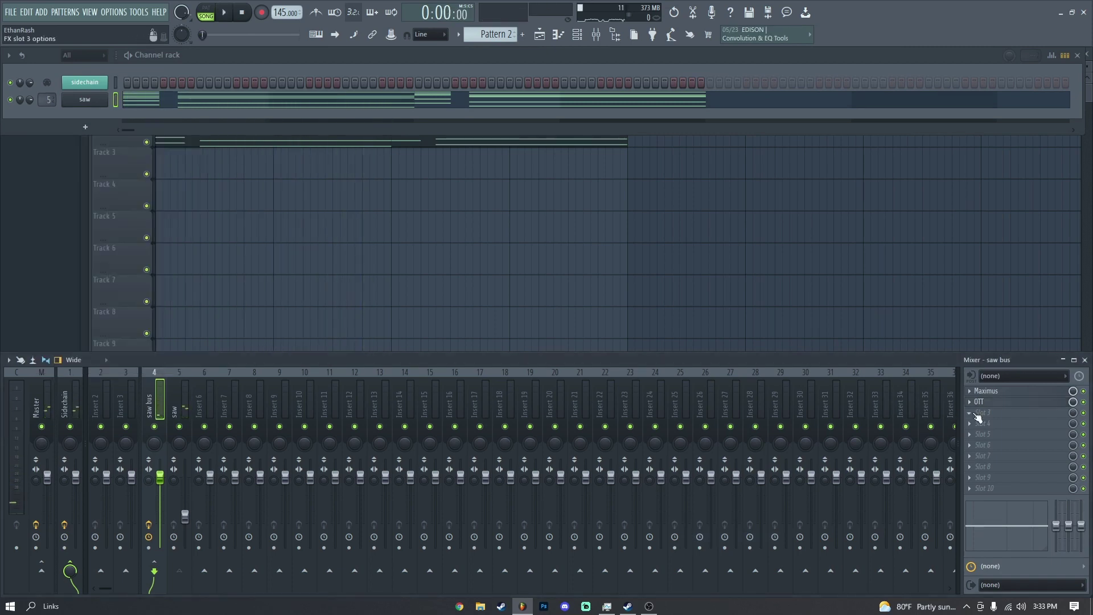
click(977, 417)
click(712, 398)
key(space)
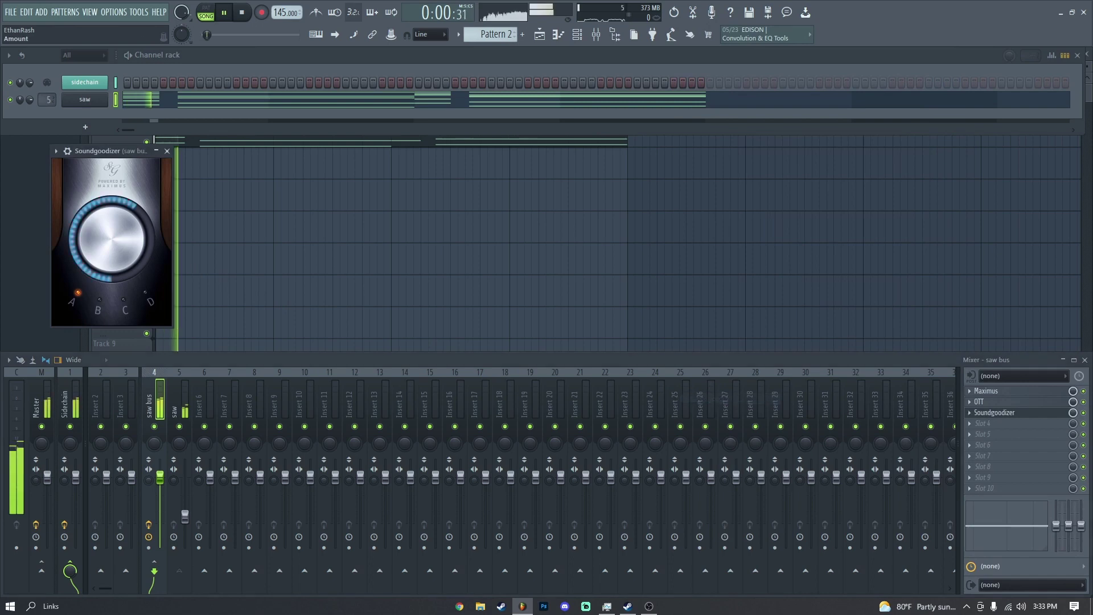
Step: Switch the saw bus Soundgoodizer to mode C and lower its amount while the arrangement plays
key(space)
drag(102, 150, 351, 181)
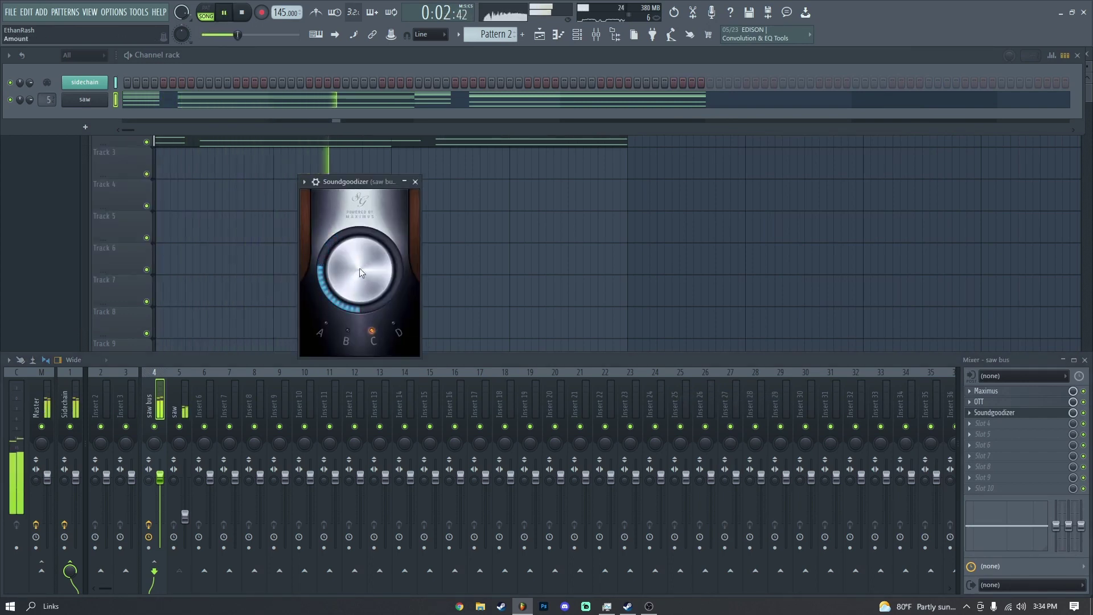
click(415, 181)
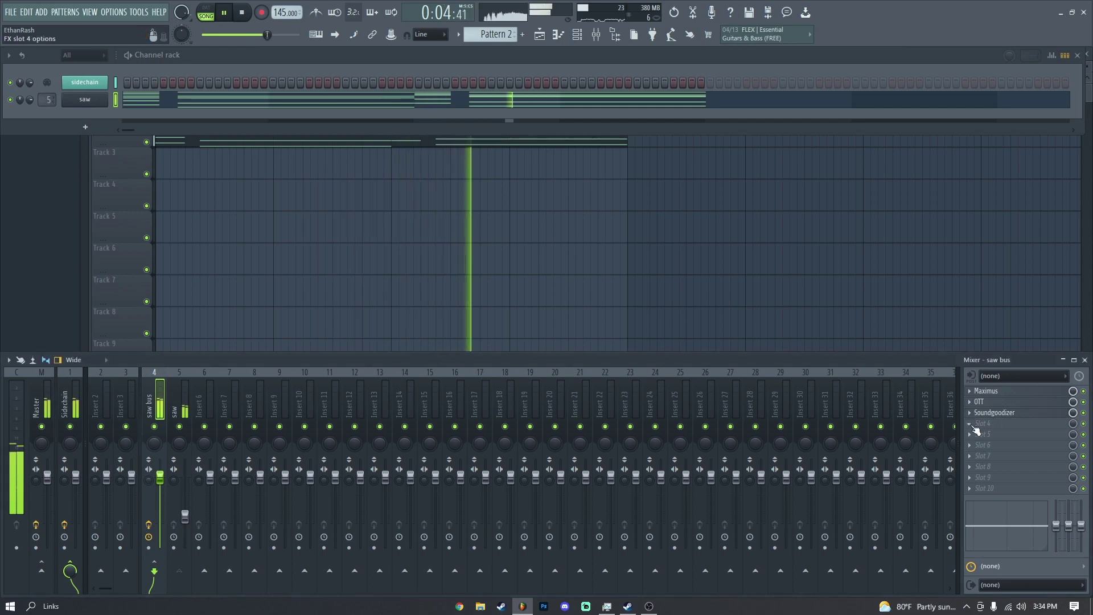
key(space)
Step: Load Fruity Blood Overdrive in the fourth effect slot of the saw bus and set its pre amp to about 0.24 during playback
click(983, 423)
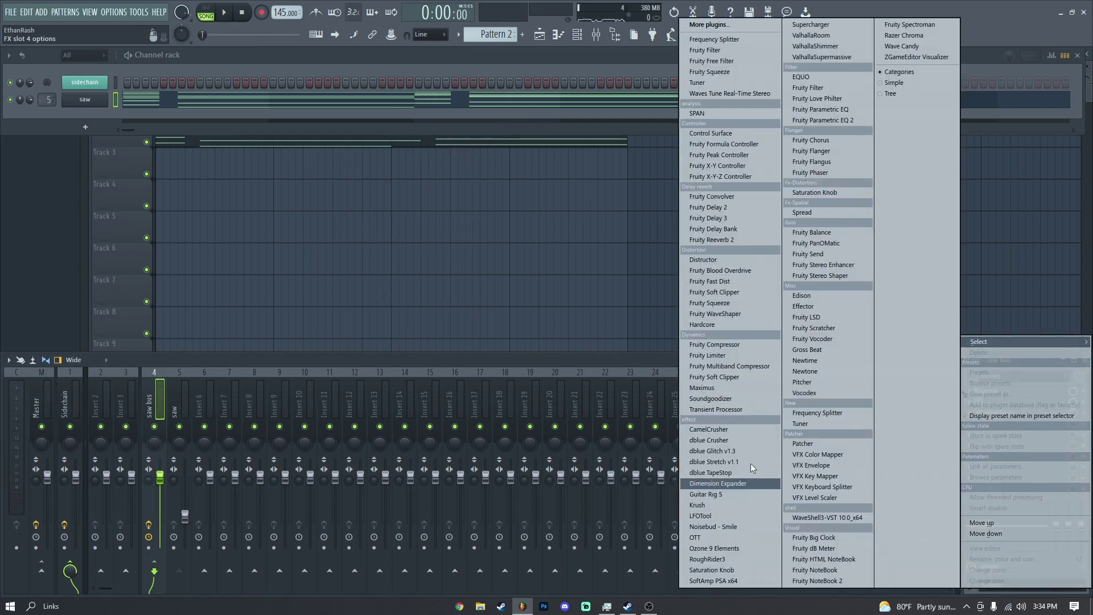
click(734, 272)
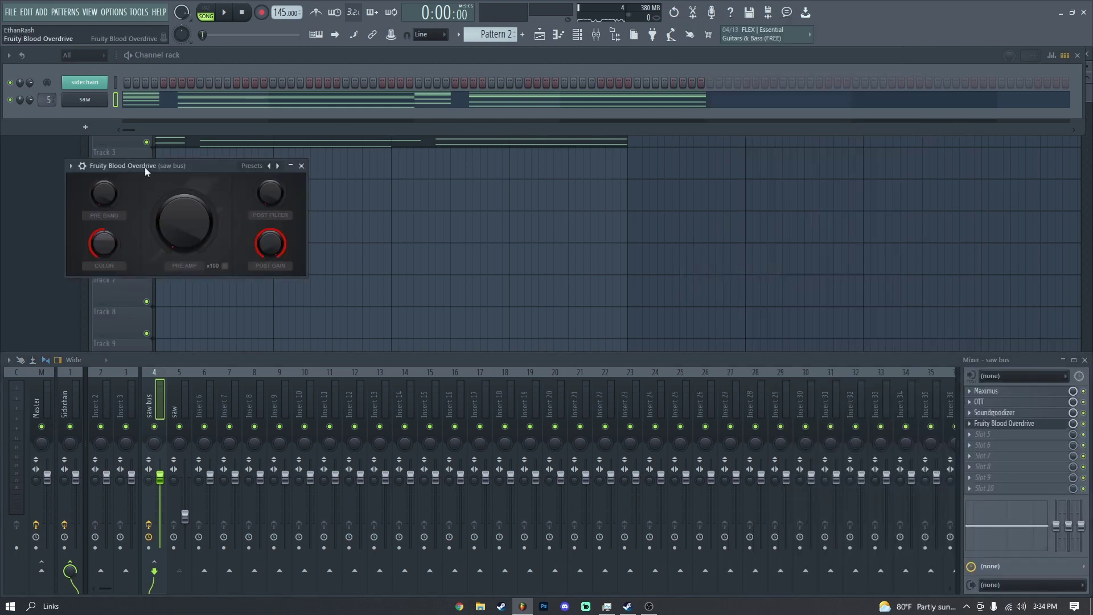
drag(140, 167, 343, 189)
key(space)
drag(379, 231, 379, 219)
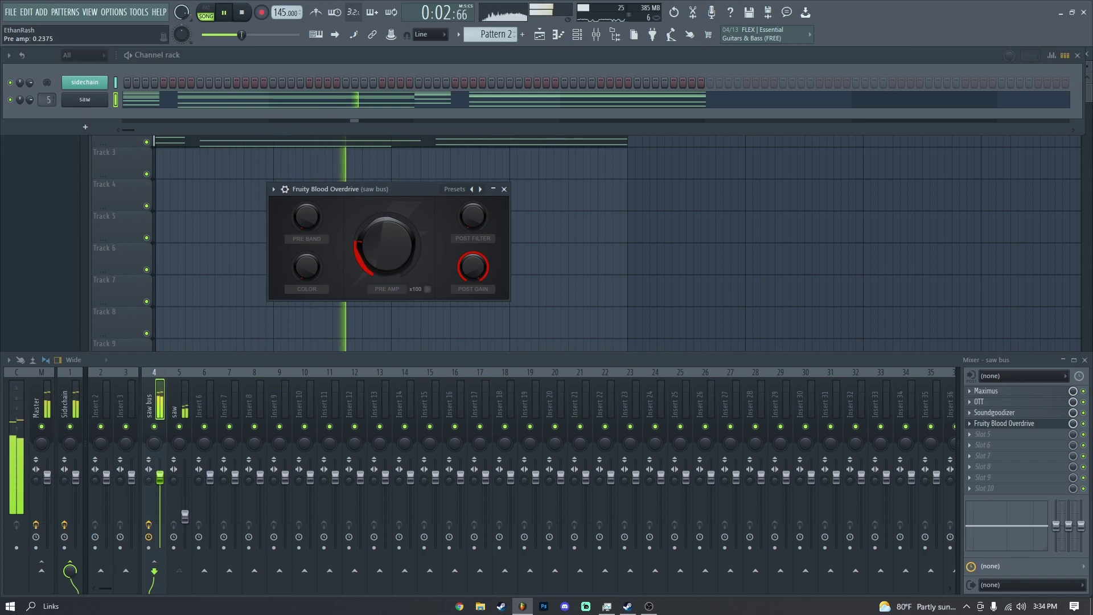
click(504, 189)
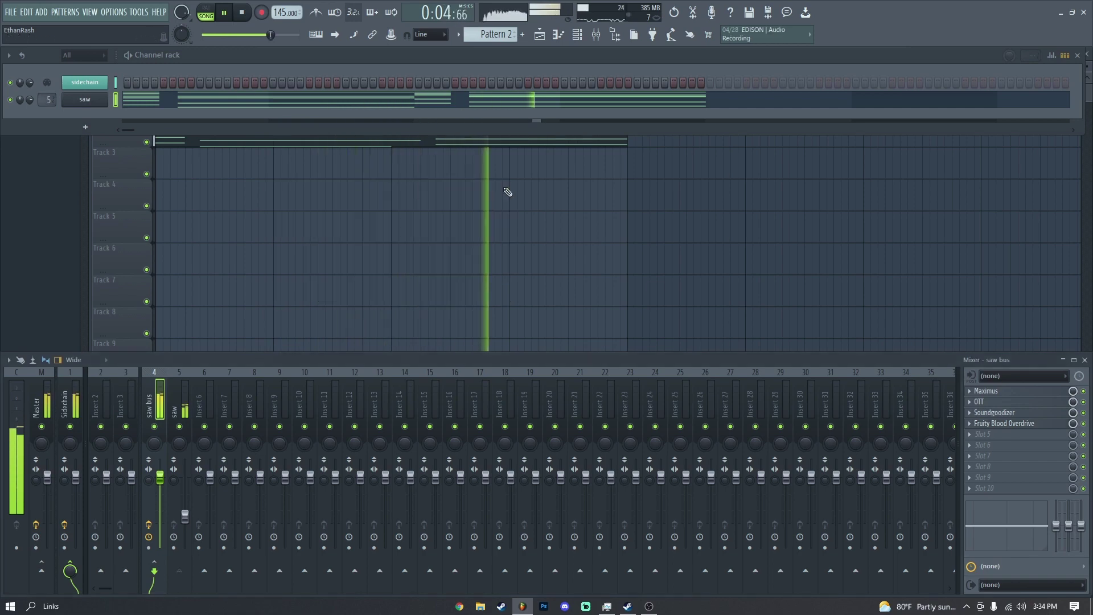
Step: Set the master post gain in the saw bus Maximus to about 3.4 dB and audition the result
drag(441, 294, 441, 267)
key(space)
key(space)
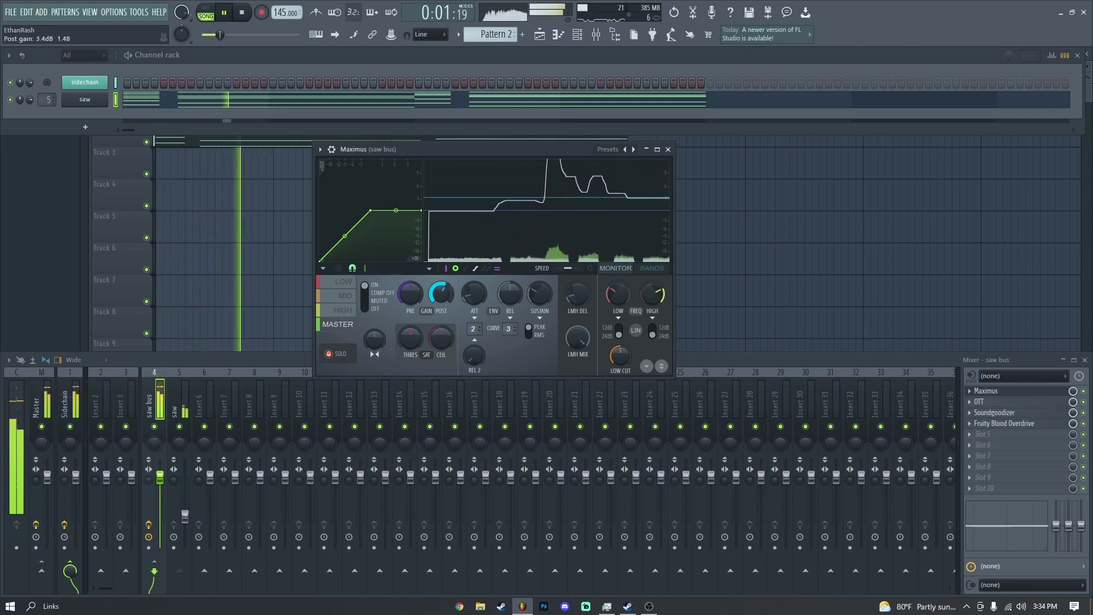
click(668, 149)
key(space)
Step: Load Fruity Parametric EQ 2 in the last effect slot of the saw bus and make band 1 a high pass at about 261 Hz
click(1002, 433)
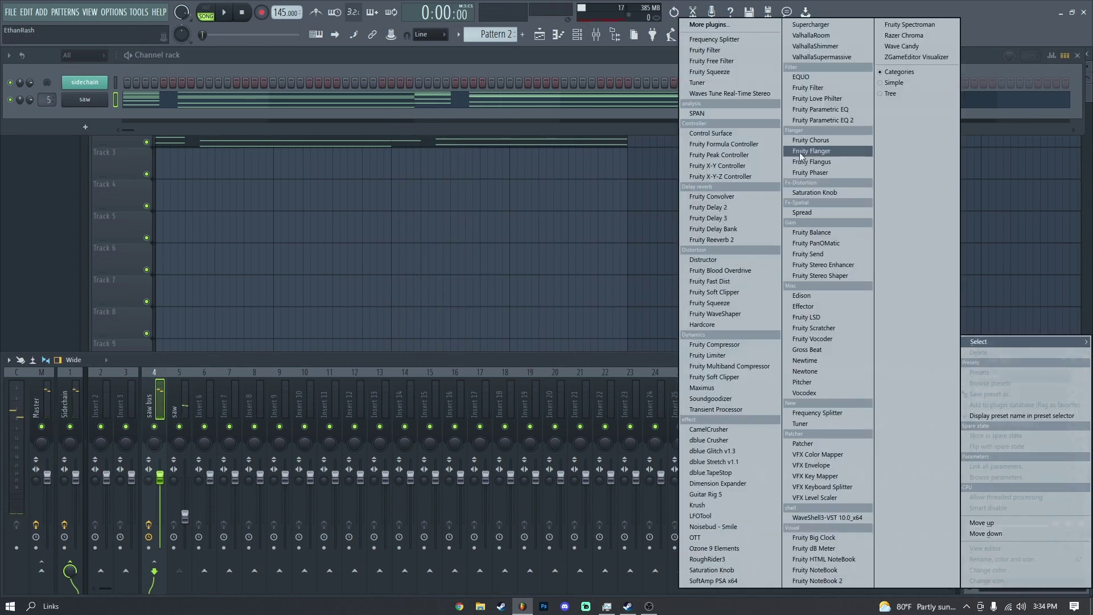
click(820, 121)
right_click(377, 246)
click(390, 261)
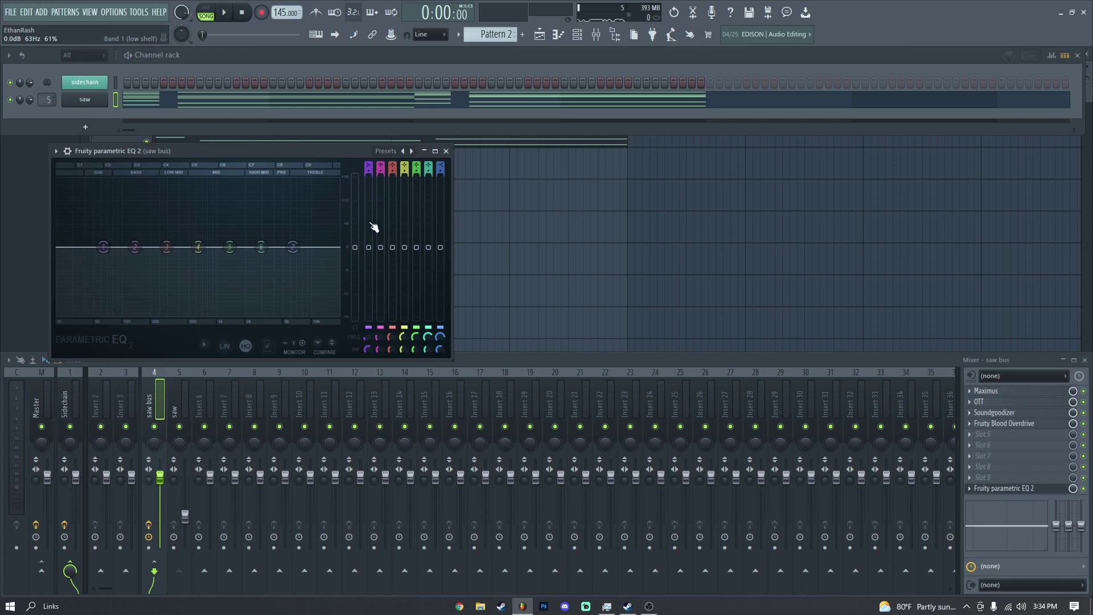
drag(103, 246, 162, 246)
Step: Lower bands 5 and 7 of the saw bus EQ slightly while playing the arrangement
key(space)
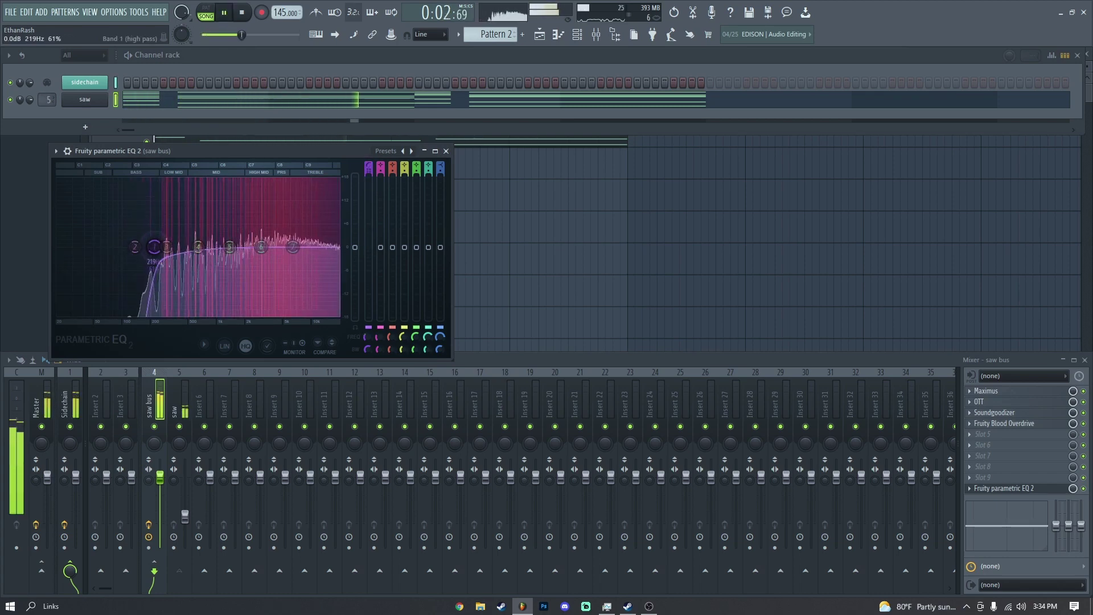
drag(229, 247, 228, 257)
drag(292, 246, 292, 251)
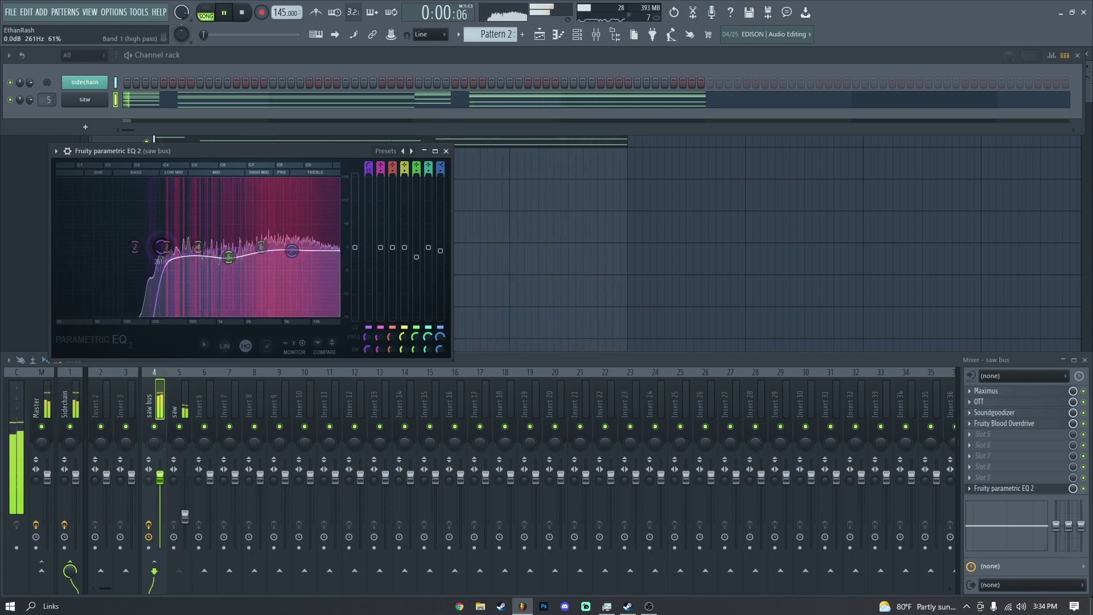
click(445, 151)
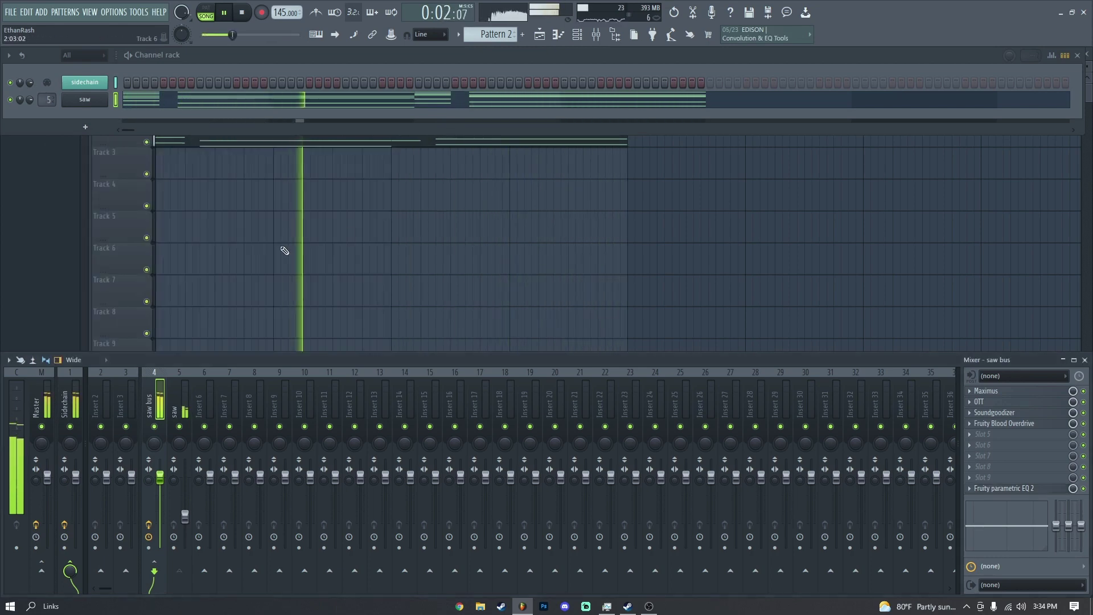
Step: Add a Harmor channel with the Default preset and set its unison order to 9
click(41, 11)
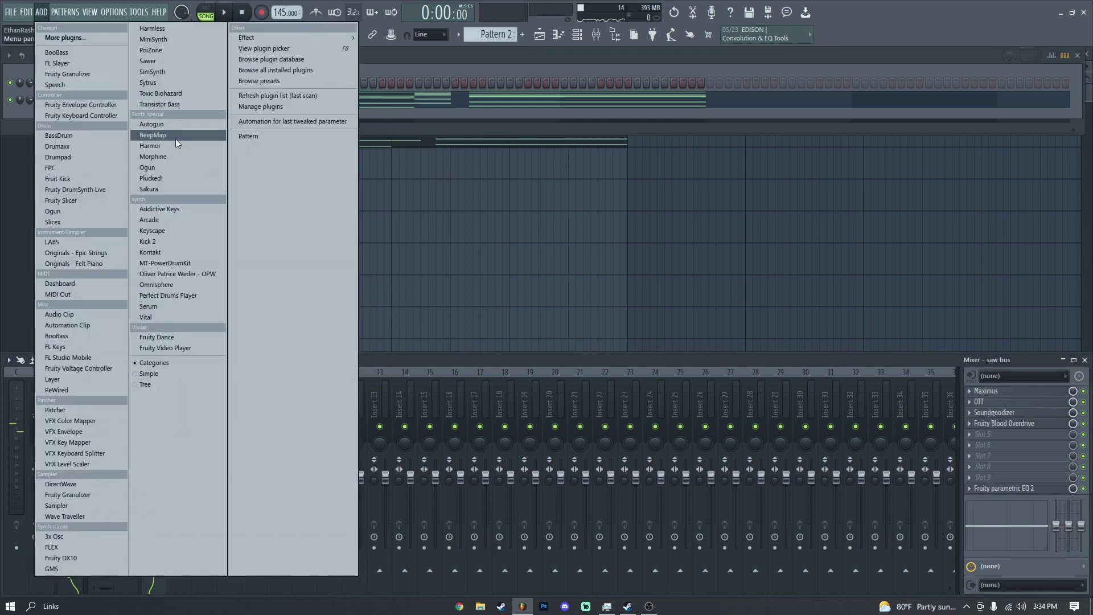
click(176, 146)
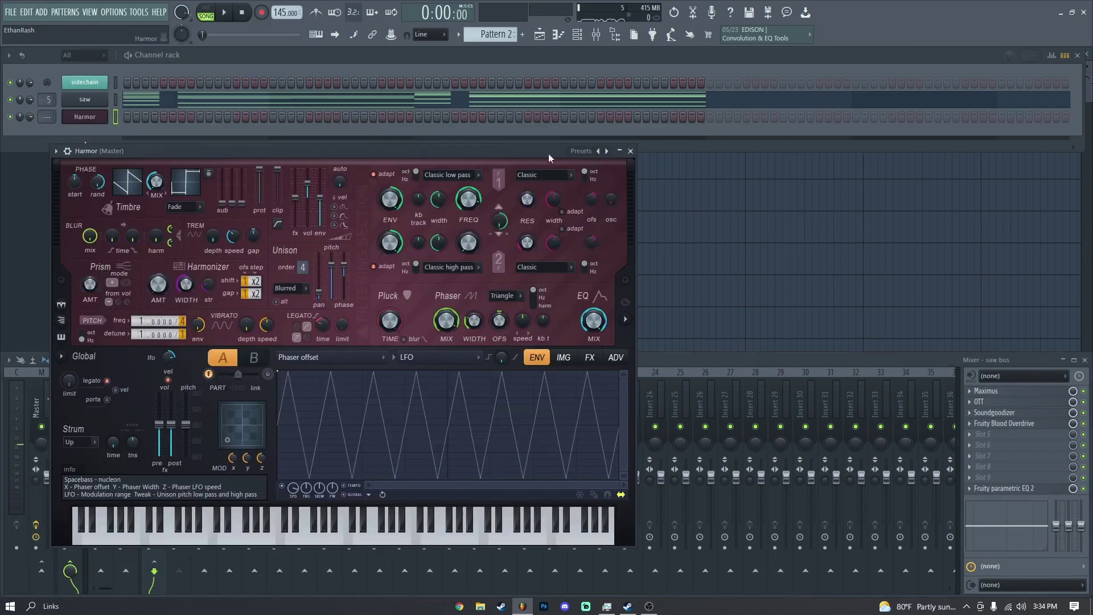
click(605, 152)
click(632, 24)
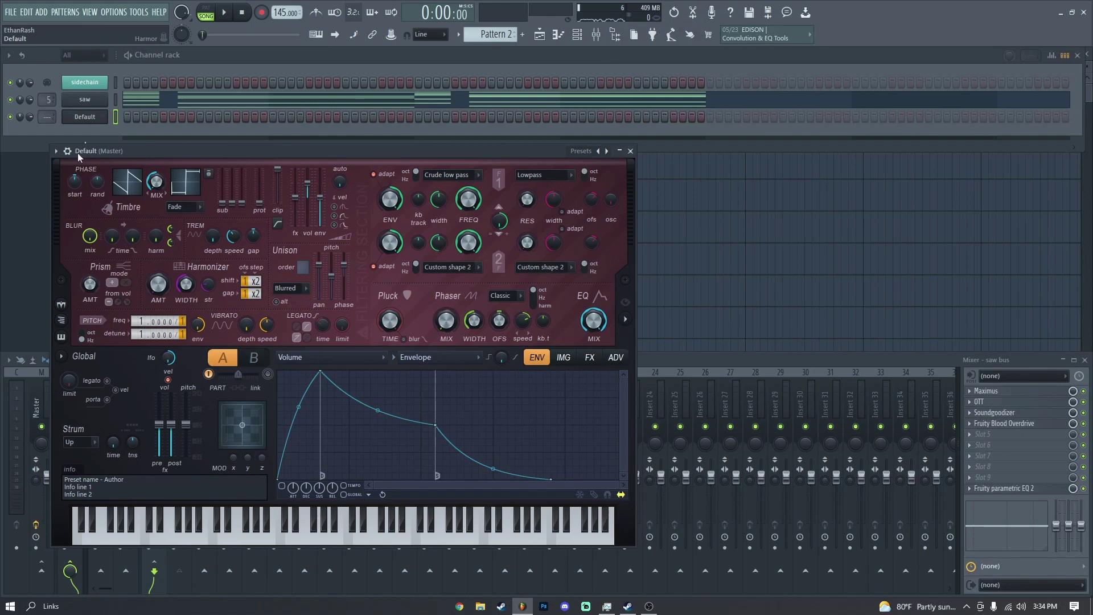
click(56, 151)
drag(138, 153, 507, 124)
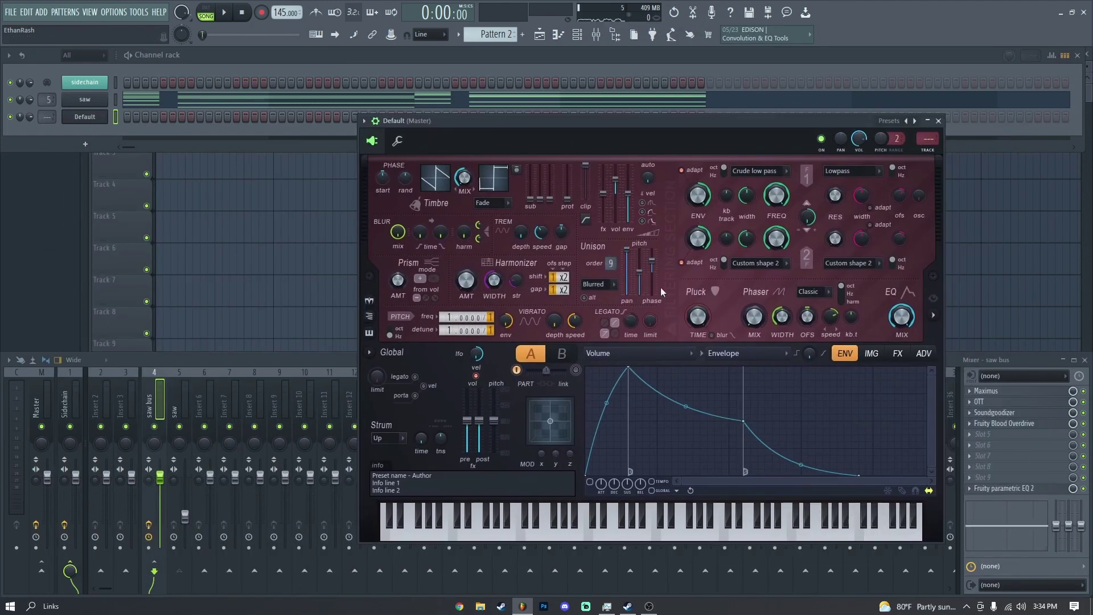
Step: Set Harmor's unison pitch thickness to 36% and route it through mixer insert 6 into the saw bus at about 29% volume
click(898, 357)
click(660, 384)
click(655, 387)
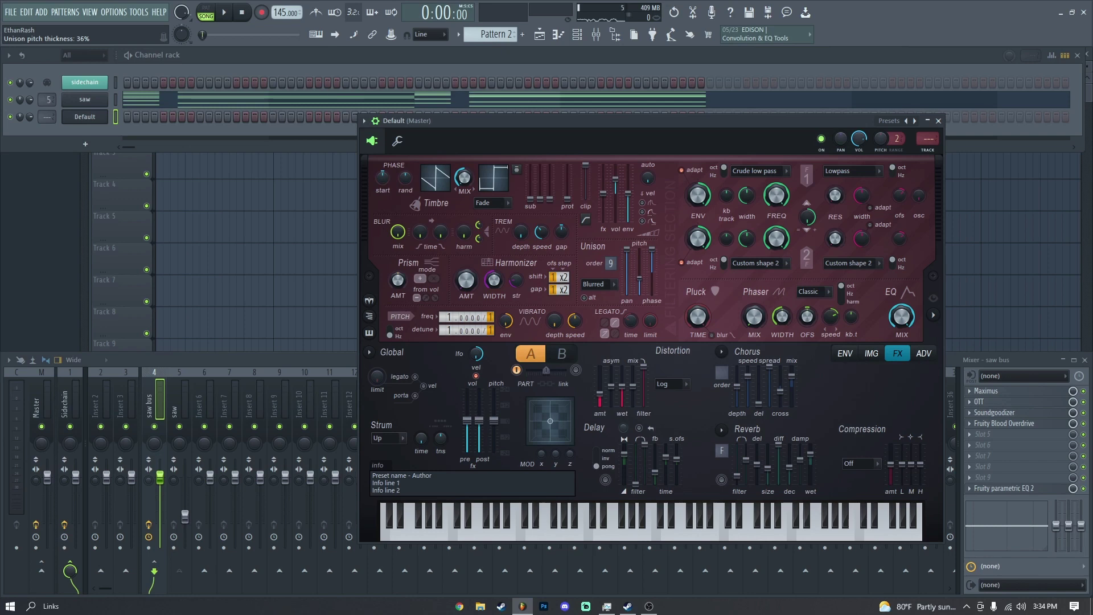
scroll(929, 139, up, 5)
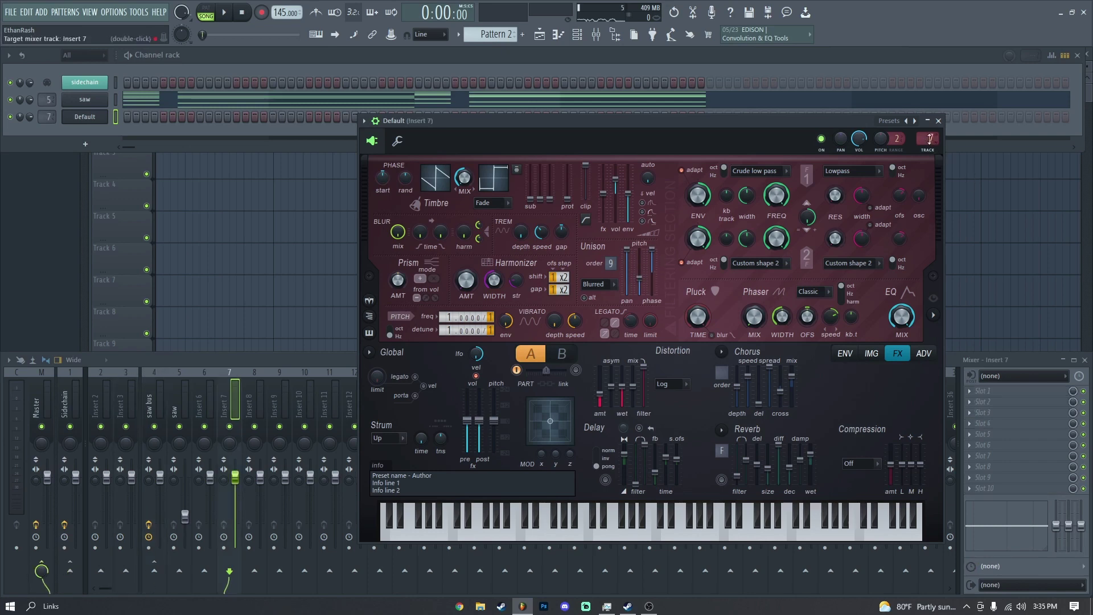
click(39, 560)
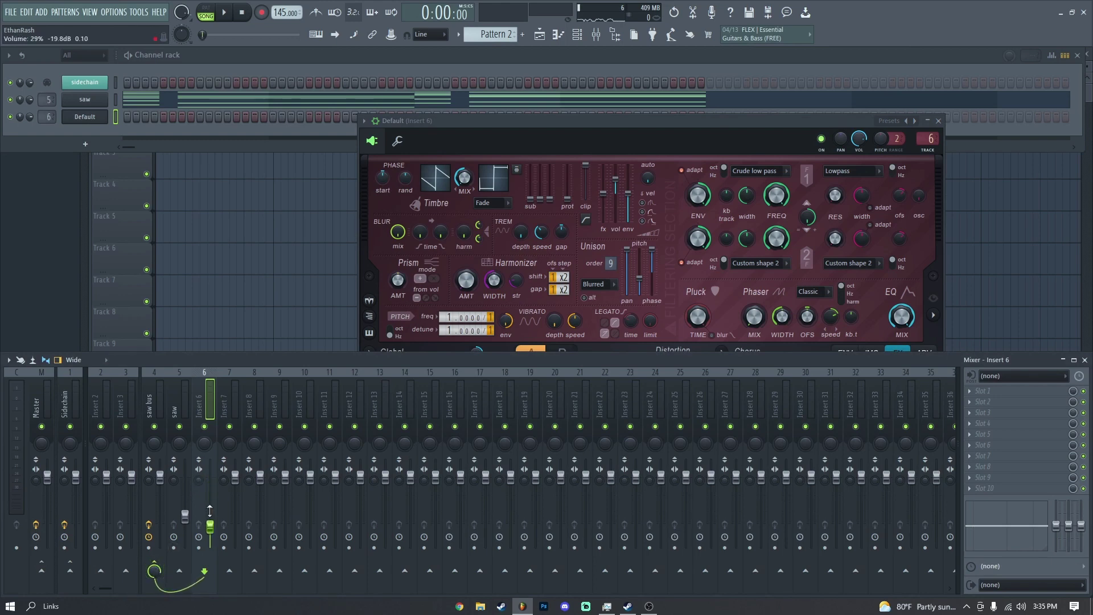
Step: Copy the saw chords into the Harmor channel and balance the saw and insert 6 faders during playback
click(66, 113)
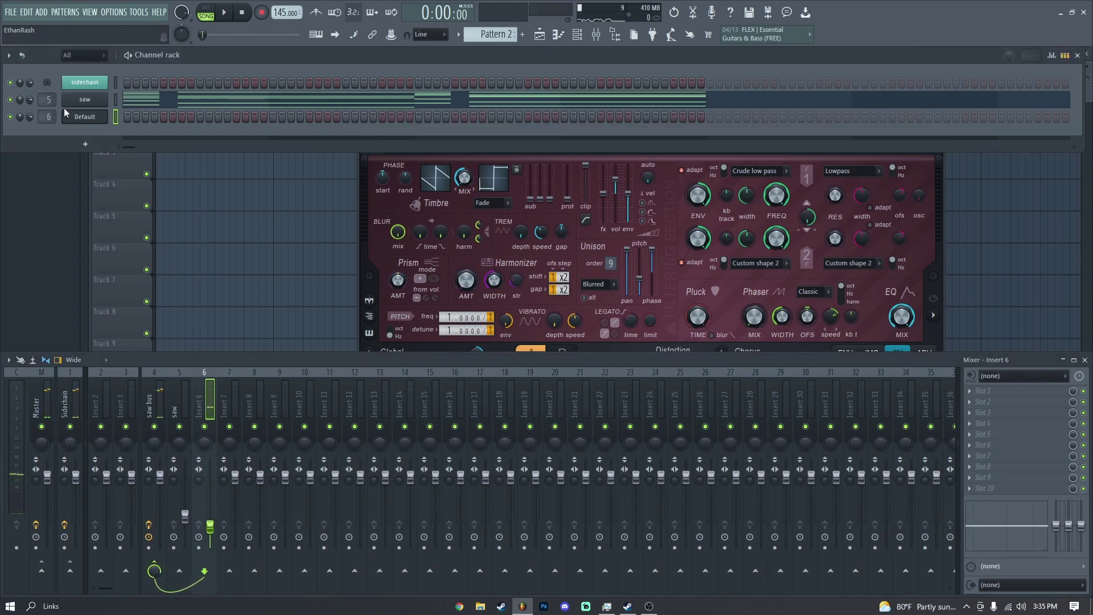
key(space)
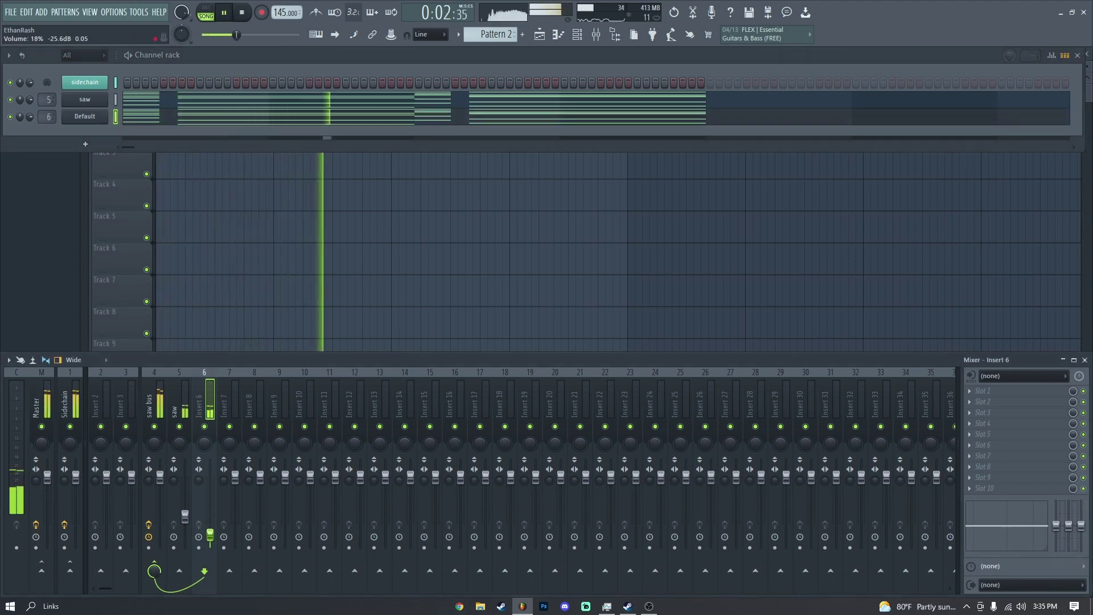
drag(185, 515, 211, 531)
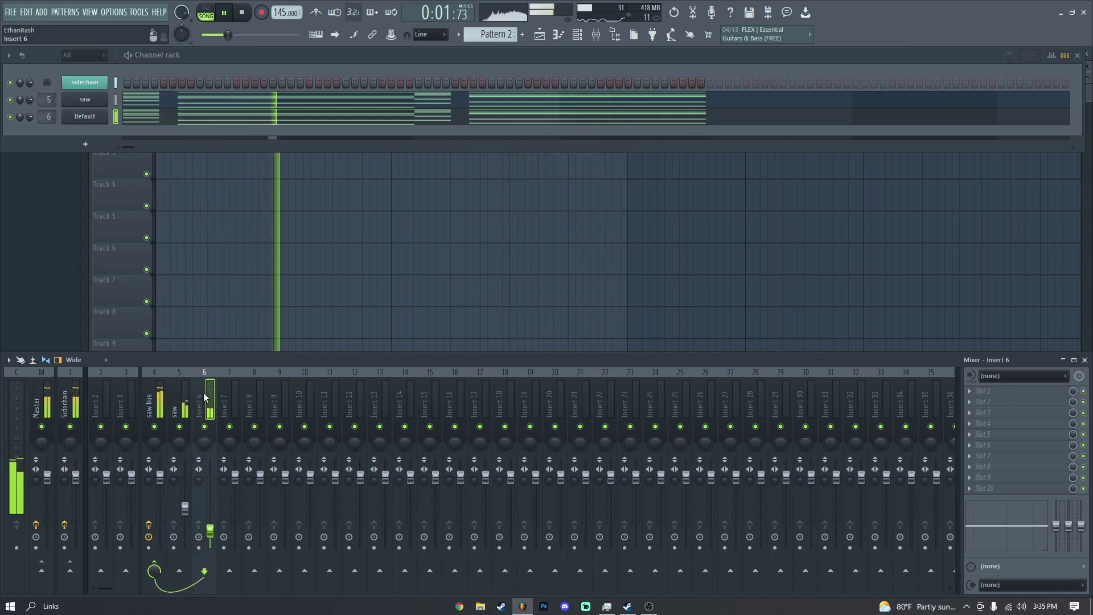
Step: Rename mixer insert 6 to "saw #2" and add a separator between it and insert 7
key(F2)
text(saw #2)
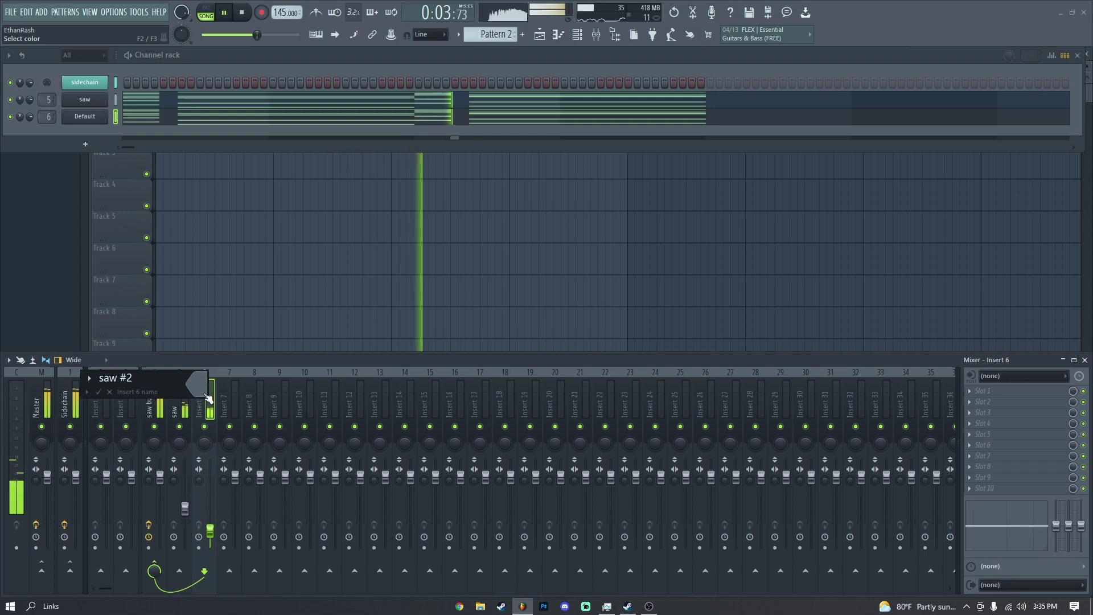
key(Return)
right_click(223, 395)
click(308, 464)
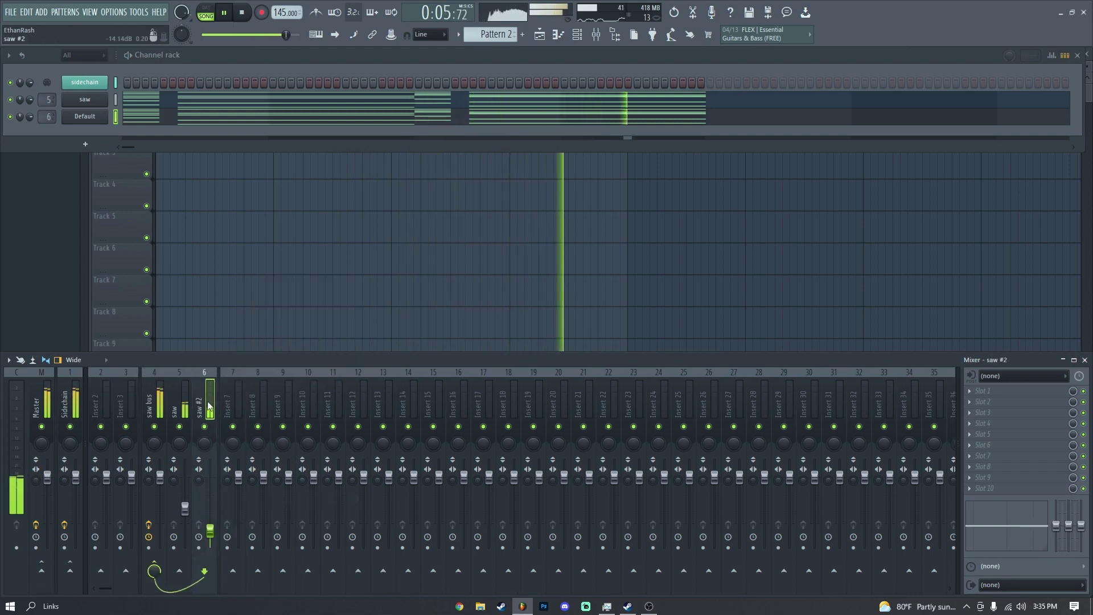
Step: Rename the Harmor channel in the channel rack to "saw #2"
right_click(85, 117)
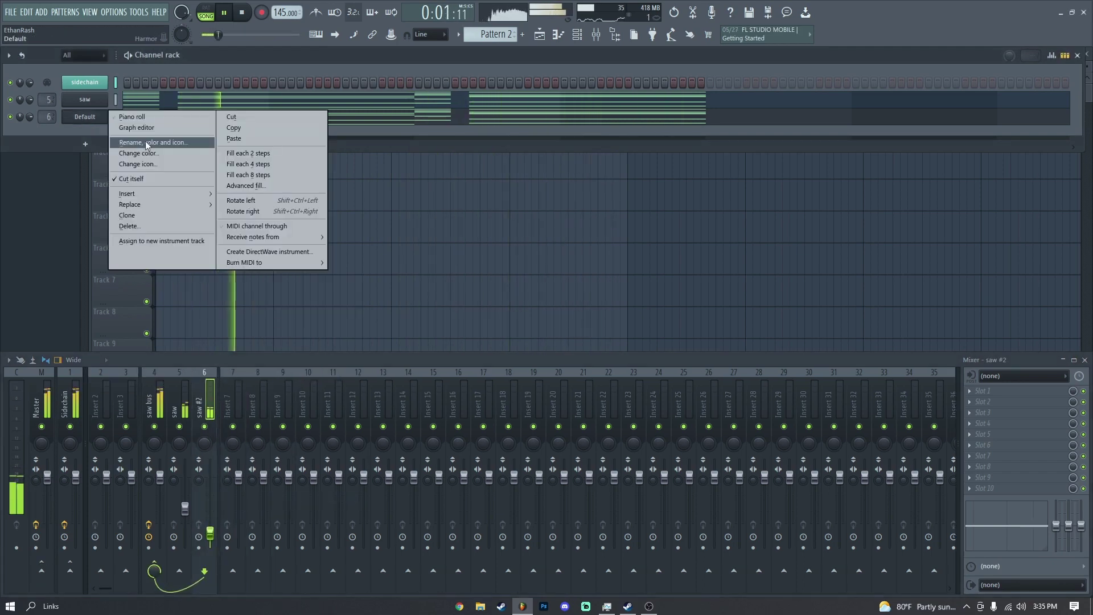
click(145, 141)
text(saw #2)
key(Return)
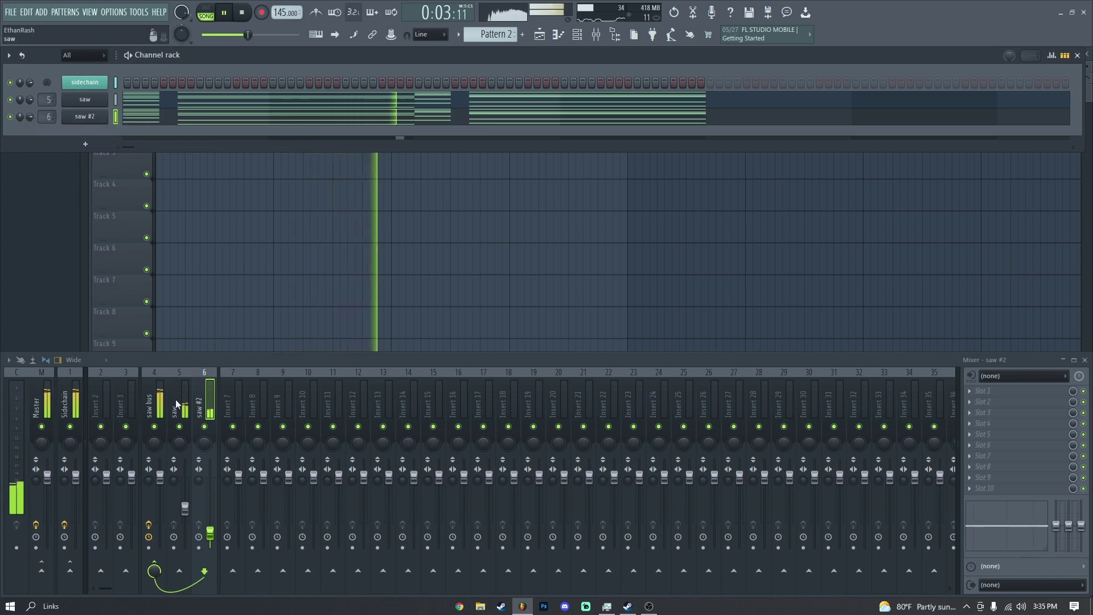
Step: Set the saw #2 mixer volume to about 29% and solo that track
click(192, 433)
drag(210, 531, 215, 519)
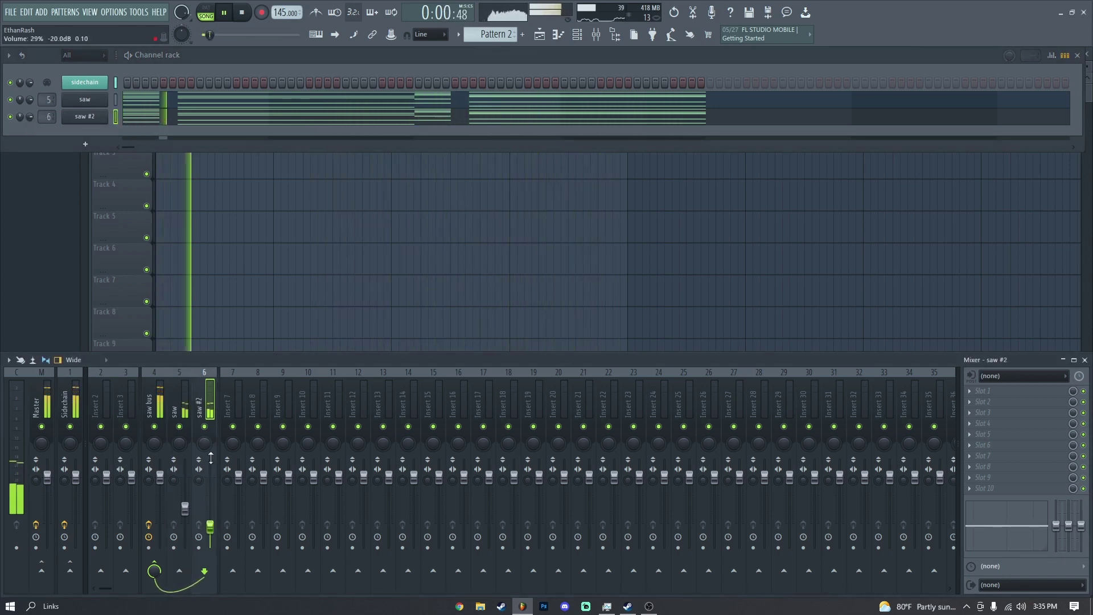
right_click(206, 427)
Step: Set the saw #2 Harmor's unison pitch thickness to 50% and its unison type to Classic, and play the arrangement
click(84, 116)
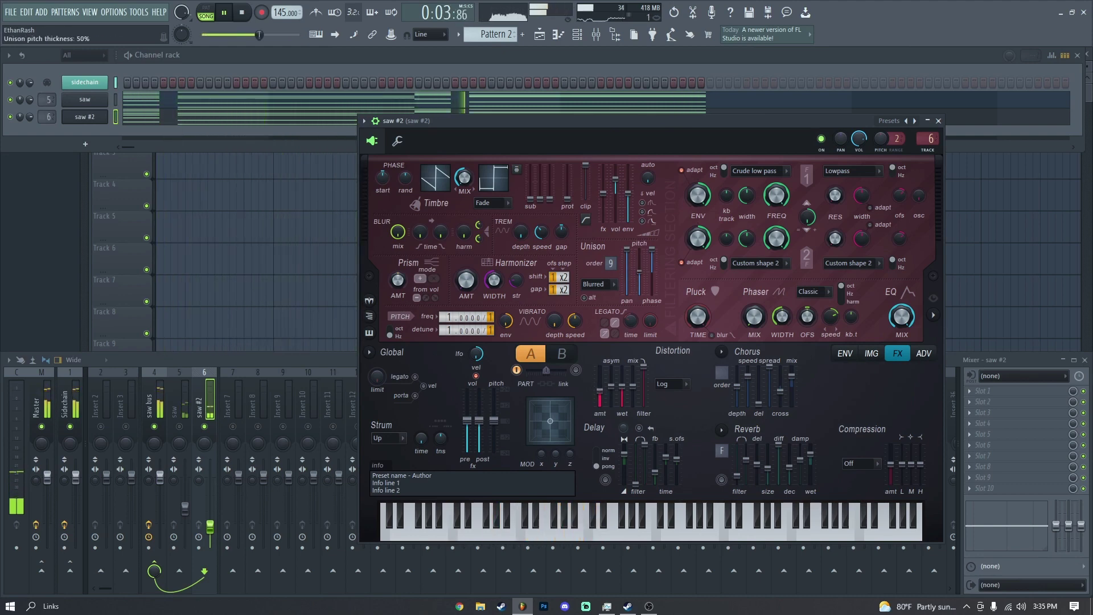
click(598, 284)
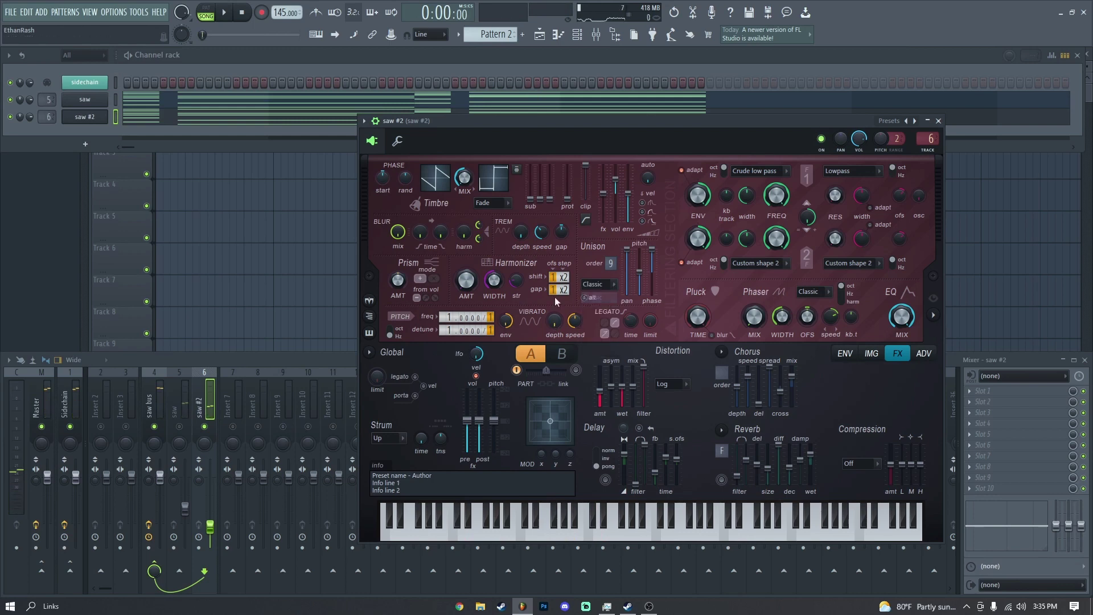
key(space)
Step: Unsolo saw #2, lower its fader slightly and set the saw track's volume to about 70%
click(217, 430)
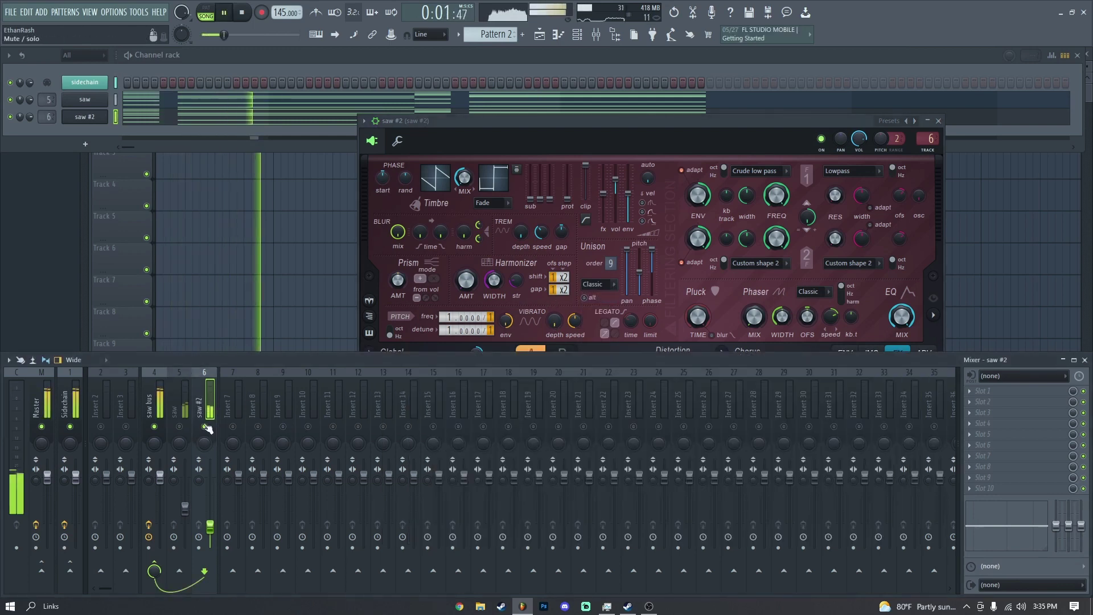
drag(210, 527, 214, 538)
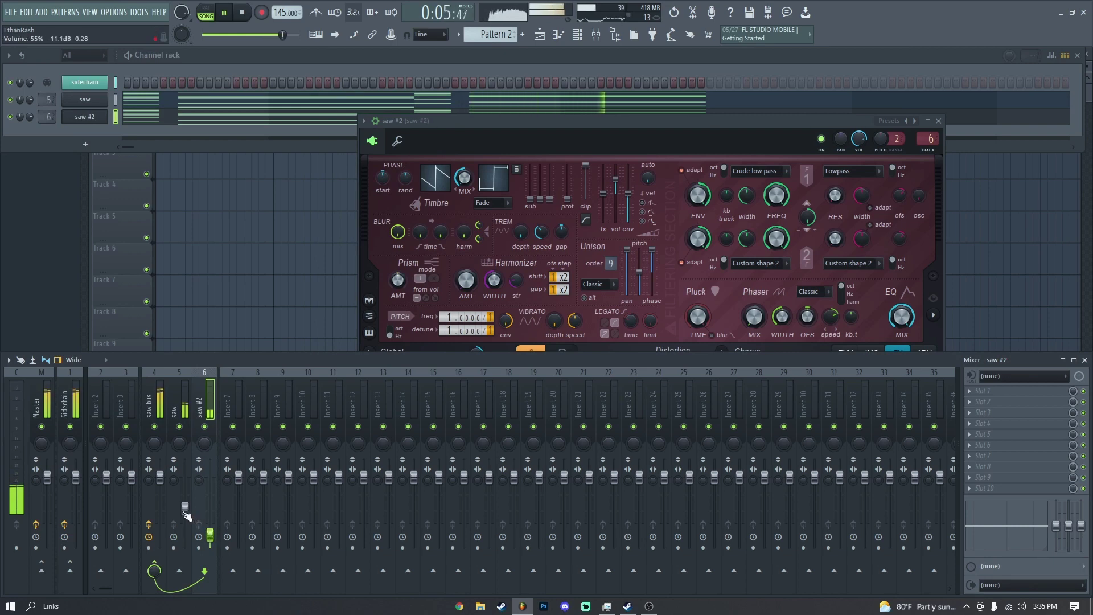
drag(185, 501, 185, 498)
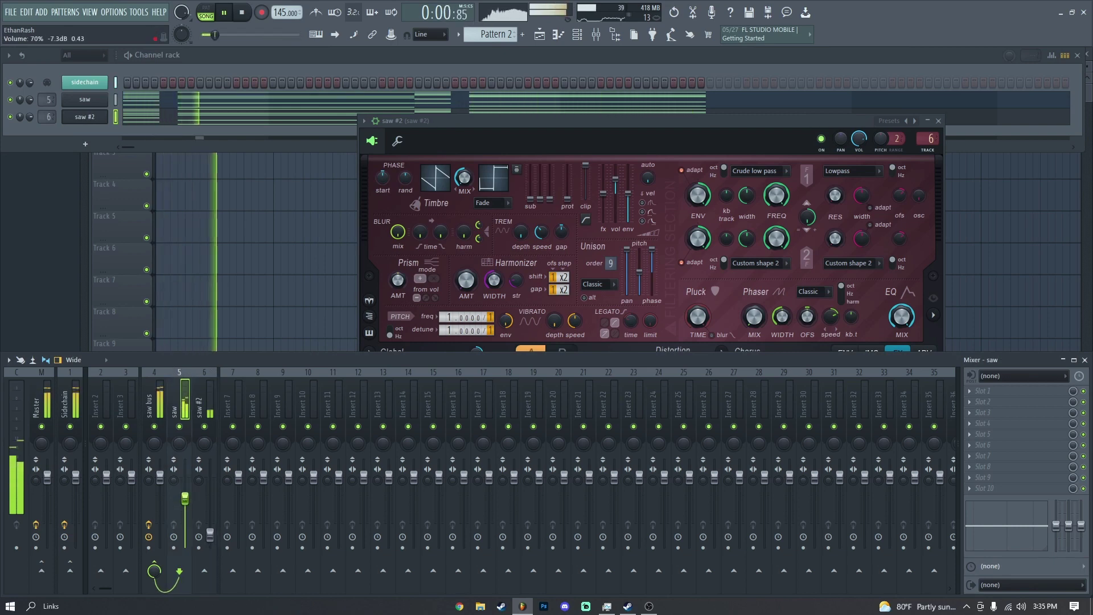
Step: Transpose the chord notes of both saw and saw #2 up two semitones and play the arrangement
click(85, 116)
key(space)
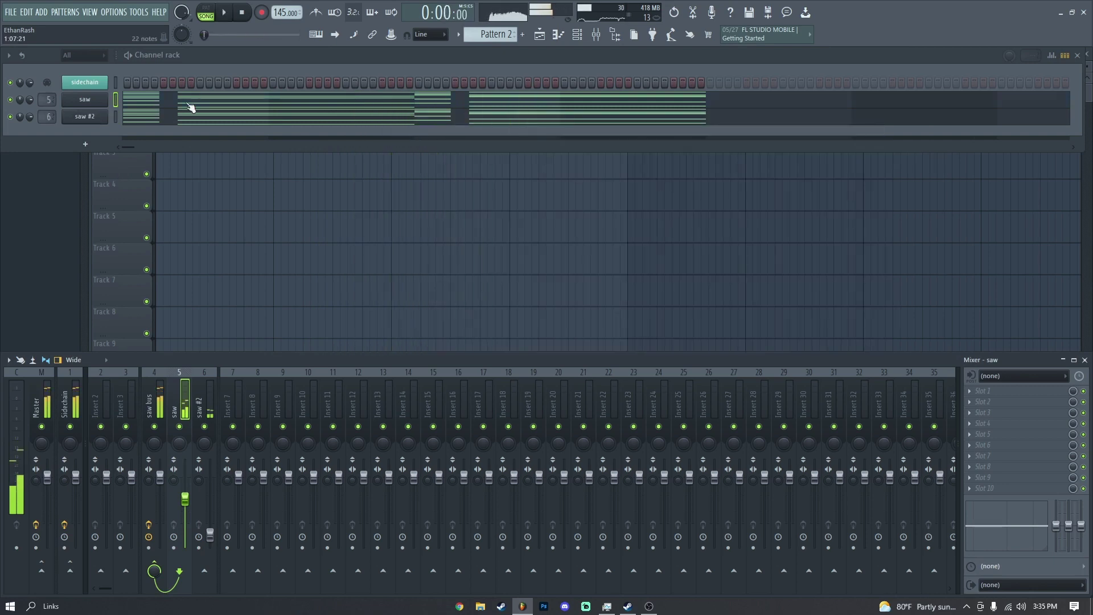
click(188, 107)
scroll(297, 162, down, 3)
key(Up)
key(Up)
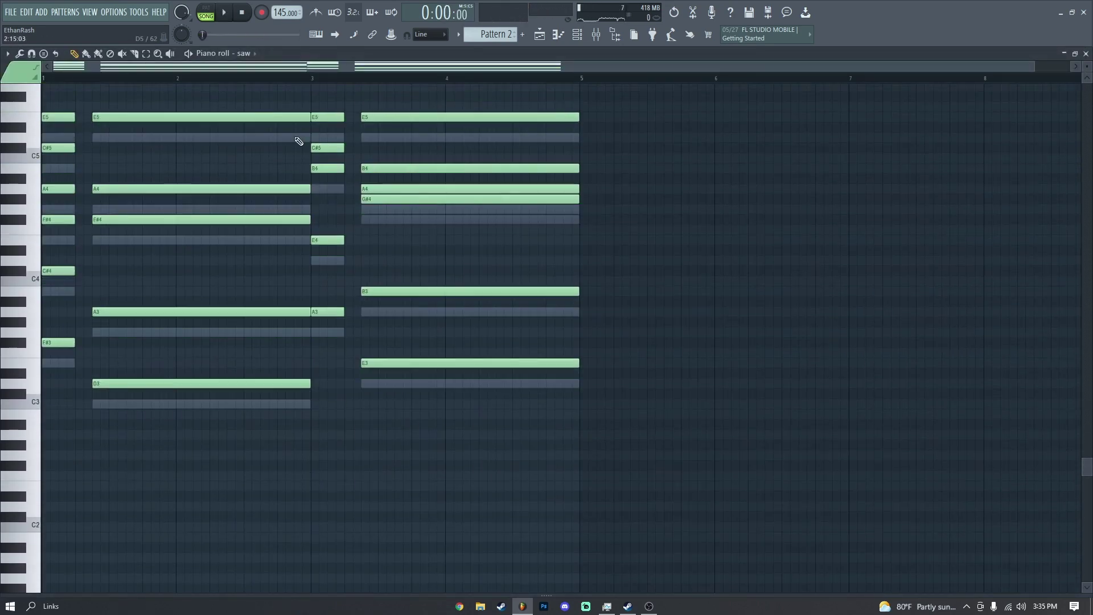
click(265, 97)
key(space)
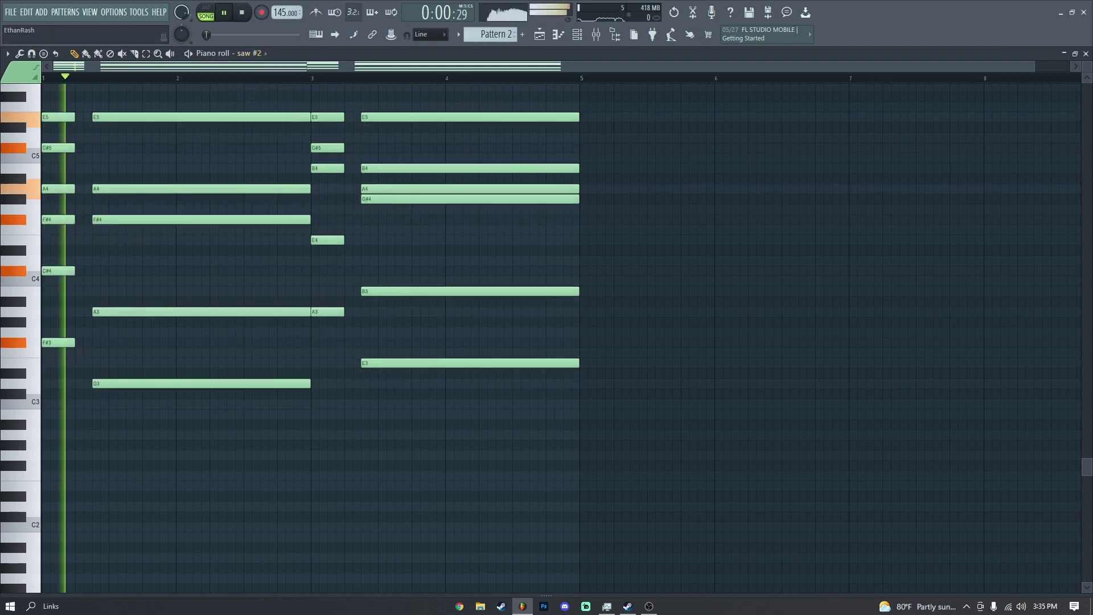
Step: Add a Harmor channel below saw #2 and load the Default preset in it
click(1085, 54)
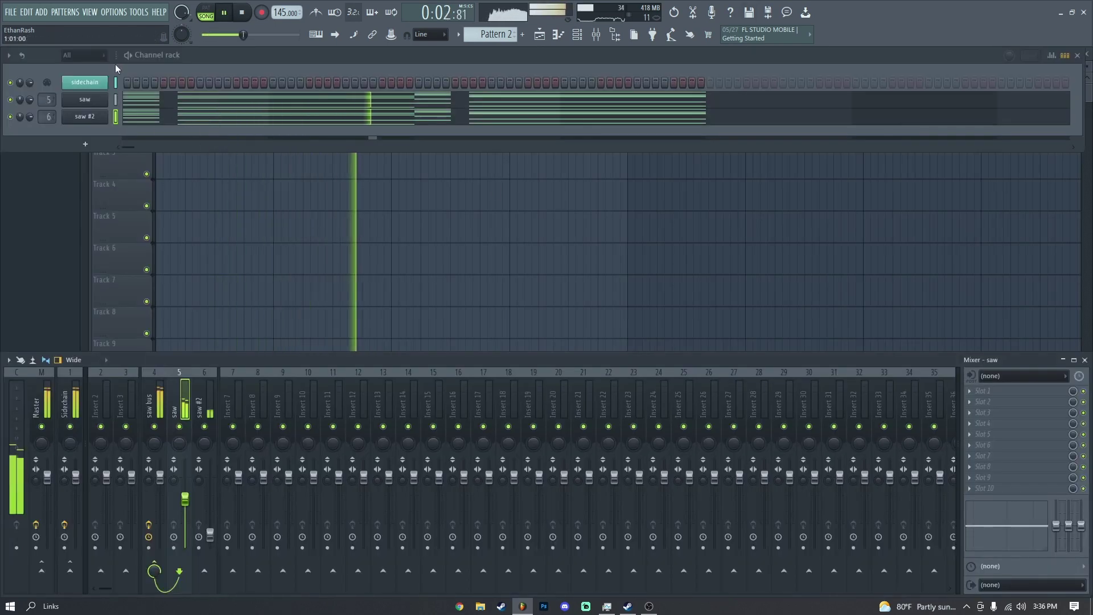
key(space)
click(86, 144)
click(215, 153)
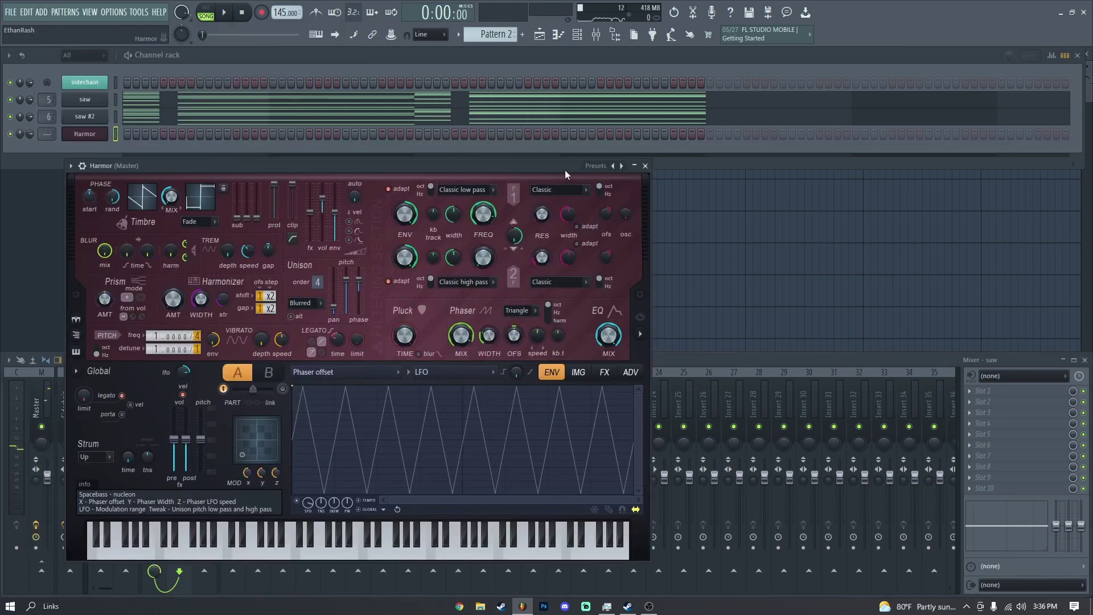
drag(565, 170, 840, 128)
click(872, 125)
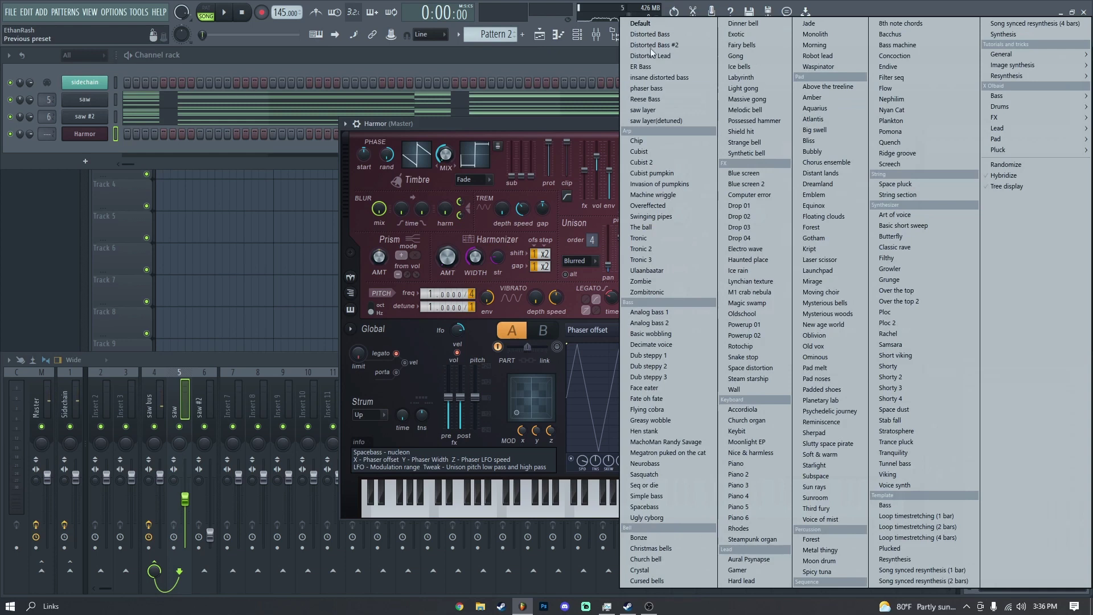
click(640, 24)
Step: Route the new Default Harmor channel to mixer track 7
click(357, 124)
scroll(905, 141, up, 7)
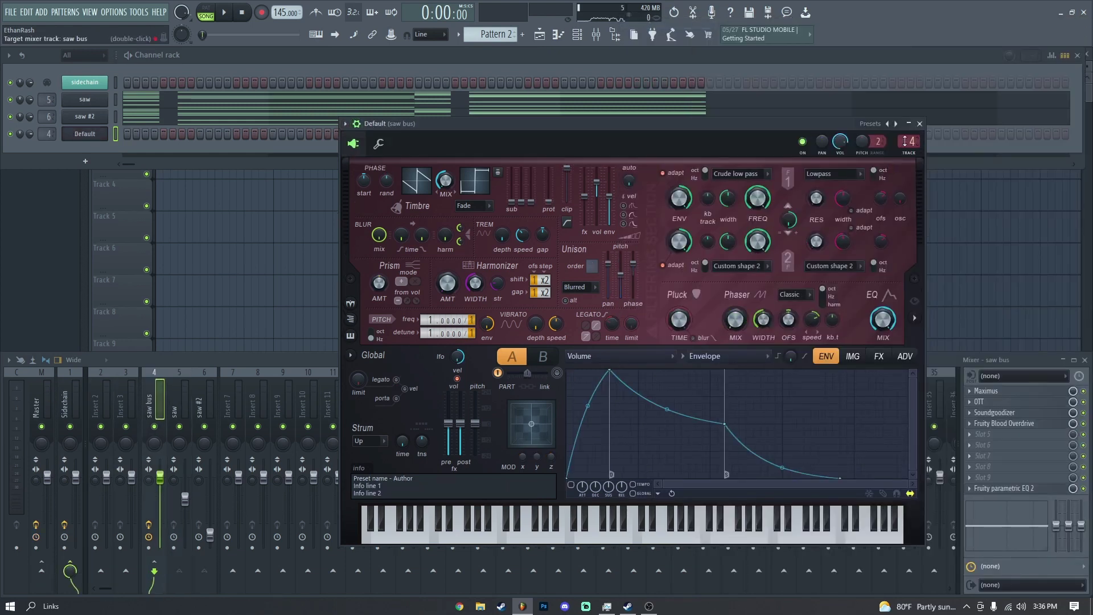
click(56, 568)
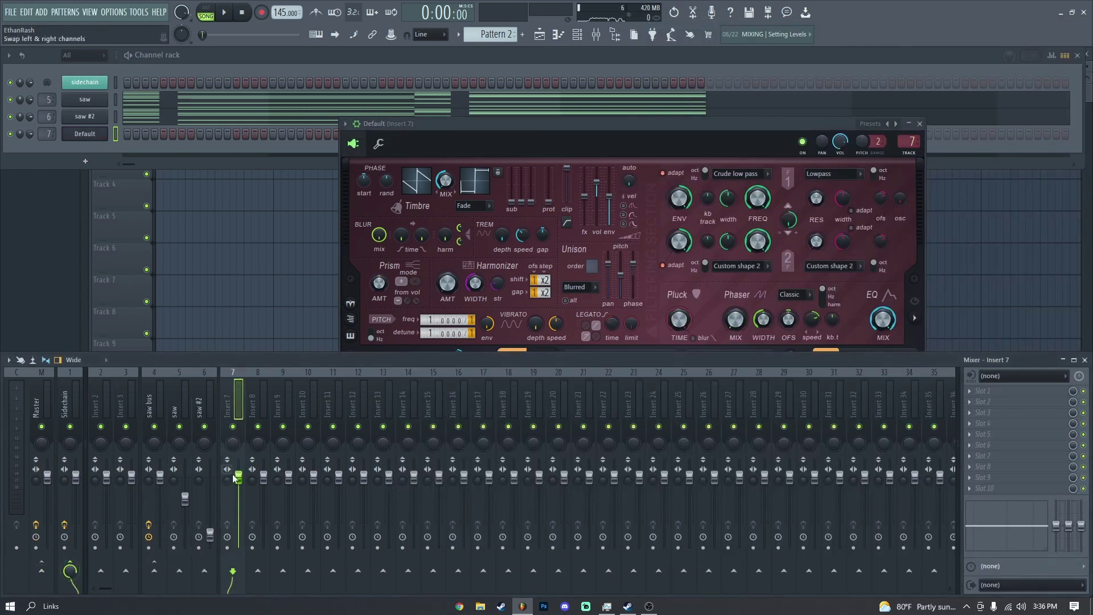
Step: Copy the lowest note of each saw #2 chord into the Default channel one octave lower and play the arrangement
click(85, 134)
click(142, 117)
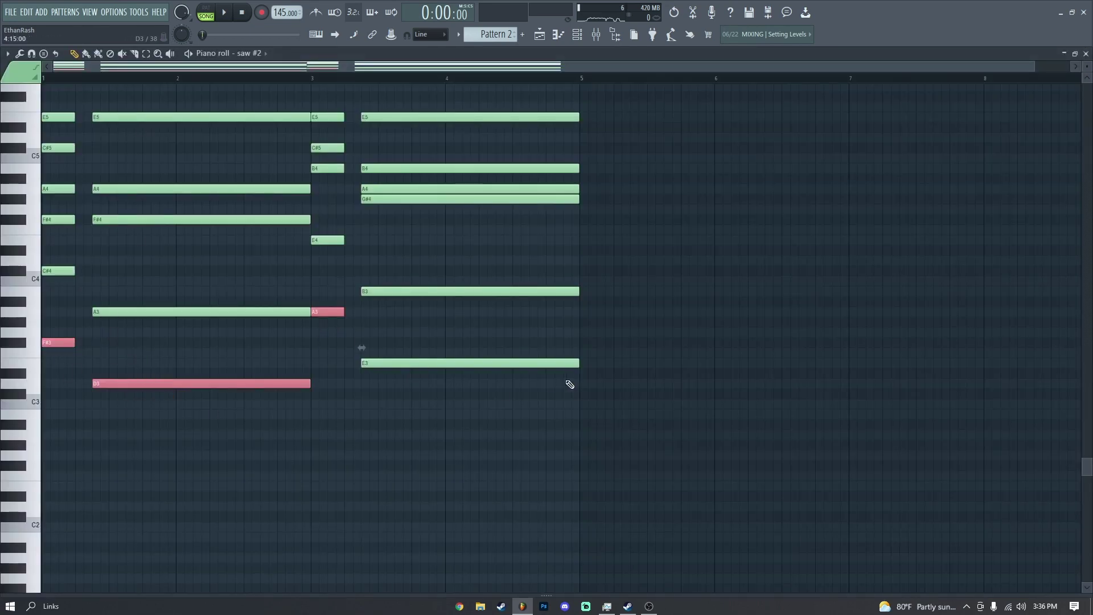
click(512, 362)
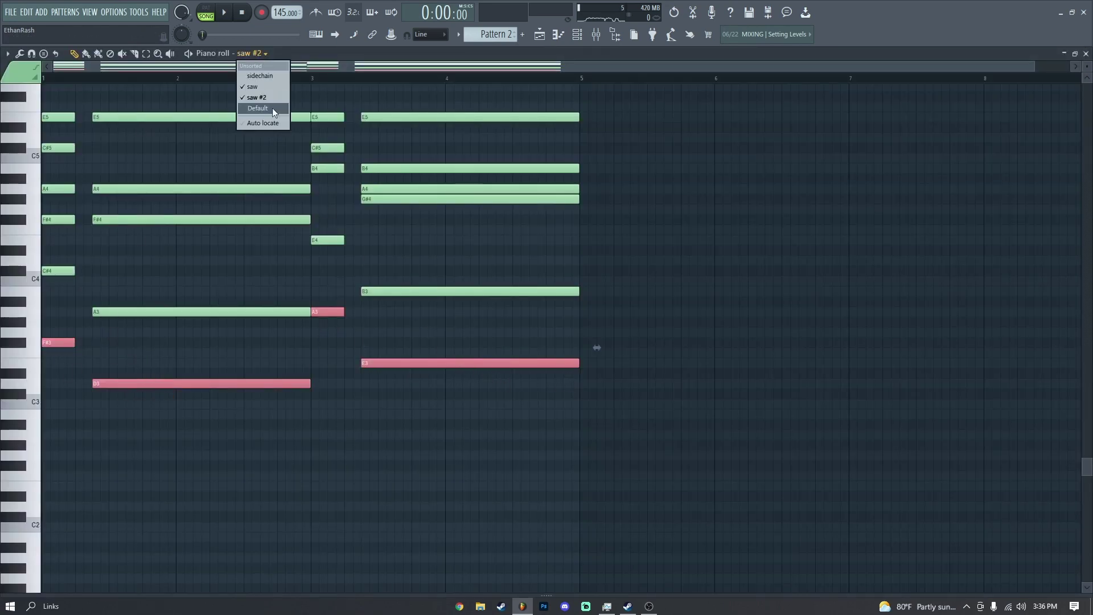
click(272, 108)
key(space)
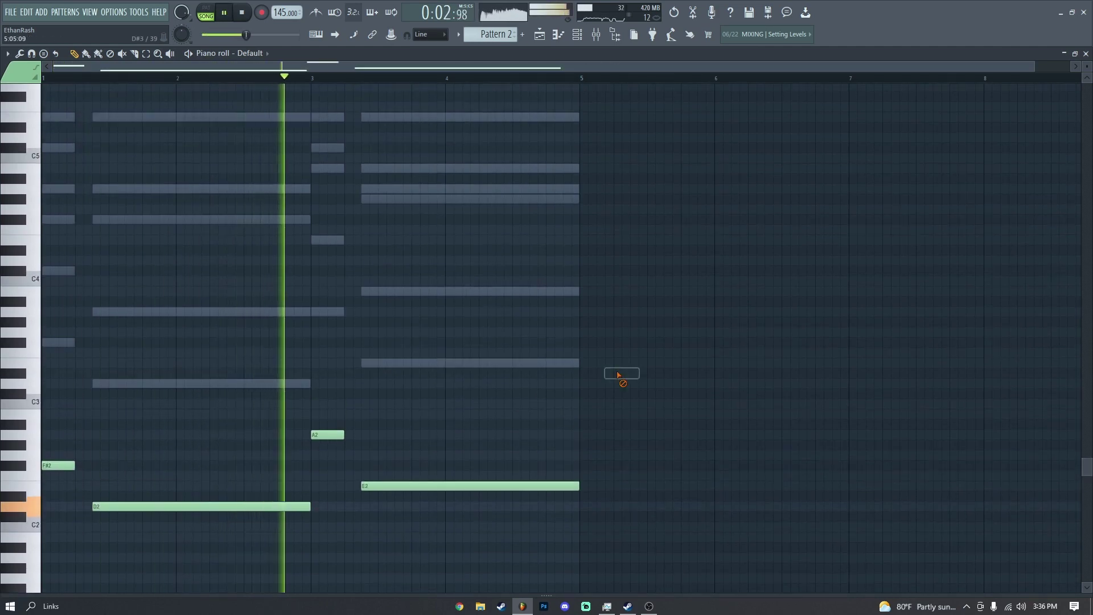
key(space)
Step: Add slide notes at E3 and E2 over the last bass note, play the arrangement and lower the mixer track 7 fader
click(510, 366)
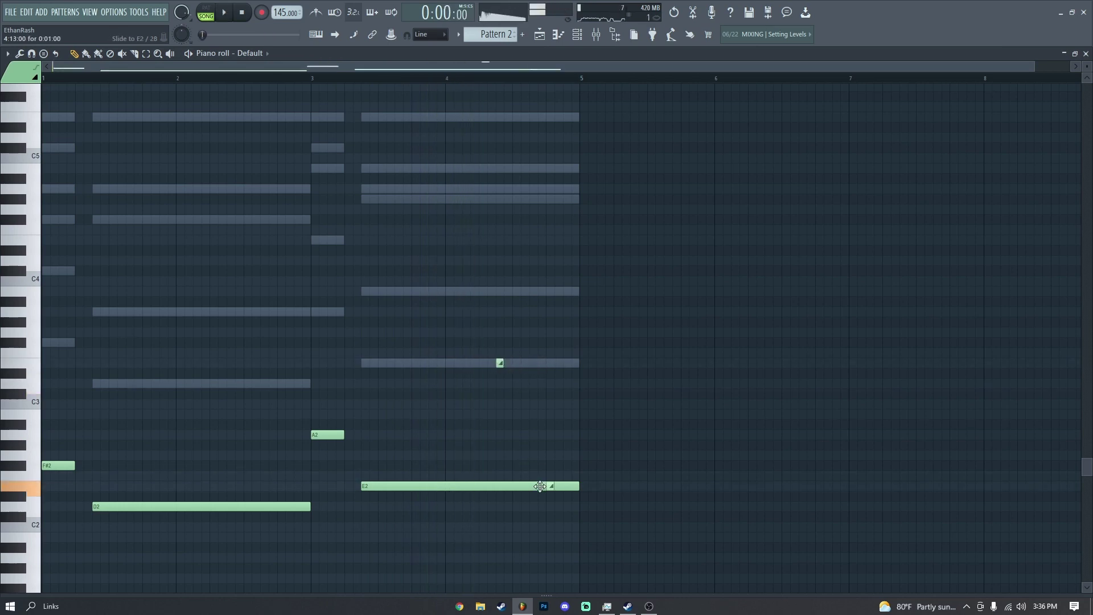
key(space)
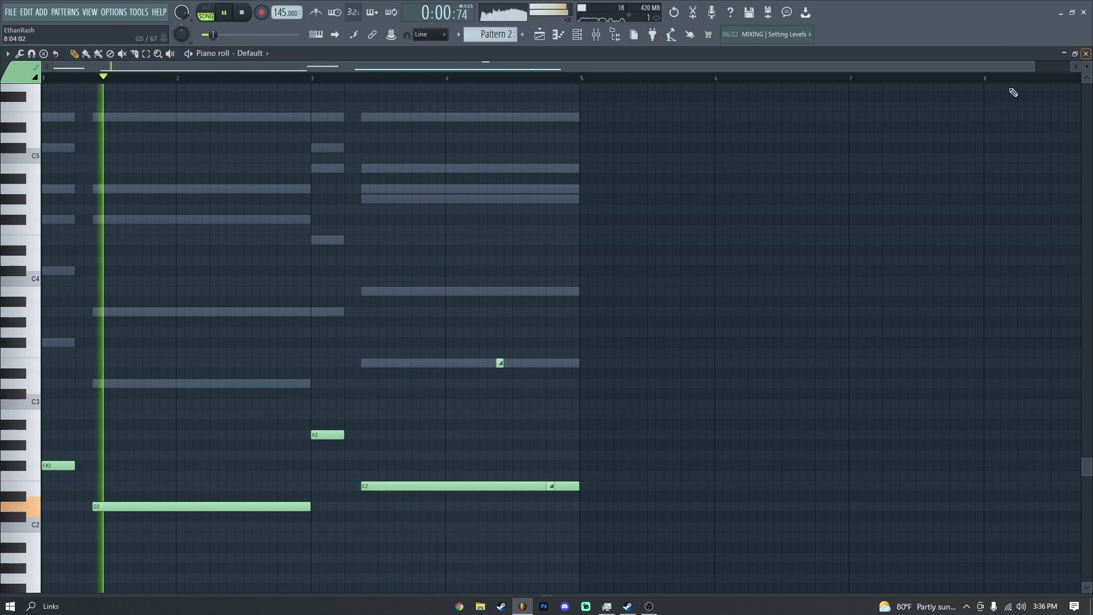
key(F7)
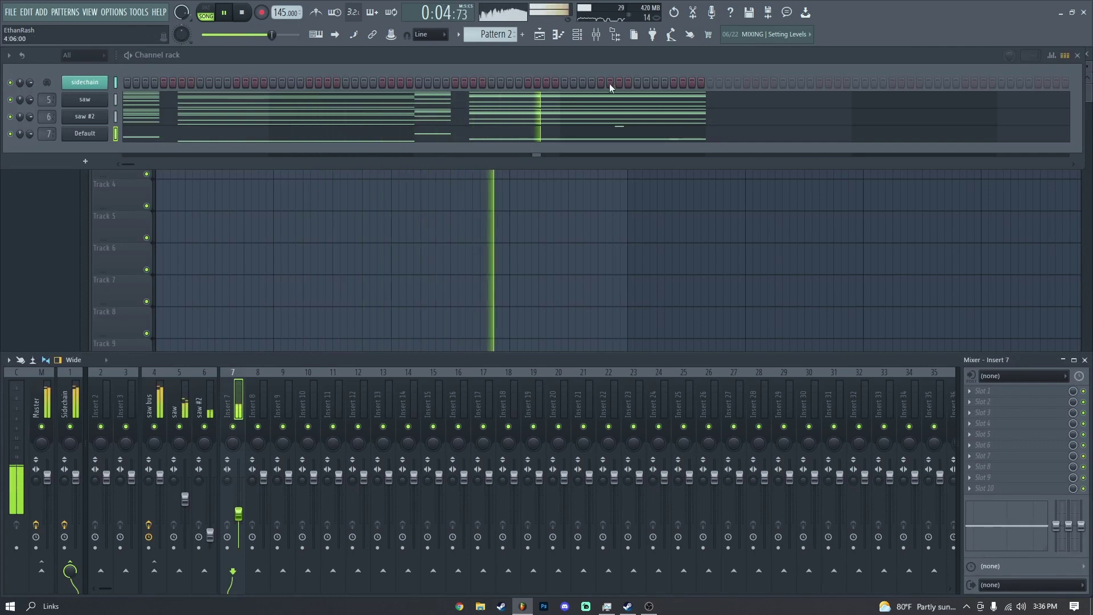
Step: Set the Default Harmor's unison order to 9 and its unison pitch thickness to 50%
click(85, 133)
key(space)
right_click(631, 279)
click(640, 287)
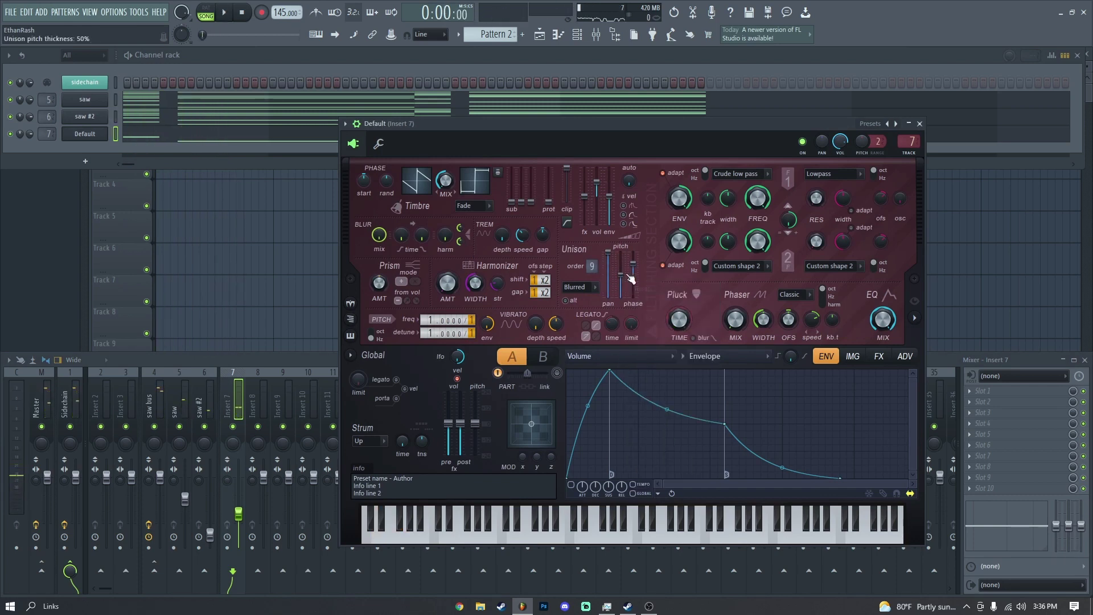
Step: Solo mixer track 7, play it, and give the Default Harmor Log distortion with the amount fully raised
key(space)
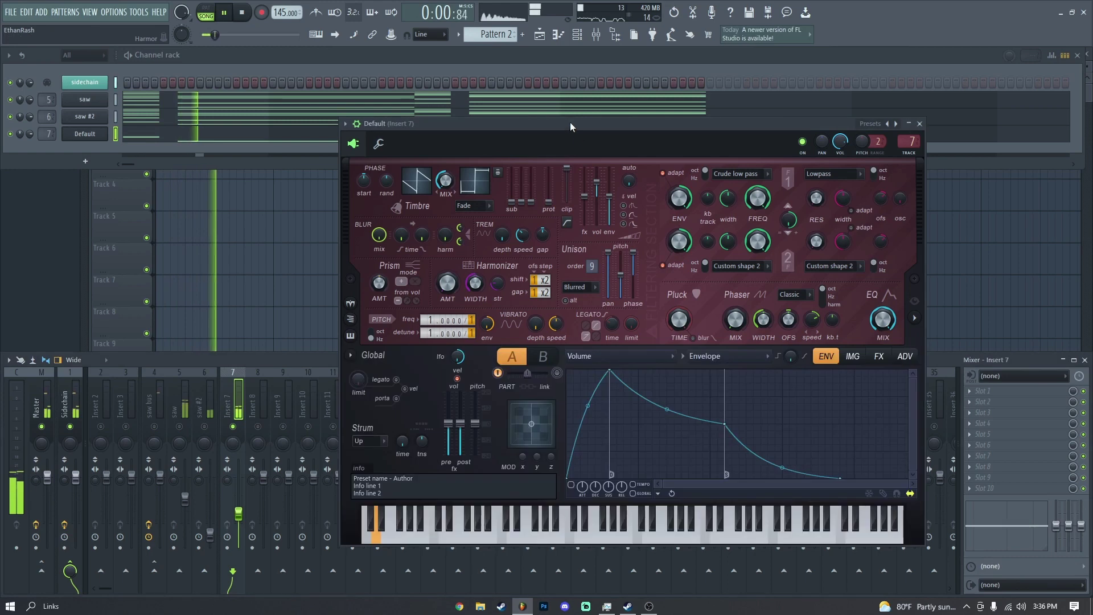
click(879, 355)
click(651, 387)
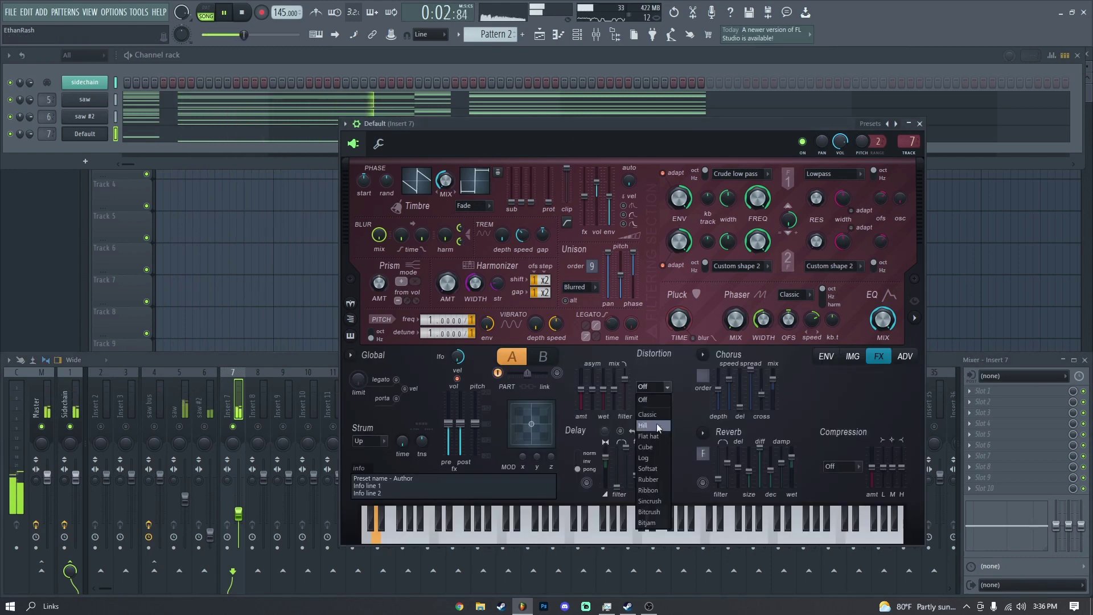
click(654, 459)
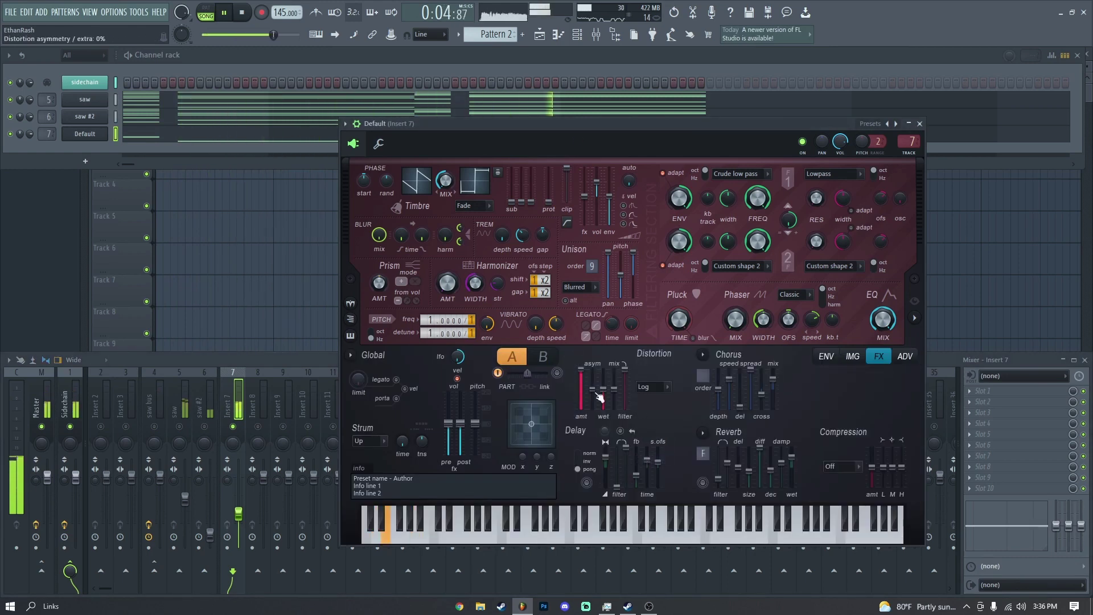
Step: Shape the Default Harmor's pitch envelope as a very short drop from maximum to the centre level, and play the result
click(826, 356)
key(space)
click(593, 355)
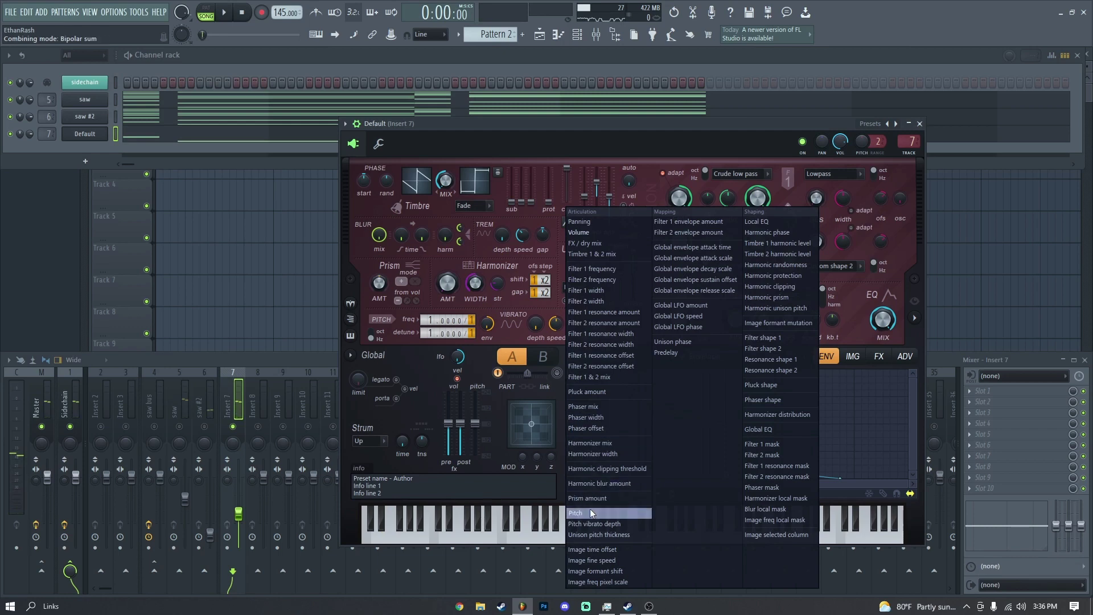
click(589, 511)
drag(559, 341, 518, 213)
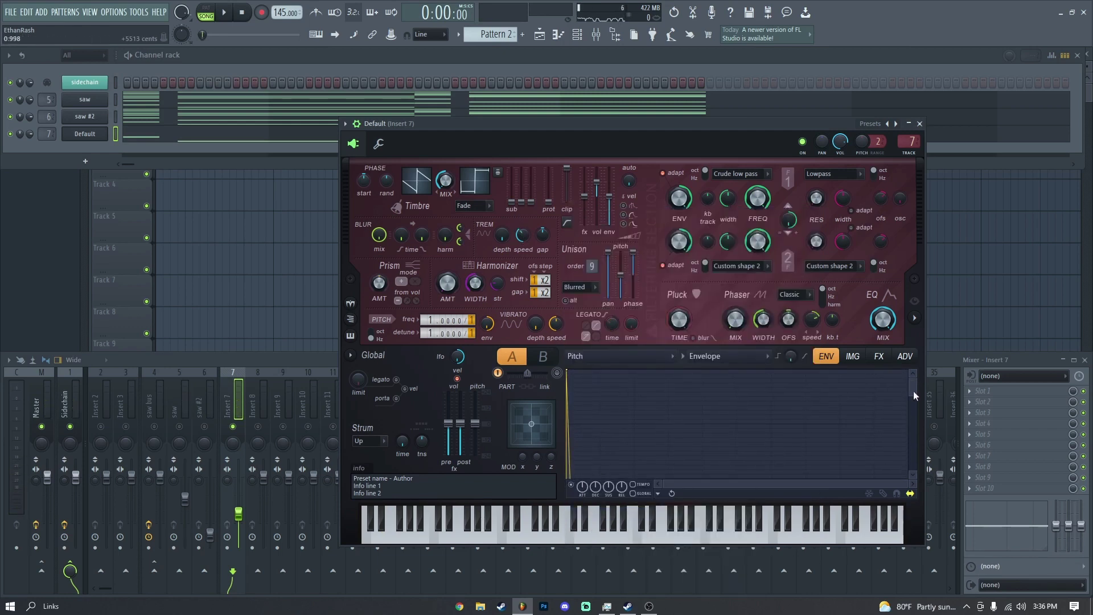
key(space)
drag(568, 476, 570, 387)
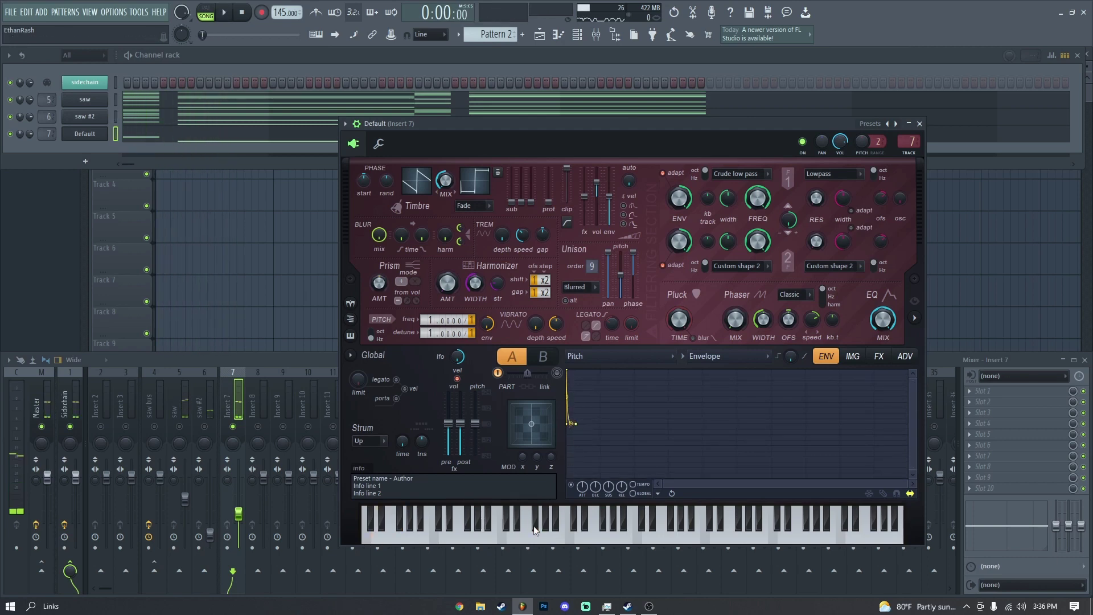
key(space)
click(925, 125)
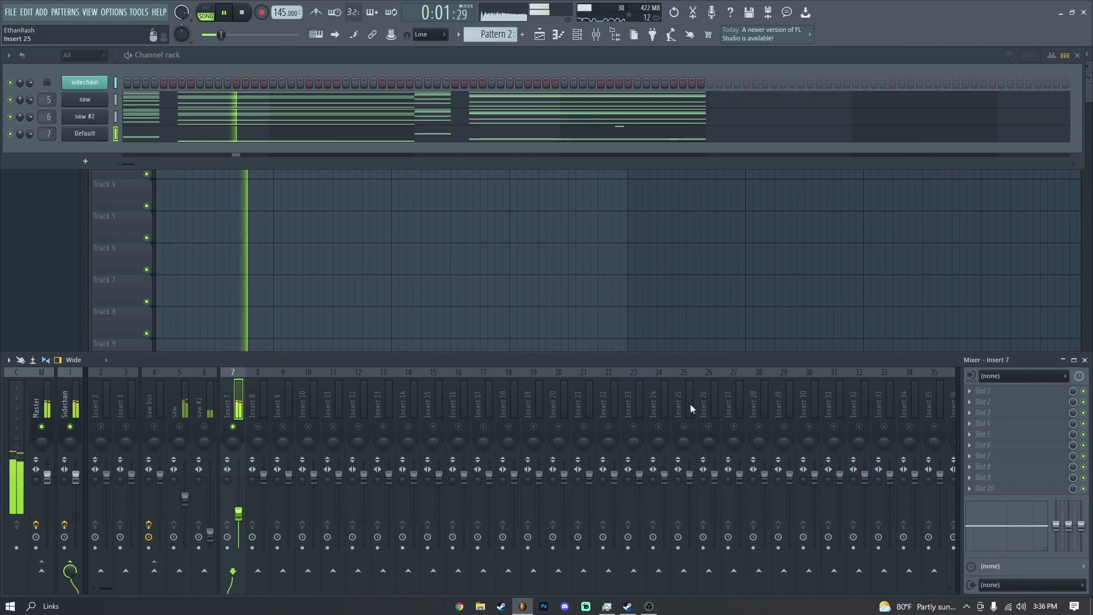
key(space)
Step: Load OTT in the first effect slot of mixer track 7 and set its depth to 42% during playback
click(972, 391)
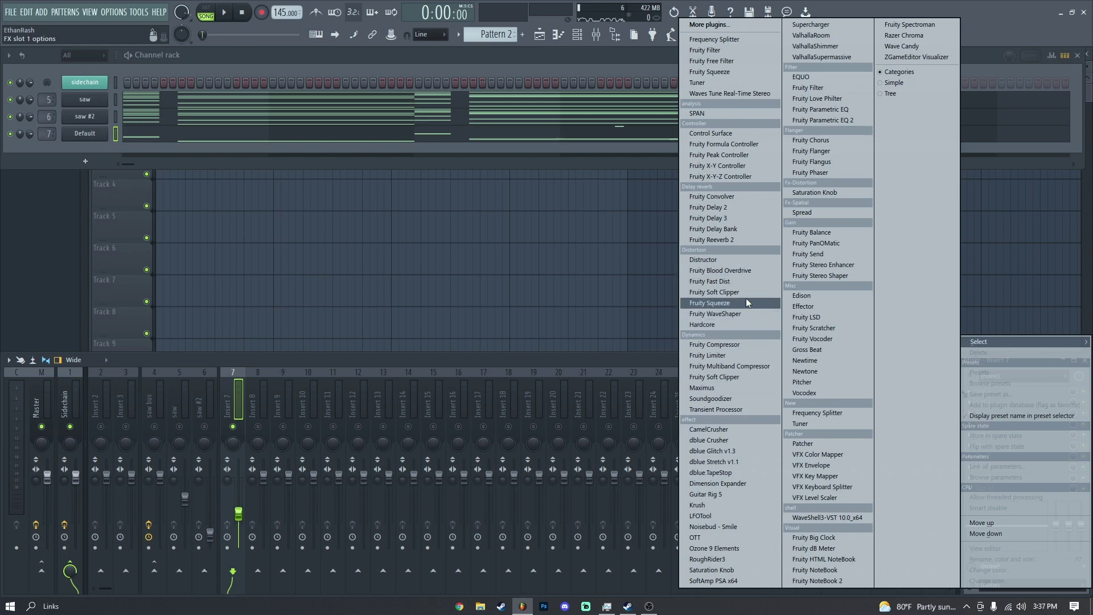
click(694, 538)
key(space)
drag(40, 212, 39, 245)
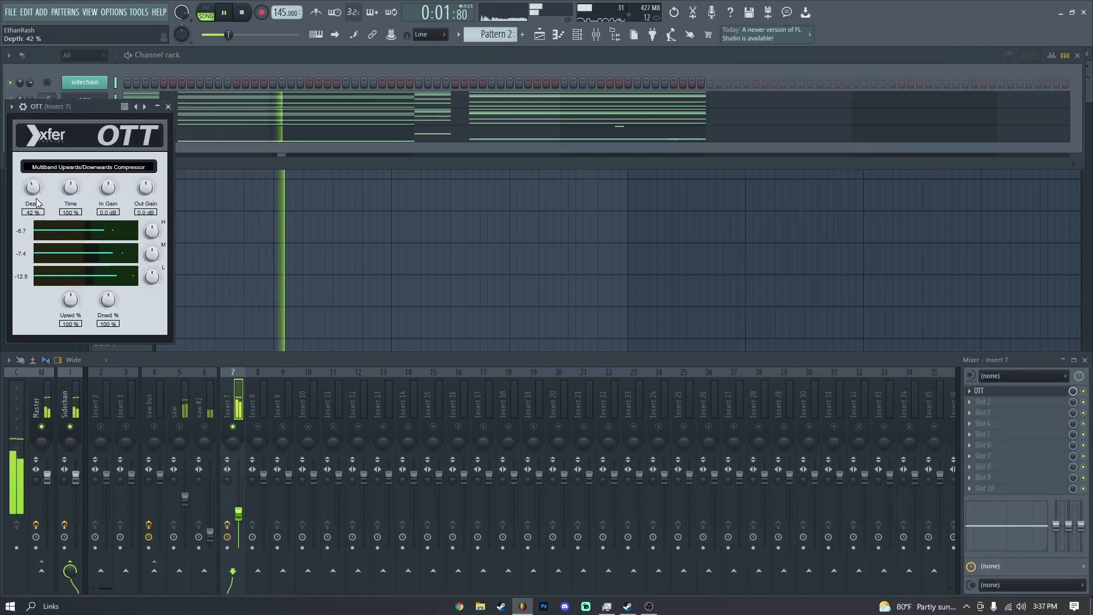
Step: Add a Soundgoodizer after OTT on mixer track 7 and play the arrangement
click(1015, 400)
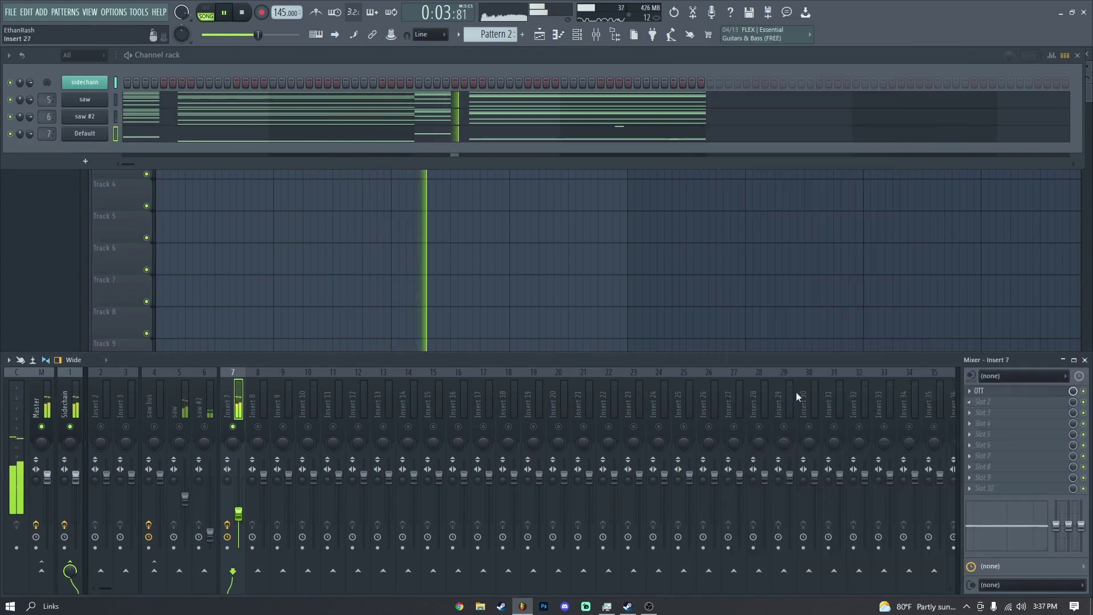
key(space)
click(710, 398)
key(space)
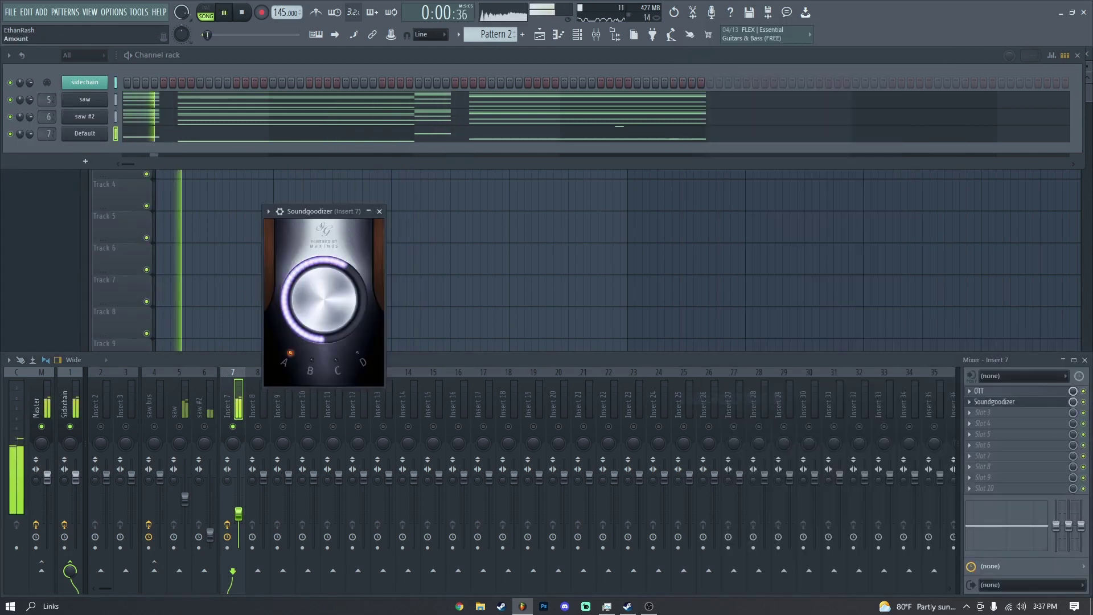
key(space)
Step: Add a second Soundgoodizer in slot 3, switch it to mode C and reduce its amount during playback
click(988, 412)
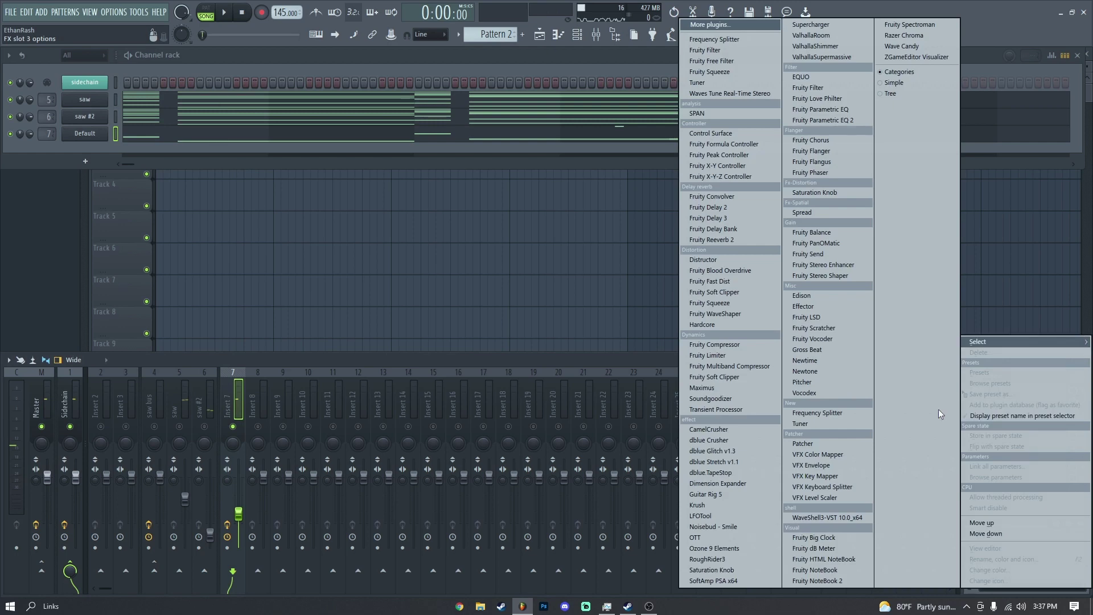
click(716, 396)
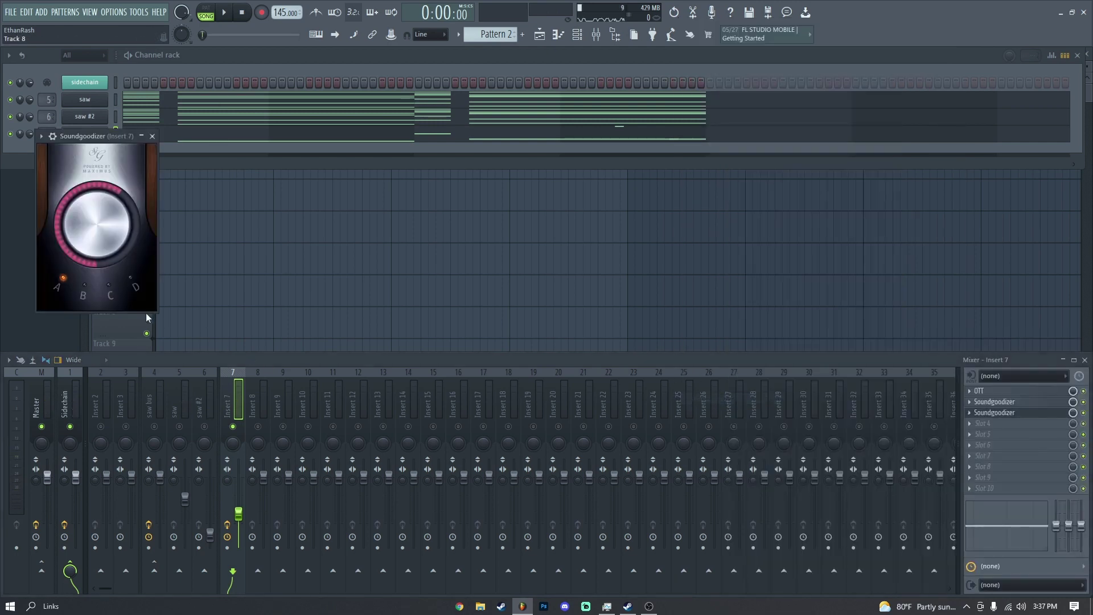
key(space)
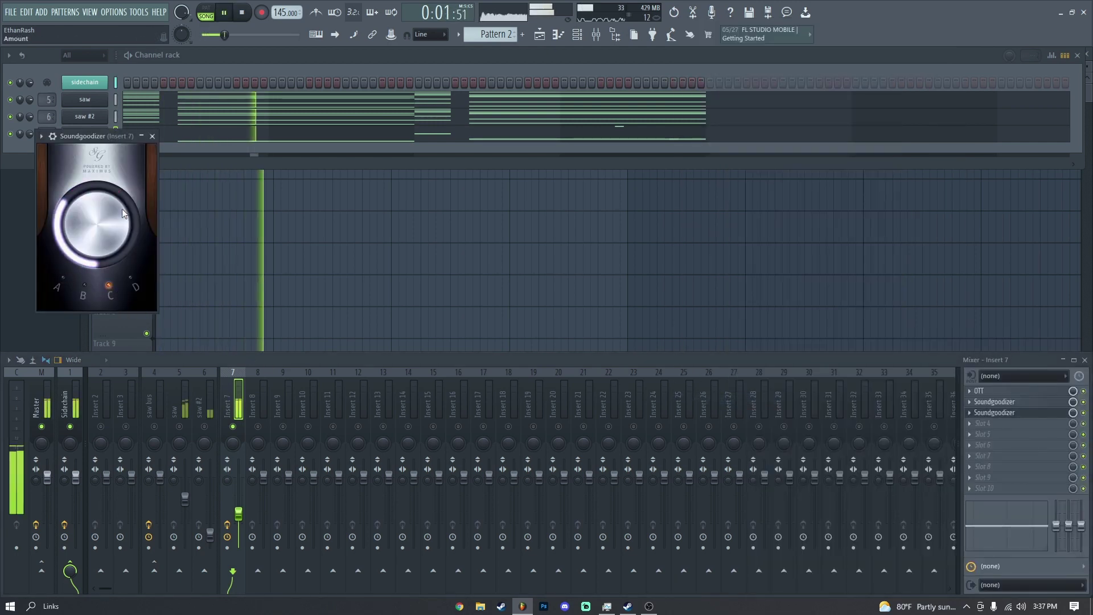
click(152, 136)
key(space)
Step: Add Fruity Blood Overdrive in slot 4 of mixer track 7 and raise its color slightly while the arrangement plays
click(998, 471)
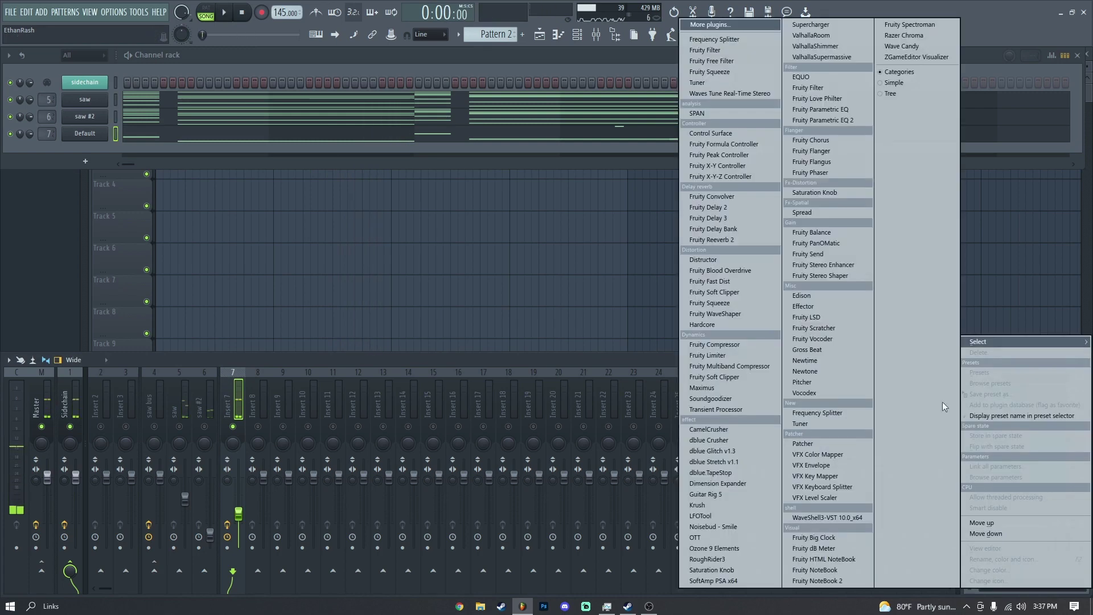
key(Escape)
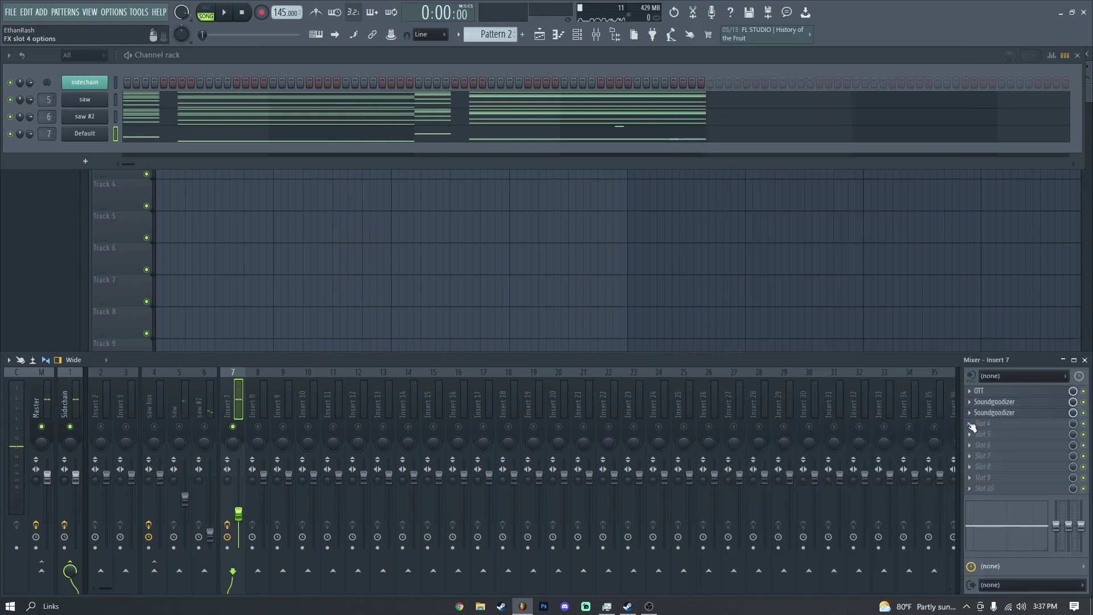
click(973, 427)
click(720, 270)
key(space)
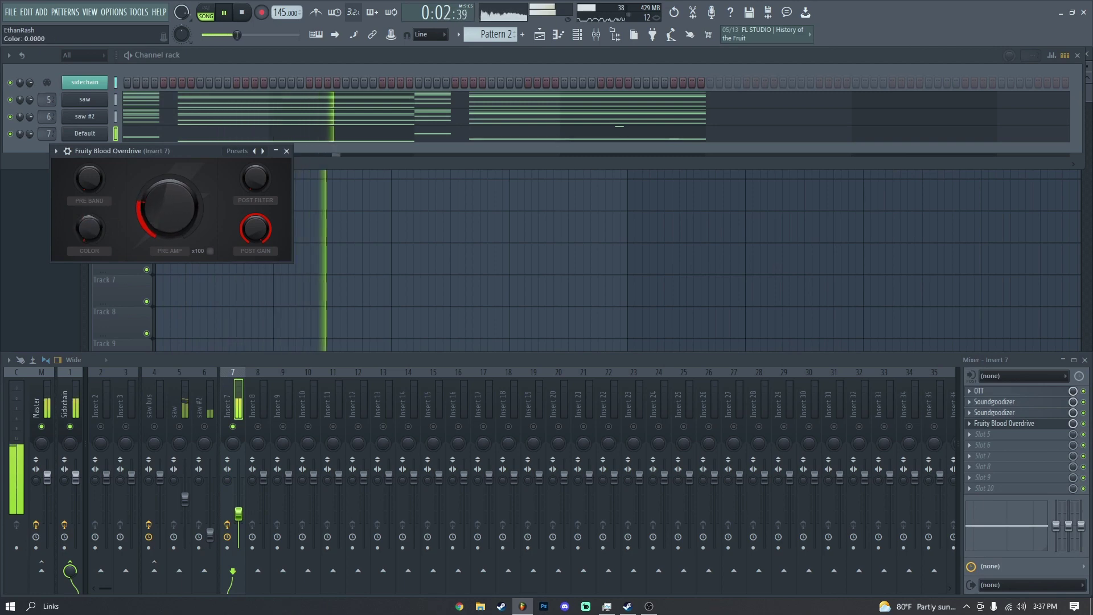
drag(89, 228, 88, 262)
drag(168, 208, 169, 188)
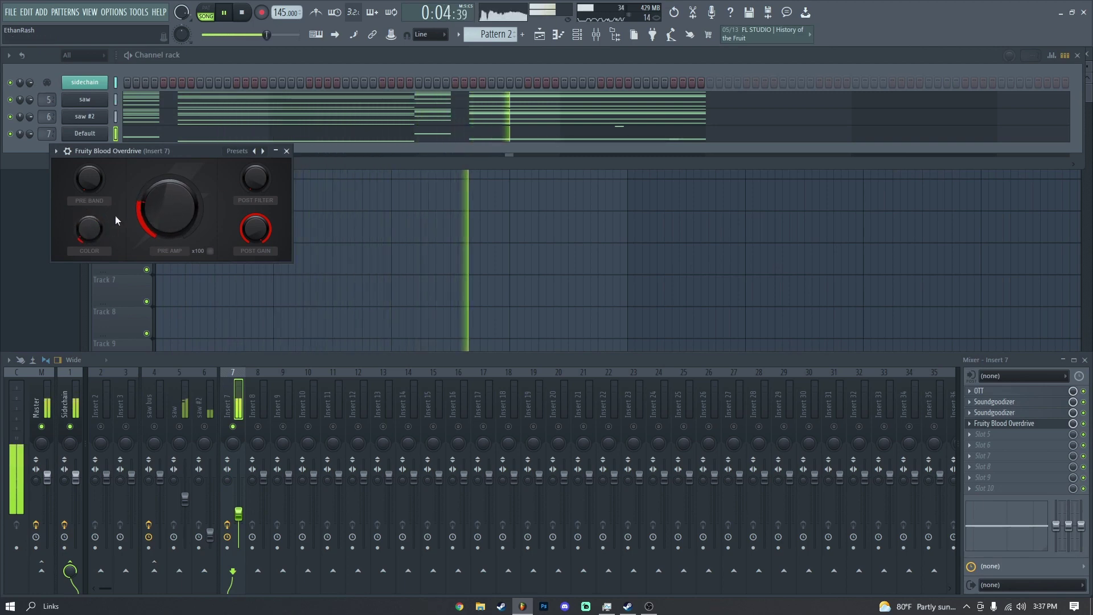
key(space)
key(Escape)
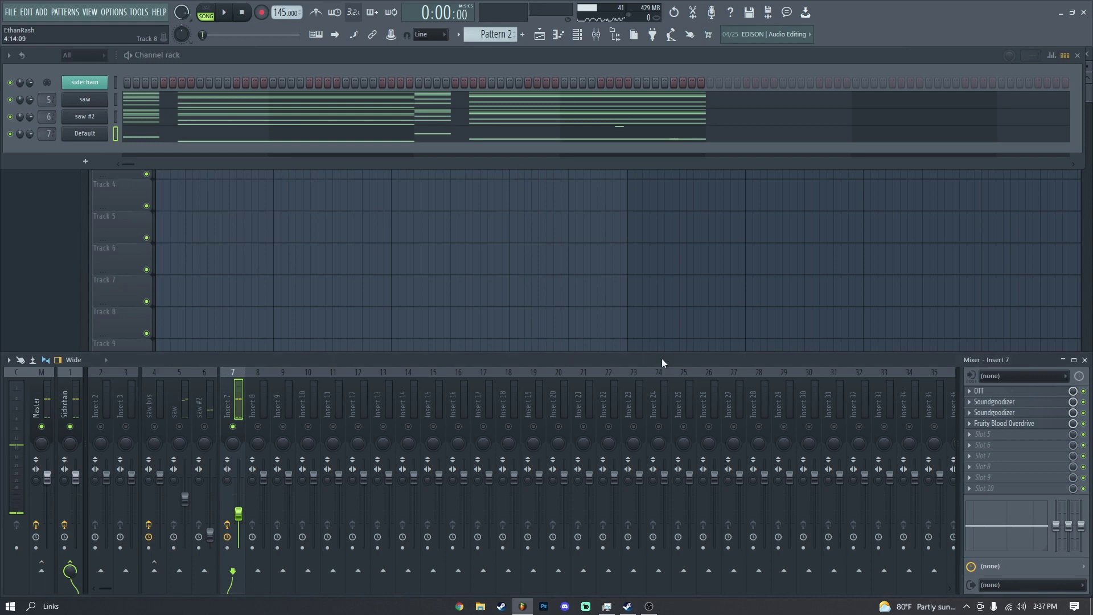
Step: Add Fruity Parametric EQ 2 in slot 10, set band 1 to high pass at about 136 Hz, and unsolo mixer track 7
click(970, 490)
click(819, 114)
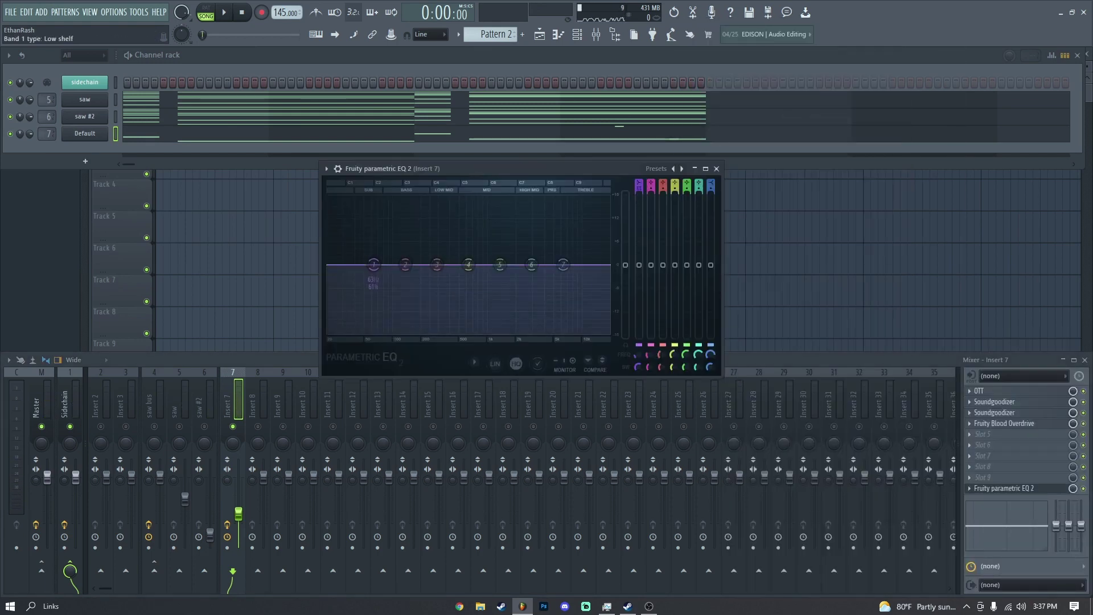
click(638, 183)
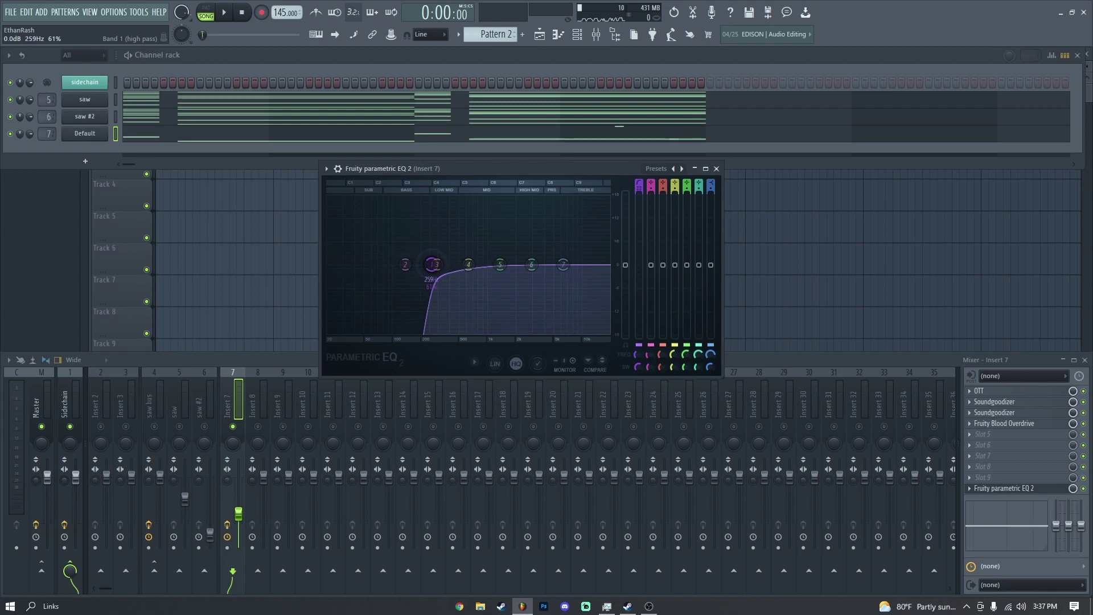
key(space)
drag(433, 264, 410, 264)
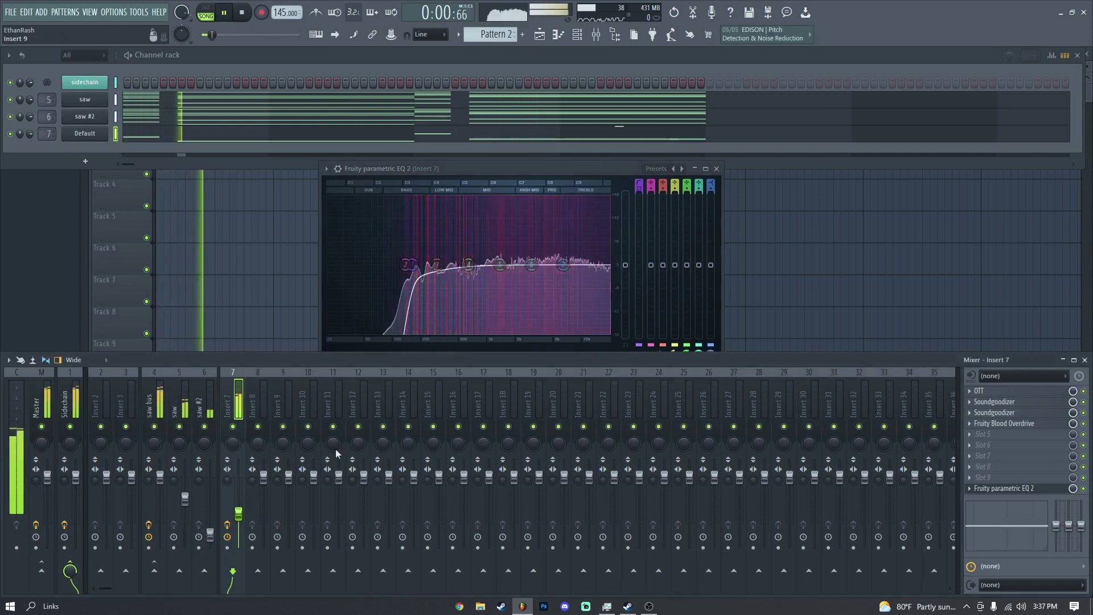
mouse_move(416, 264)
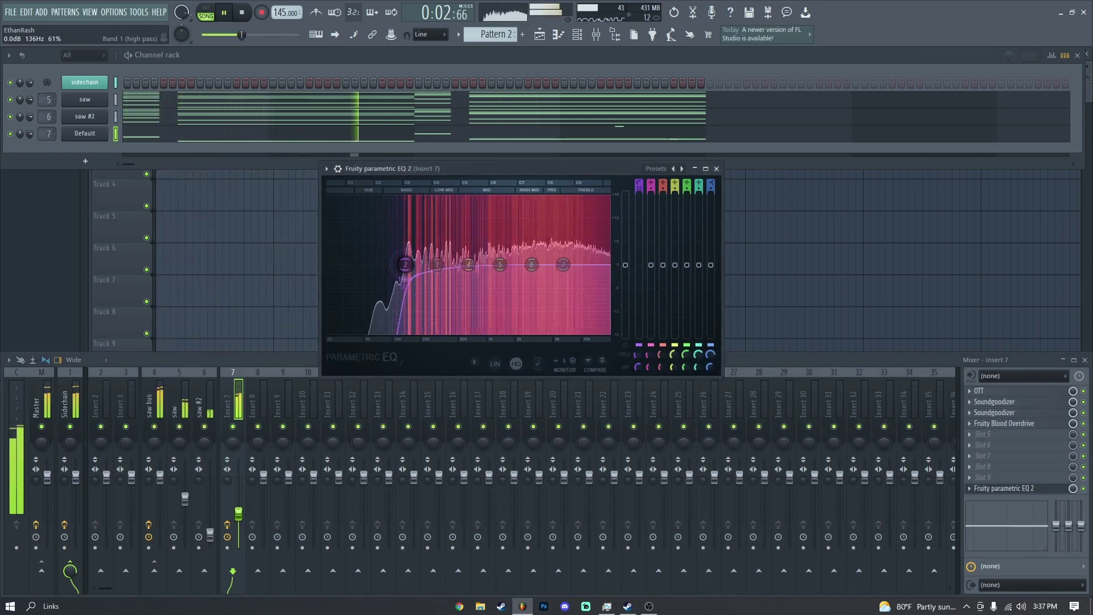
Step: Raise mixer track 7's volume to about -11.1 dB and rename the Default channel as distorted bass
drag(239, 511, 239, 508)
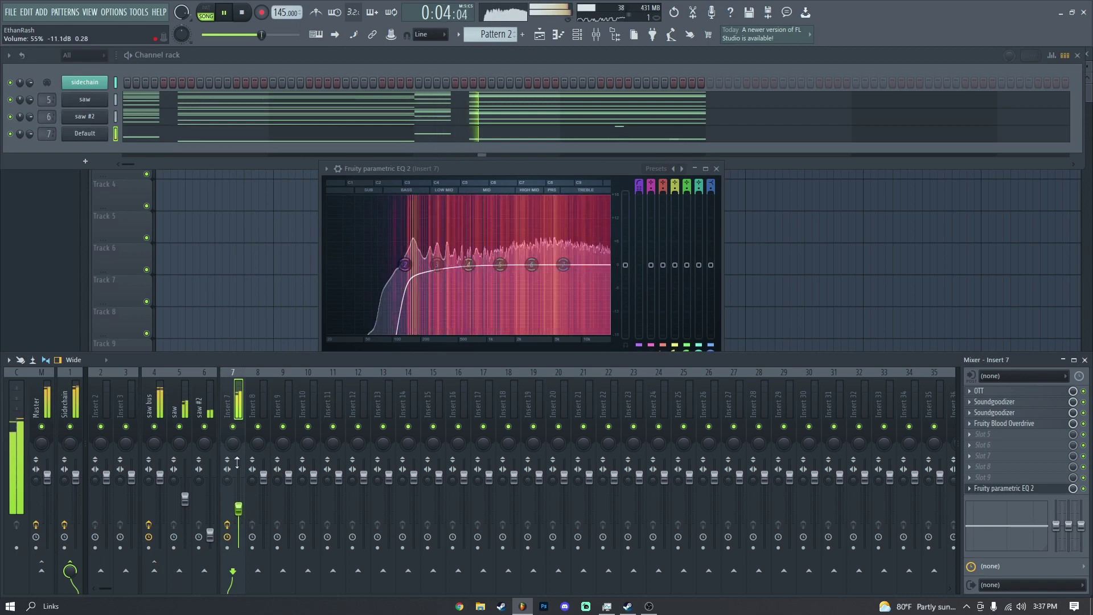
right_click(101, 141)
click(124, 151)
text(distorted bass)
key(Return)
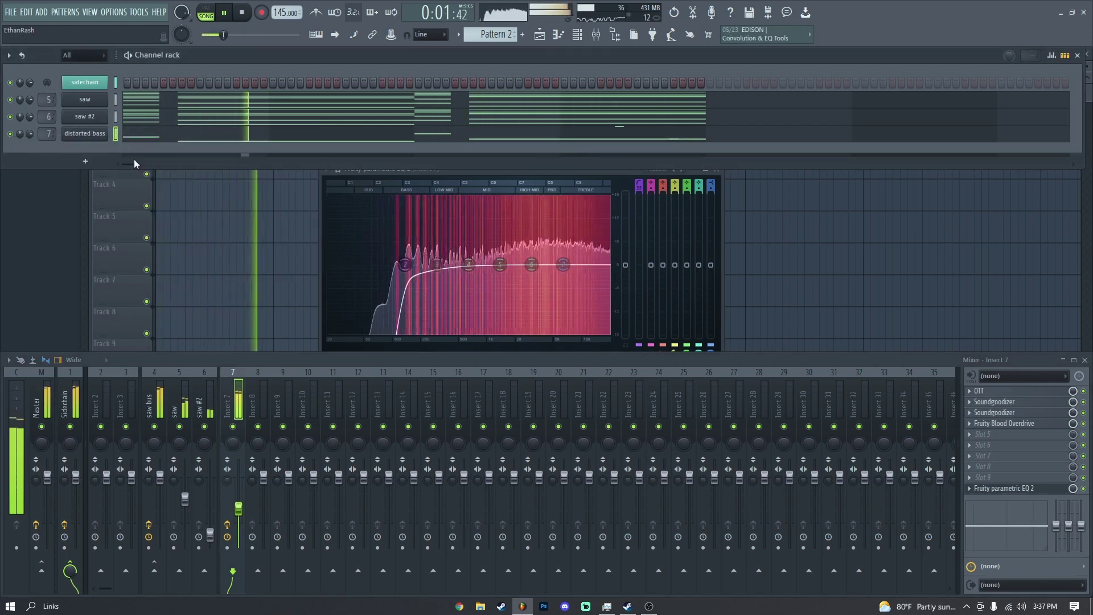
Step: Stop playback, close the equalizer and mixer, and insert a Serum channel above the saw channel
click(728, 192)
right_click(730, 191)
click(597, 35)
key(space)
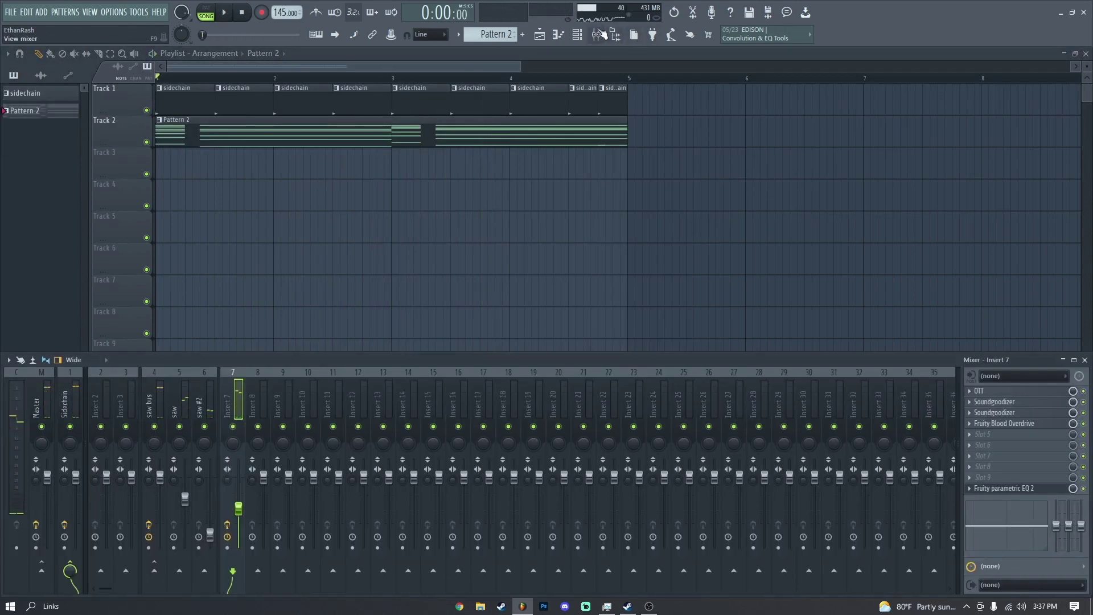
click(598, 34)
click(581, 34)
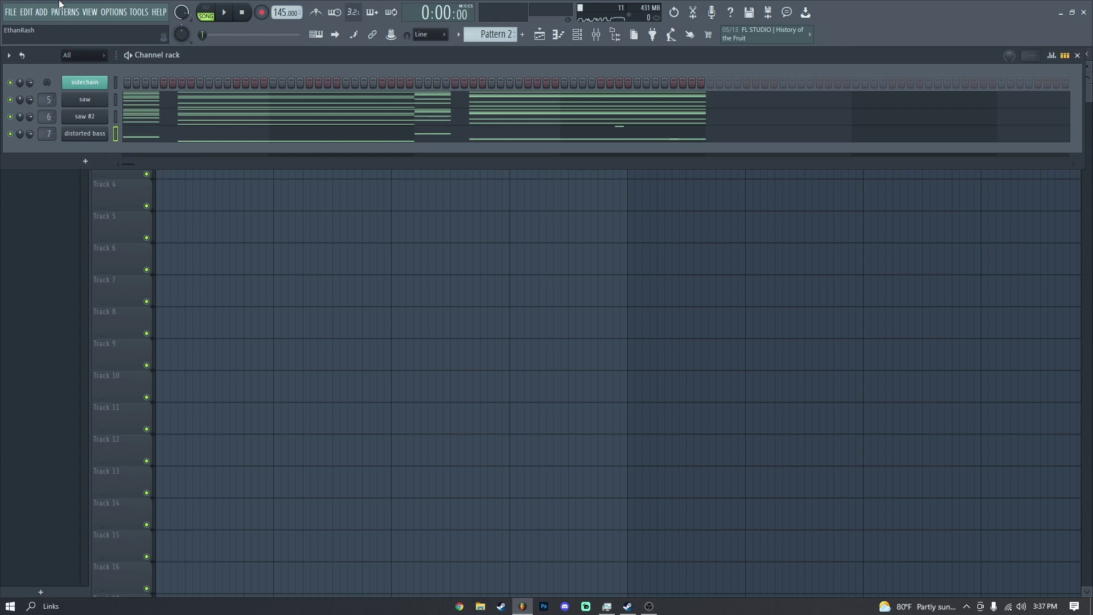
right_click(109, 99)
mouse_move(171, 176)
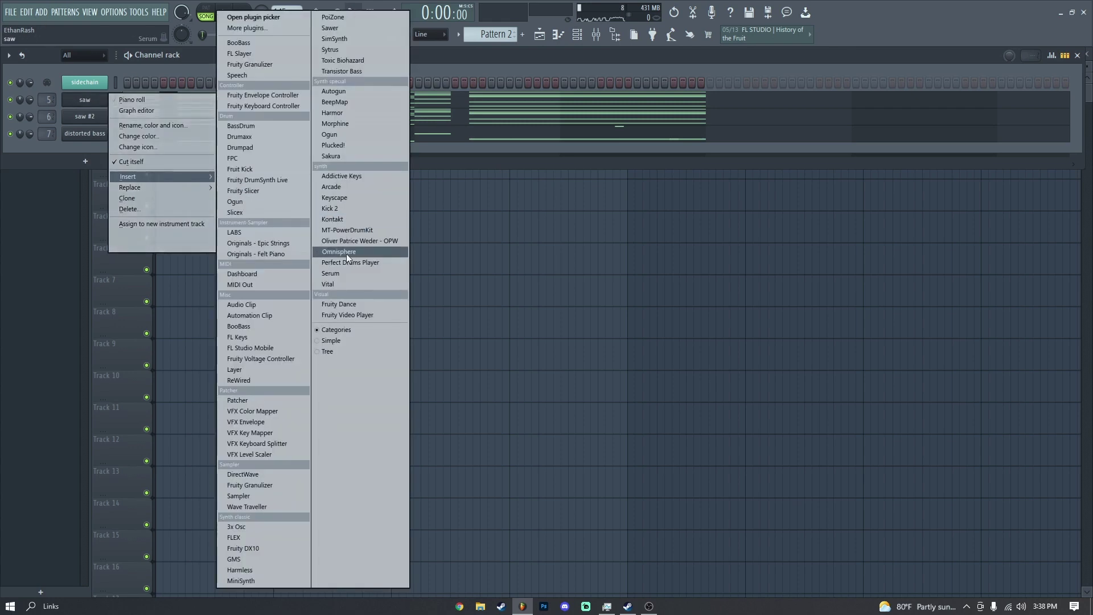
click(345, 272)
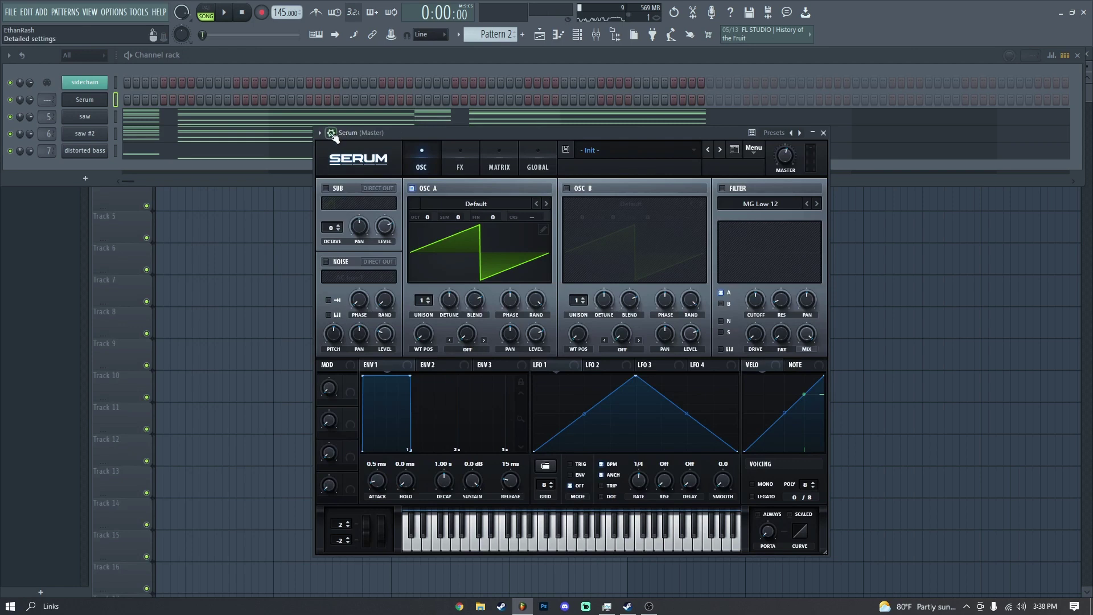
Step: Show the Serum channel's wrapper settings and route it to mixer track 2
click(331, 132)
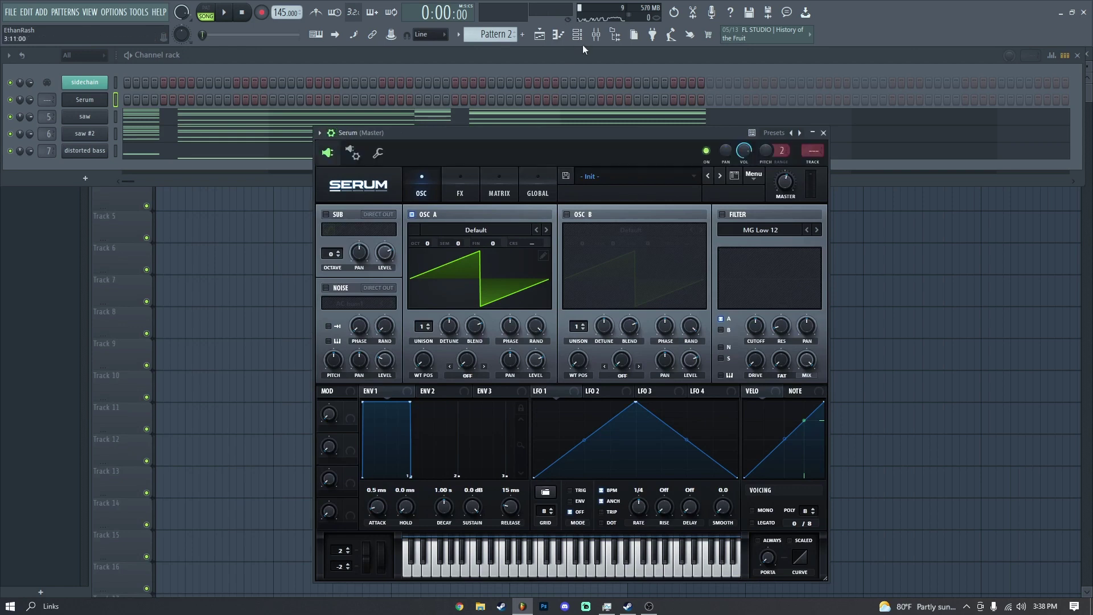
click(596, 34)
scroll(811, 151, up, 2)
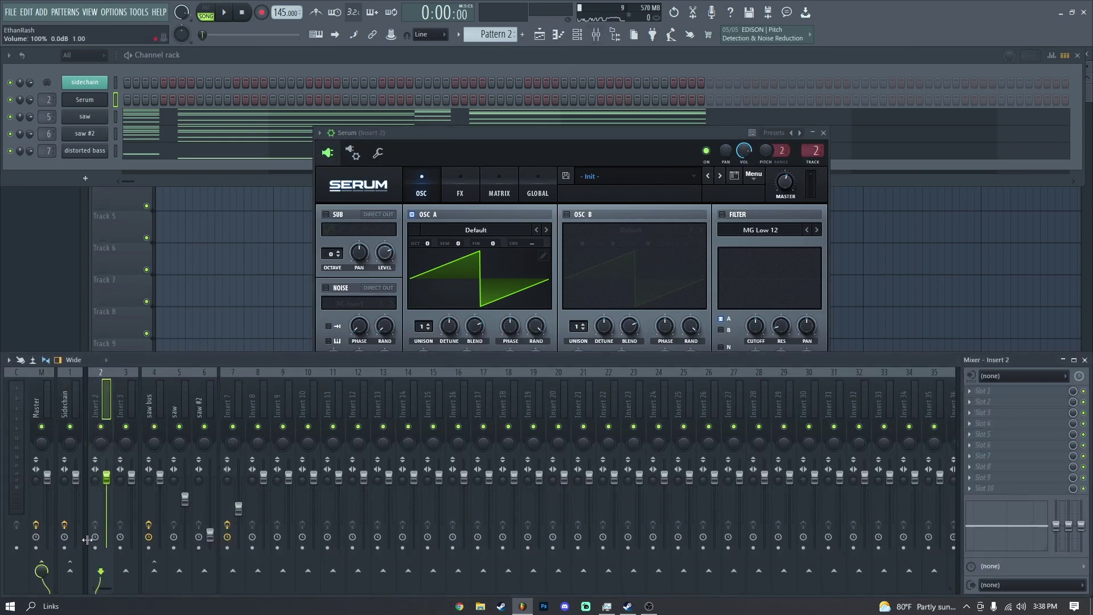
click(486, 132)
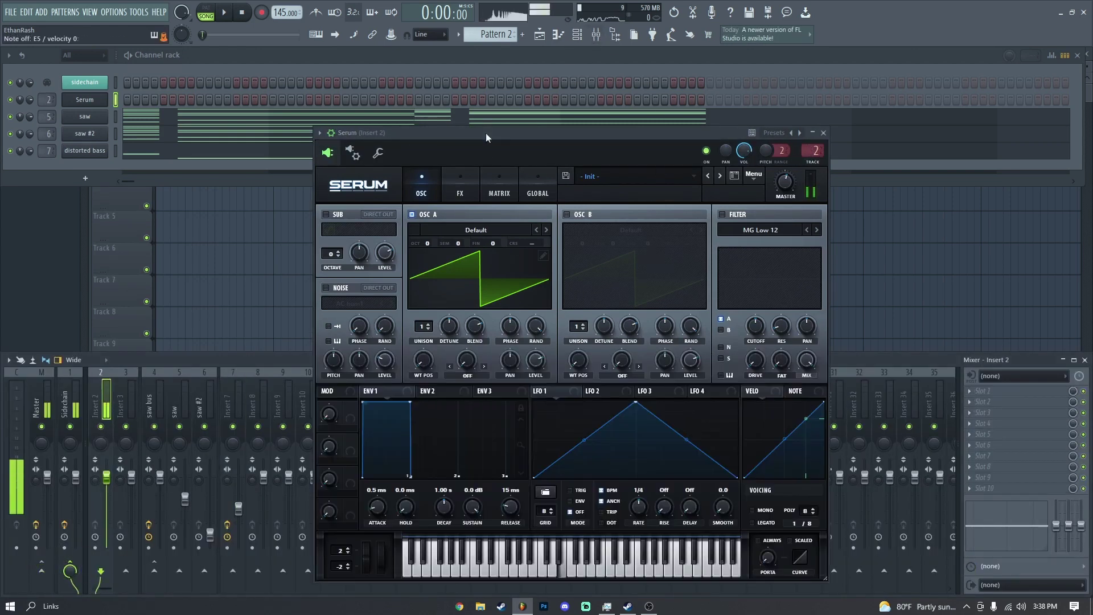
click(532, 188)
click(499, 188)
click(535, 188)
click(409, 372)
click(439, 393)
click(464, 370)
click(464, 391)
click(432, 191)
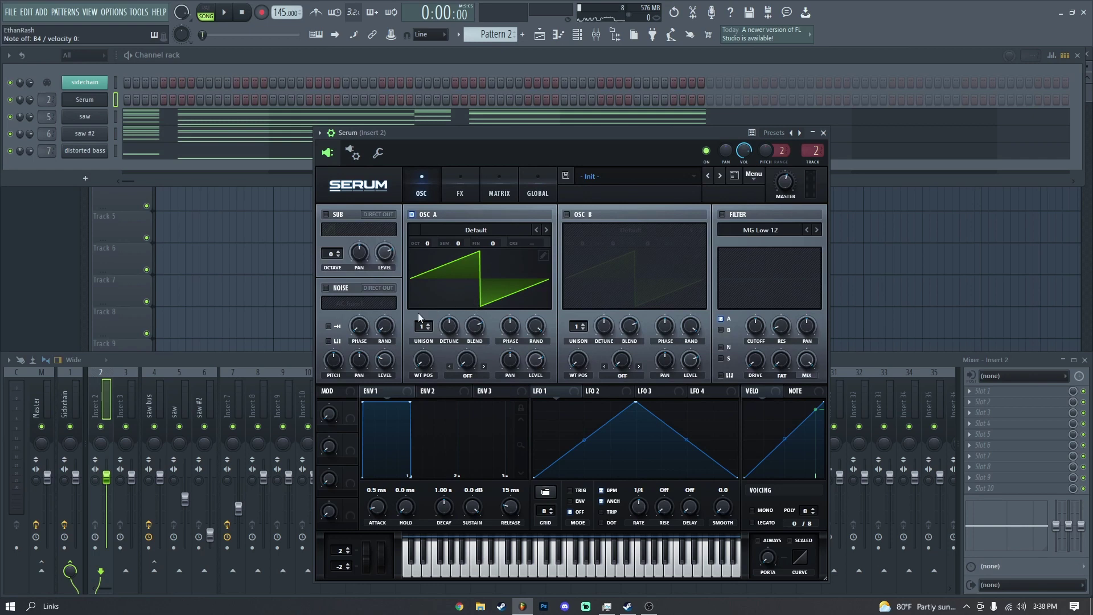
Step: Enable Serum's noise oscillator with the BrightWhite sample and switch the voicing to mono with legato
click(326, 288)
click(372, 302)
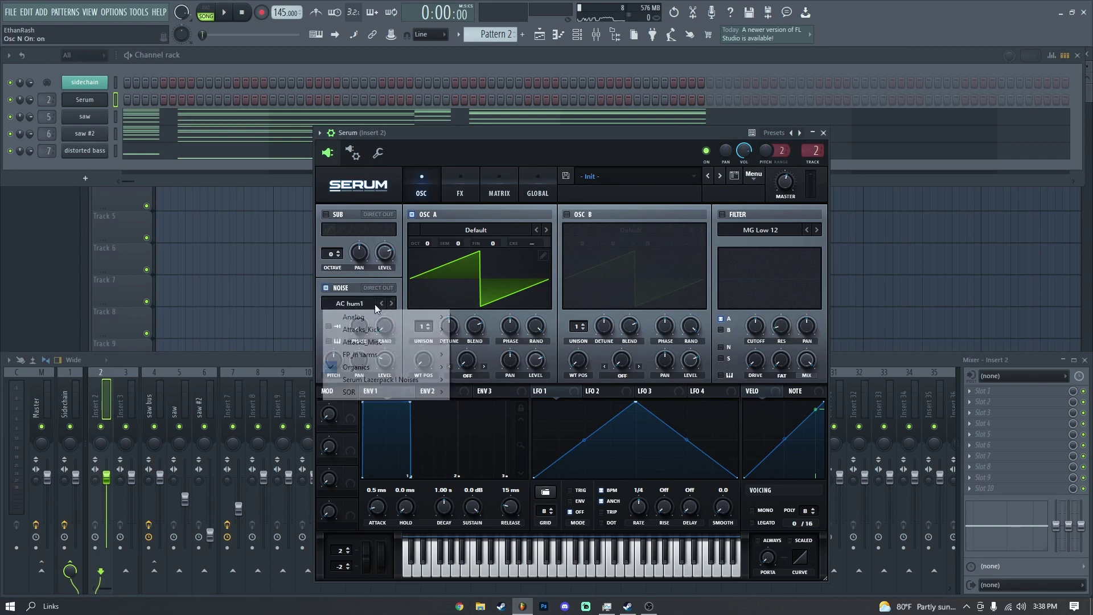
mouse_move(378, 317)
click(496, 367)
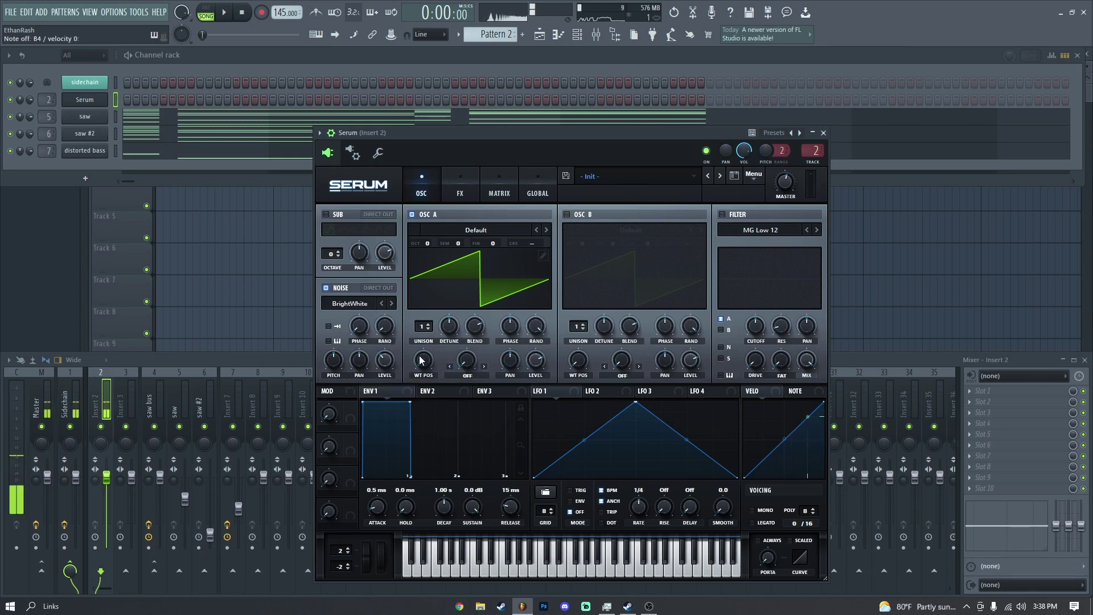
click(752, 522)
click(752, 510)
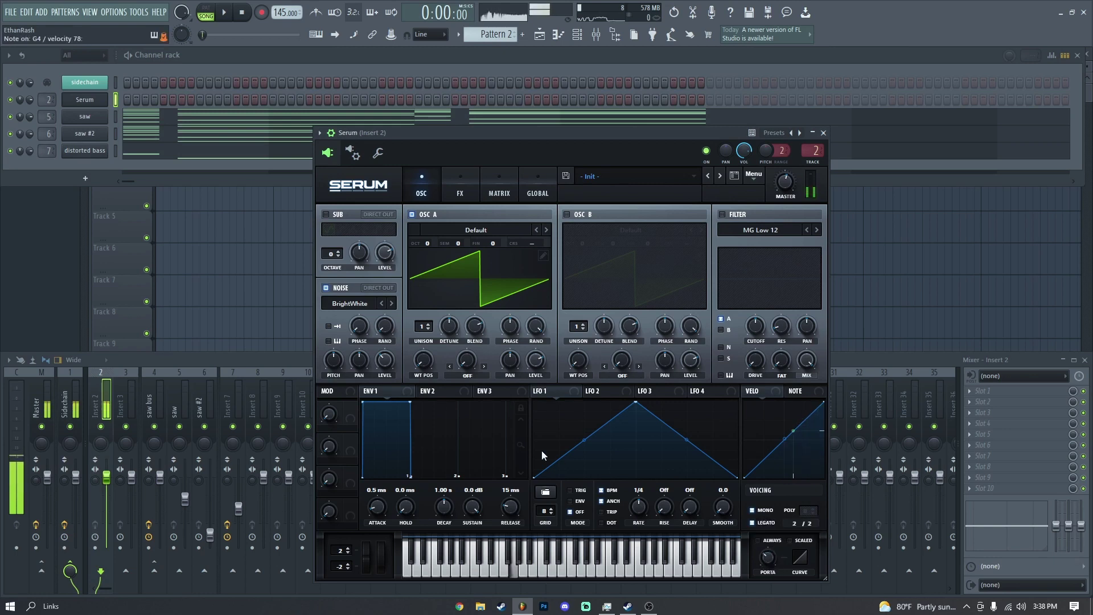
Step: Set oscillator A to 7 unison voices with about 0.11 detune, and enable oscillator B with 15 voices and a square sub
drag(422, 326, 422, 307)
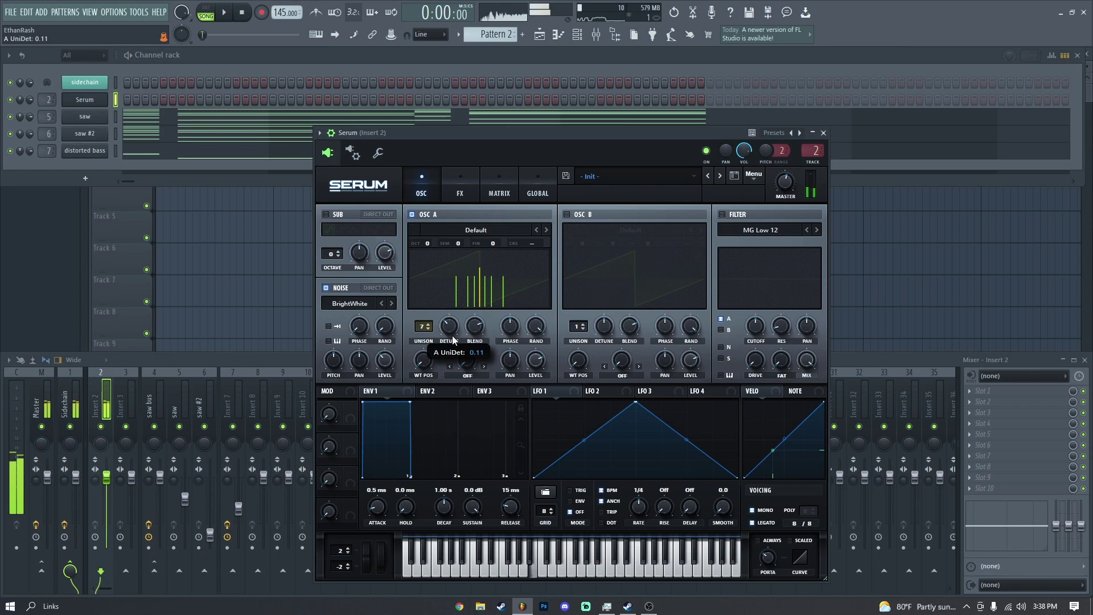
click(566, 215)
drag(579, 326, 597, 340)
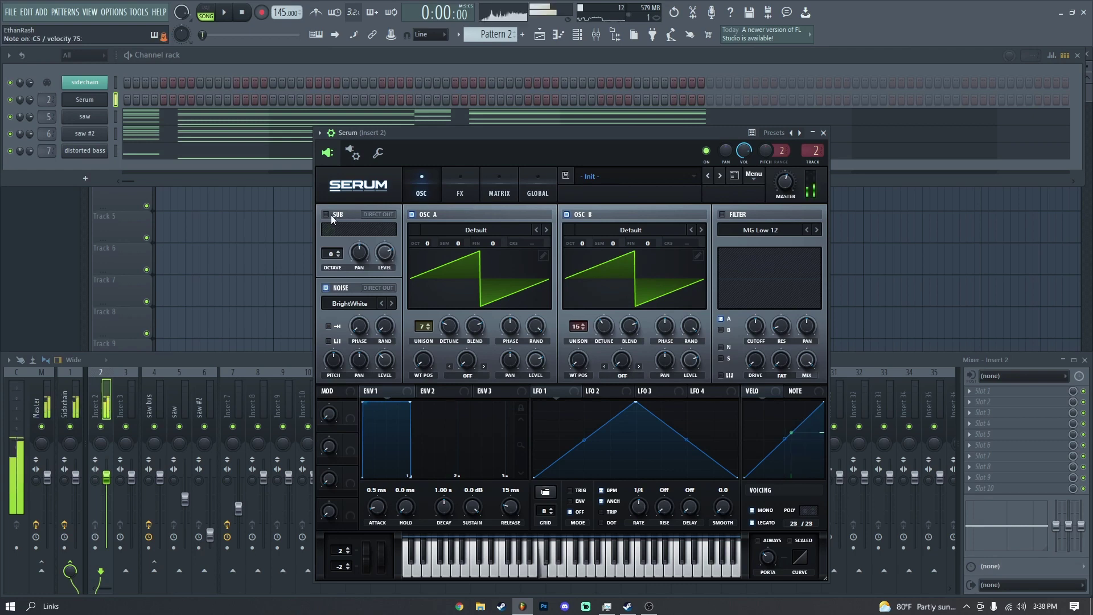
click(377, 230)
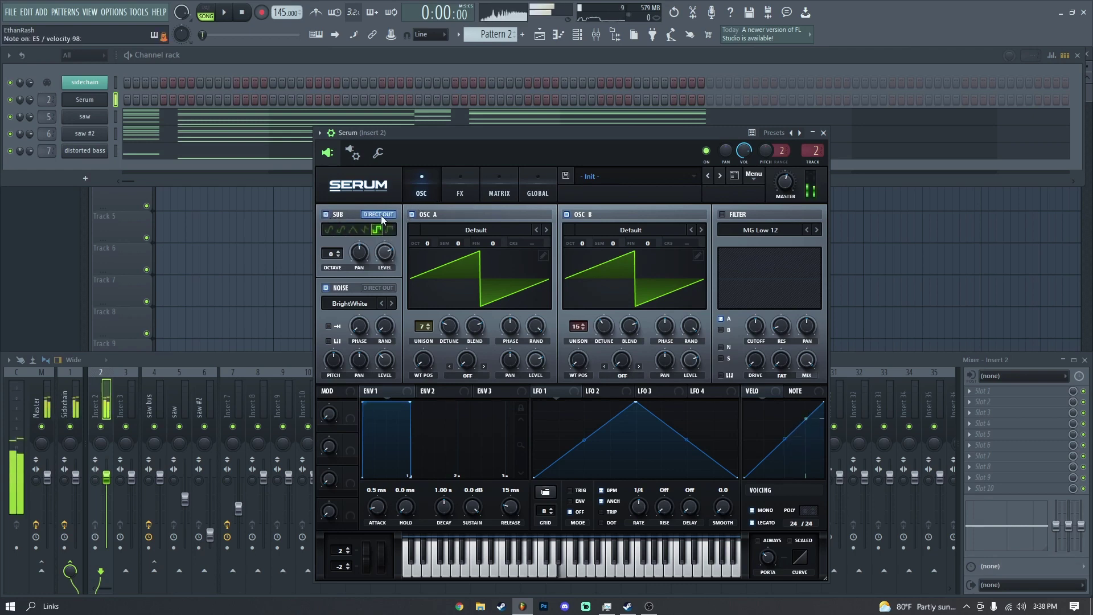
Step: Enable Serum's distortion in Diode 1 mode, with its filter at about 13290 Hz and drive at about 93%
click(460, 185)
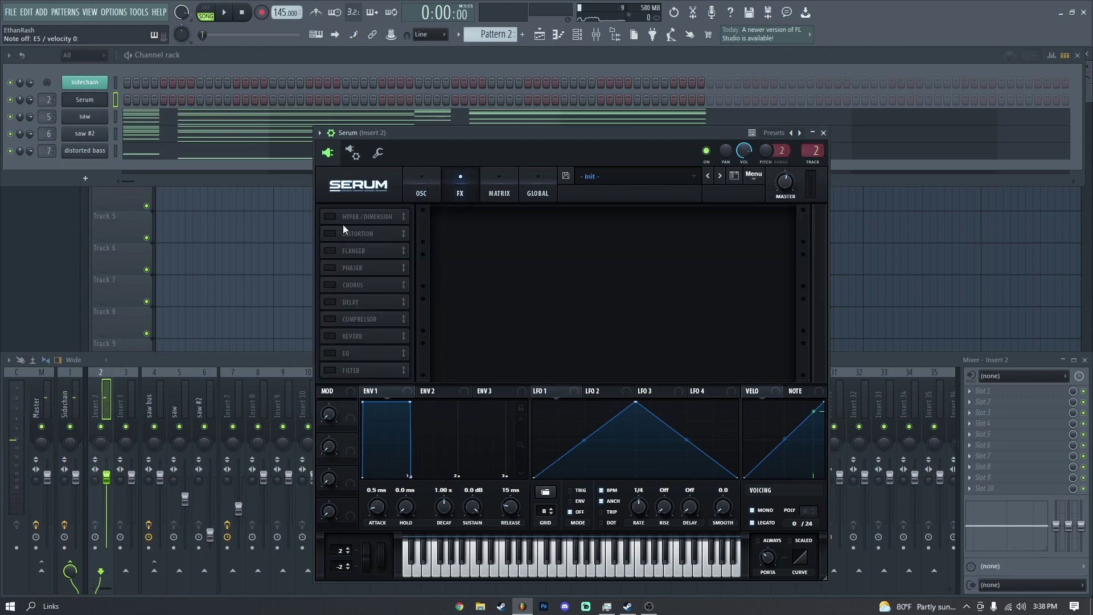
click(329, 233)
click(509, 226)
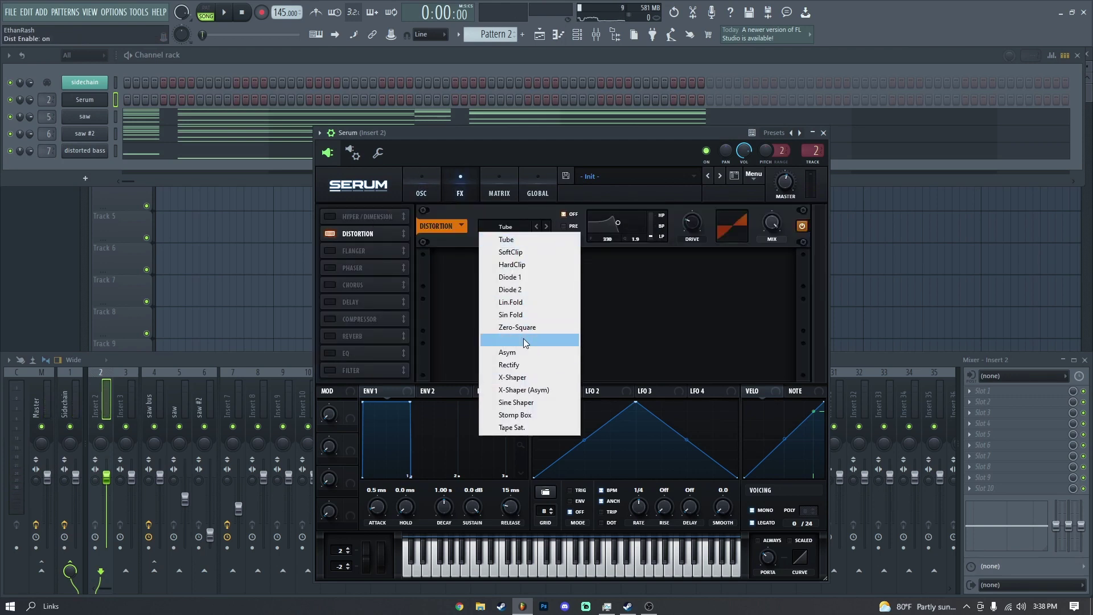
click(530, 277)
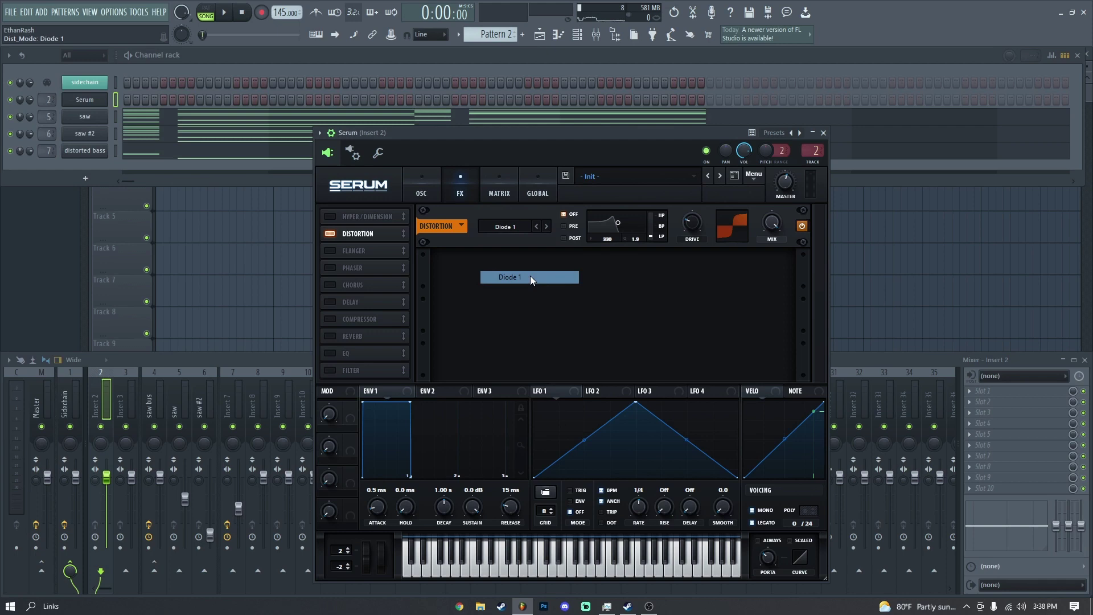
drag(620, 224, 679, 115)
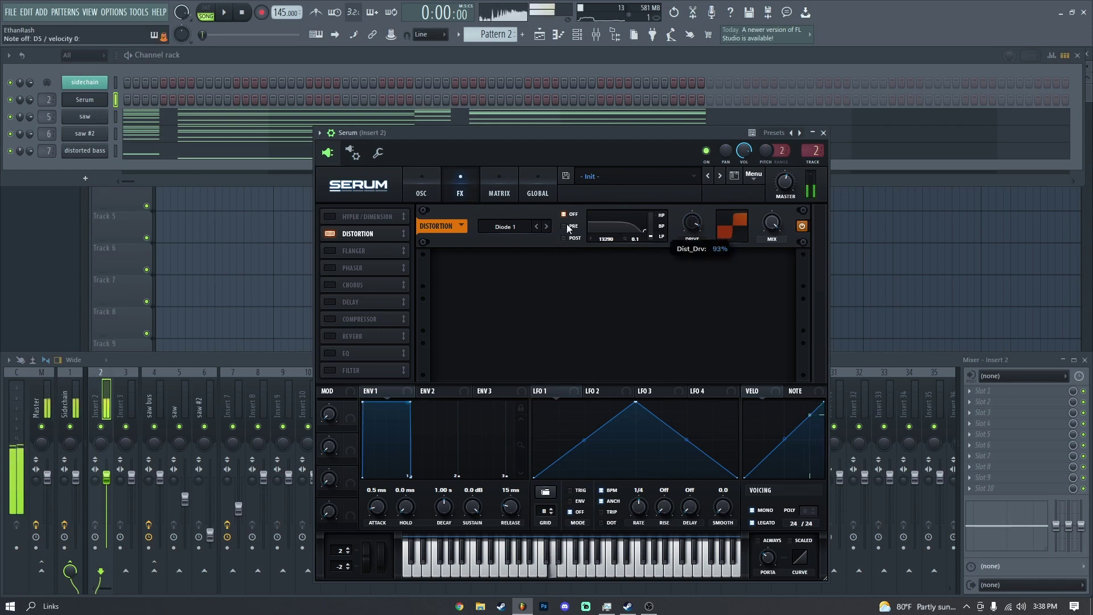
Step: Add a multiband compressor after the distortion and a hall reverb with increased size, decay and low cut
drag(363, 319, 332, 235)
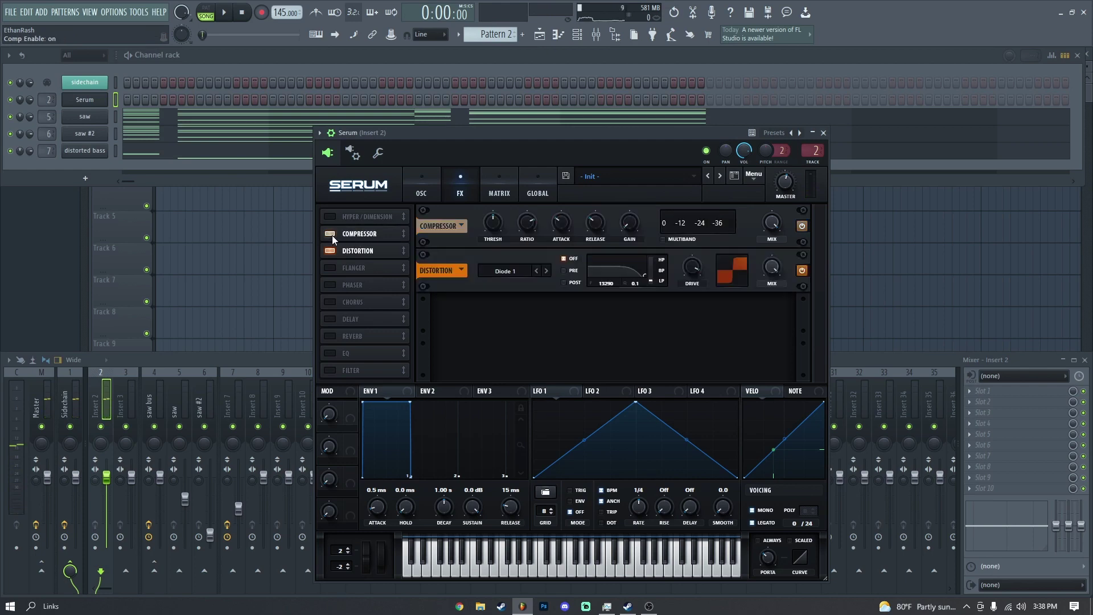
drag(358, 233, 372, 254)
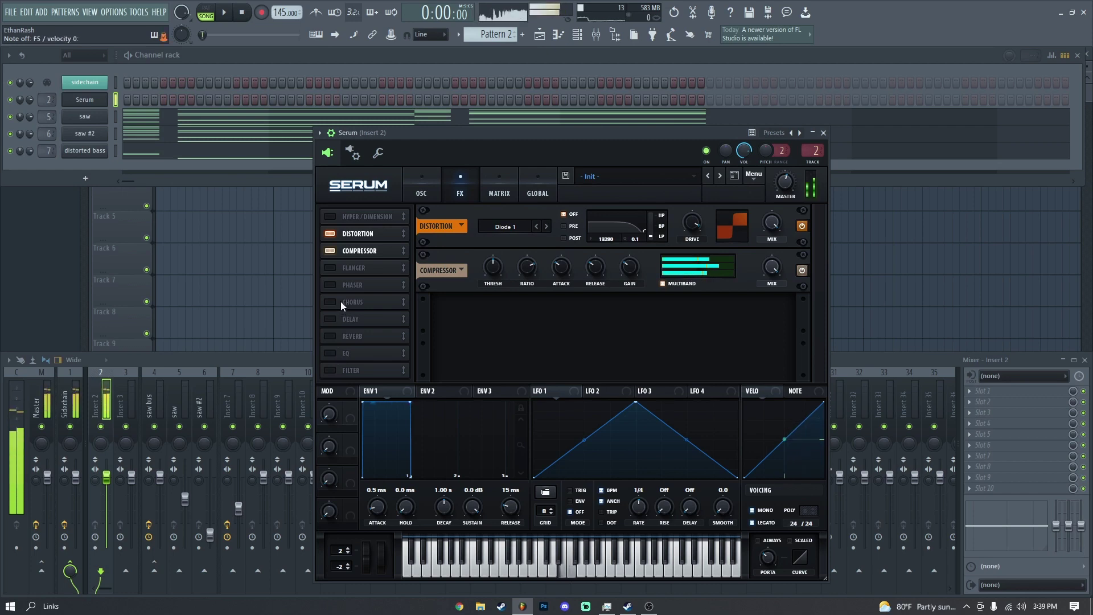
click(331, 335)
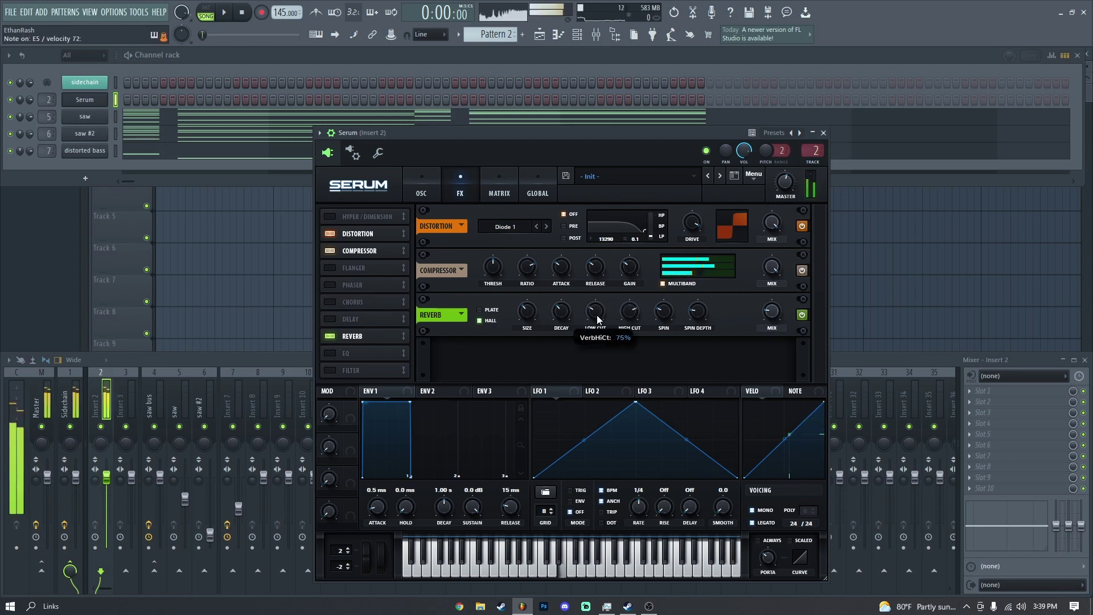
drag(597, 313, 596, 265)
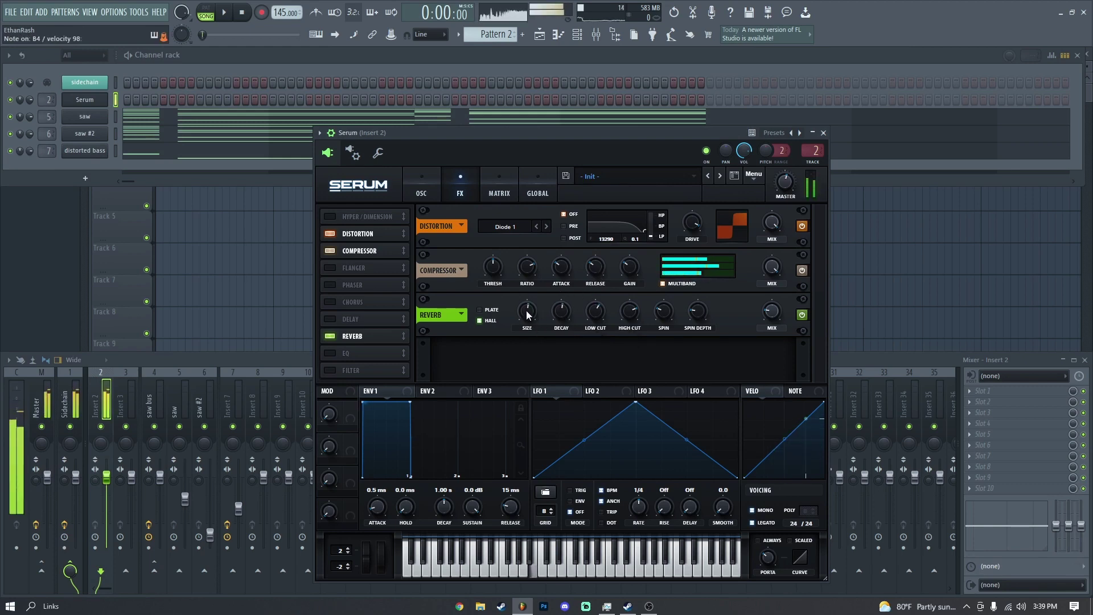
click(487, 312)
click(480, 320)
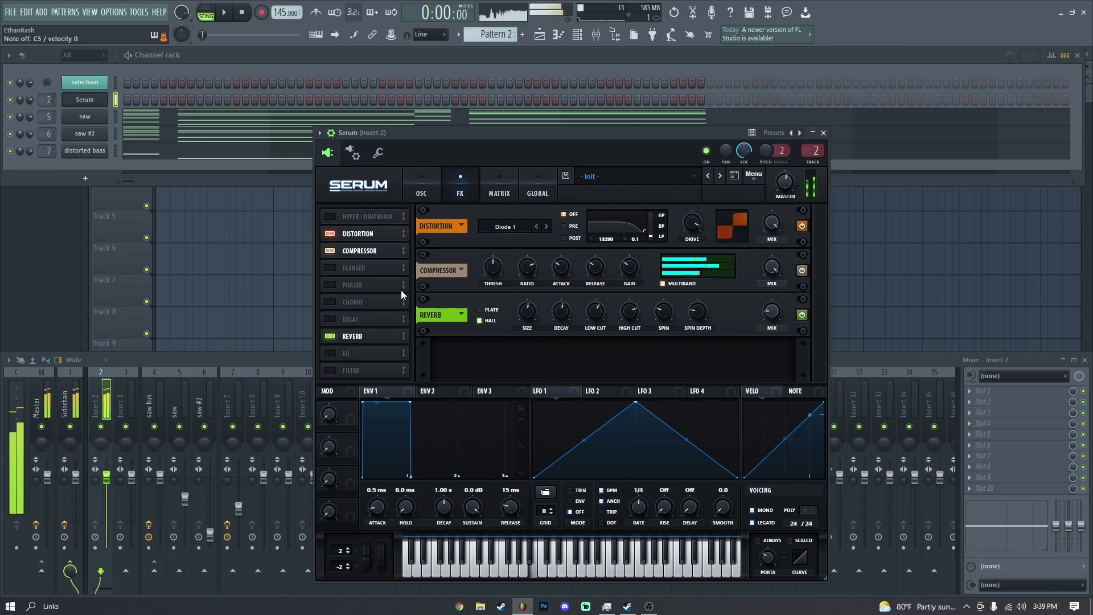
Step: Enable Serum's delay, raise its filter frequency to about 617 Hz, and close the synth
click(339, 320)
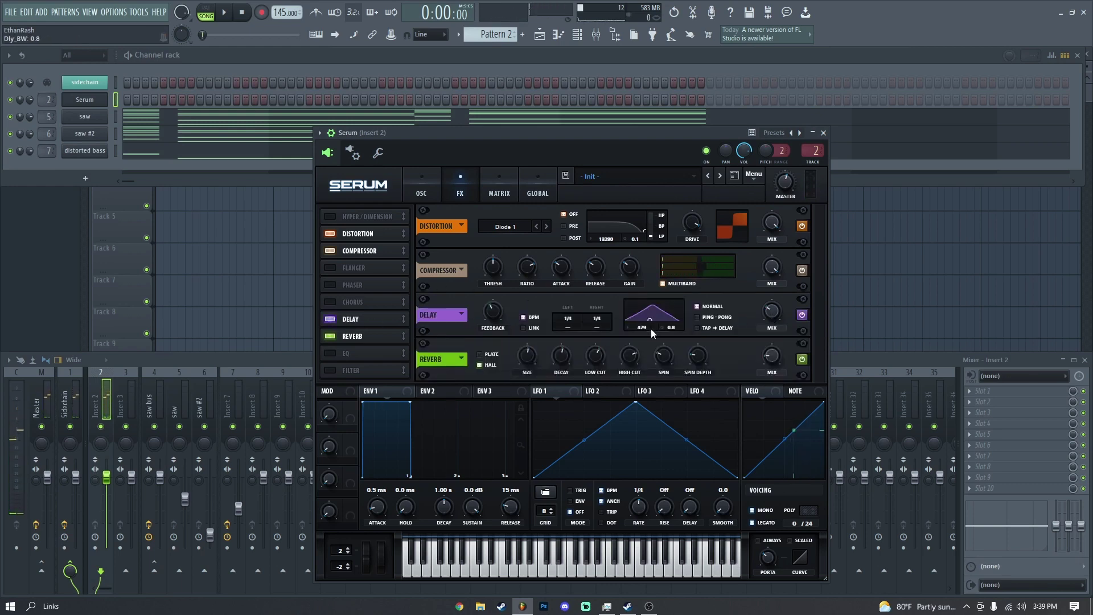
drag(650, 329, 683, 329)
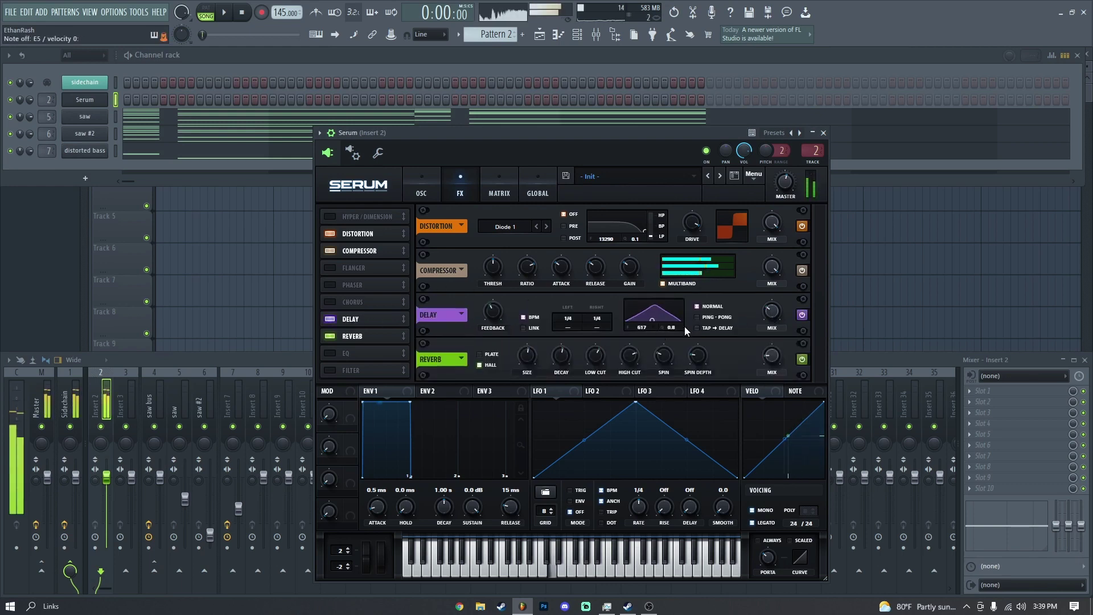
click(407, 183)
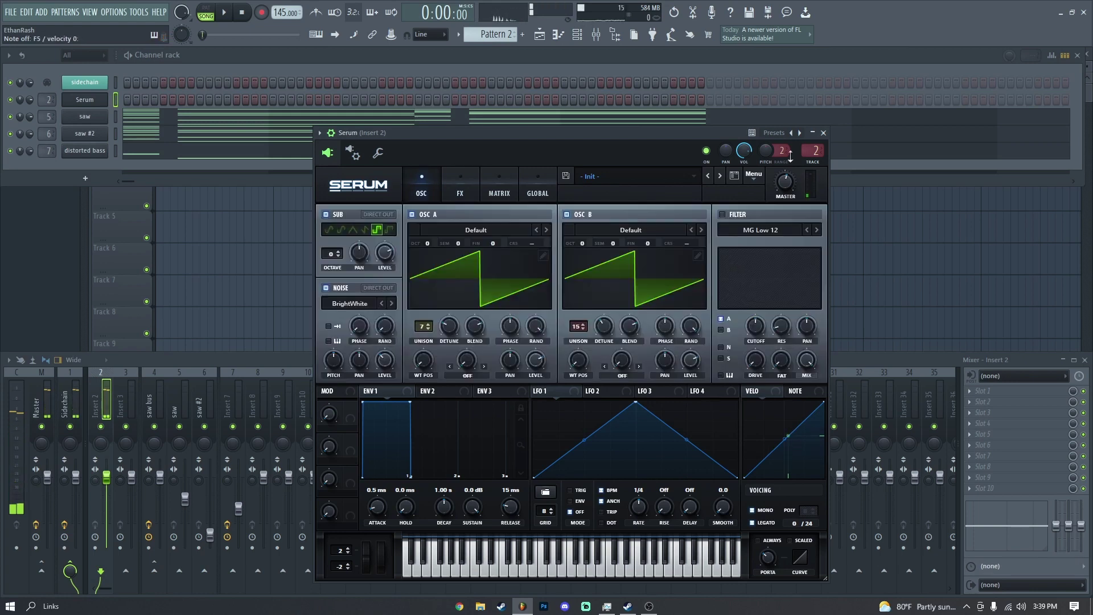
click(823, 134)
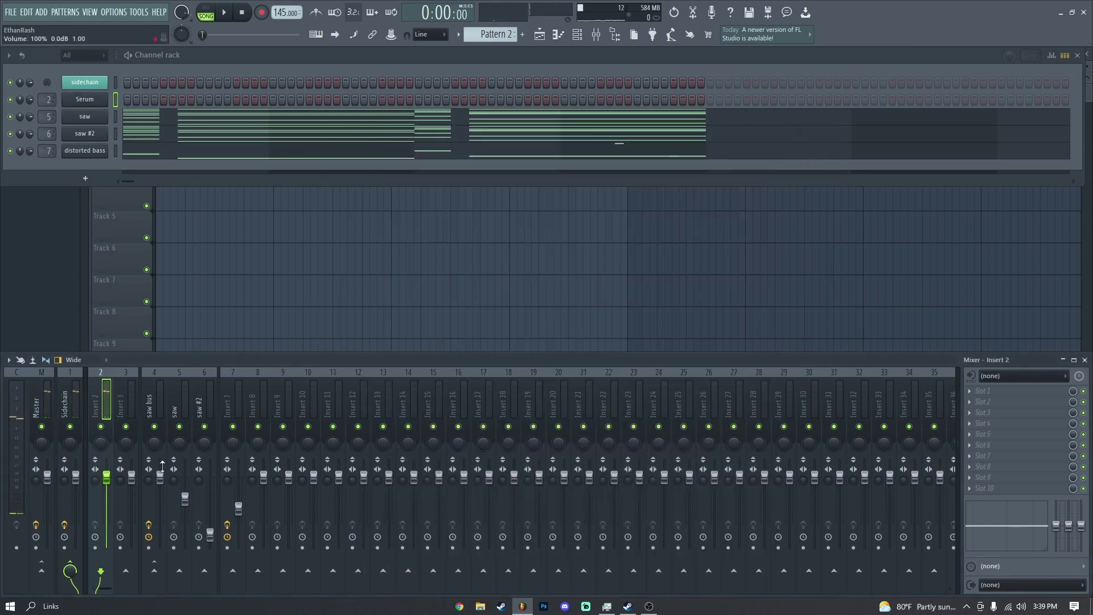
Step: Add Fruity Parametric EQ 2 in slot 10 of mixer track 2 and set band 1 to high pass with a raised cutoff
click(984, 494)
click(841, 128)
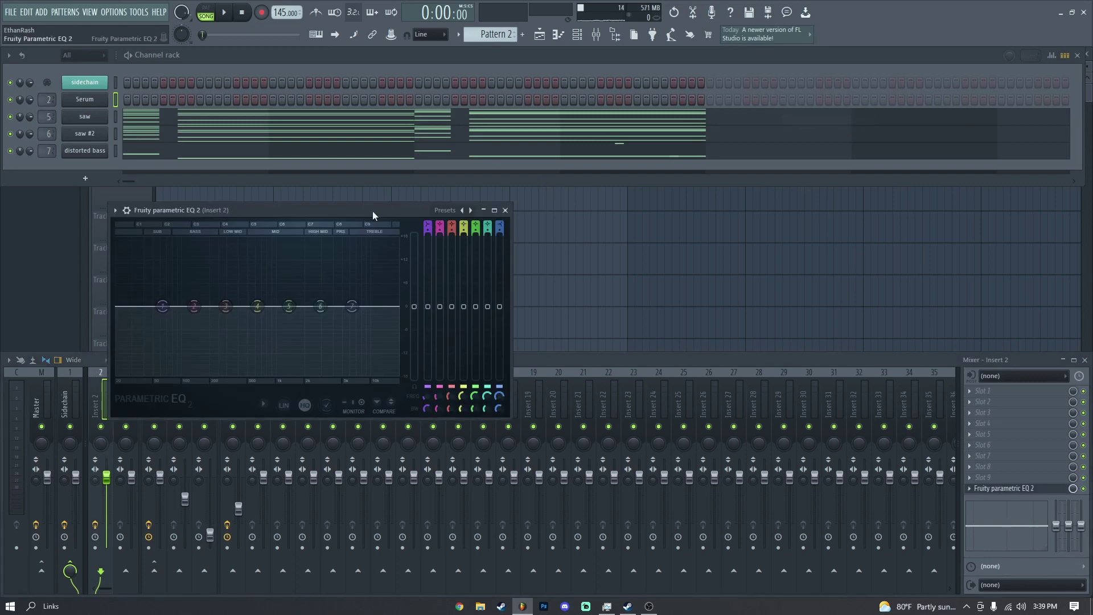
drag(373, 210, 568, 166)
click(623, 182)
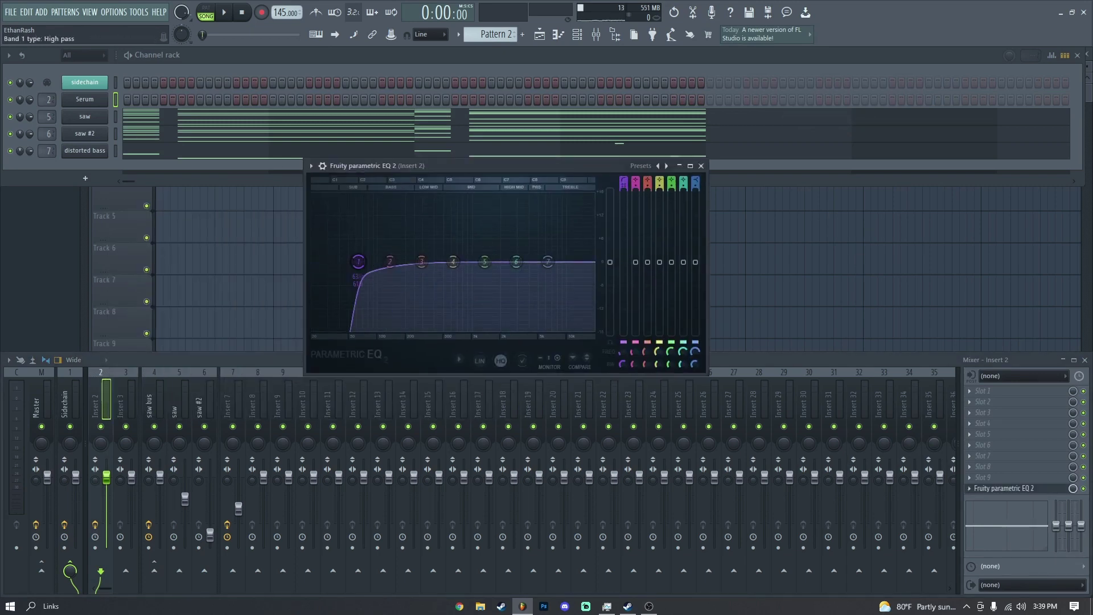
drag(350, 267, 422, 263)
drag(493, 274, 547, 265)
click(700, 165)
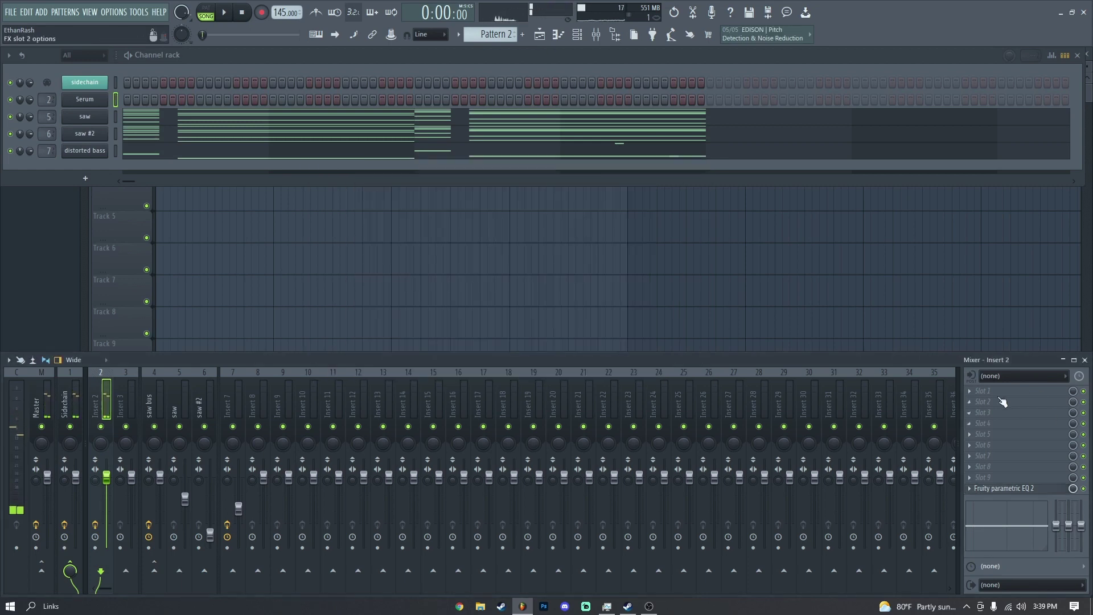
Step: Add OTT in slot 1 of mixer track 2 with its depth at 30%
click(990, 391)
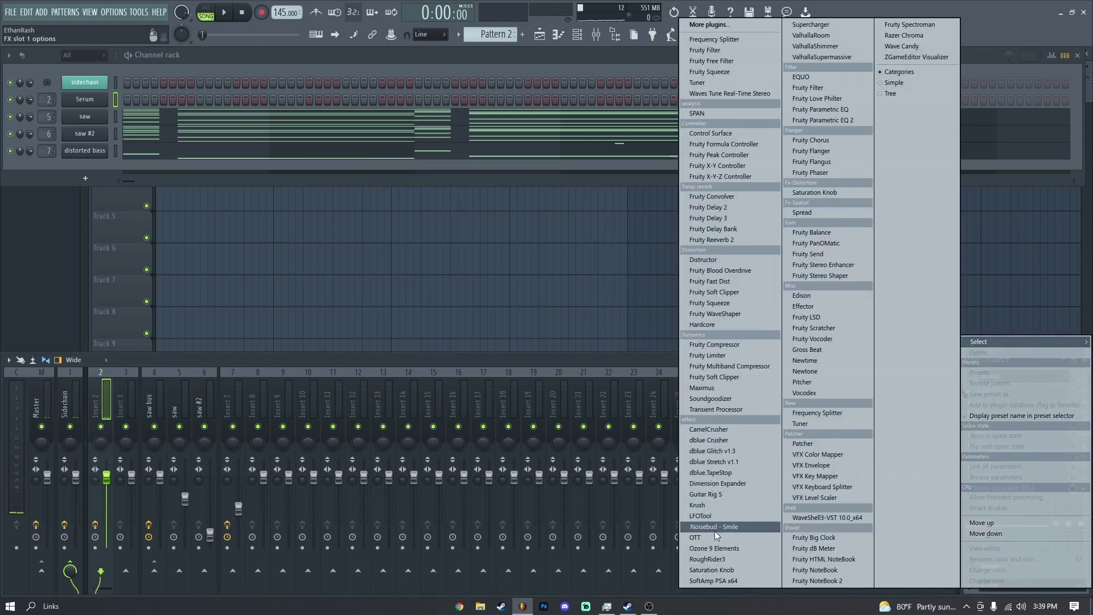
click(713, 537)
drag(33, 189, 33, 193)
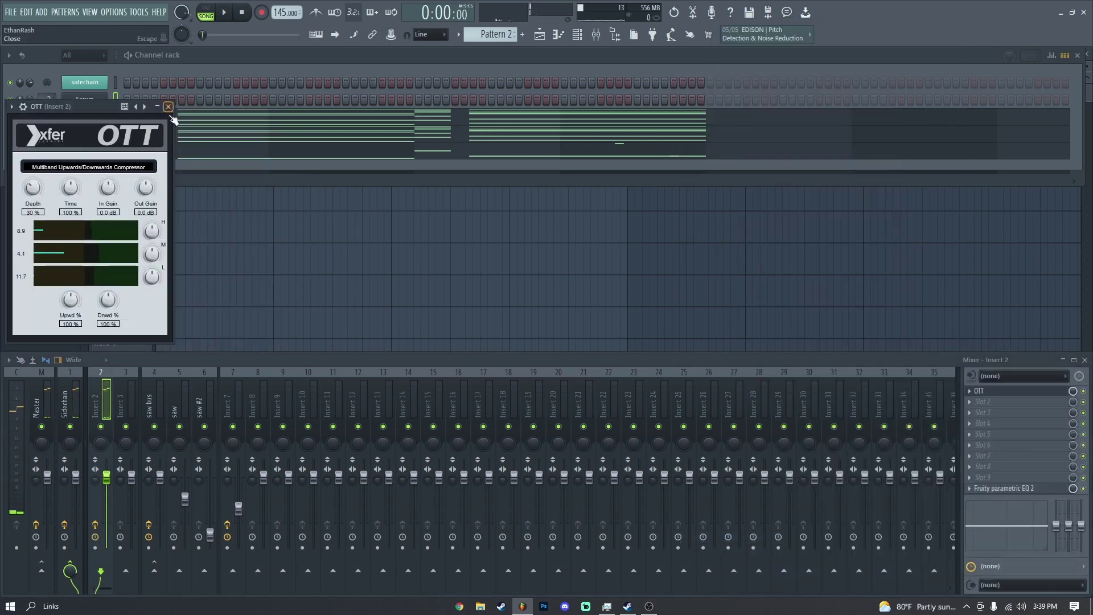
click(167, 106)
Step: Add Soundgoodizer in slot 2 of mixer track 2, choose mode C, and close the plugin
click(980, 402)
click(711, 398)
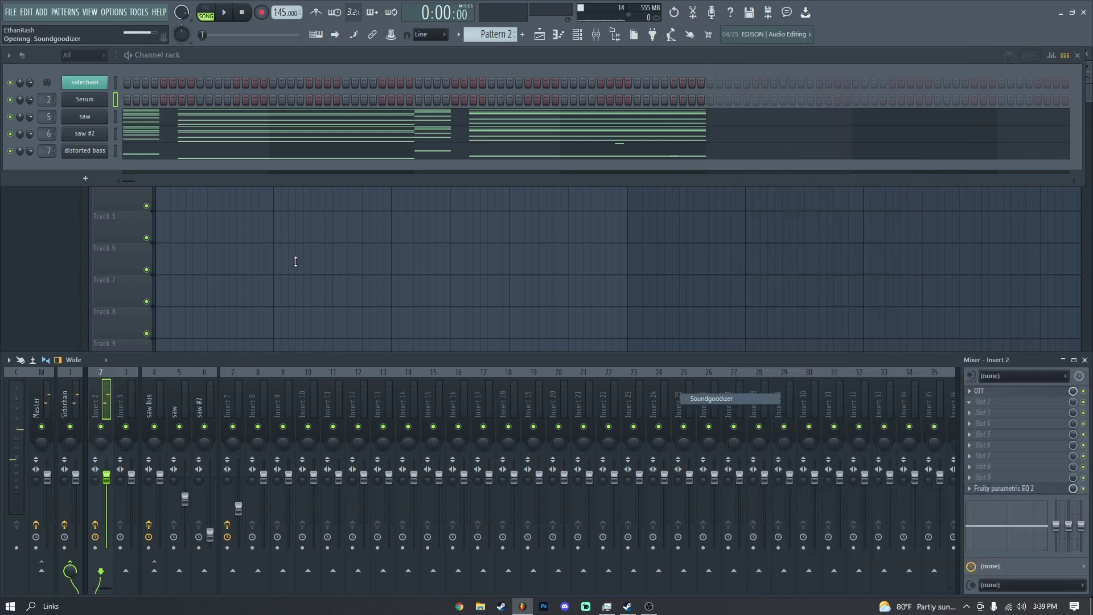
click(547, 337)
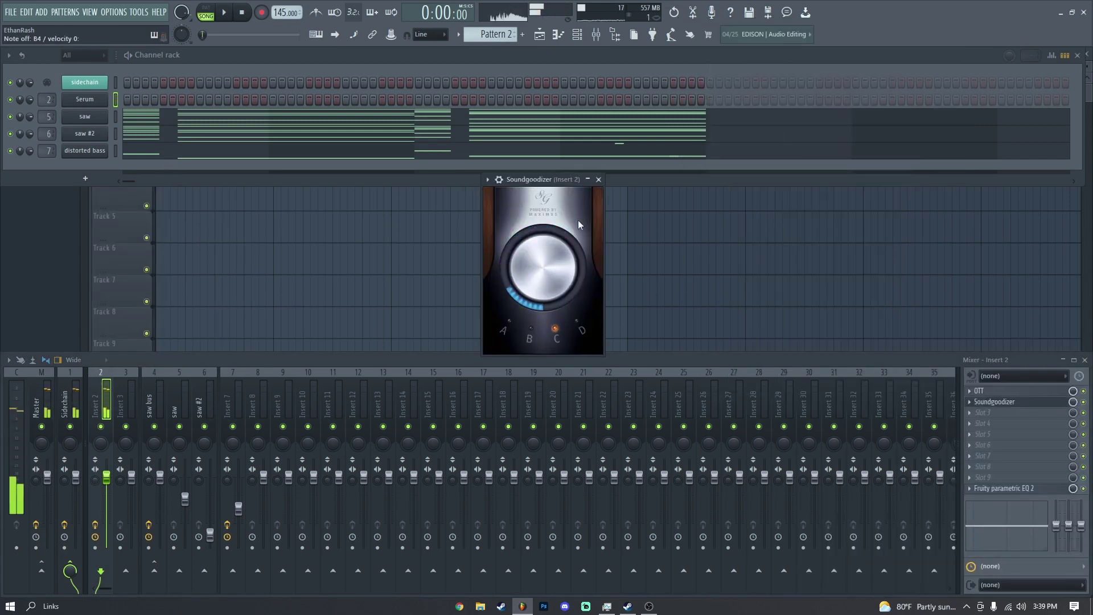
click(599, 179)
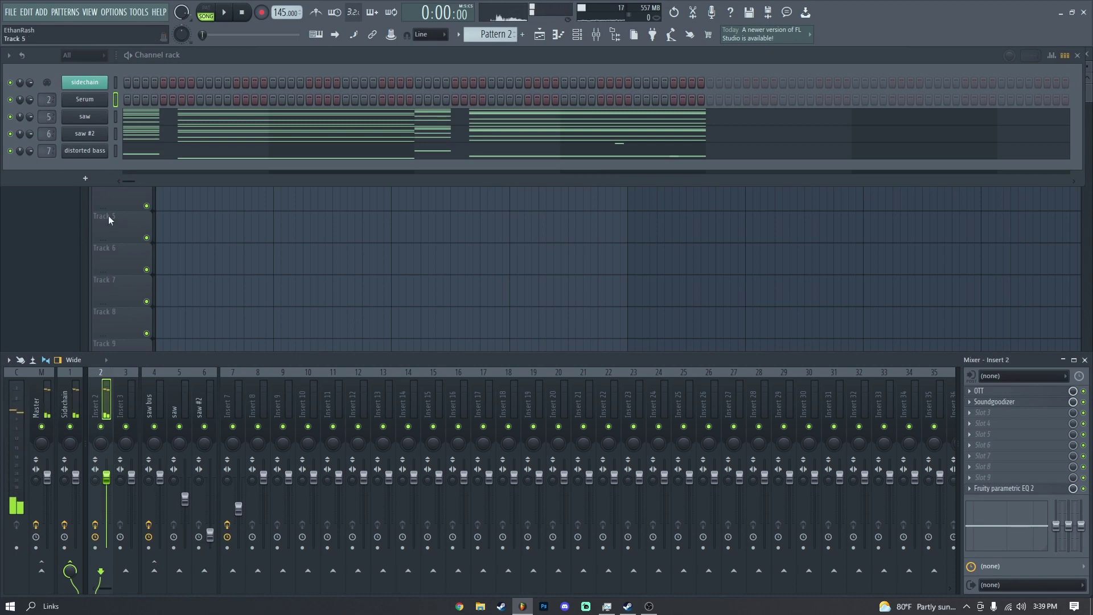
Step: Rename the Serum channel and mixer track 2 as "lead"
right_click(98, 101)
click(136, 119)
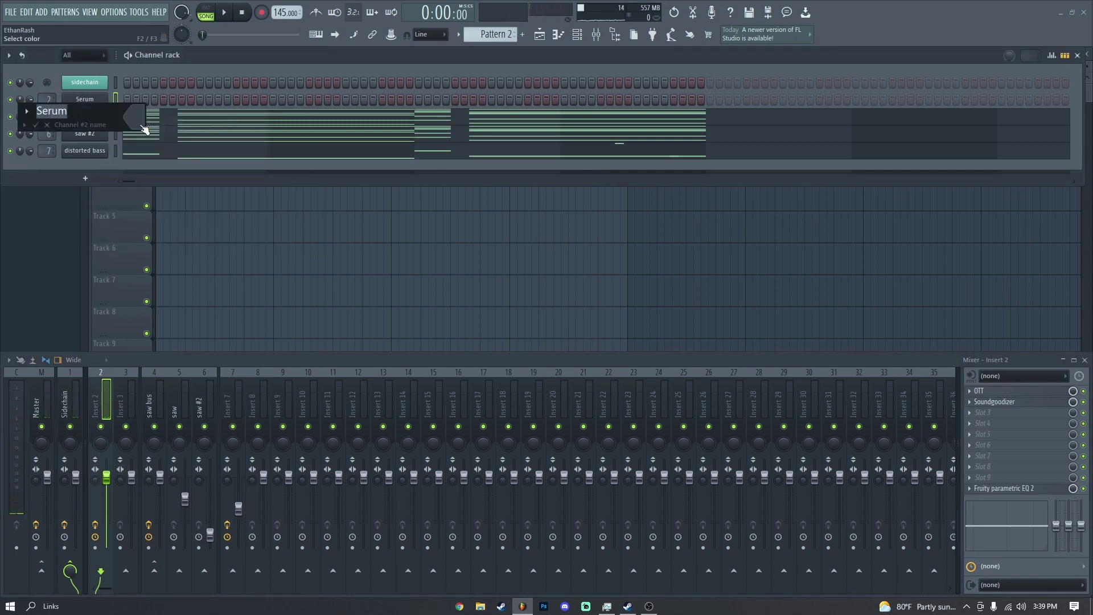
key(Return)
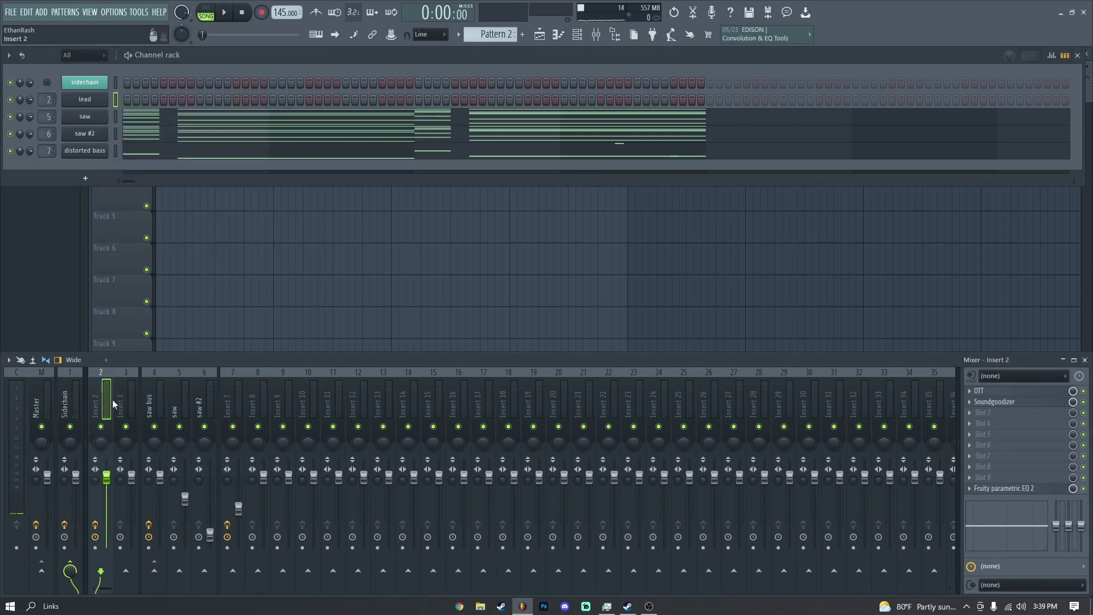
key(F2)
text(leq)
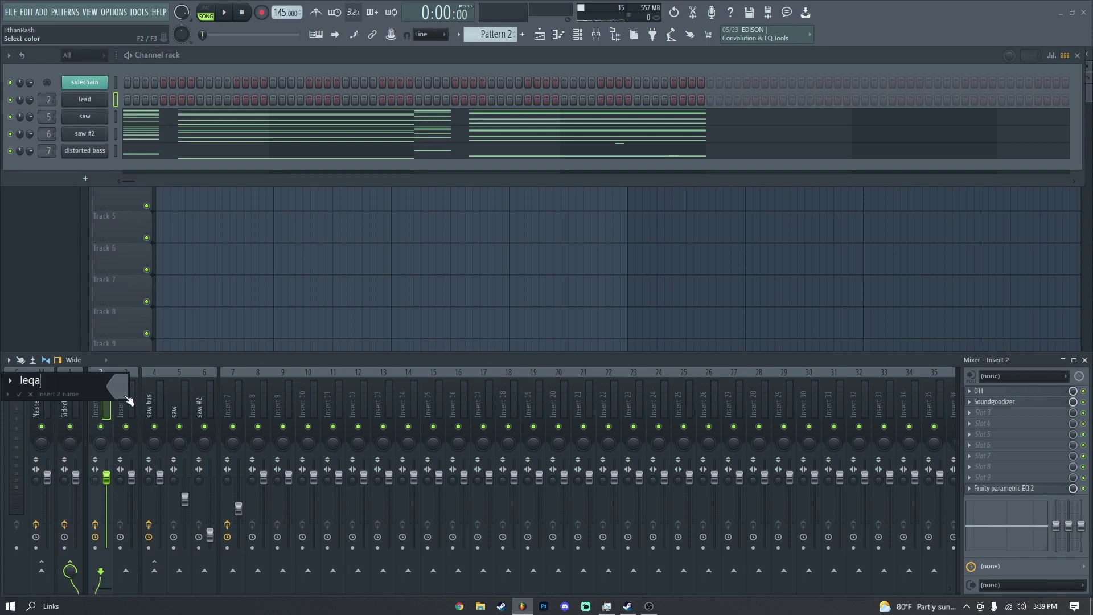
text(ad)
key(Return)
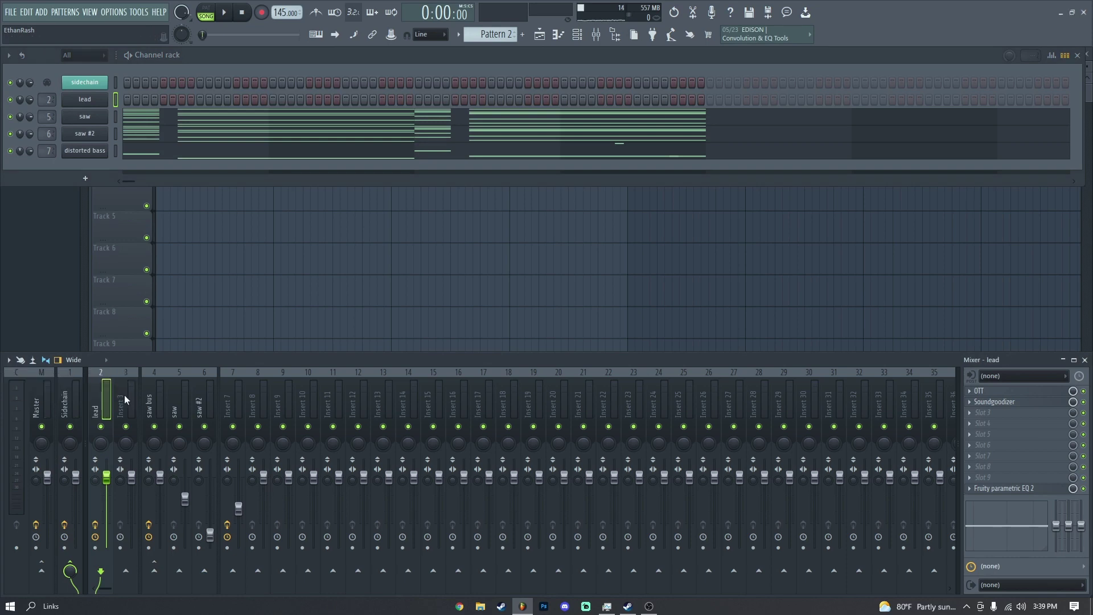
Step: Raise the portamento in the lead's Serum, close the synth, and slightly lower the lead's mixer fader
click(90, 103)
drag(766, 560, 758, 517)
key(x)
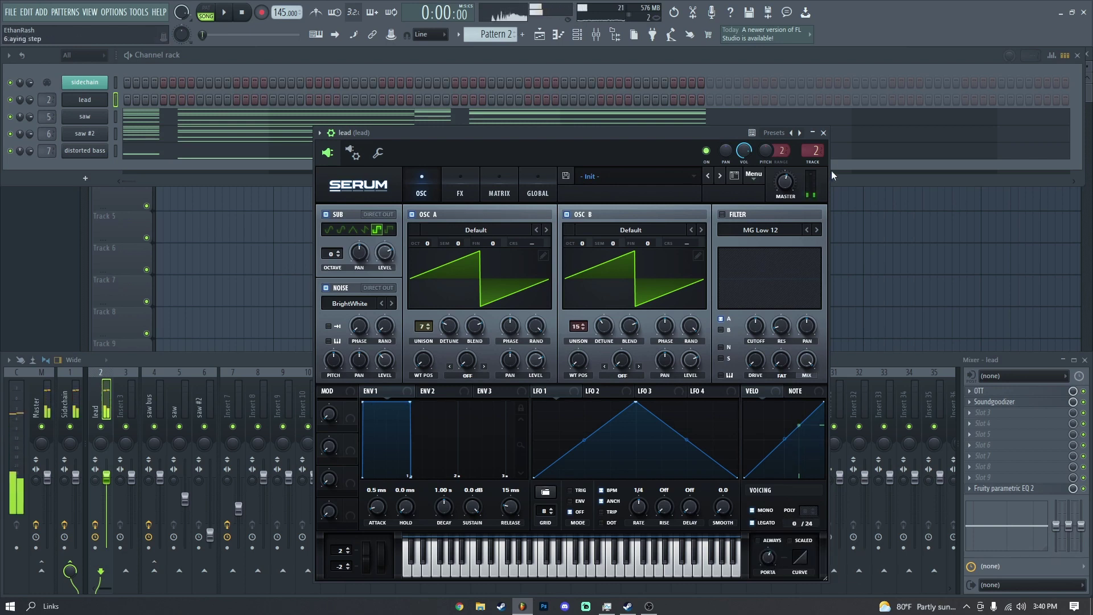
click(823, 132)
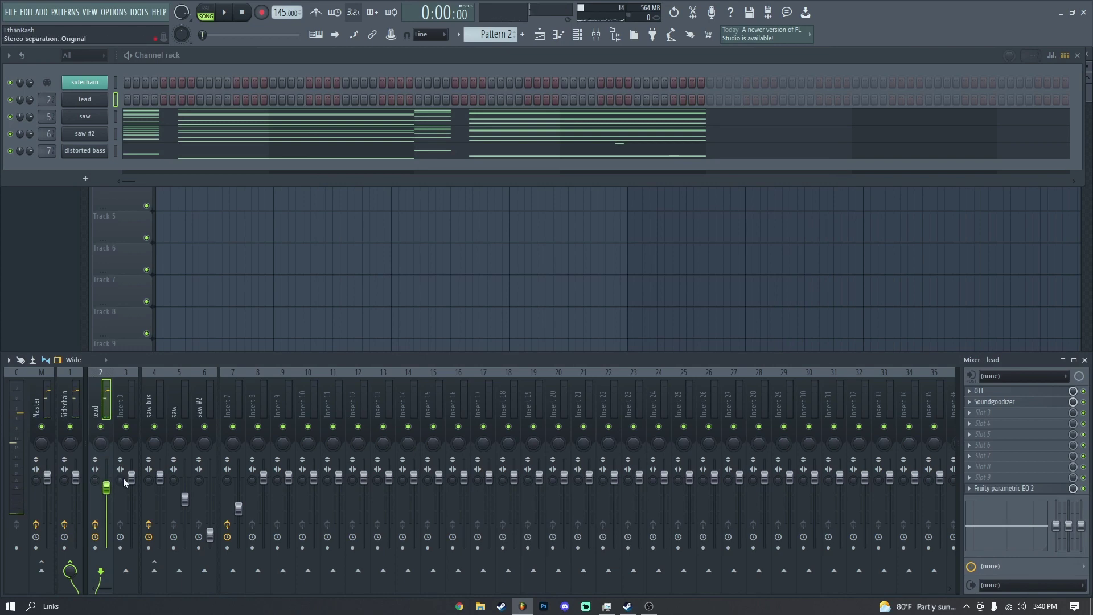
key(x)
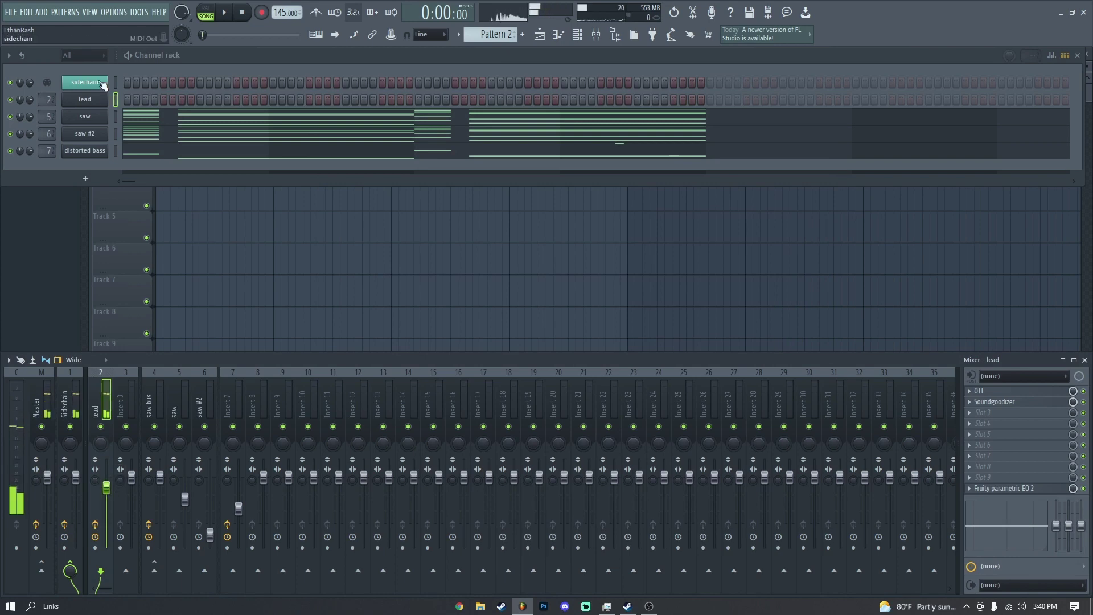
Step: In the lead's piano roll, draw a one-beat C#5 at bar 1 and long overlapping G#4 and A4 notes ending at bar 3
right_click(91, 99)
click(117, 101)
click(21, 243)
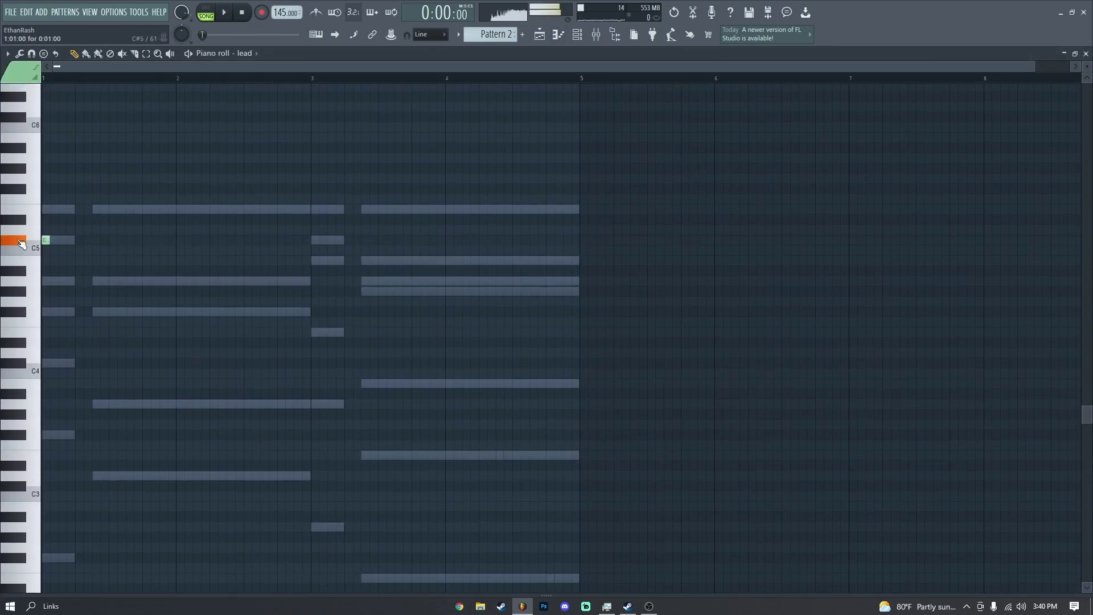
click(101, 295)
mouse_move(126, 293)
mouse_down()
mouse_move(280, 300)
mouse_move(310, 282)
mouse_up()
click(123, 284)
key(space)
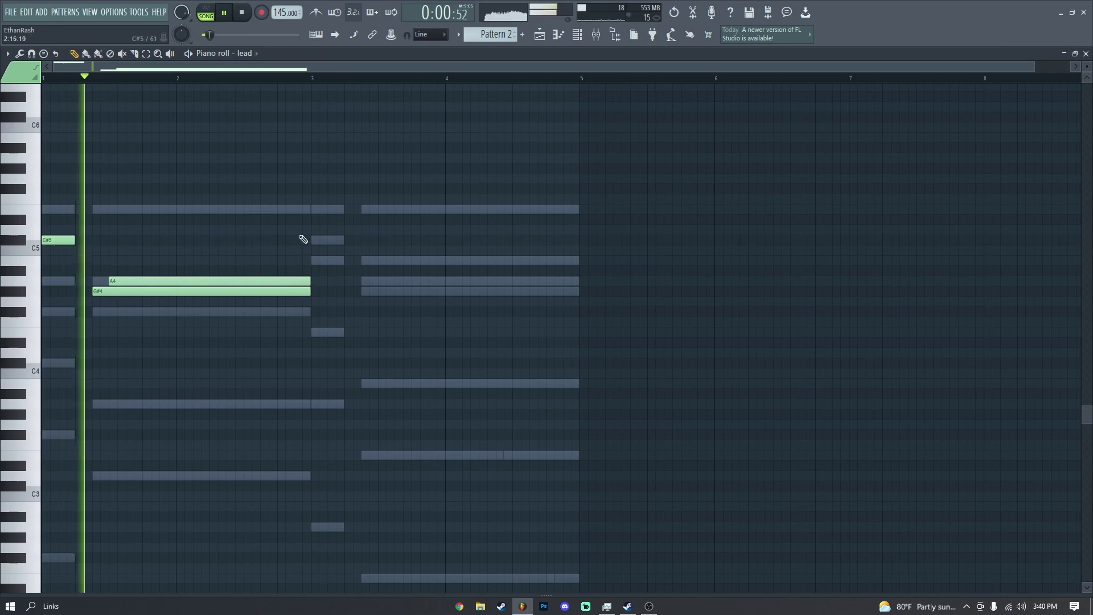
click(606, 38)
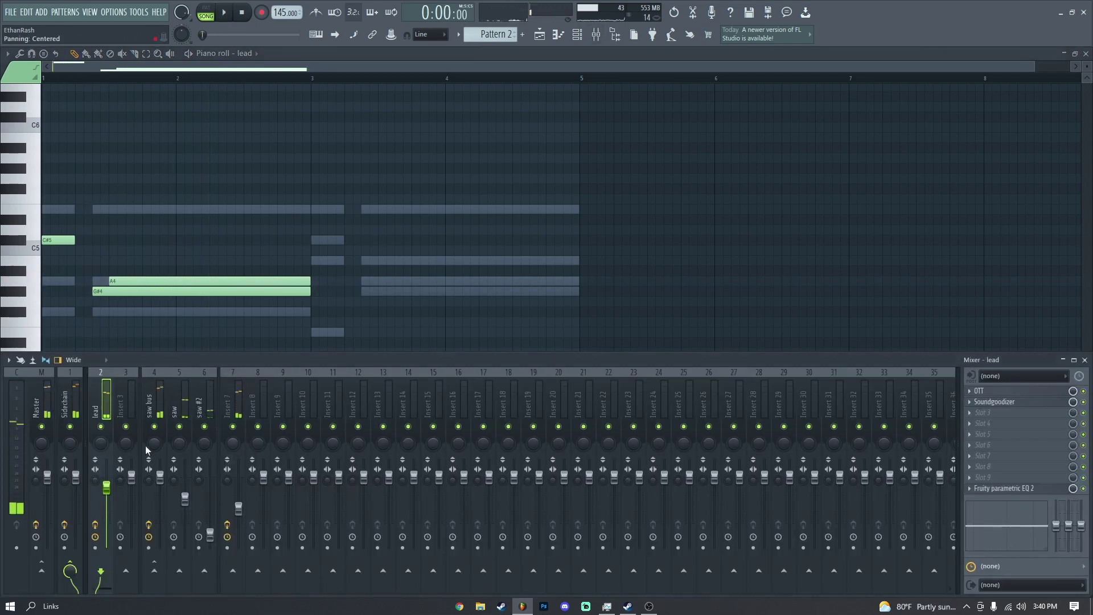
key(F9)
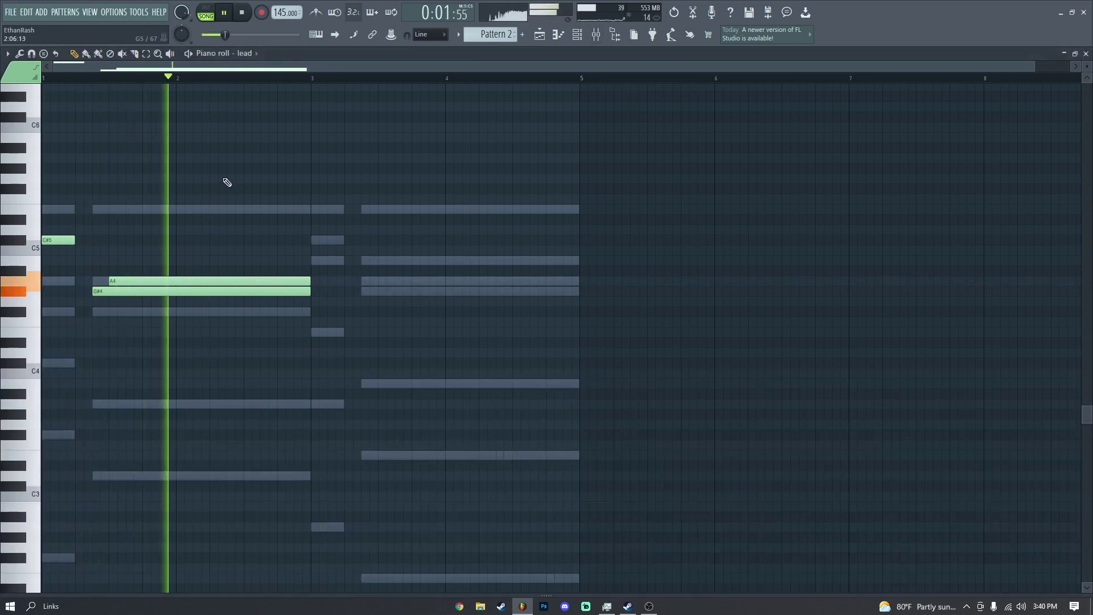
key(space)
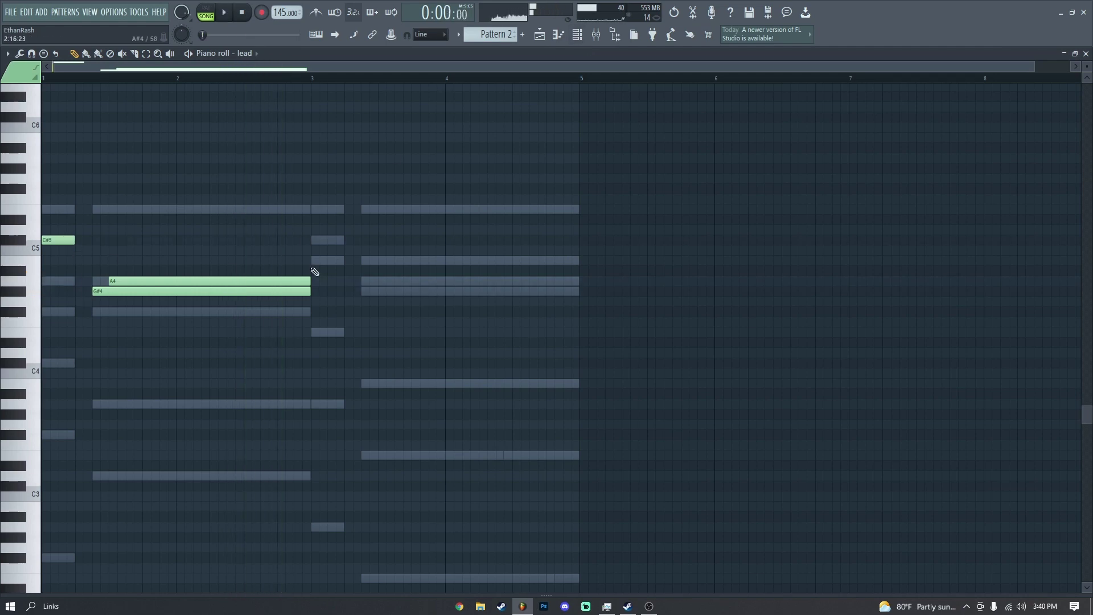
Step: Add a one-beat C#5 at bar 3 and a long B4 ending at bar 5, and transpose the lead melody up one octave
click(361, 260)
key(space)
drag(563, 261, 594, 259)
key(space)
key(space)
key(ctrl+Up)
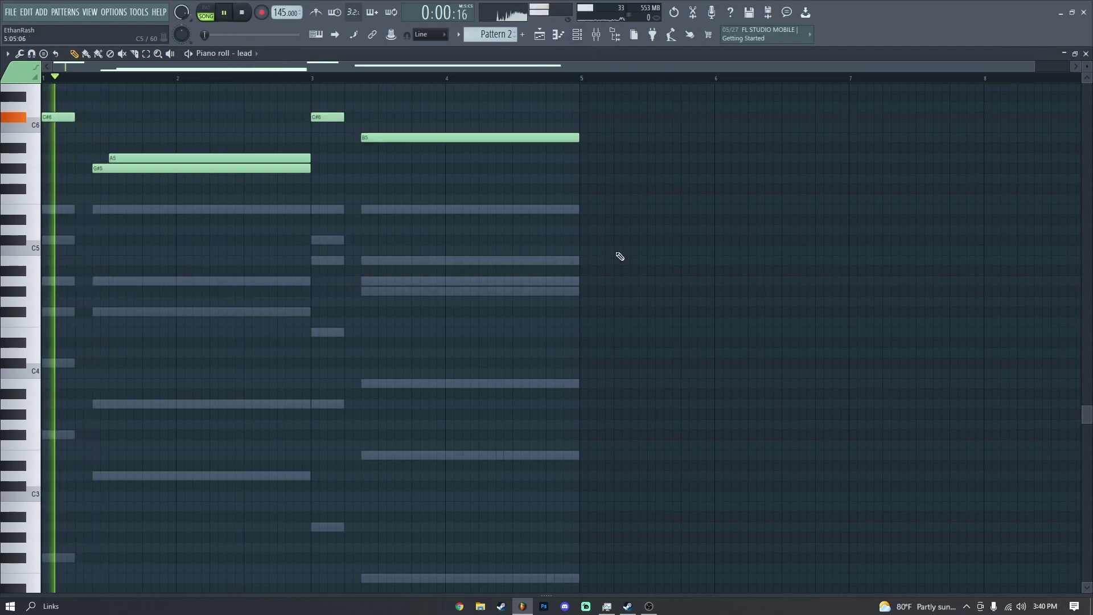
scroll(617, 254, up, 4)
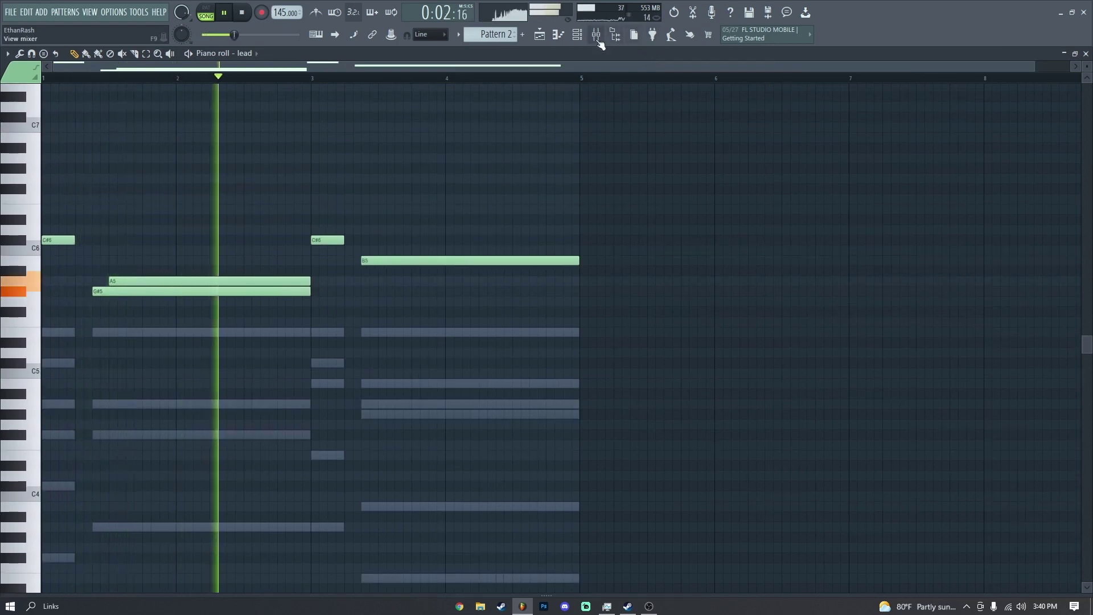
key(F9)
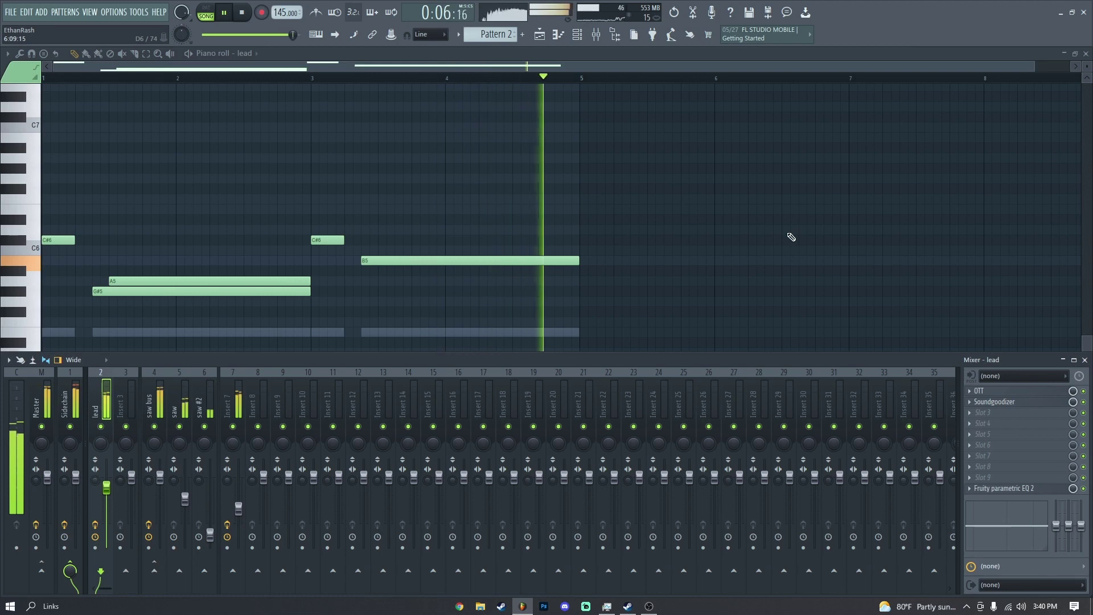
key(F9)
click(624, 200)
drag(625, 200, 633, 200)
right_click(633, 200)
Step: Solo the lead track and add Fruity Delay 2 in slot 3 with a lowered feedback cutoff and its mix level at about 54%
key(F7)
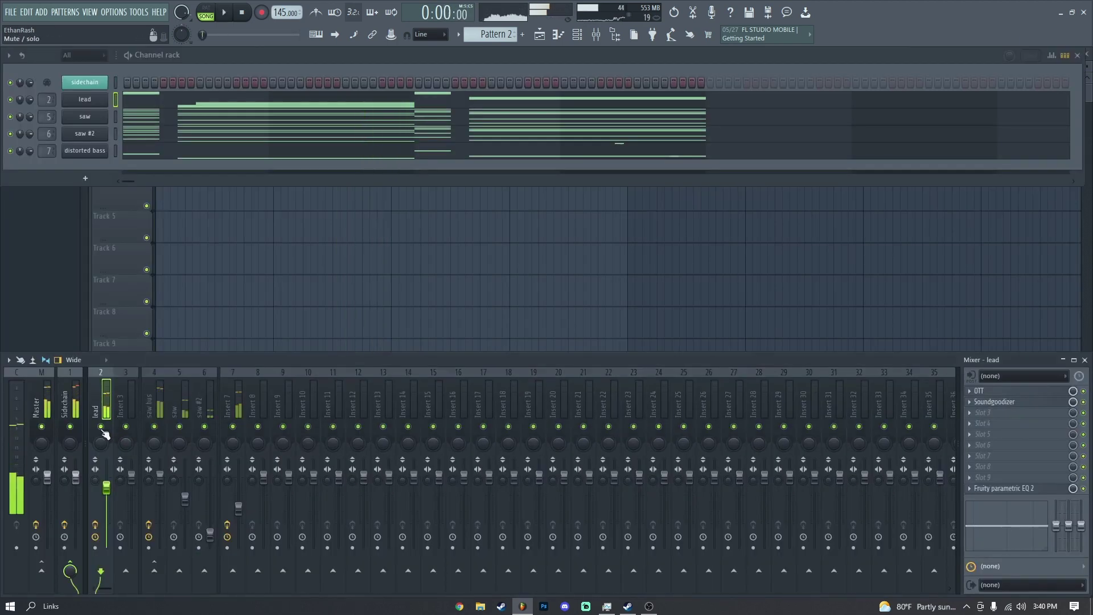
key(space)
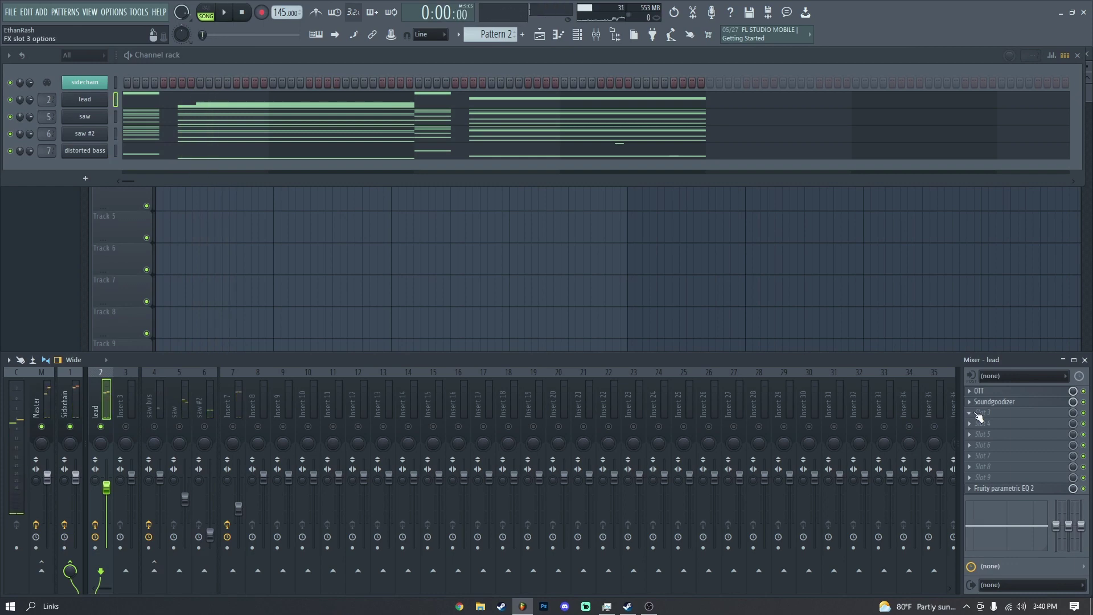
click(979, 416)
click(719, 209)
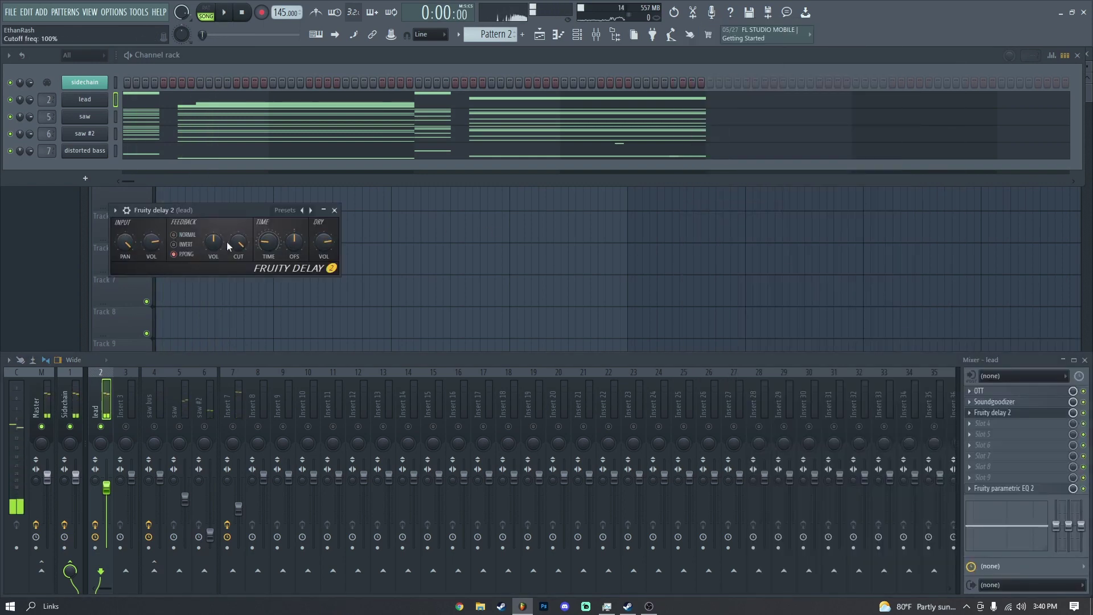
key(space)
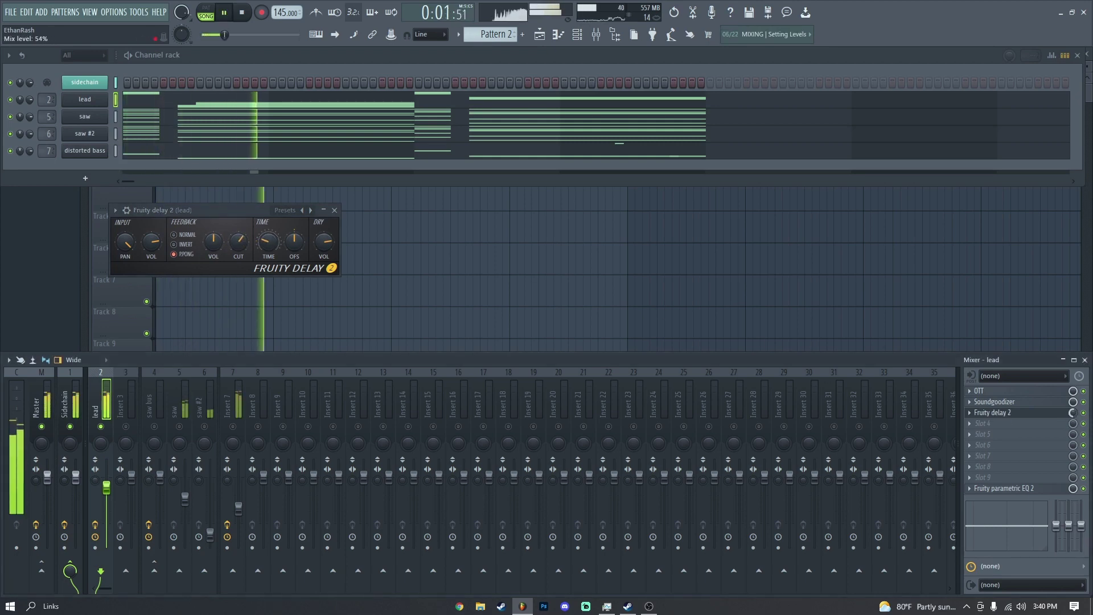
click(335, 210)
key(space)
Step: Add ValhallaRoom in slot 4 of the lead track with 15.7% mix, 9780 Hz high cut and 73.3% depth
click(971, 424)
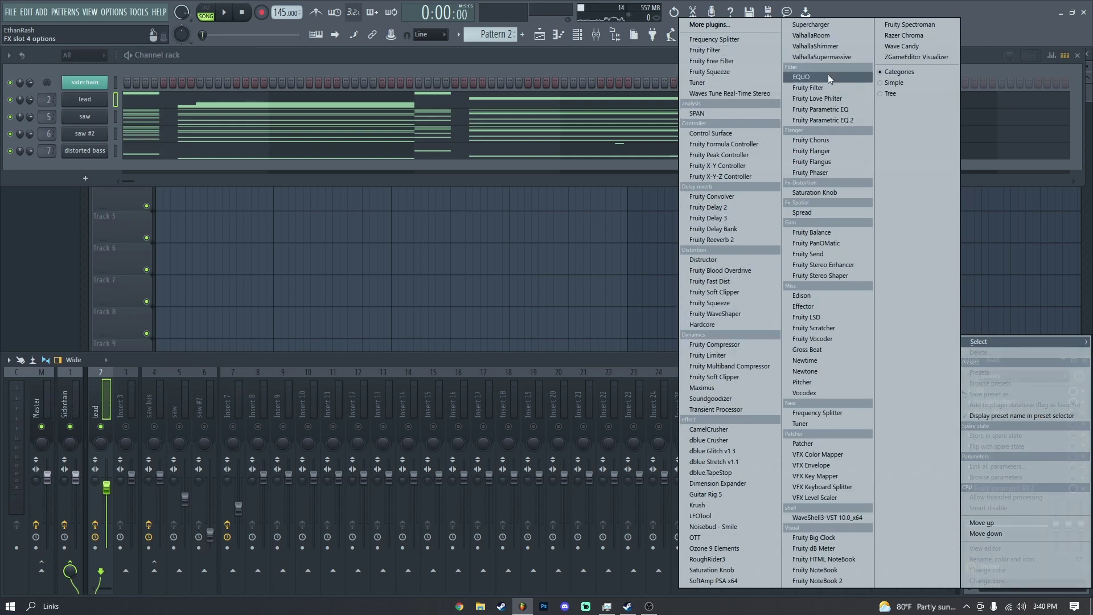
click(820, 36)
drag(191, 114, 456, 208)
key(space)
drag(307, 337, 426, 326)
drag(465, 344, 466, 315)
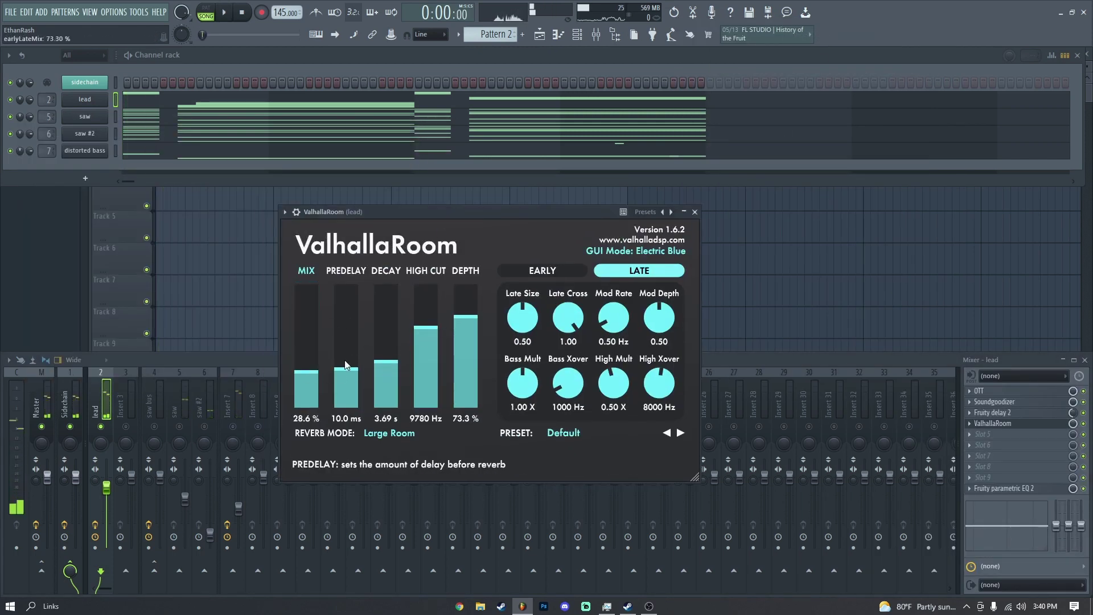
drag(306, 371, 316, 394)
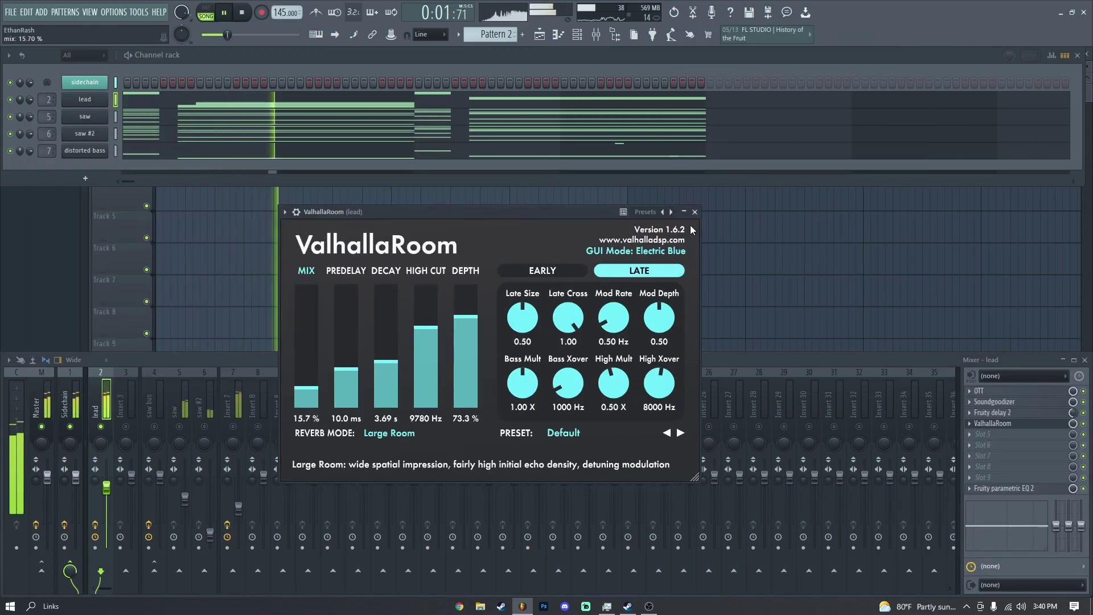
click(695, 211)
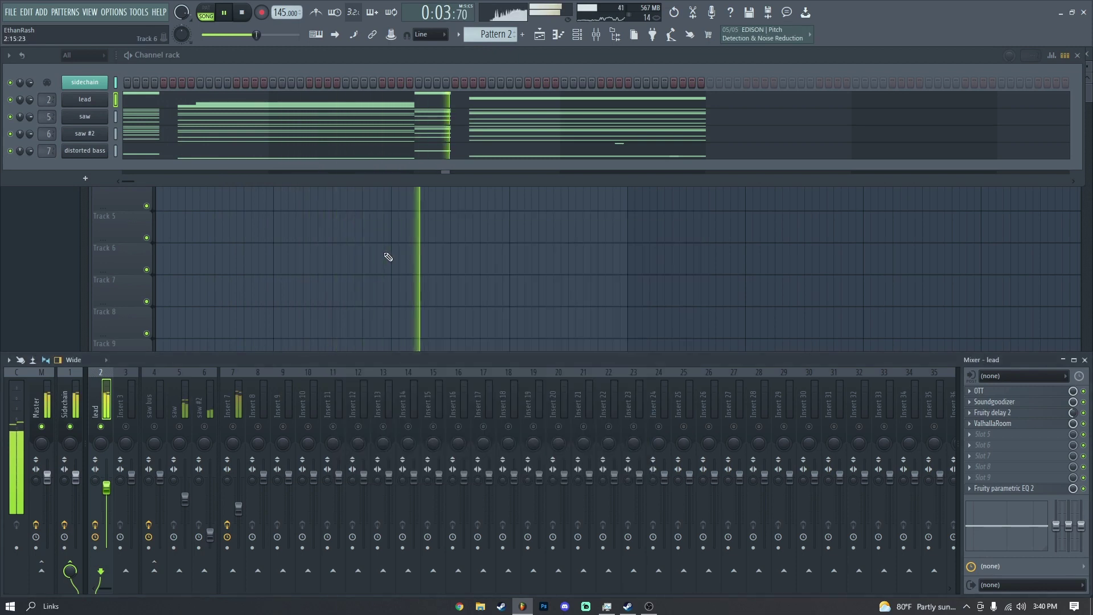
Step: Rebalance the full mix by lowering the distorted bass fader on mixer track 7 and raising the lead's fader
key(space)
key(space)
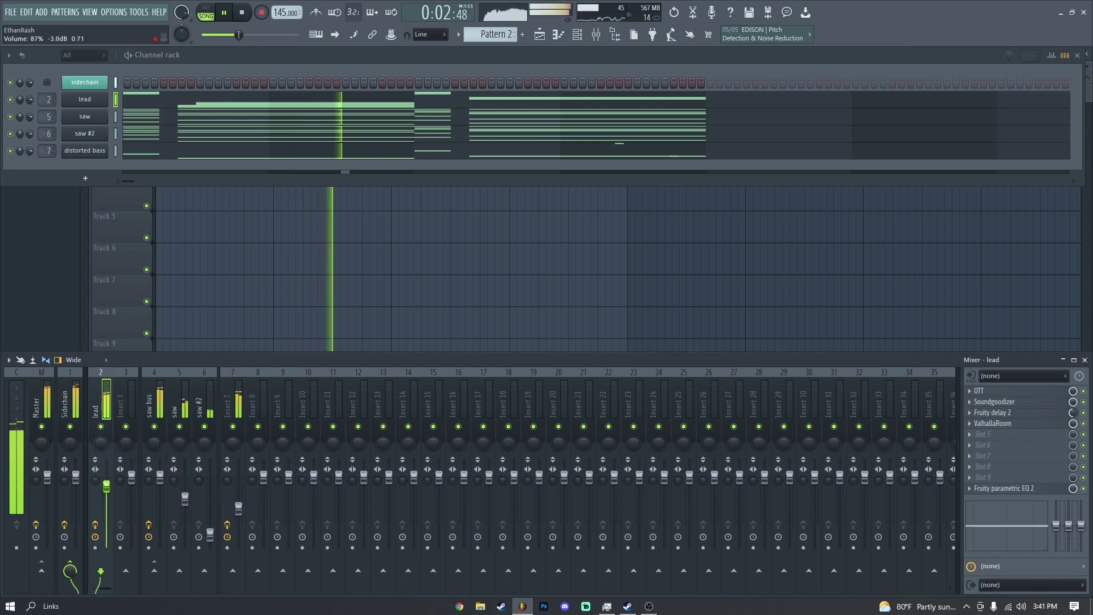
drag(238, 506, 240, 520)
click(154, 405)
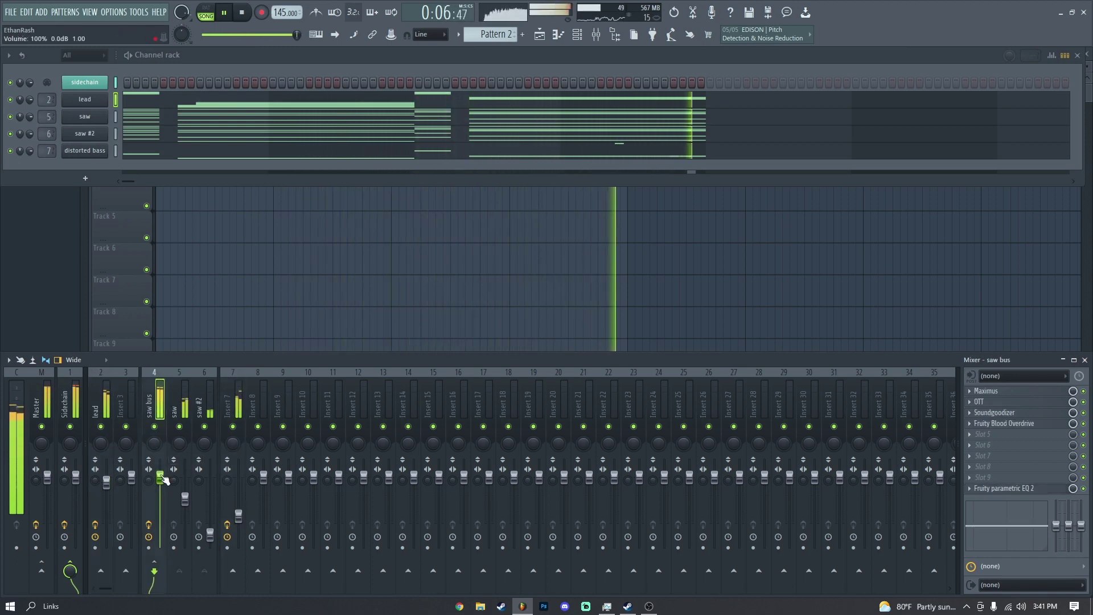
click(986, 390)
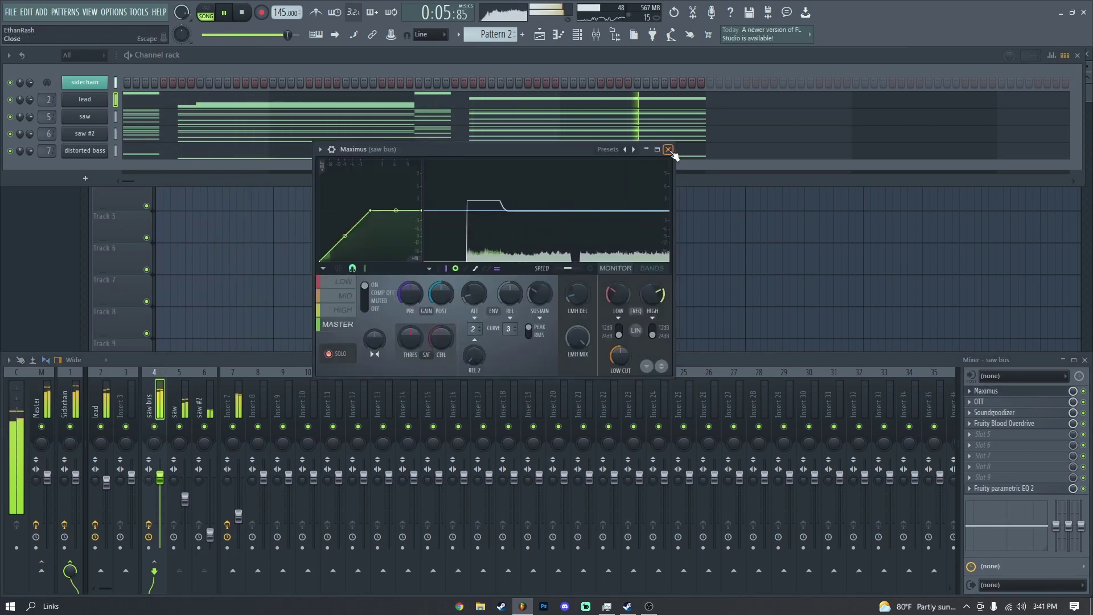
key(Escape)
right_click(113, 483)
click(128, 425)
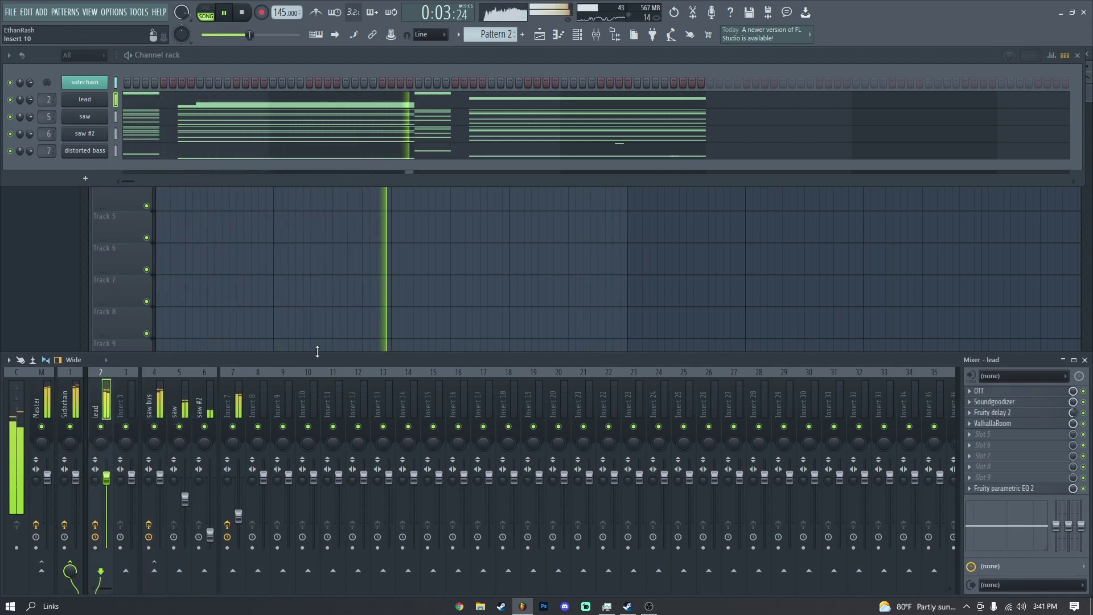
Step: Solo the lead with its Serum open and reduce the ValhallaRoom mix on the lead track to 6.9%
click(84, 99)
key(space)
click(609, 232)
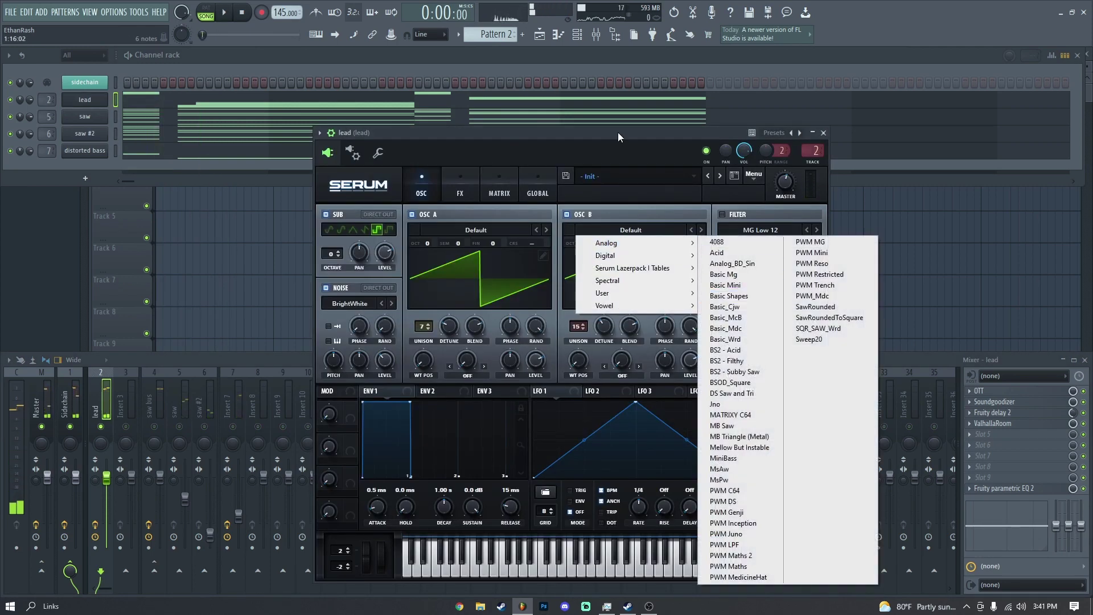
click(917, 397)
click(1010, 425)
drag(308, 393, 312, 405)
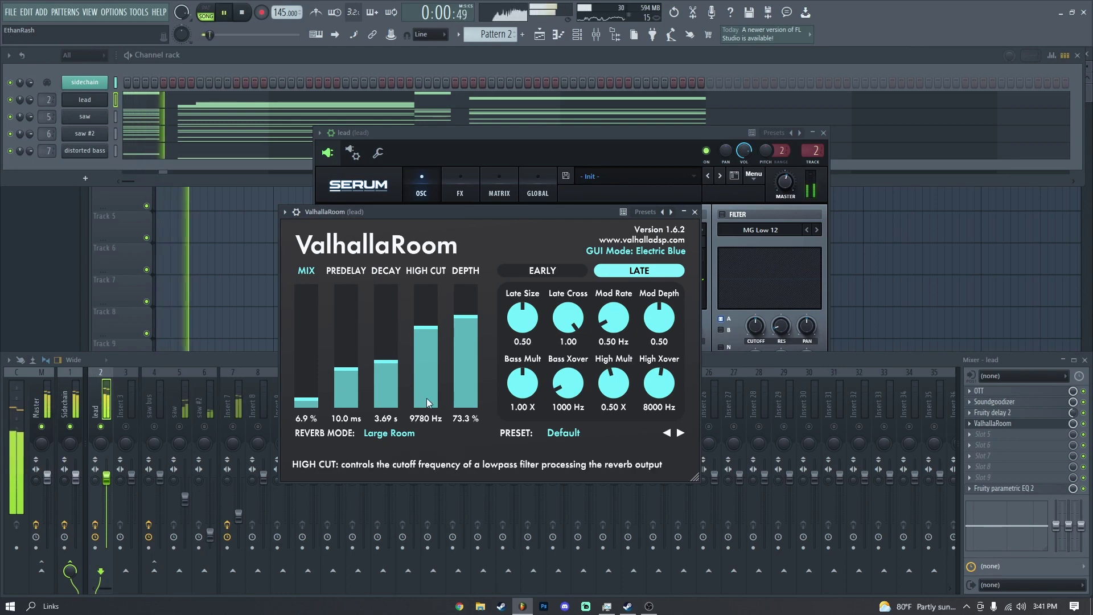
click(695, 212)
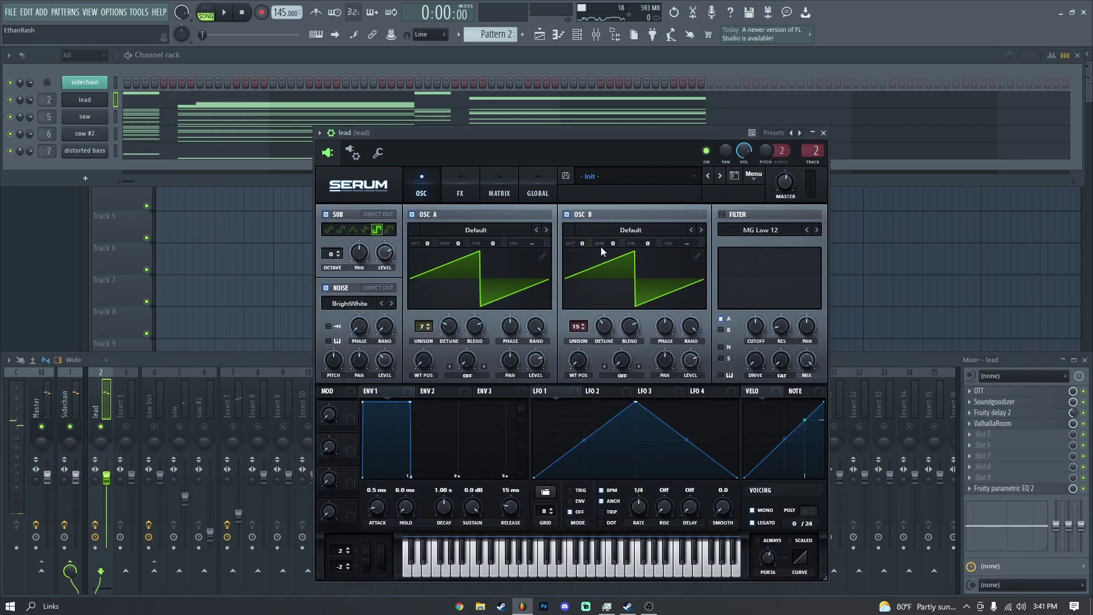
Step: Set oscillator B's wavetable to Basic Shapes, raise its wavetable position to the square shape, and close Serum
click(597, 254)
mouse_move(598, 242)
click(740, 293)
drag(578, 359, 578, 347)
key(space)
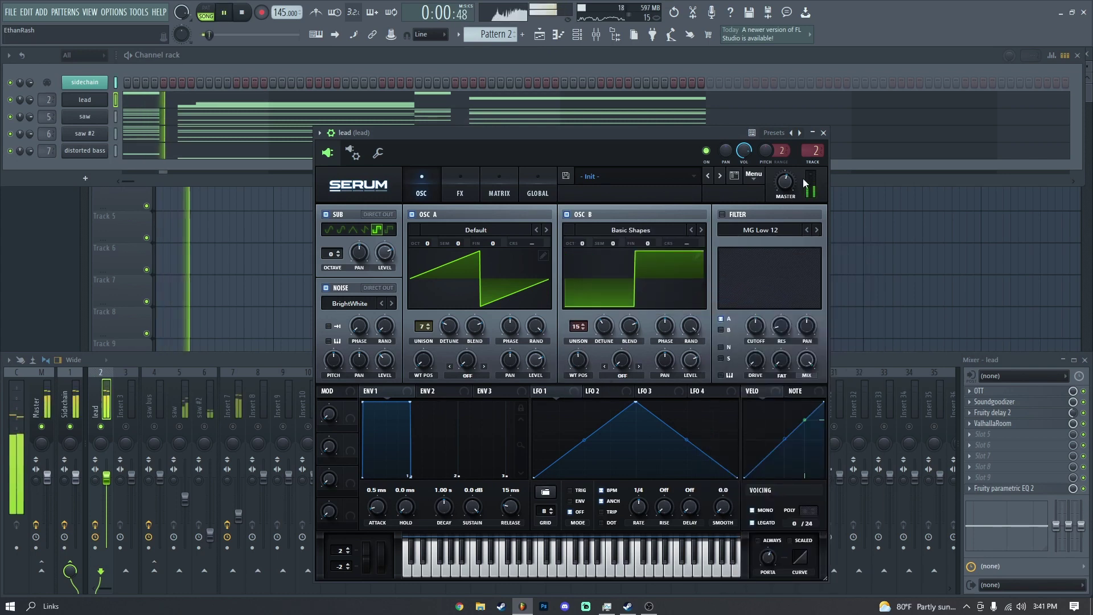
click(824, 133)
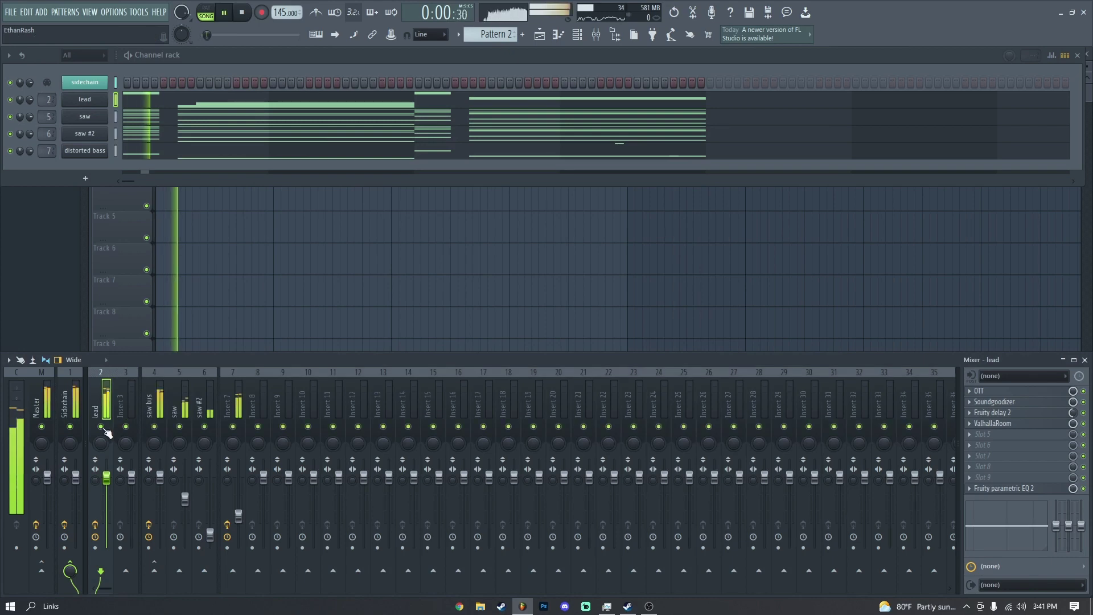
Step: Play the full mix to check the lead against its Serum oscillator settings, and close Serum
click(87, 115)
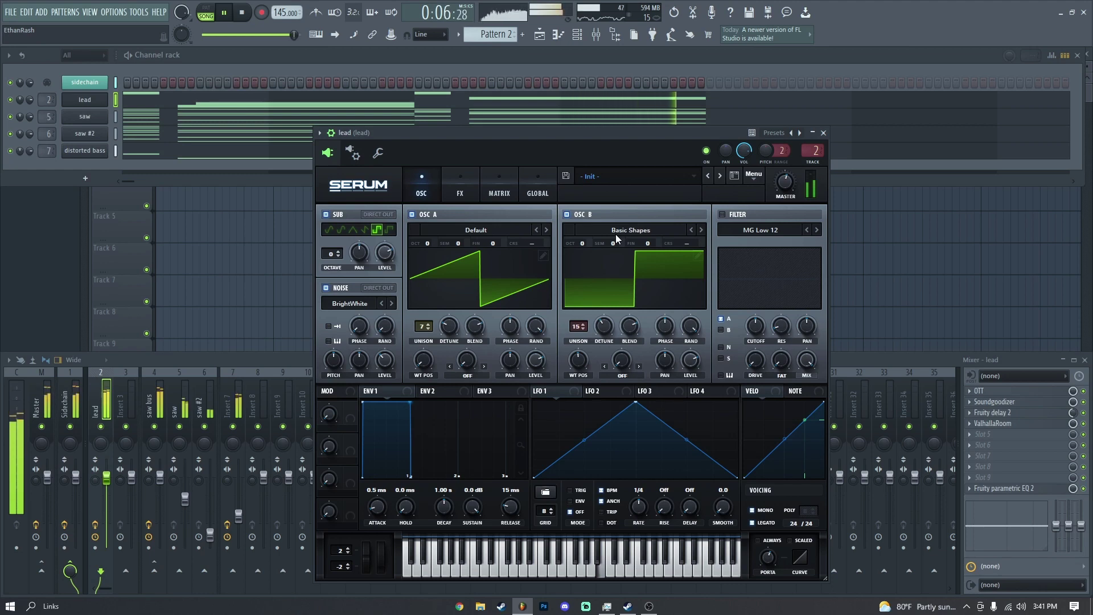
key(space)
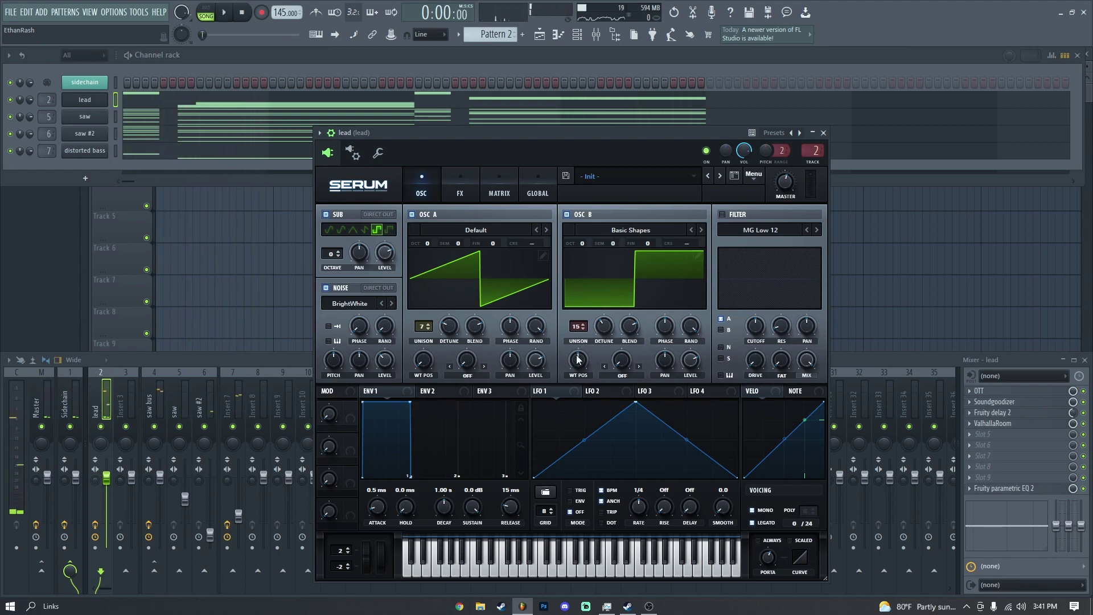
scroll(577, 358, up, 1)
click(823, 132)
key(space)
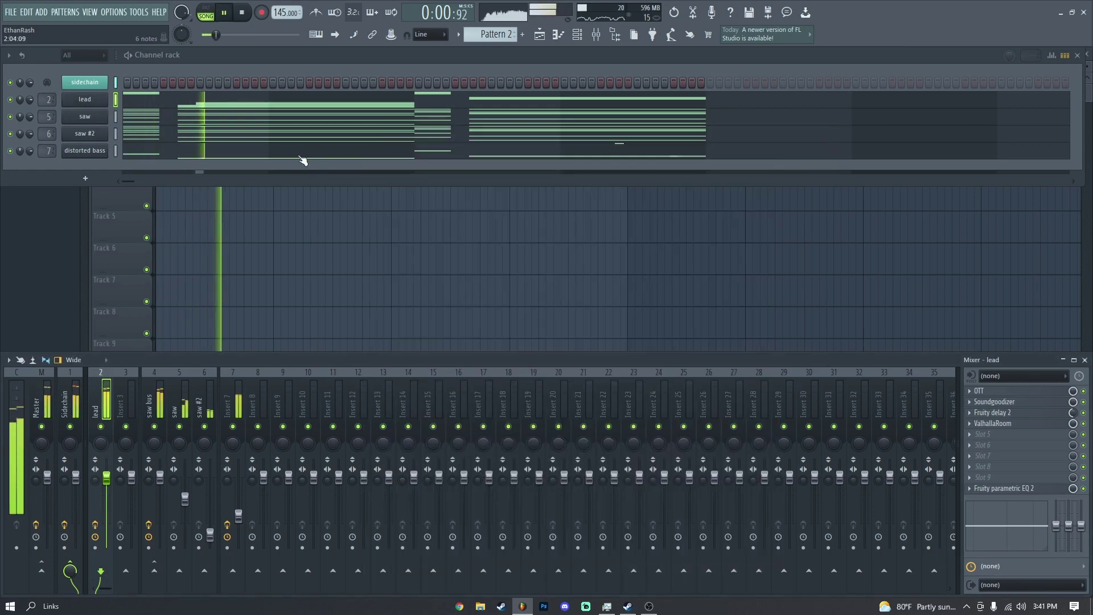
key(space)
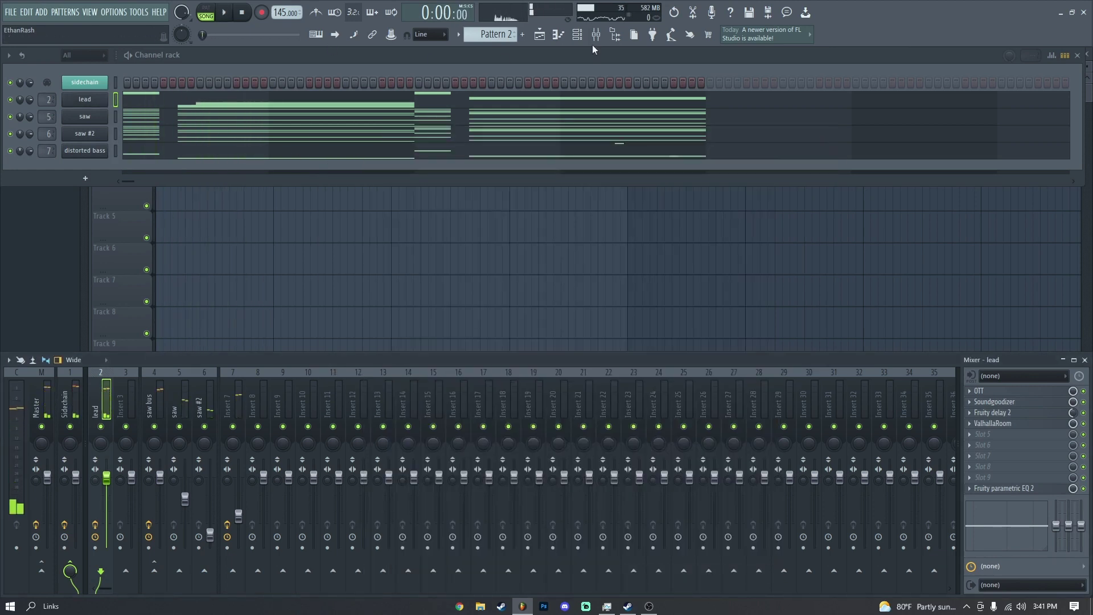
Step: Show the sample browser and open the PADS folder inside DRUMS at the Nurk Atmos samples
click(619, 35)
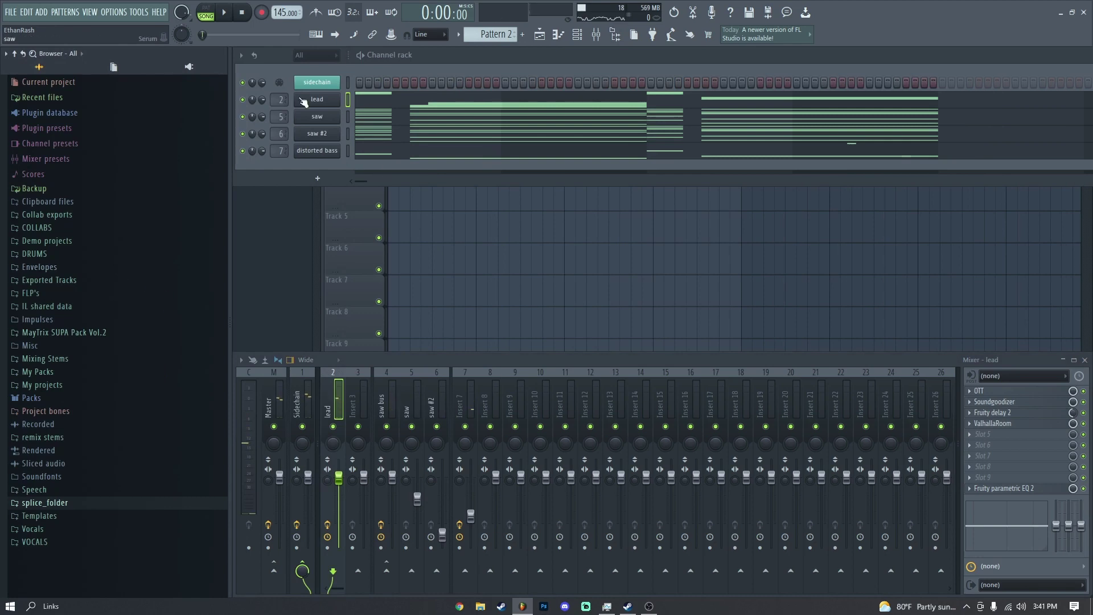
click(68, 375)
click(69, 251)
click(47, 334)
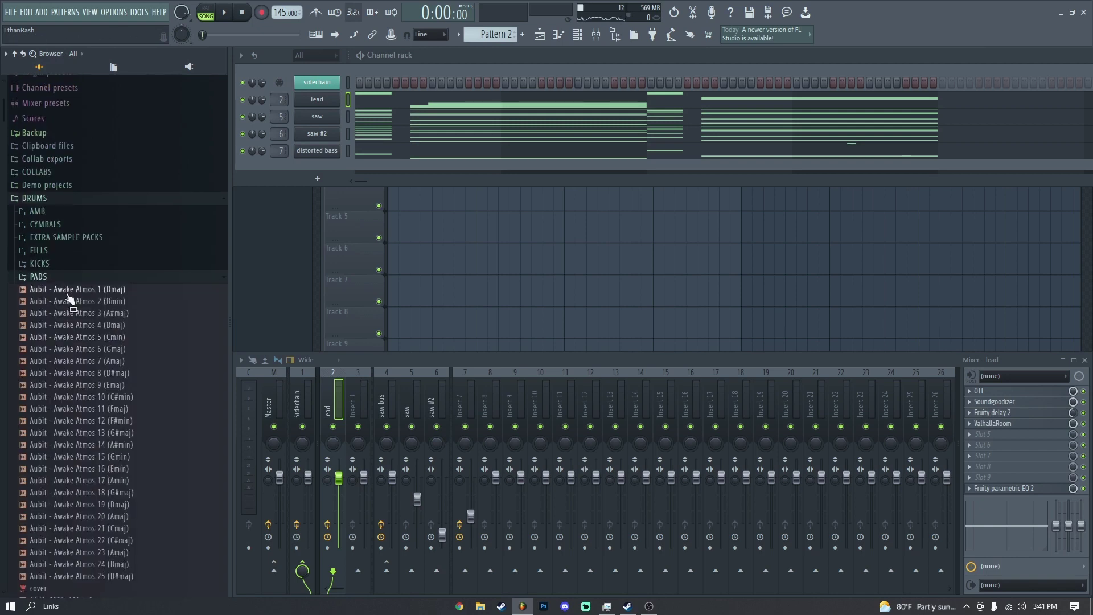
scroll(64, 292, down, 15)
click(64, 292)
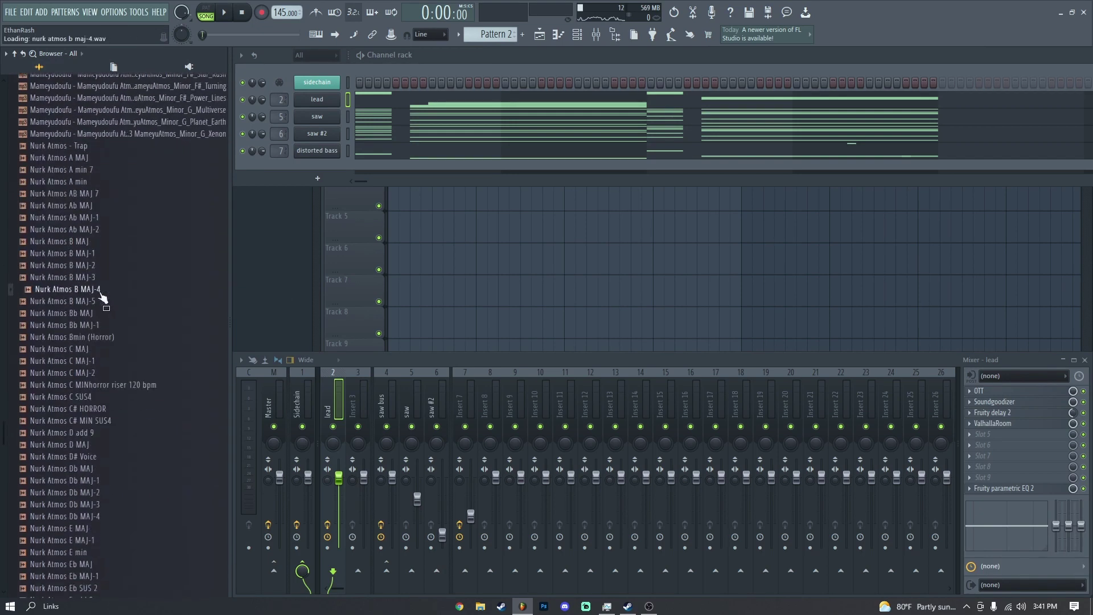
scroll(100, 291, down, 3)
scroll(103, 291, up, 1)
Step: Audition the Nurk Atmos pad samples, from the B MAJ and Bb MAJ variants to D add 9 and D# Voice
click(109, 230)
click(116, 210)
click(113, 195)
click(114, 182)
click(114, 254)
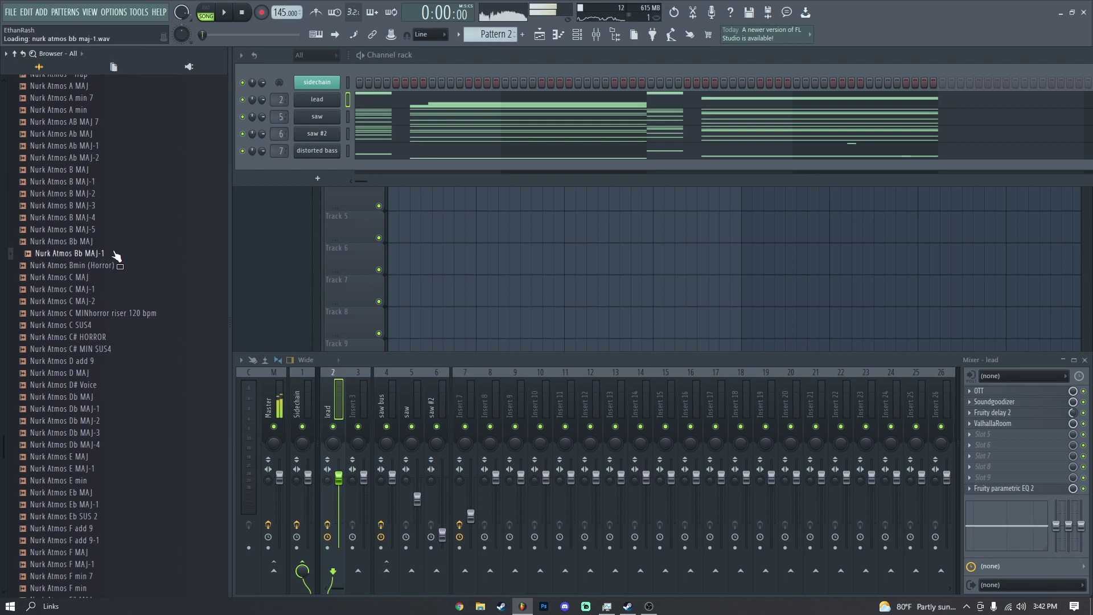
click(114, 244)
scroll(114, 244, down, 4)
click(113, 243)
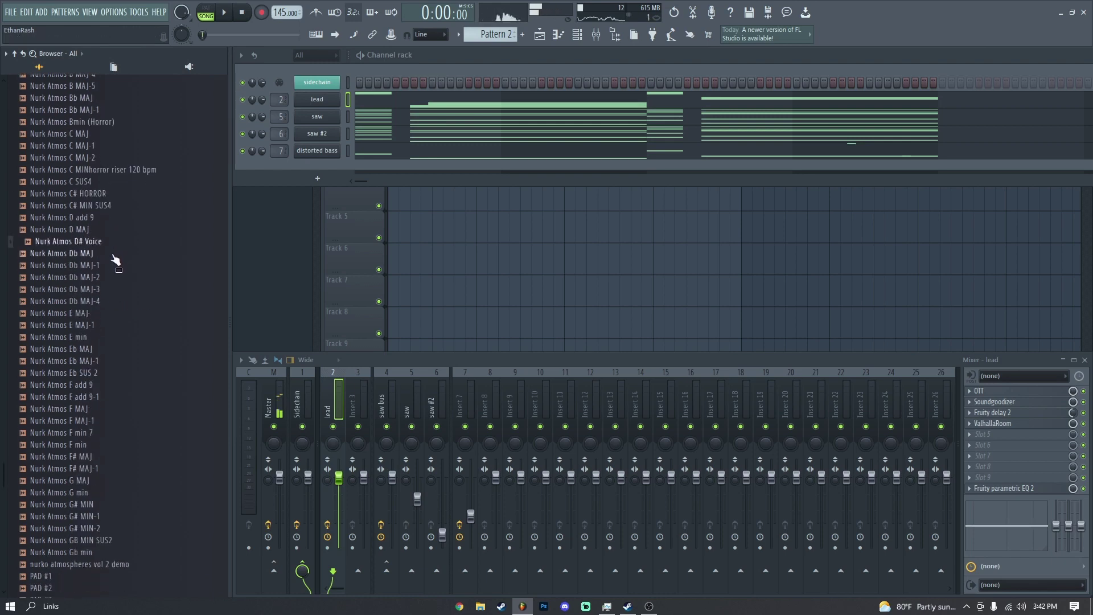
click(109, 243)
click(102, 230)
click(102, 218)
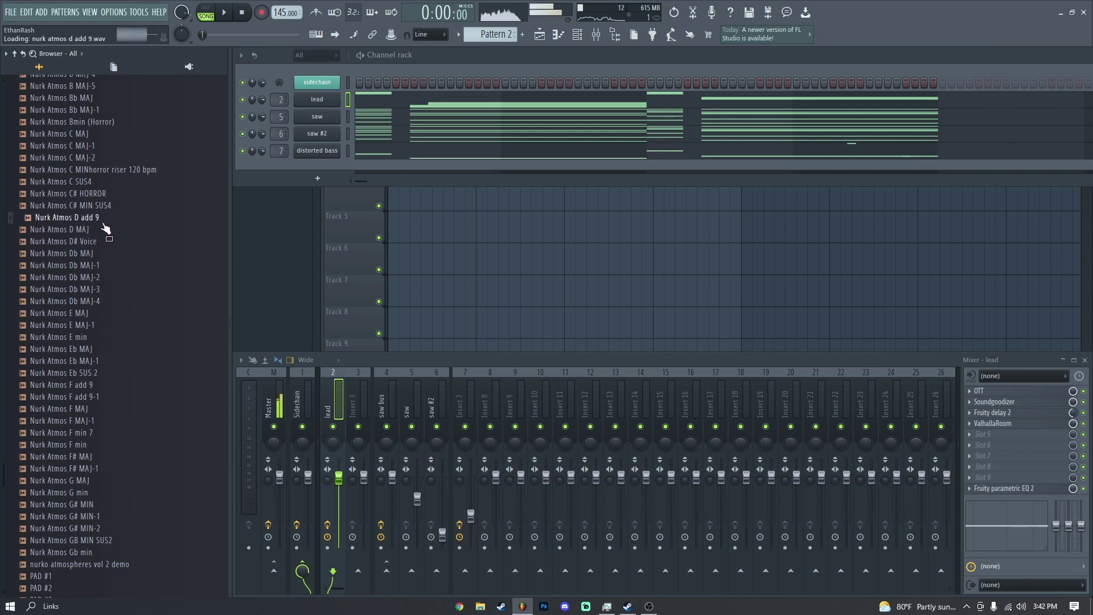
click(104, 242)
Step: Add the Nurk Atmos D# Voice sample as a new sampler channel and close its settings window
drag(114, 247, 318, 169)
drag(102, 229, 312, 171)
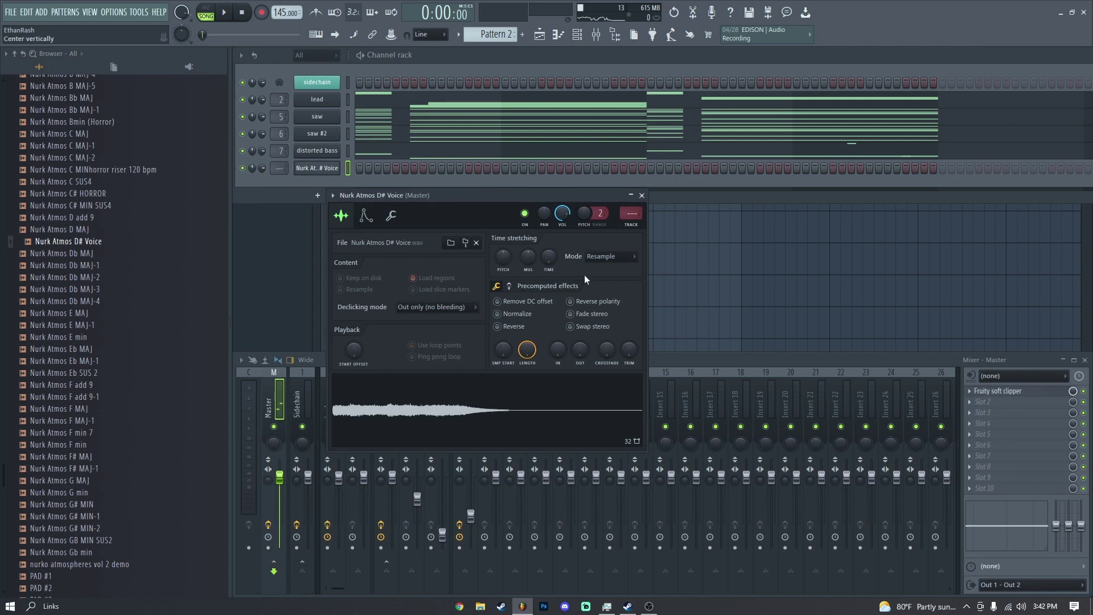
click(644, 195)
Step: Add the PAD 10 and SS_ft_pad_piano_C samples as new channels and hide the browser
scroll(78, 324, down, 8)
click(83, 445)
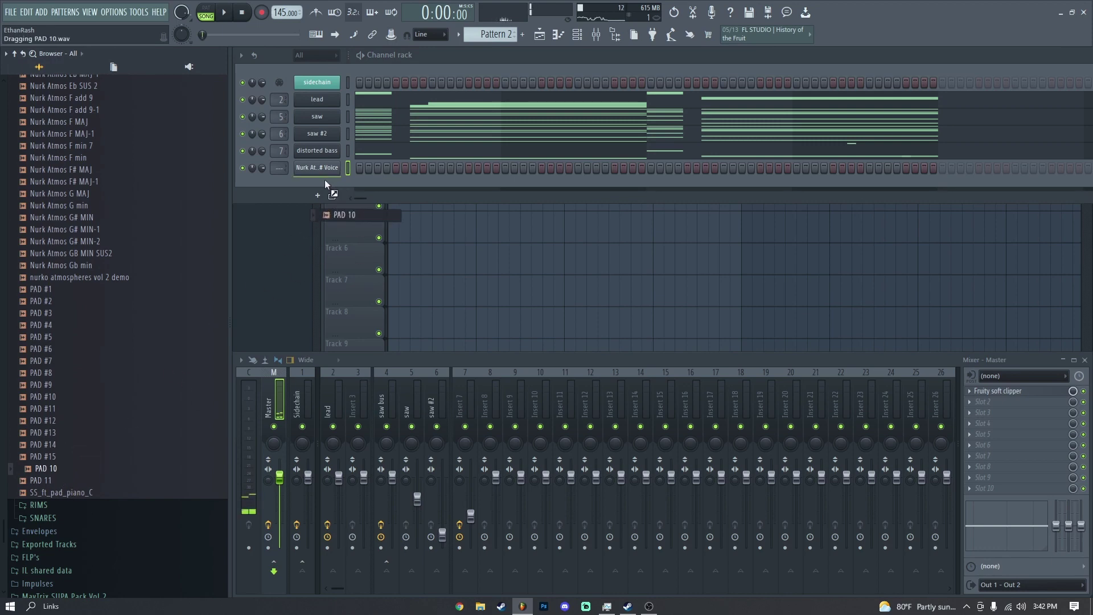
drag(324, 179, 324, 181)
drag(61, 493, 323, 201)
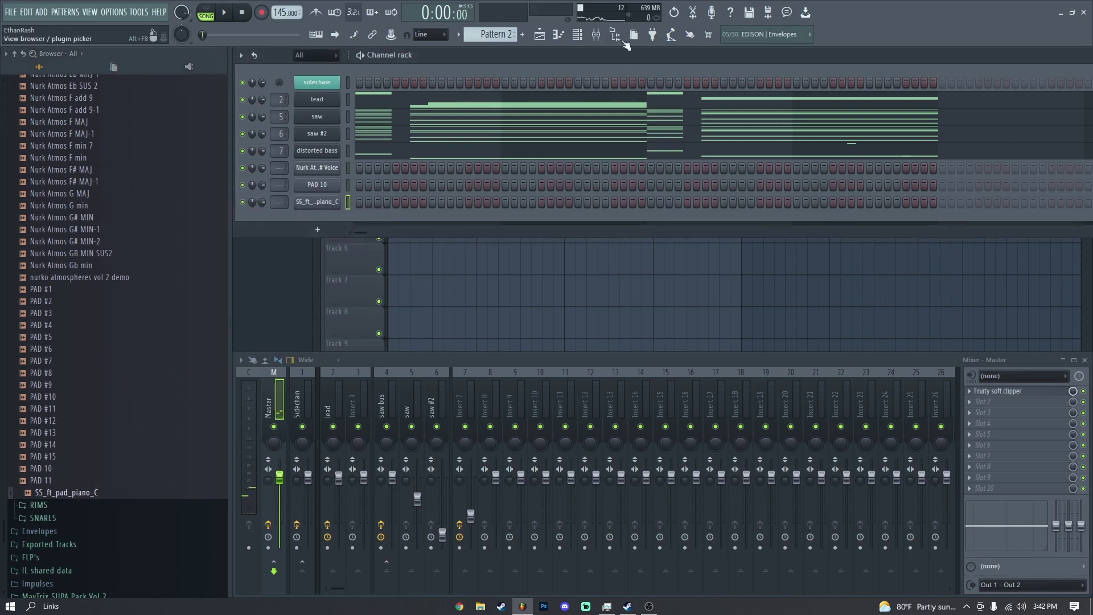
click(628, 36)
Step: Move PAD 10's sample start past its fade-in, shorten its volume envelope attack and audition the sample
click(85, 185)
drag(214, 210, 449, 157)
click(454, 308)
click(378, 177)
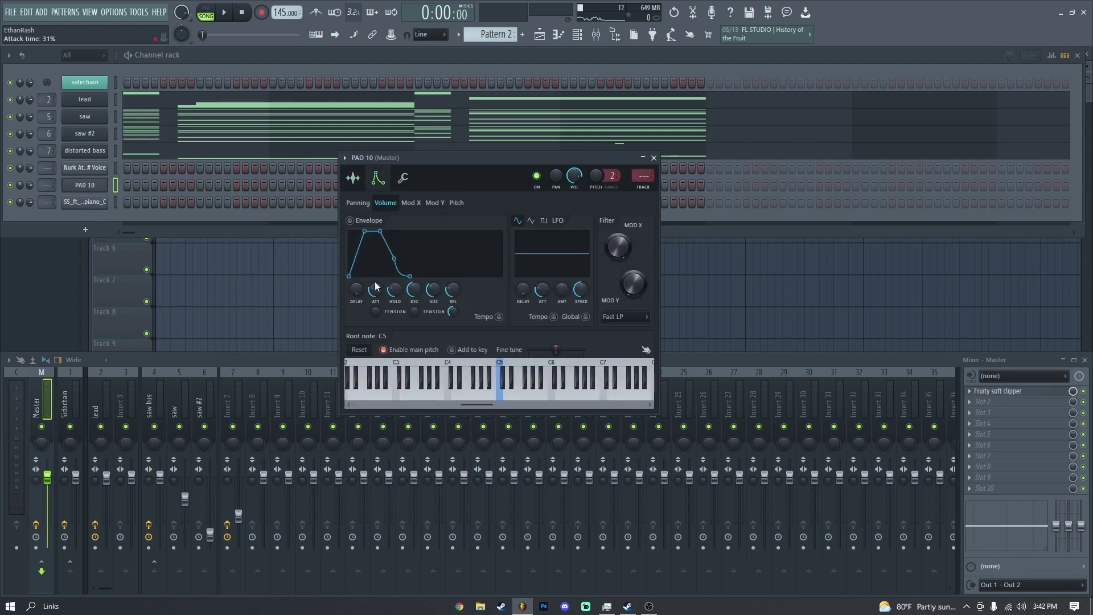
click(353, 178)
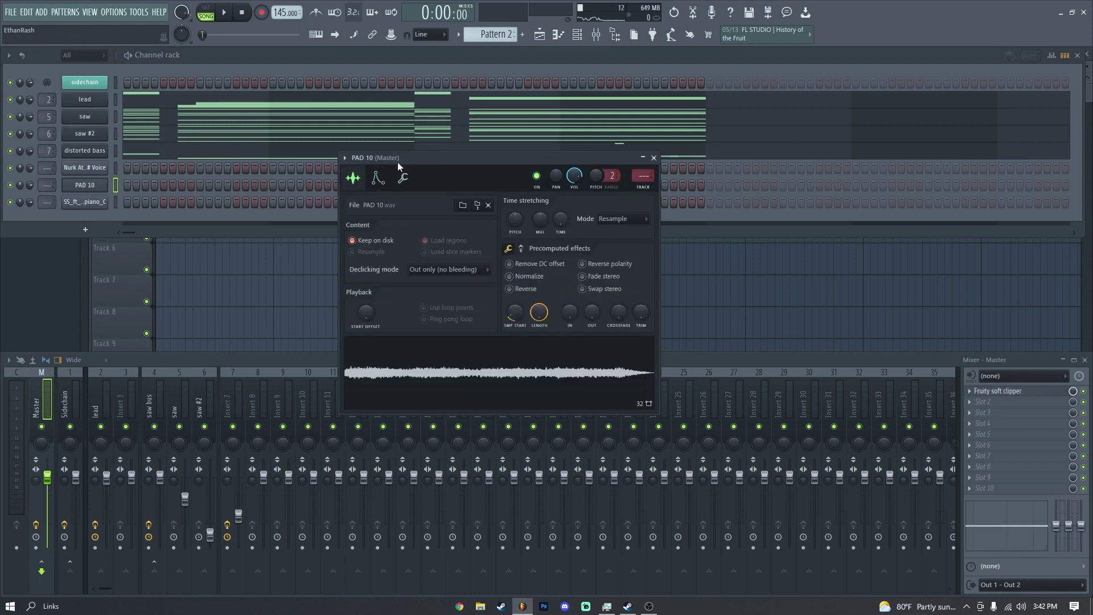
drag(435, 159, 589, 137)
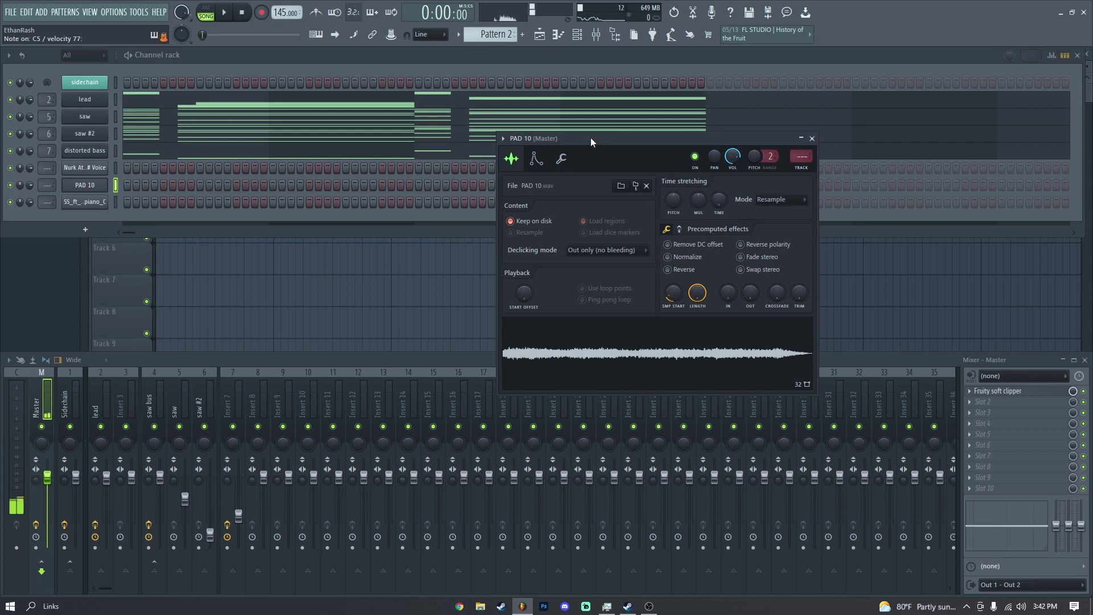
scroll(796, 293, up, 10)
Step: Set the SS_ft_pad_piano_C channel's sample start to 4% and its volume envelope attack to 0%
click(91, 201)
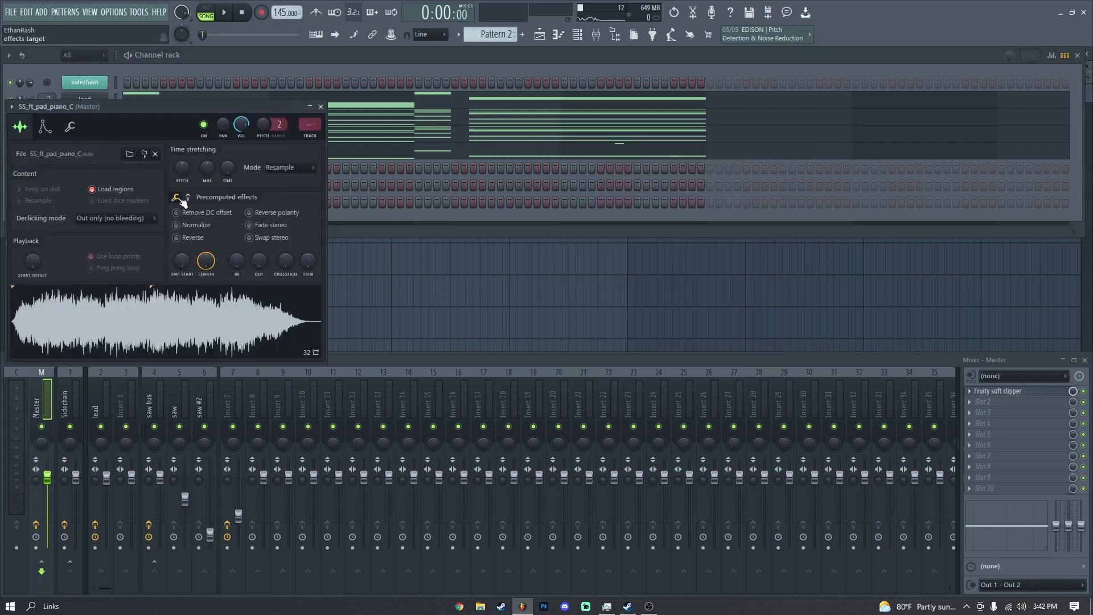
drag(542, 274, 543, 268)
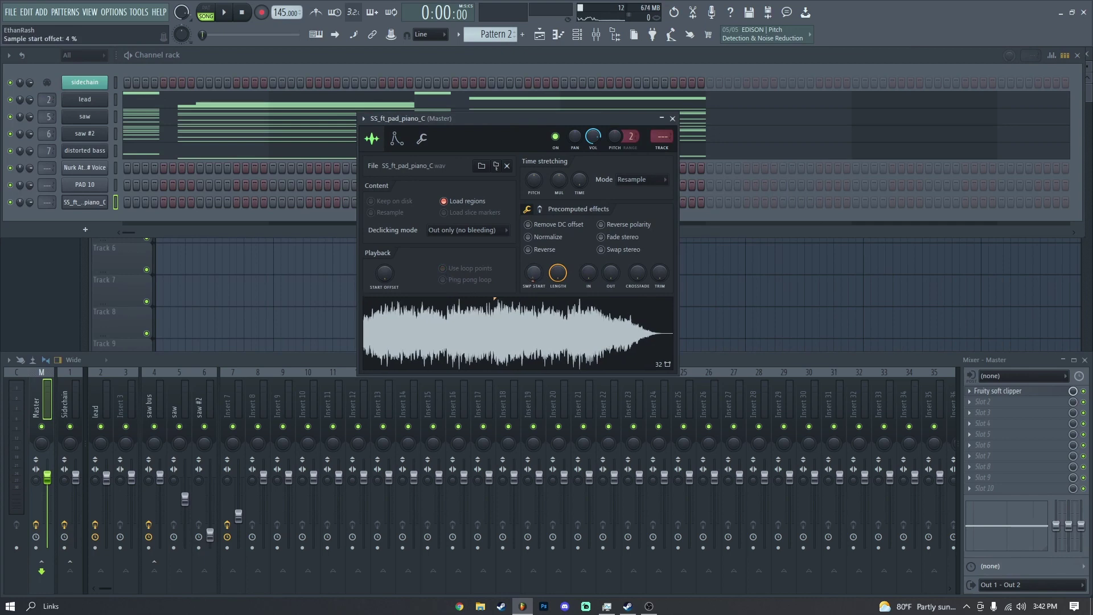
click(396, 139)
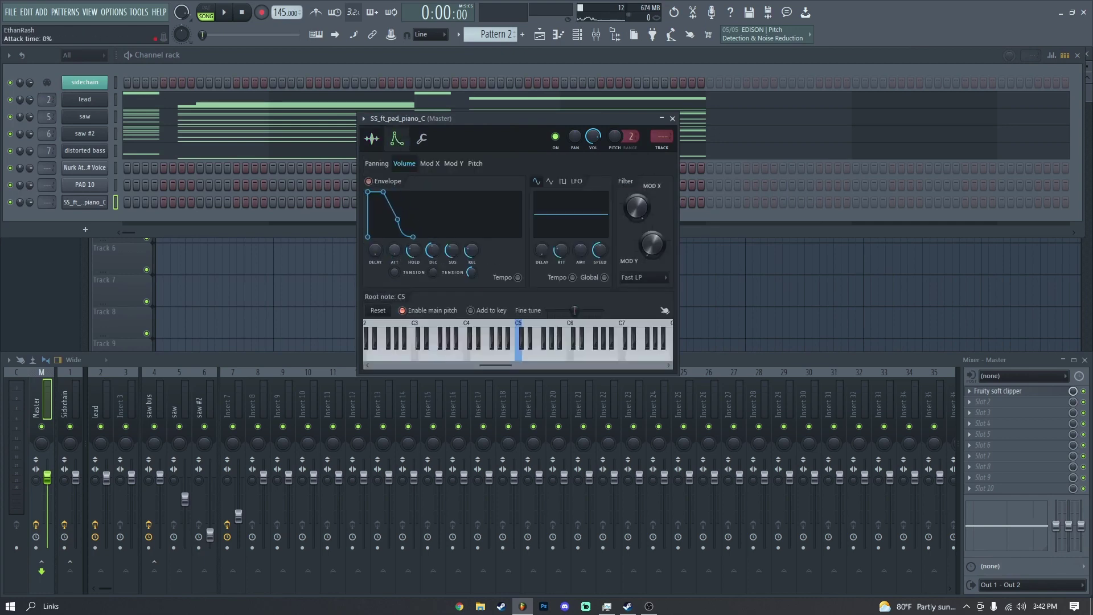
click(372, 138)
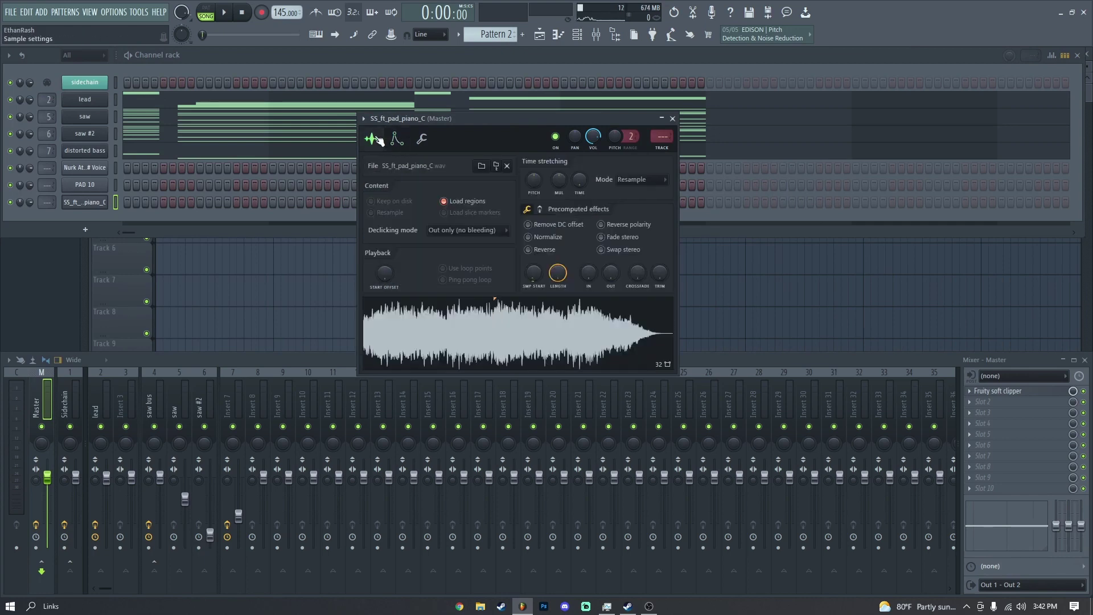
click(672, 118)
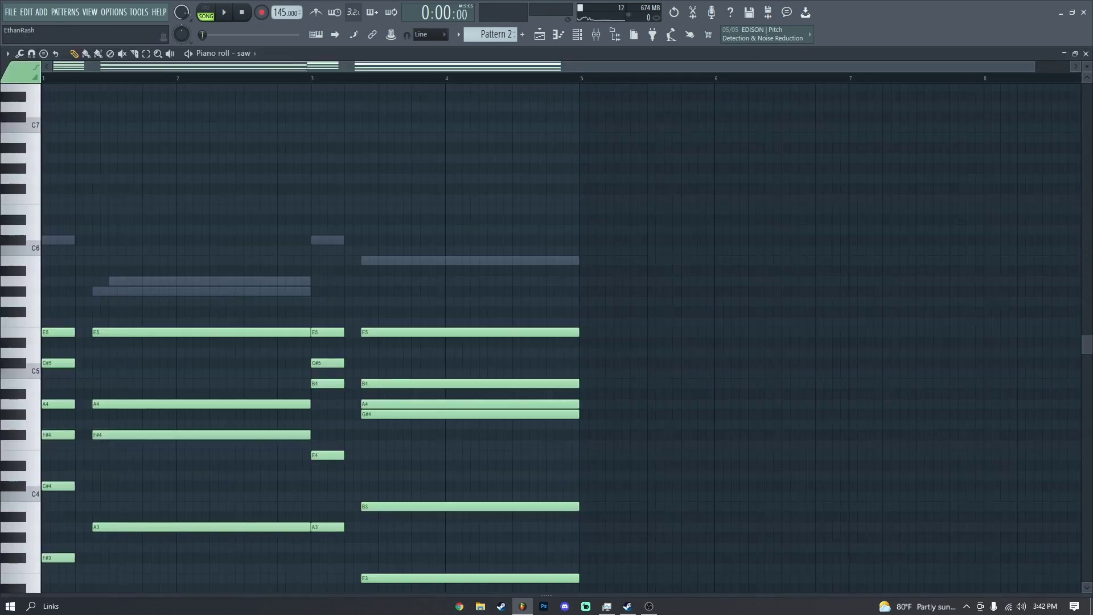
click(1086, 54)
Step: Name mixer track 7 "distorted bass"
click(235, 399)
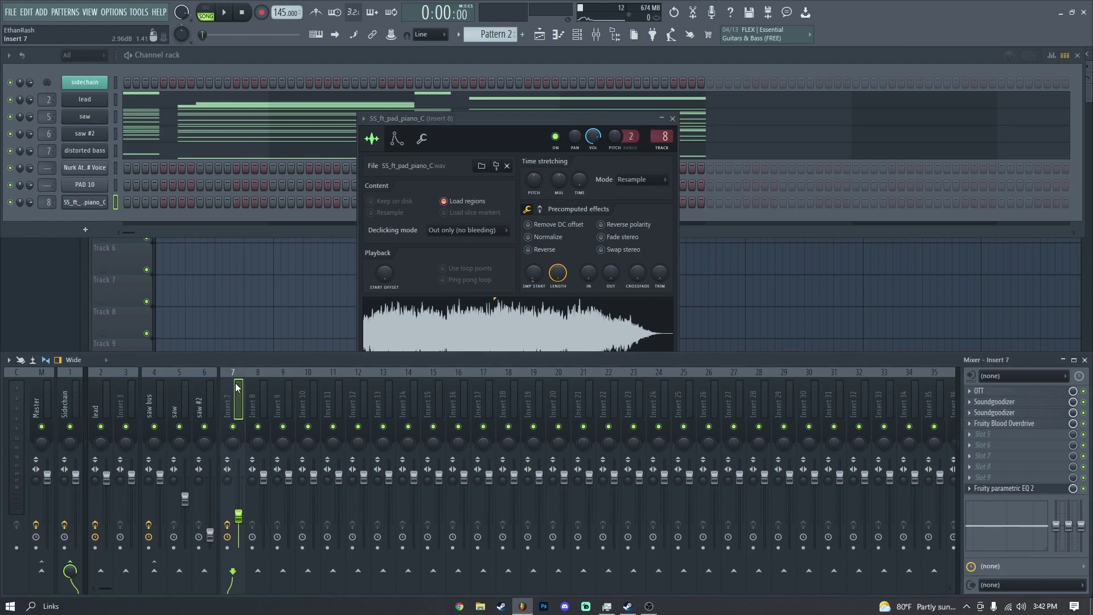
double_click(240, 389)
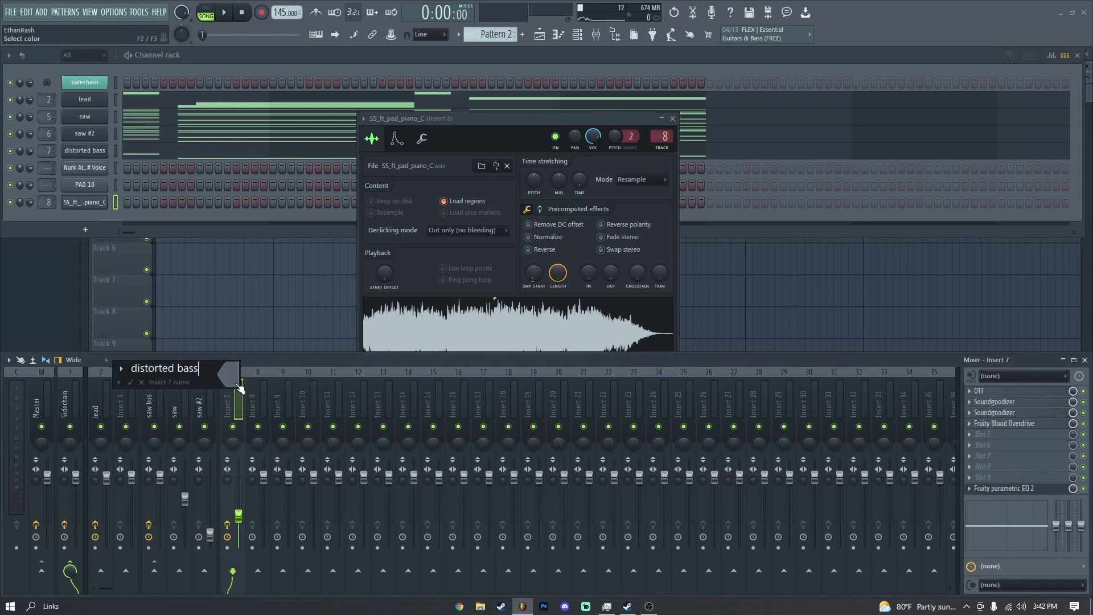
text(distorted bass)
key(Return)
Step: Add a separator before mixer track 8 and route that track only into the saw bus
right_click(268, 398)
click(297, 488)
click(46, 567)
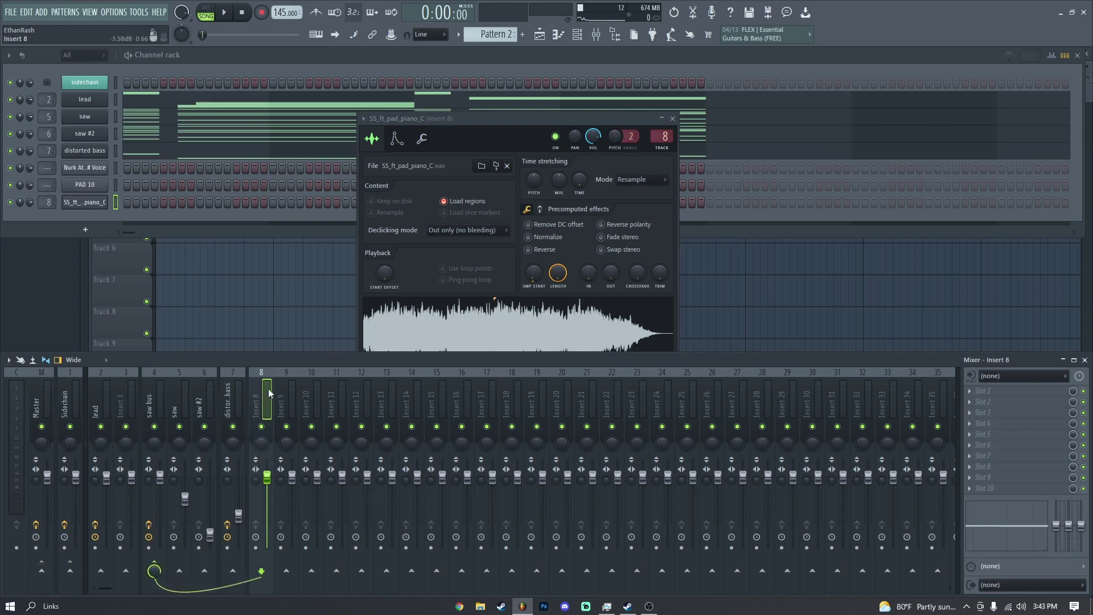
Step: Move the SS_ft_pad_piano_C channel above PAD 10, and assign PAD 10 to mixer track 9 routed only into the saw bus
click(87, 206)
mouse_move(88, 207)
mouse_down()
mouse_move(87, 171)
mouse_move(98, 204)
mouse_up()
click(85, 185)
click(85, 185)
scroll(796, 154, up, 9)
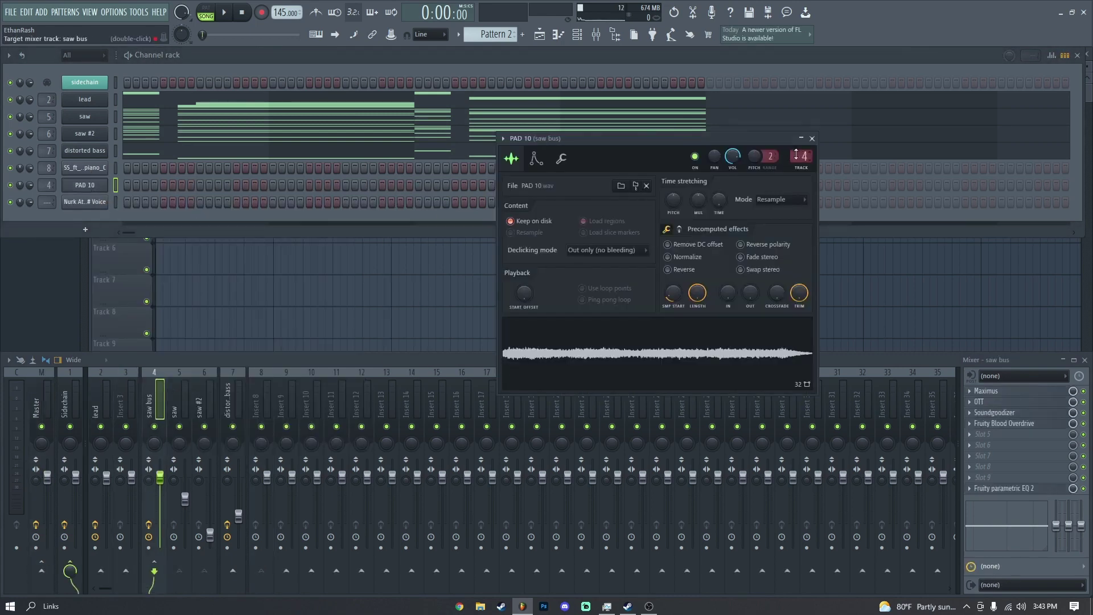
click(41, 567)
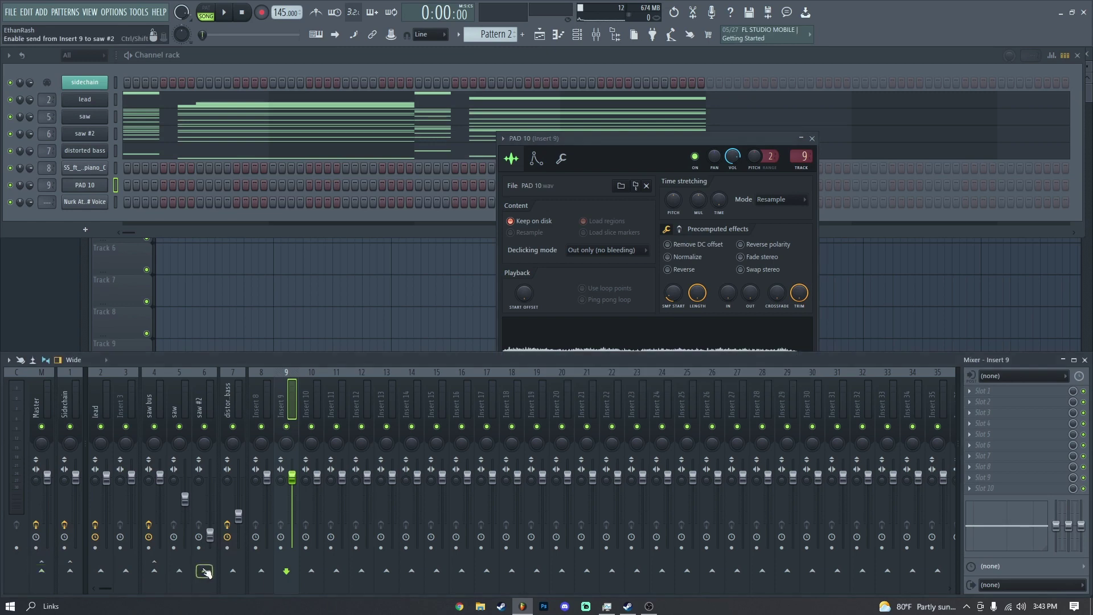
click(154, 571)
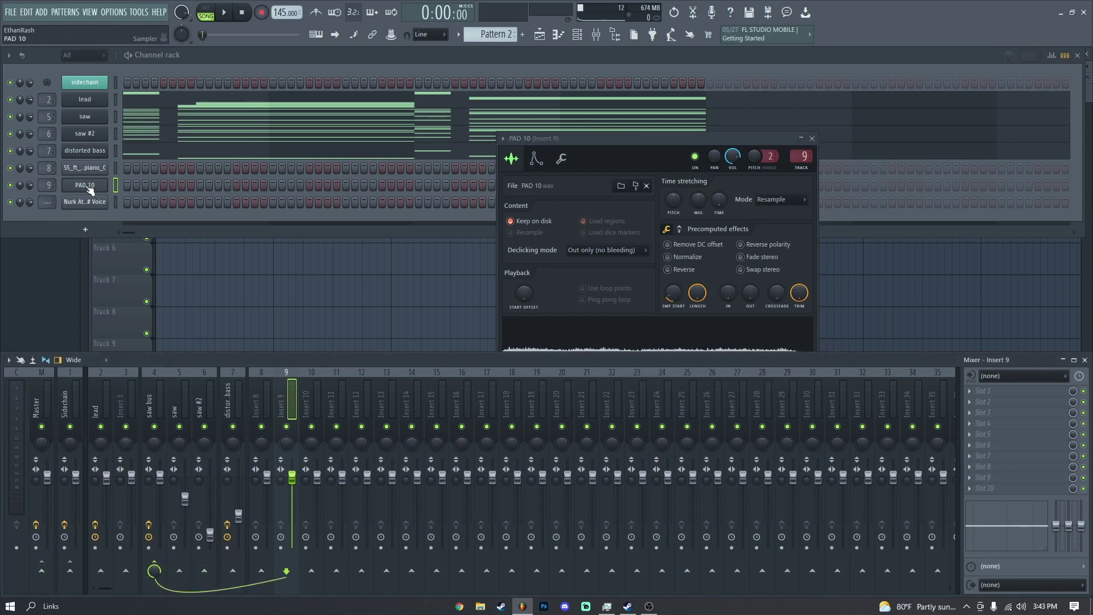
Step: Shorten the volume envelope attack of the Nurk Atmos D# Voice channel
click(84, 201)
drag(210, 196, 505, 147)
click(430, 167)
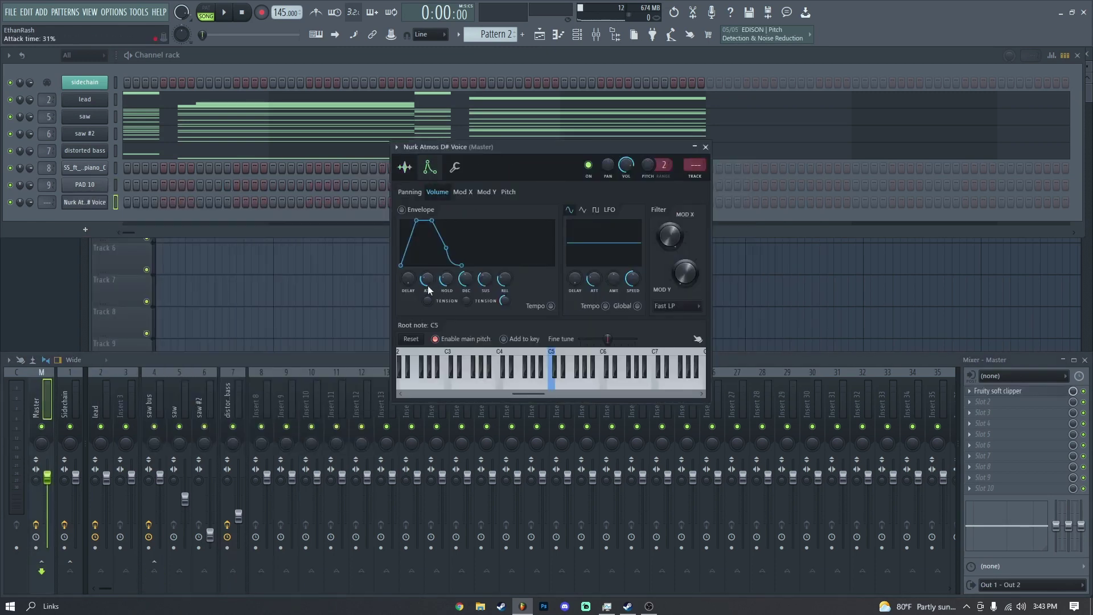
click(405, 167)
Step: Assign Nurk Atmos D# Voice to mixer track 10 and route that track only into the saw bus
scroll(693, 164, up, 10)
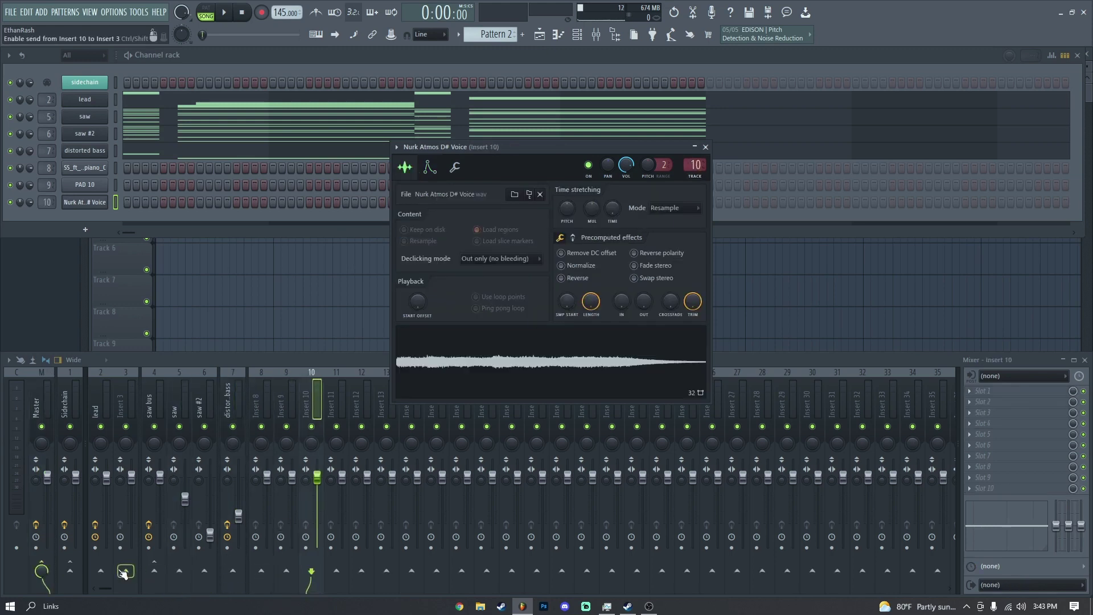
click(103, 570)
click(154, 568)
Step: Audition the three pad channels and check their levels on mixer tracks 8, 9 and 10
click(266, 394)
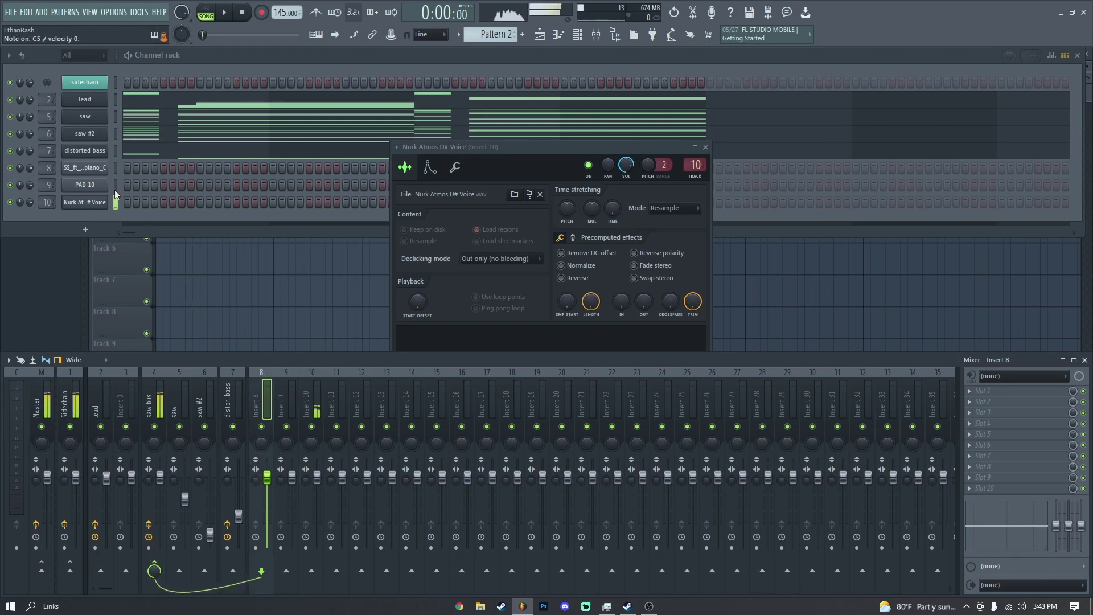
click(114, 170)
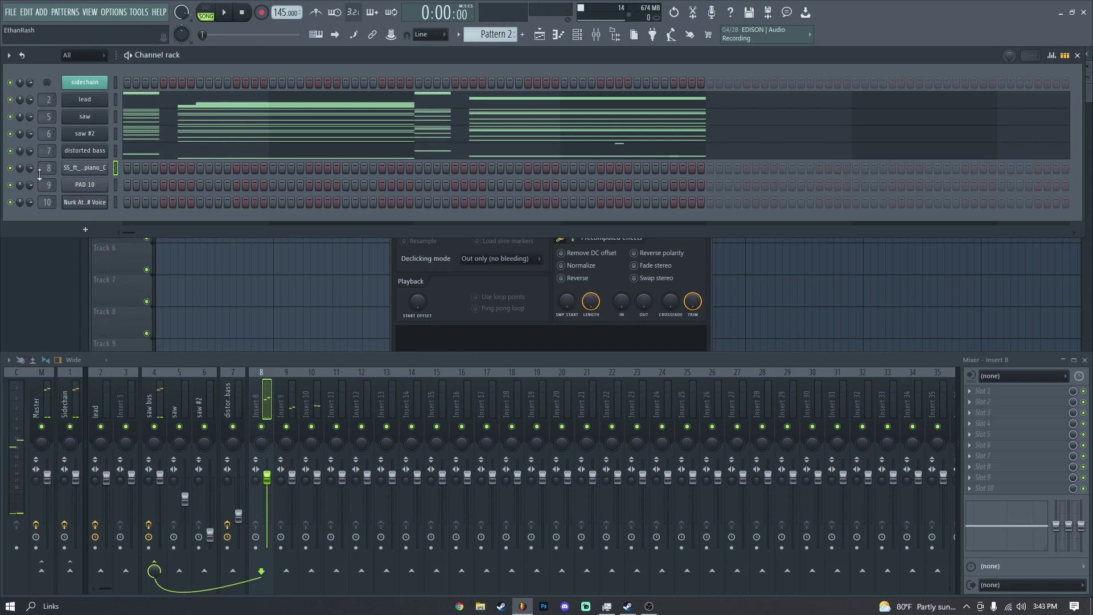
click(289, 406)
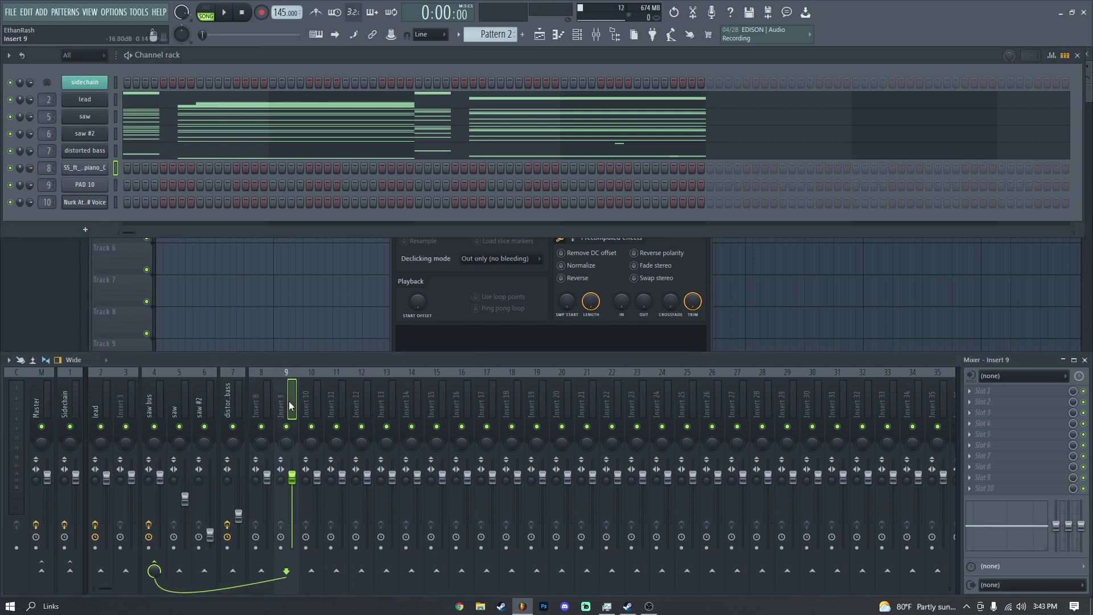
click(267, 401)
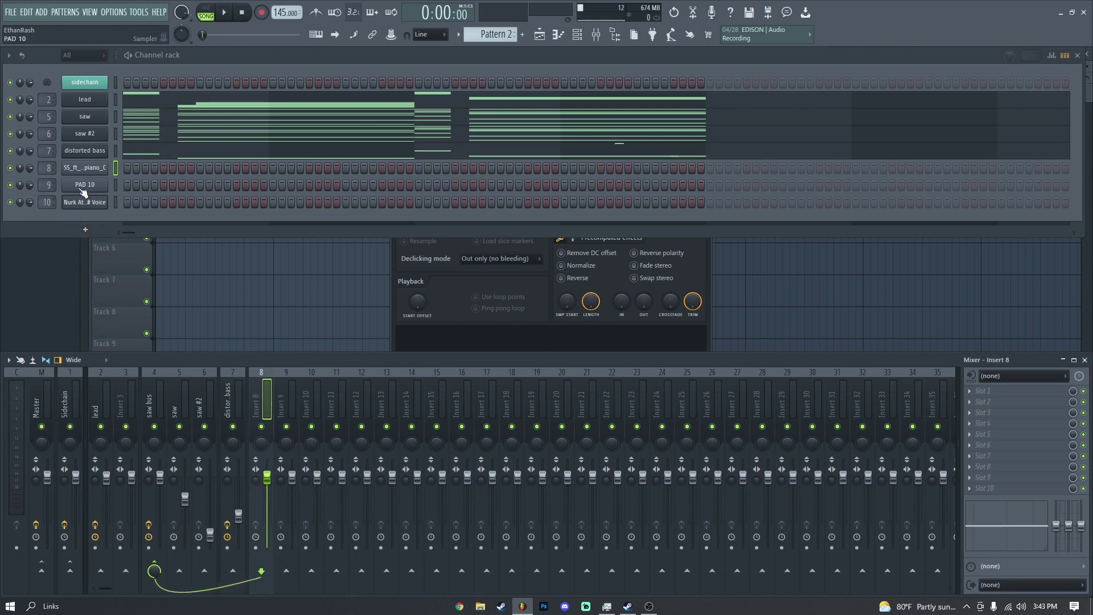
click(287, 413)
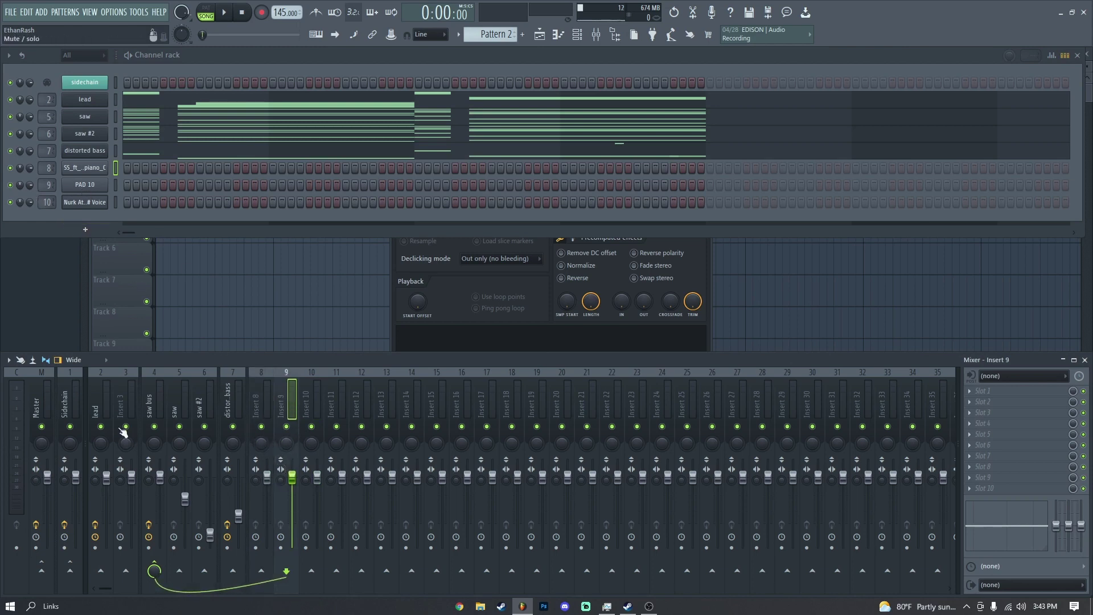
Step: Draw four C5 notes in PAD 10's piano roll, matching the start and length of each saw chord
right_click(94, 194)
click(110, 215)
scroll(57, 330, down, 3)
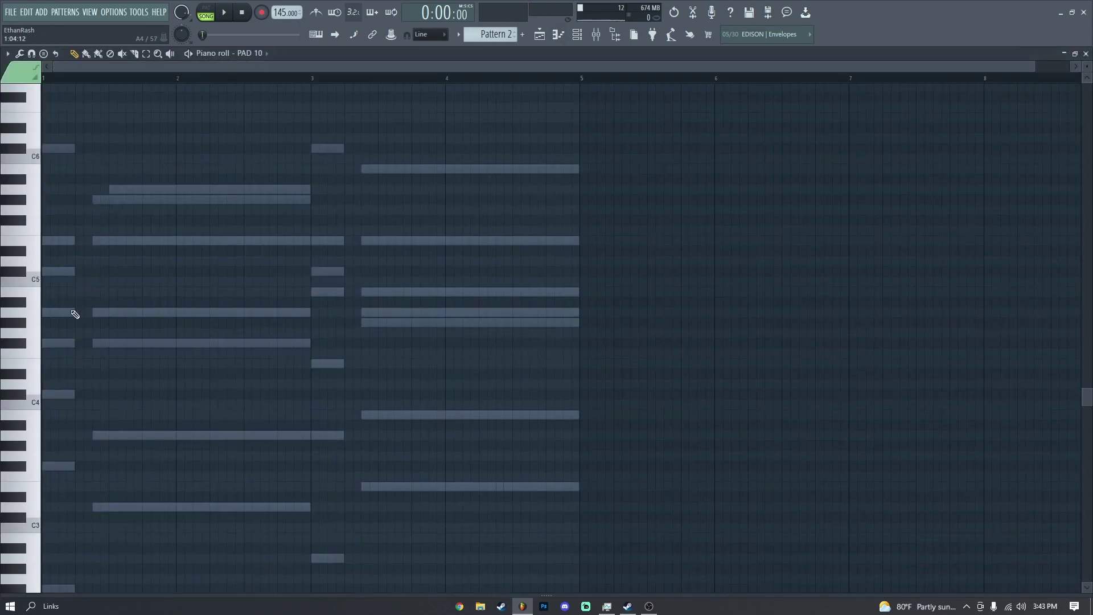
drag(237, 291, 236, 280)
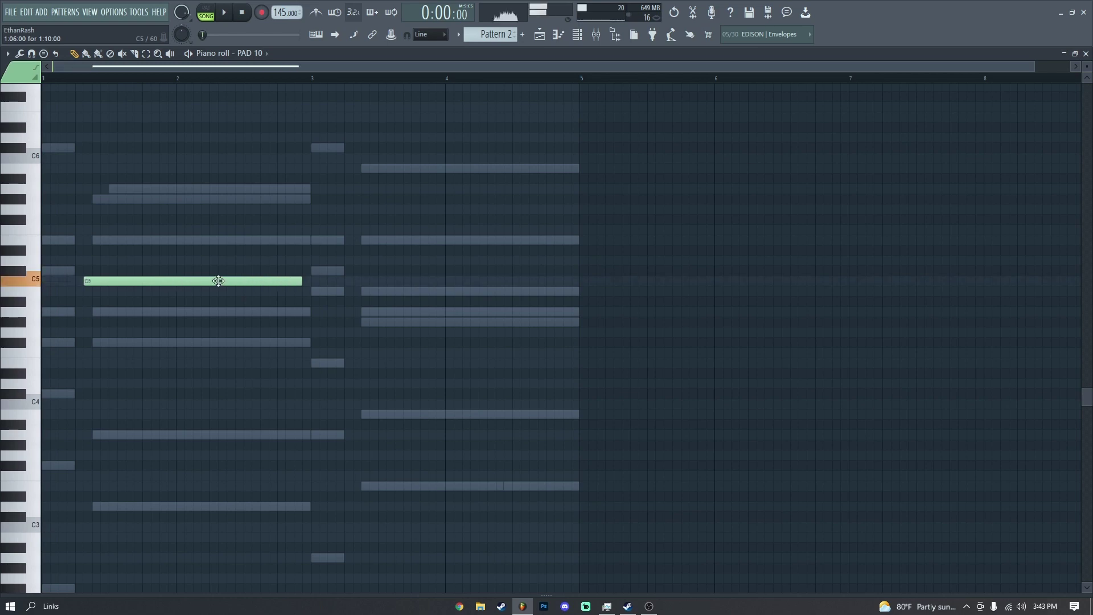
drag(228, 281, 33, 260)
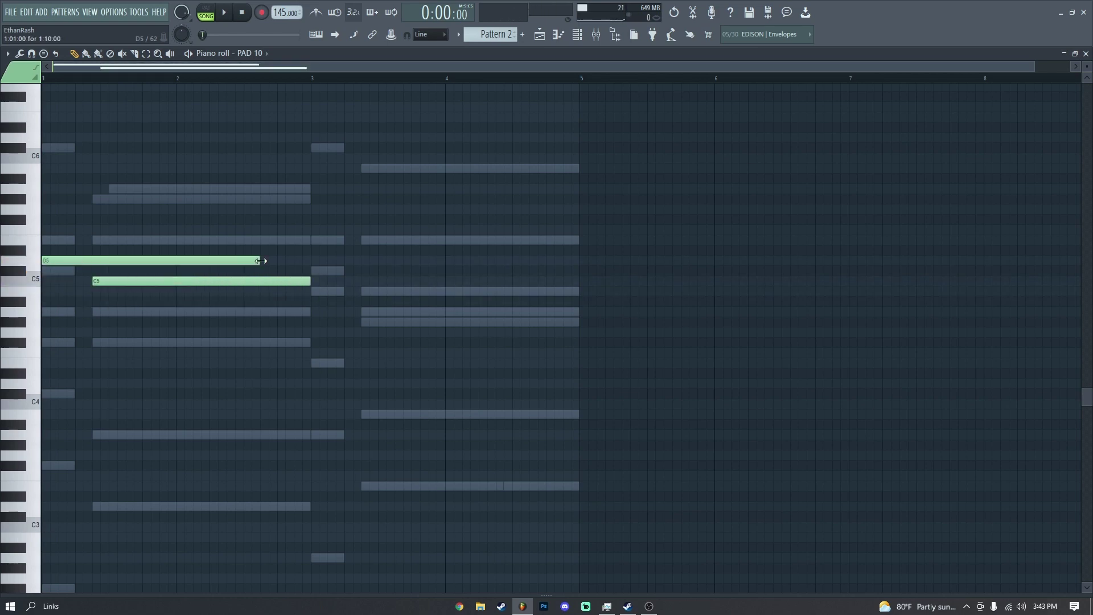
mouse_move(359, 287)
mouse_down()
mouse_move(361, 268)
mouse_move(356, 285)
mouse_up()
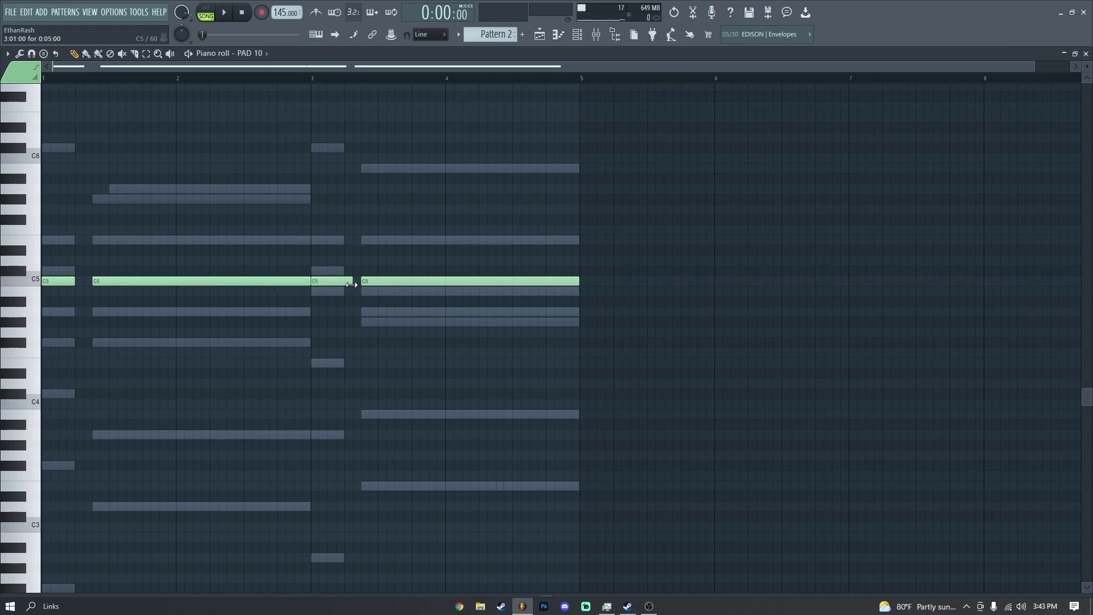
Step: Play the song with the lead muted and raise the PAD 10 fader on mixer track 9 to 125%
key(space)
click(596, 34)
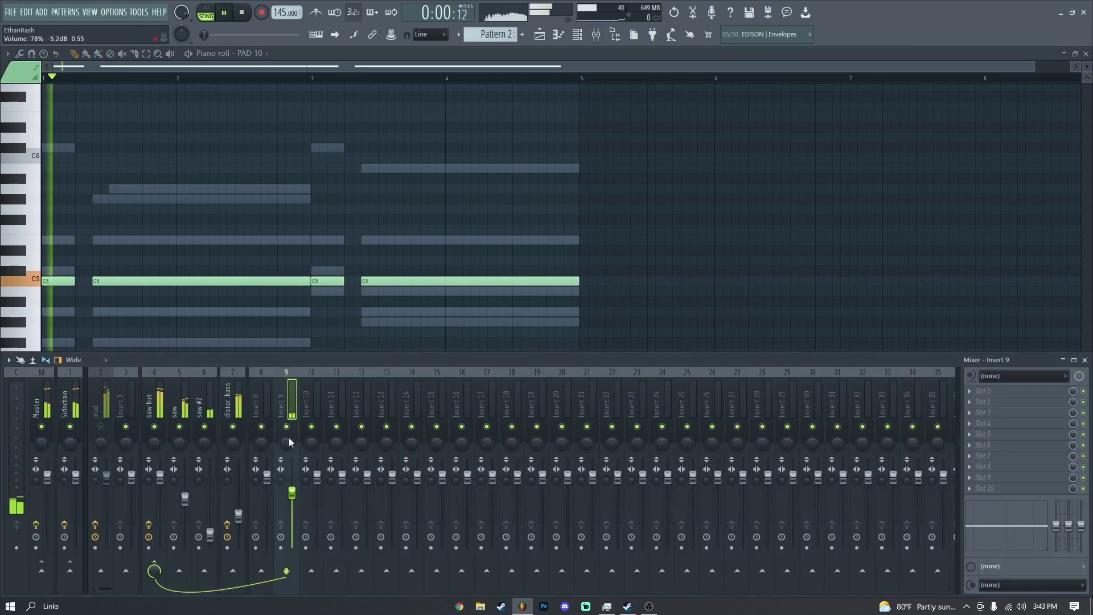
right_click(293, 491)
click(302, 485)
key(space)
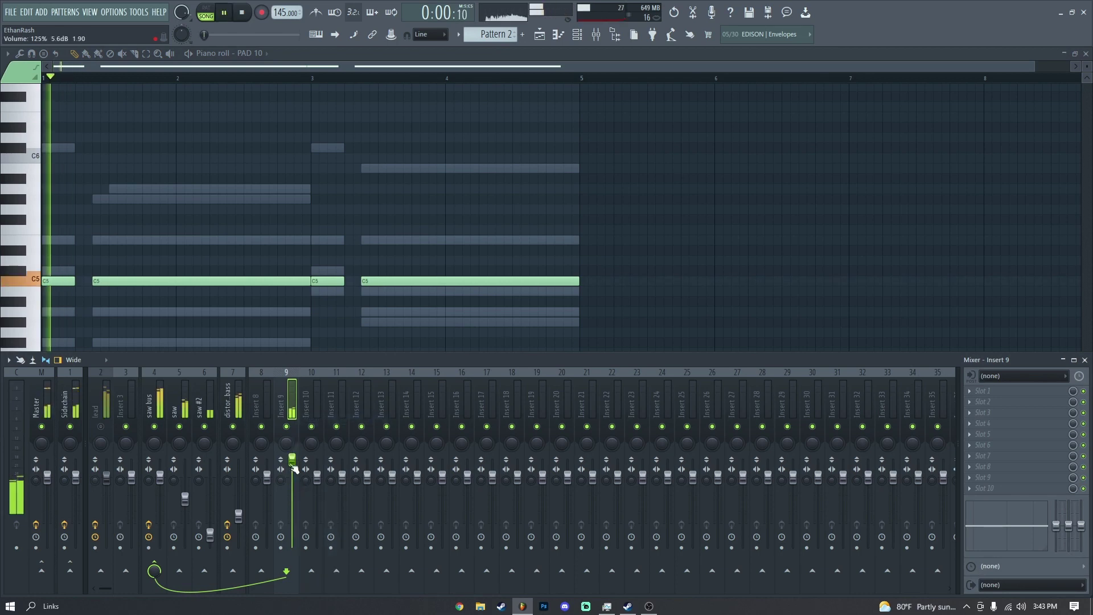
Step: Transpose the PAD 10 notes from C5 up to D5, auditioning the pitches against the other channels
key(F9)
key(Down)
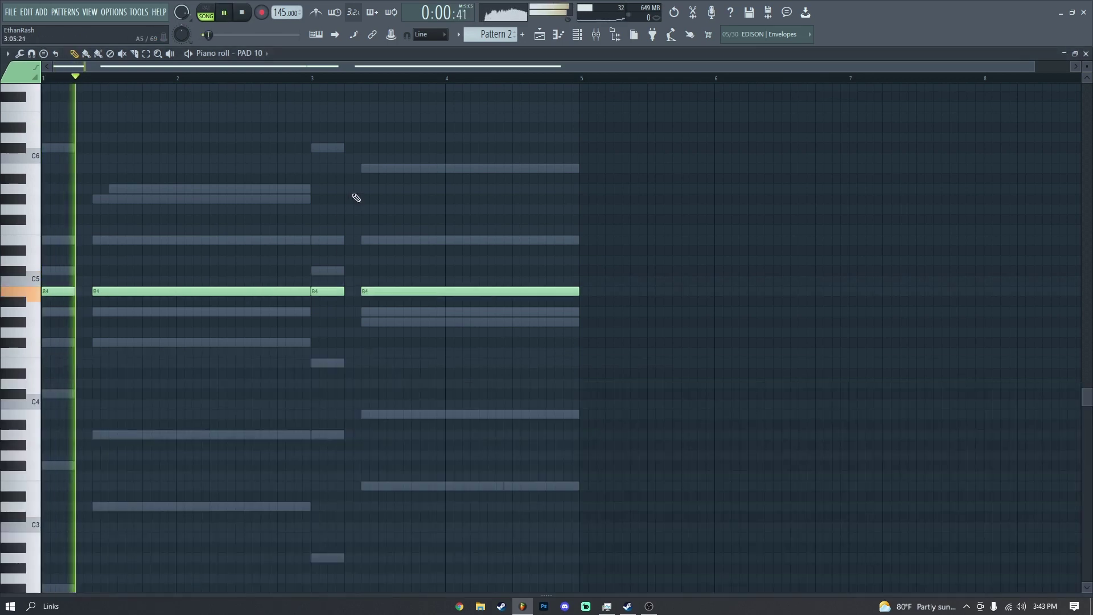
key(space)
key(Up)
key(Up)
key(space)
key(Up)
key(space)
key(space)
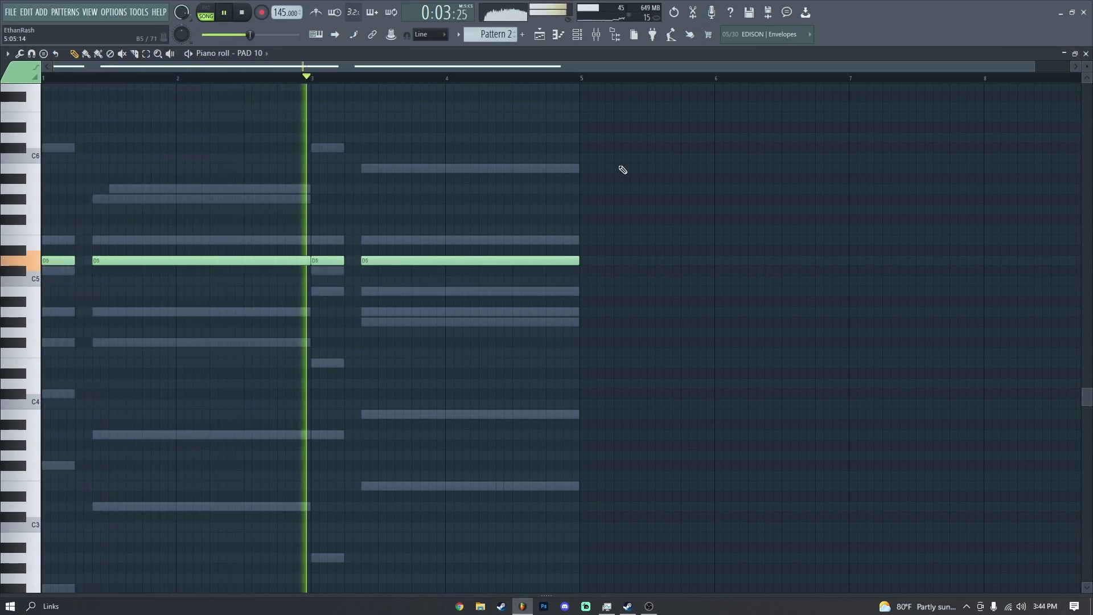
Step: Return to the mixer, solo Insert 9 and reset its volume to 100%
key(F7)
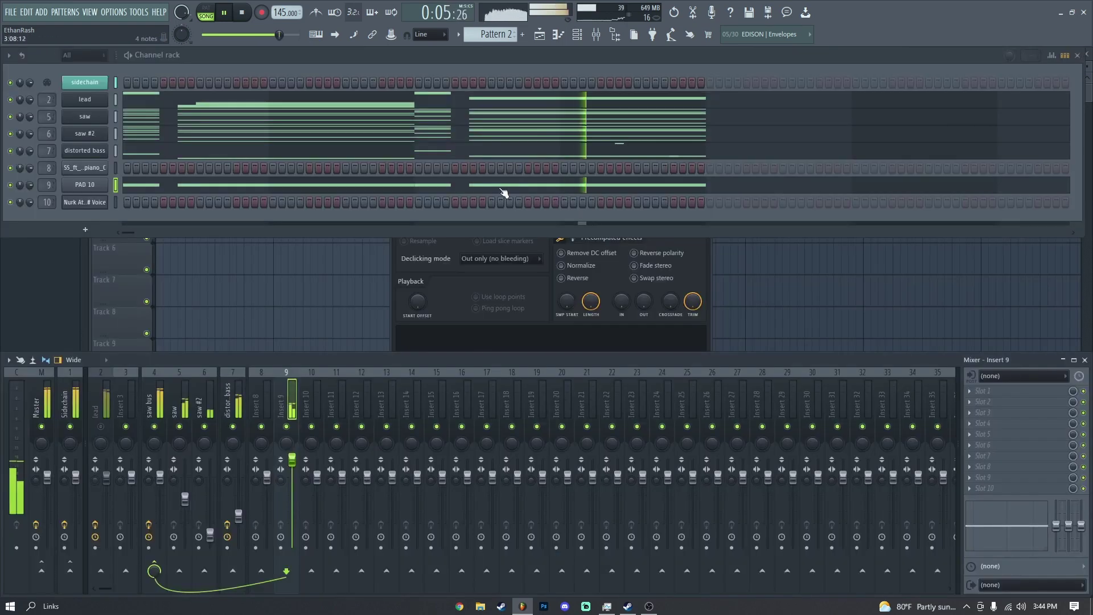
drag(292, 467, 292, 477)
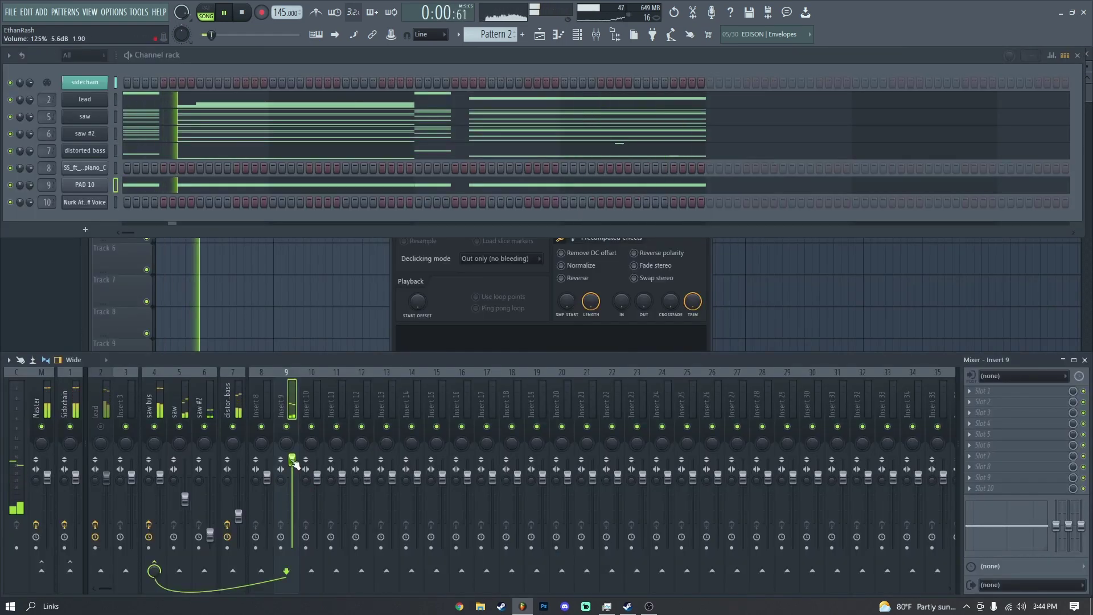
right_click(286, 426)
right_click(291, 479)
key(space)
Step: Add the OTT compressor to Insert 9 with a depth of about 31% and audition it with the other tracks
click(991, 390)
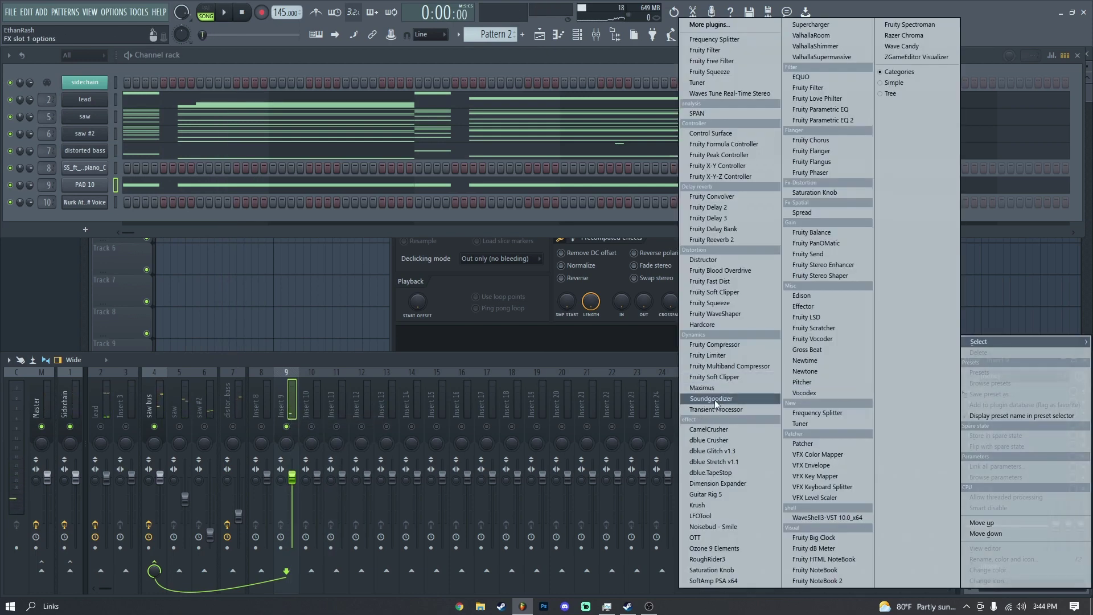
click(706, 538)
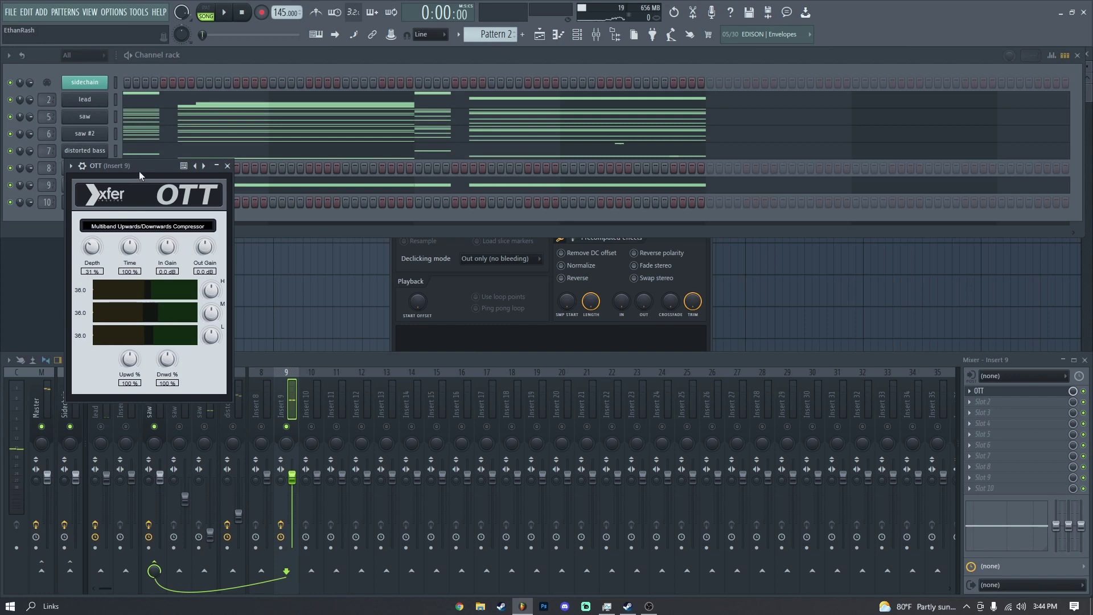
drag(139, 172, 327, 177)
key(space)
scroll(281, 257, up, 2)
click(415, 171)
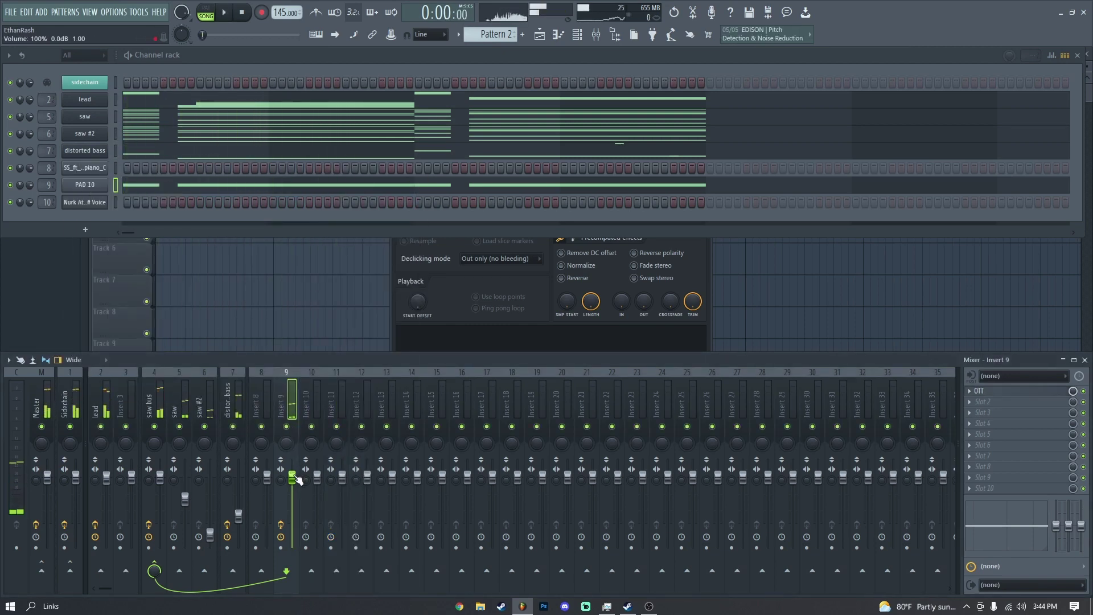
Step: Lower the lead track's volume slightly and try Insert 9 at about 111% before resetting it to 100%
drag(107, 477, 106, 487)
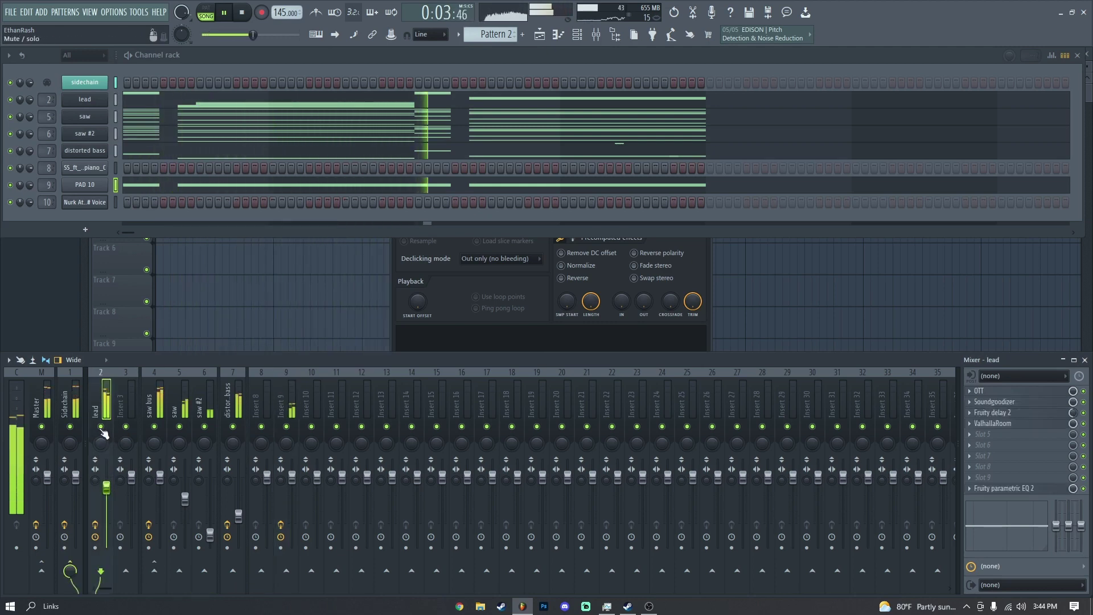
click(291, 394)
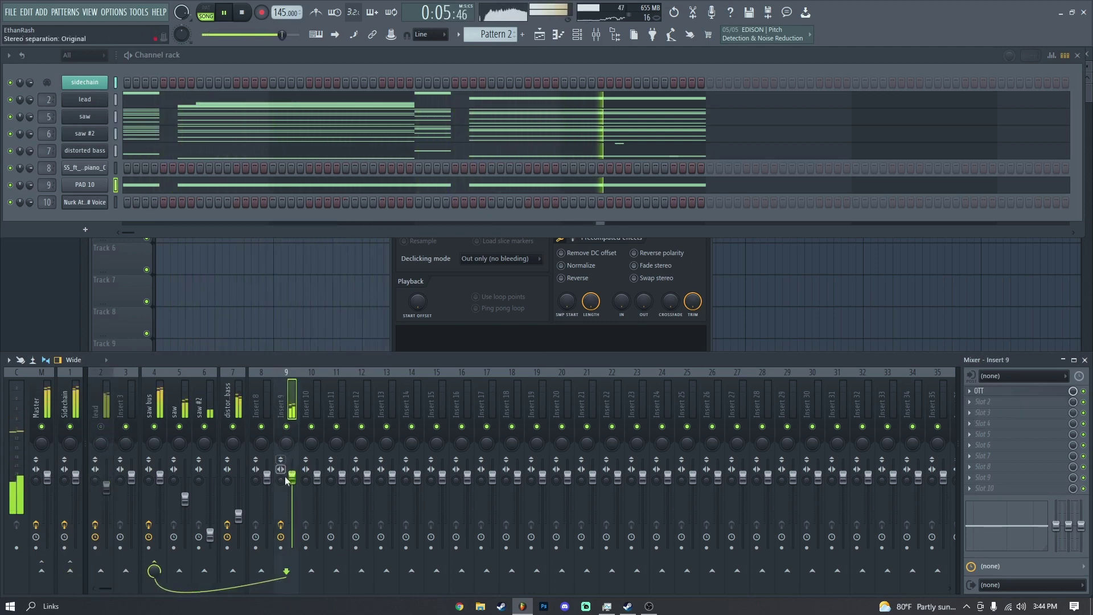
drag(293, 477, 293, 472)
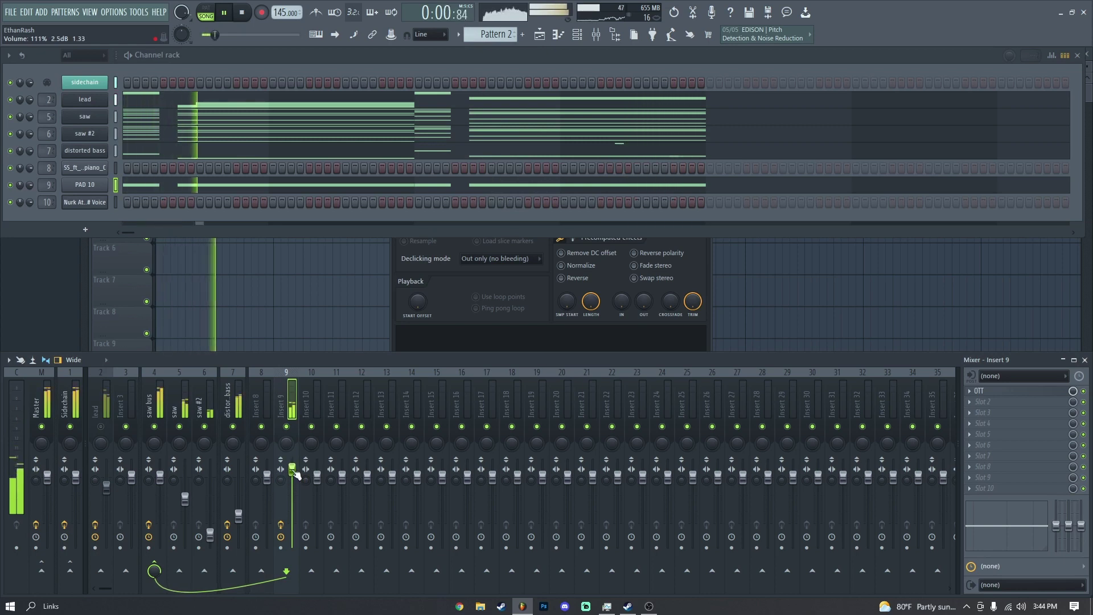
right_click(292, 470)
click(323, 422)
key(space)
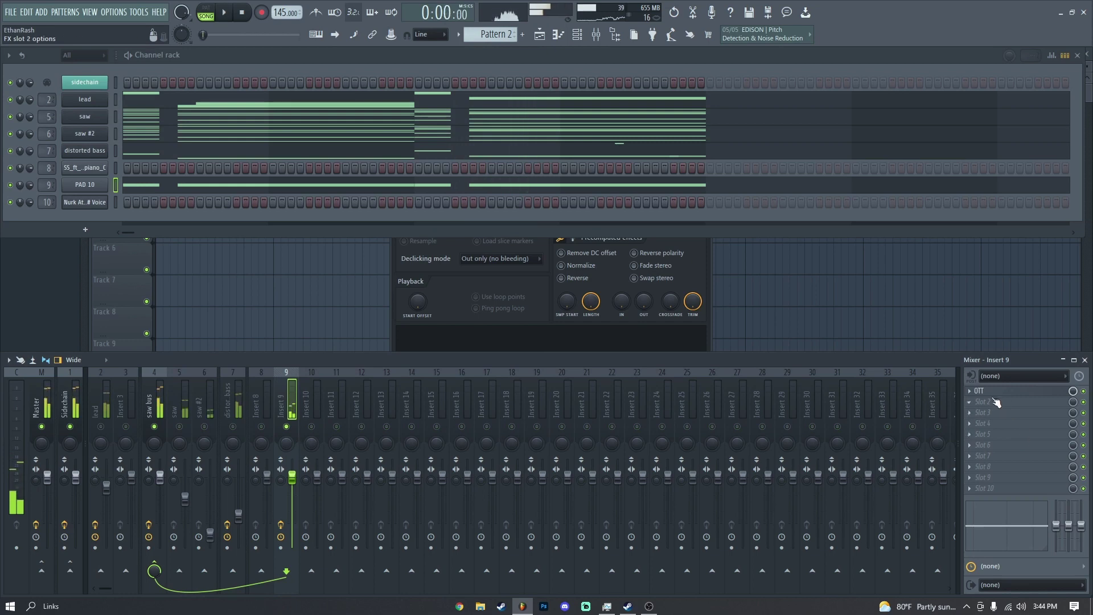
Step: Insert Fruity Compressor ahead of OTT on Insert 9 and set its threshold to -32.8 dB
click(969, 390)
mouse_move(978, 341)
click(714, 344)
drag(301, 179, 569, 183)
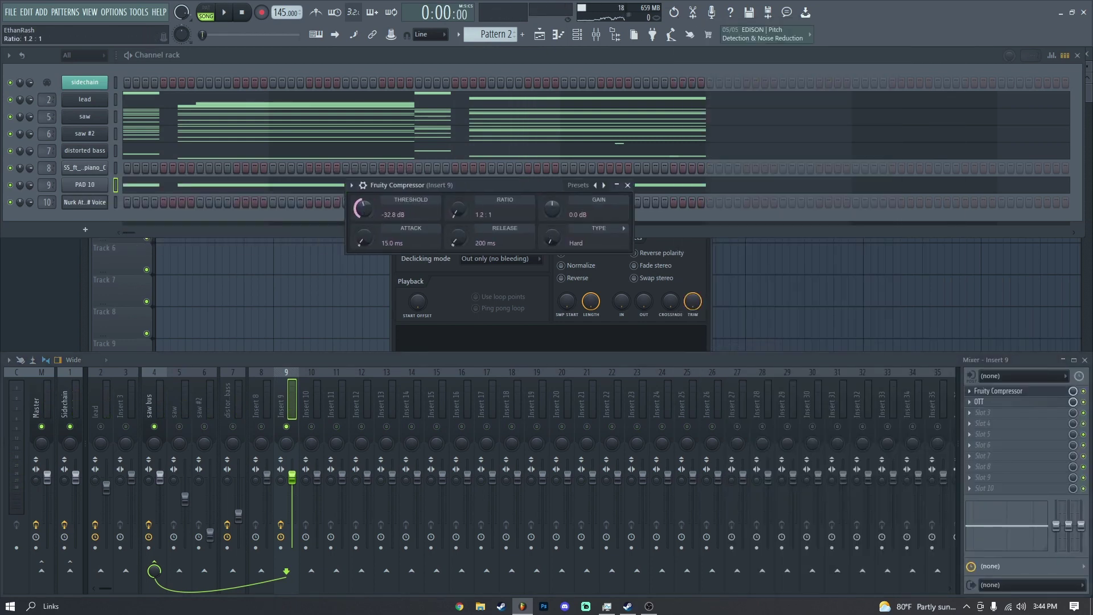
Step: Set the compressor's ratio to 1.8 : 1 and raise its gain while auditioning it against the full mix
key(space)
drag(552, 211, 563, 211)
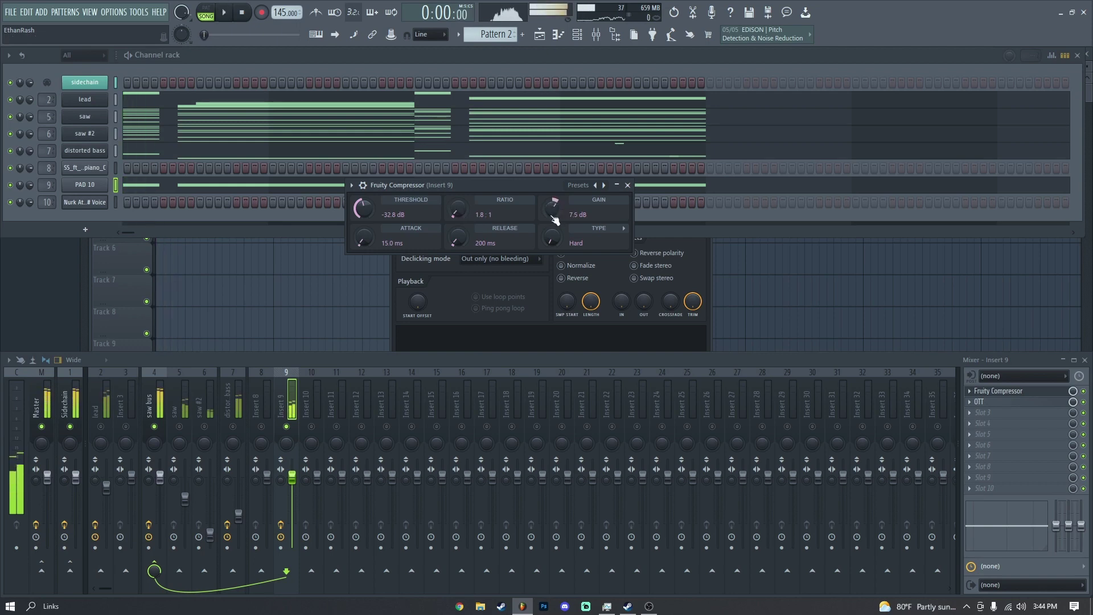
right_click(286, 427)
drag(570, 209, 570, 219)
click(618, 186)
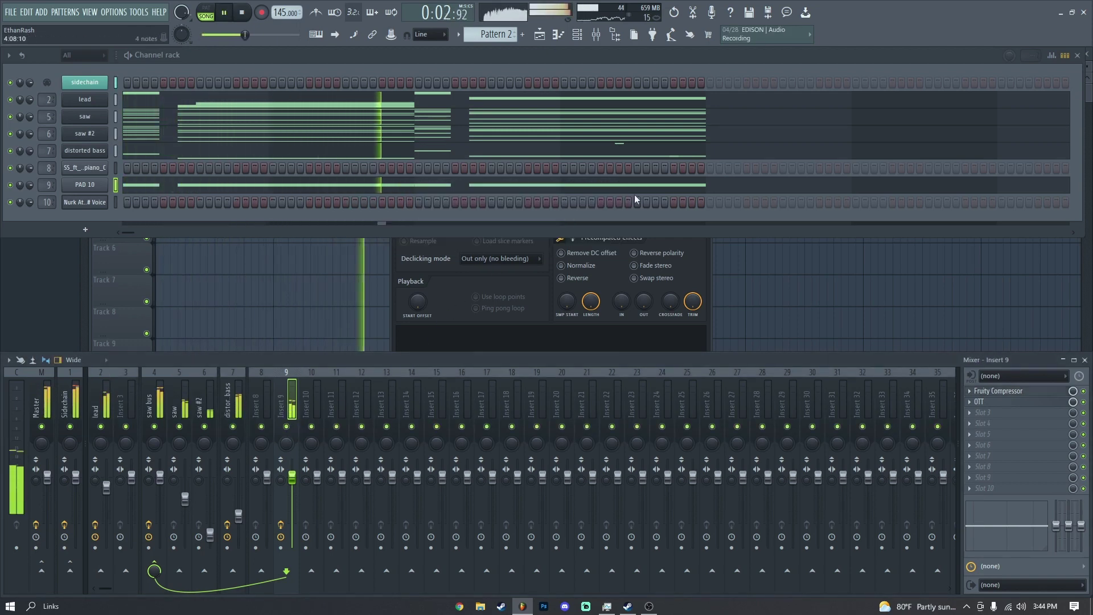
Step: Close the open sampler window and mute the lead track in the mixer
click(708, 245)
click(706, 147)
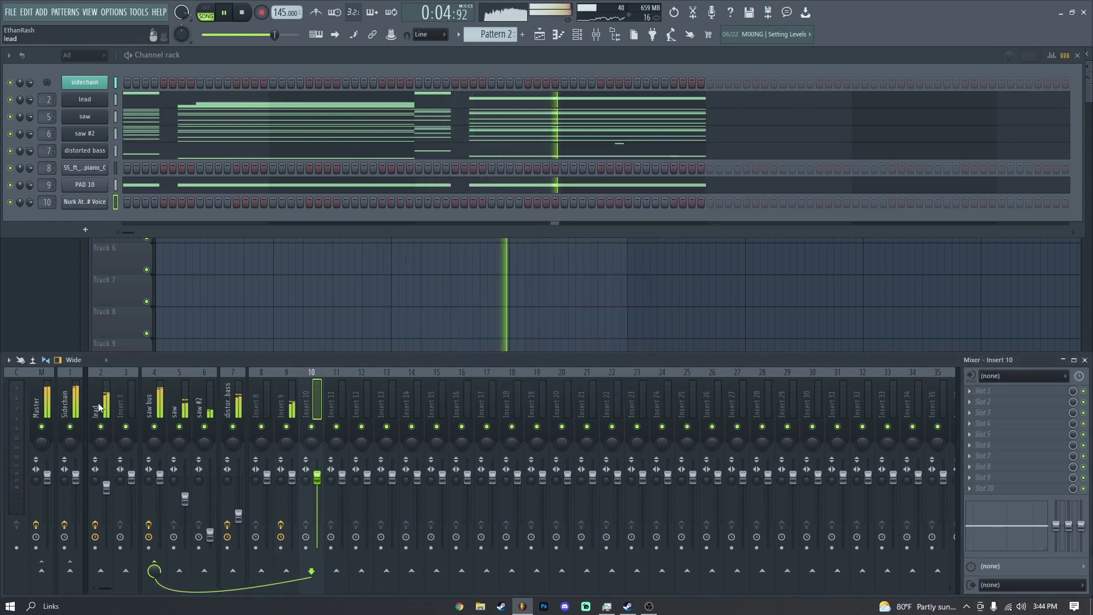
click(101, 427)
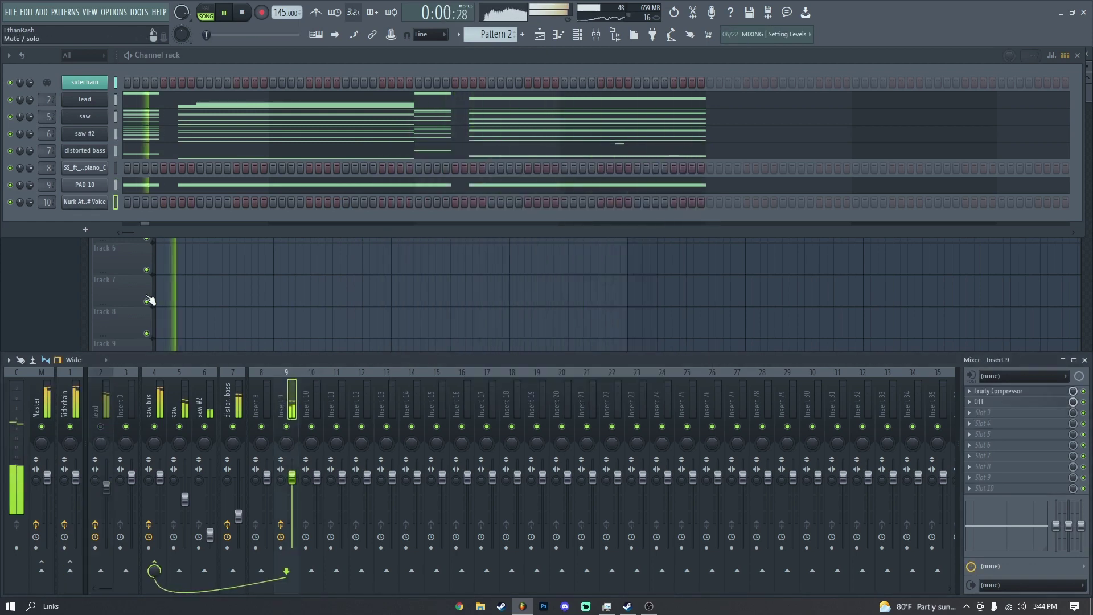
key(space)
Step: Copy the PAD 10 notes into the SS_ft_pad_piano_C channel and open them in the piano roll
click(89, 167)
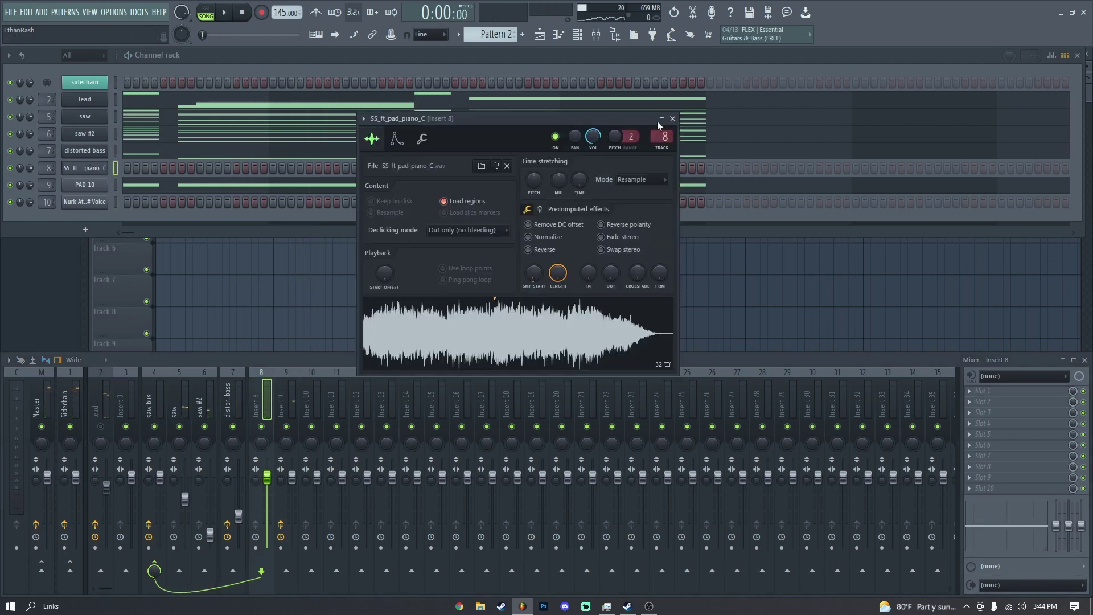
click(672, 118)
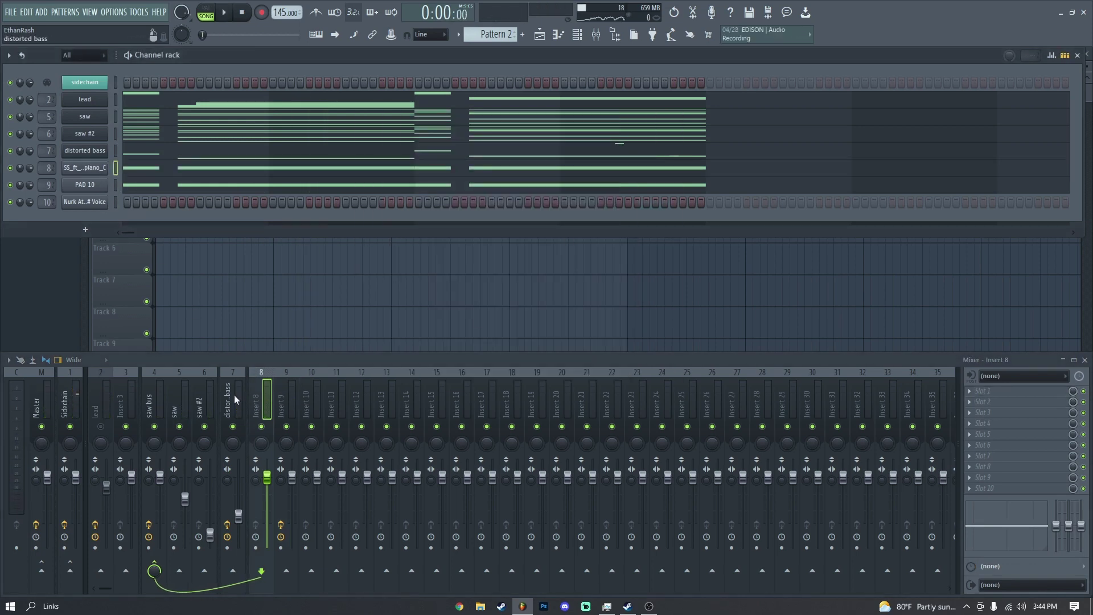
click(153, 172)
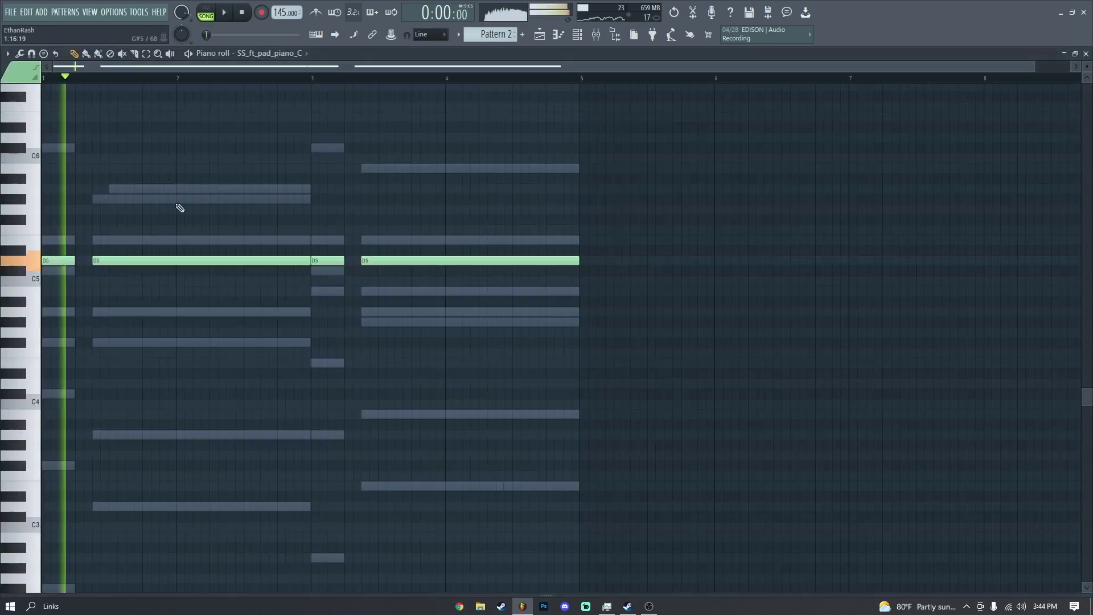
Step: Move the SS_ft_pad_piano_C notes down to A4 and layer a duplicate of them at E5
key(ctrl+a)
key(space)
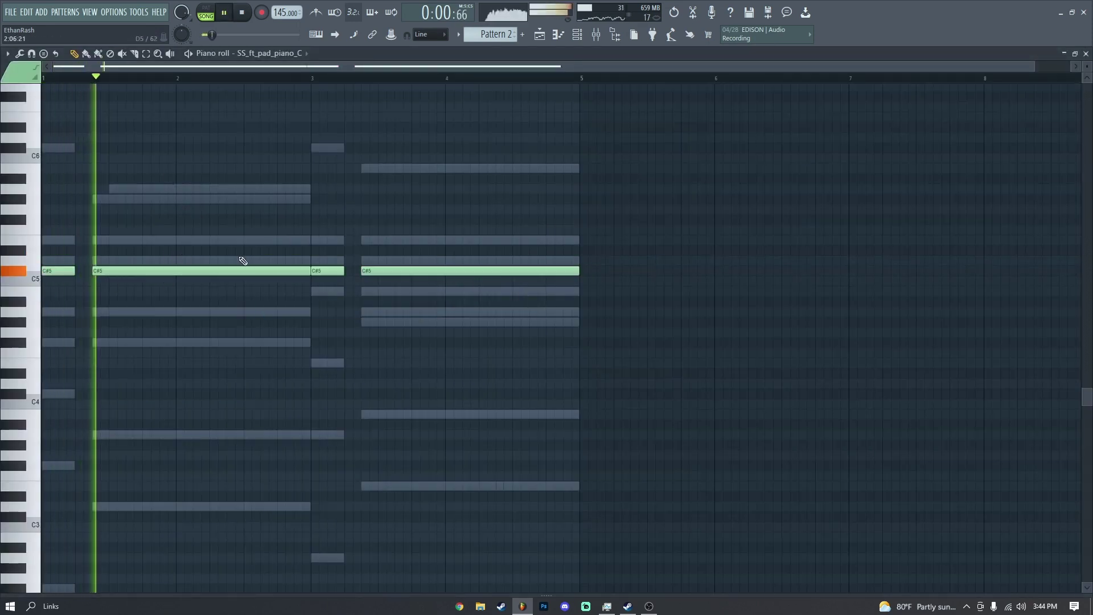
drag(154, 272, 102, 244)
key(space)
key(space)
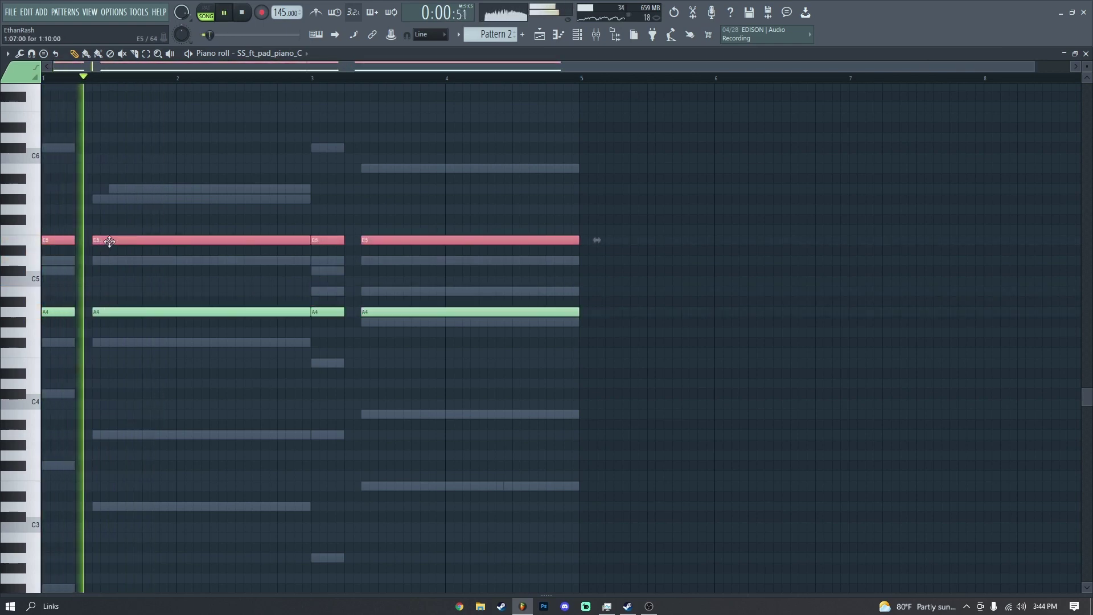
click(486, 212)
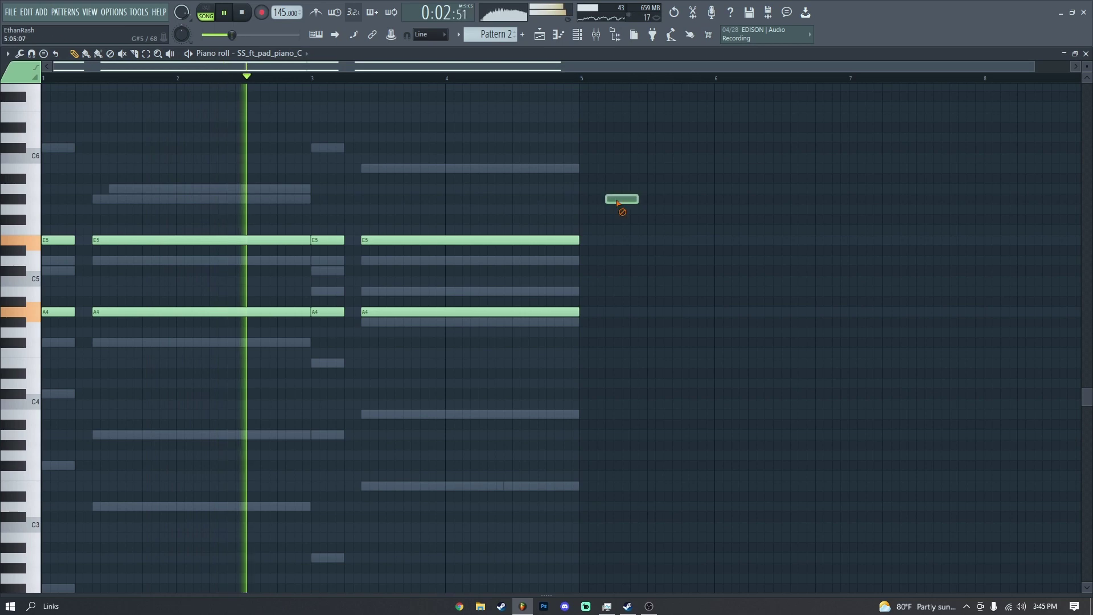
Step: Lower Insert 8's volume to about 77% and add OTT to it with a depth of about 29%
click(596, 34)
drag(267, 476, 267, 493)
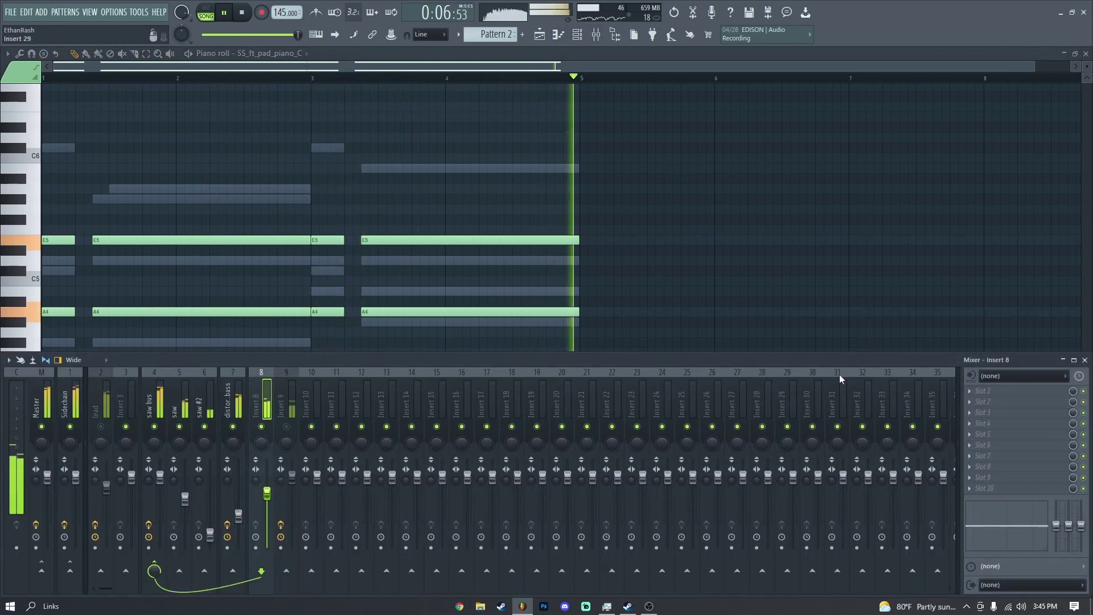
click(975, 391)
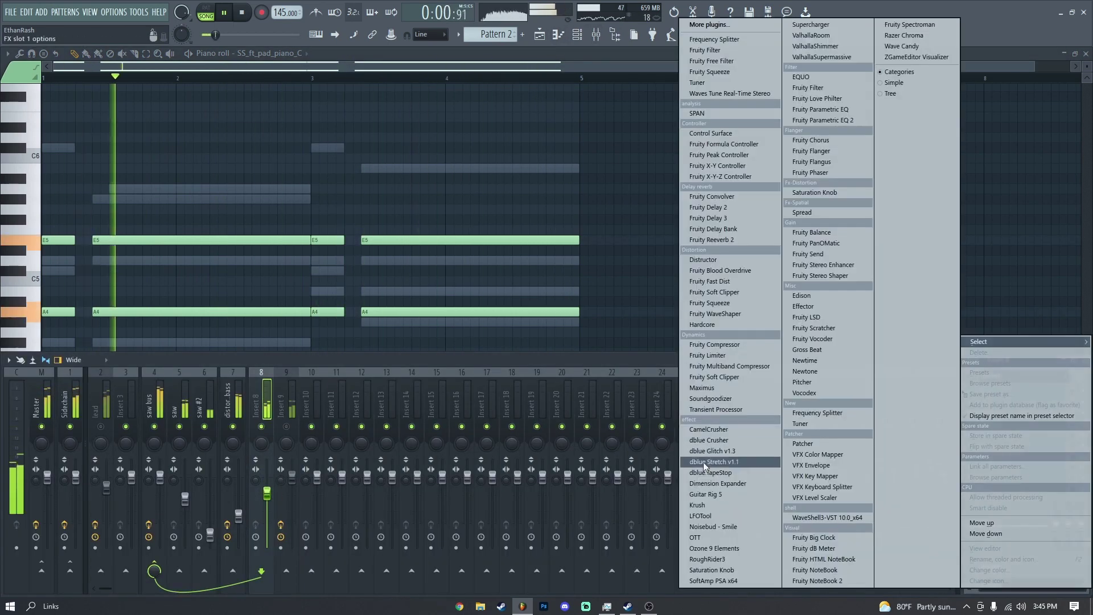
click(714, 535)
drag(71, 213, 72, 288)
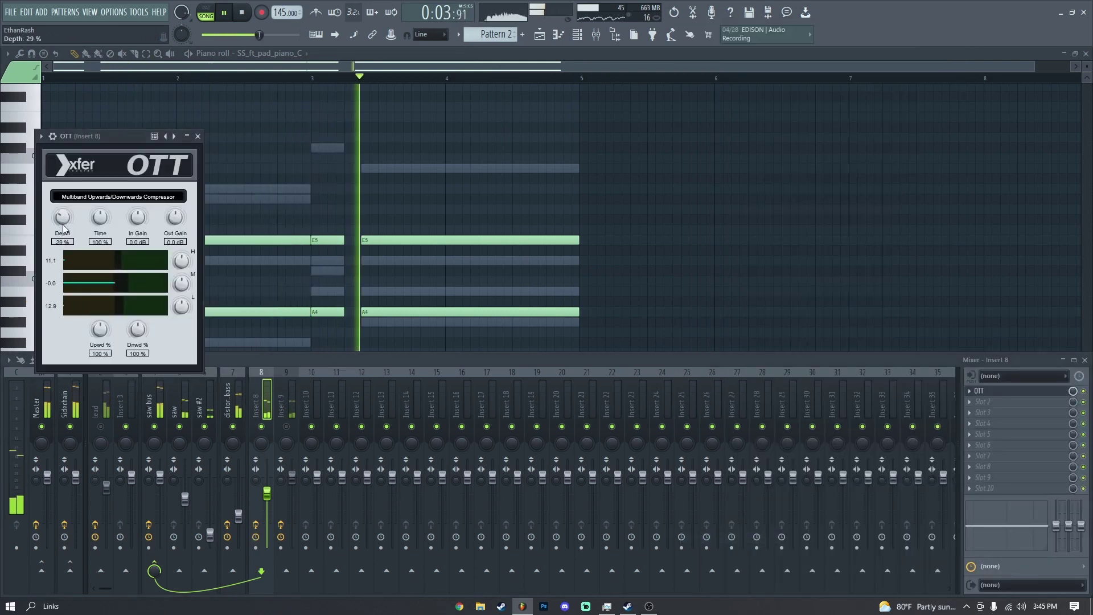
click(198, 136)
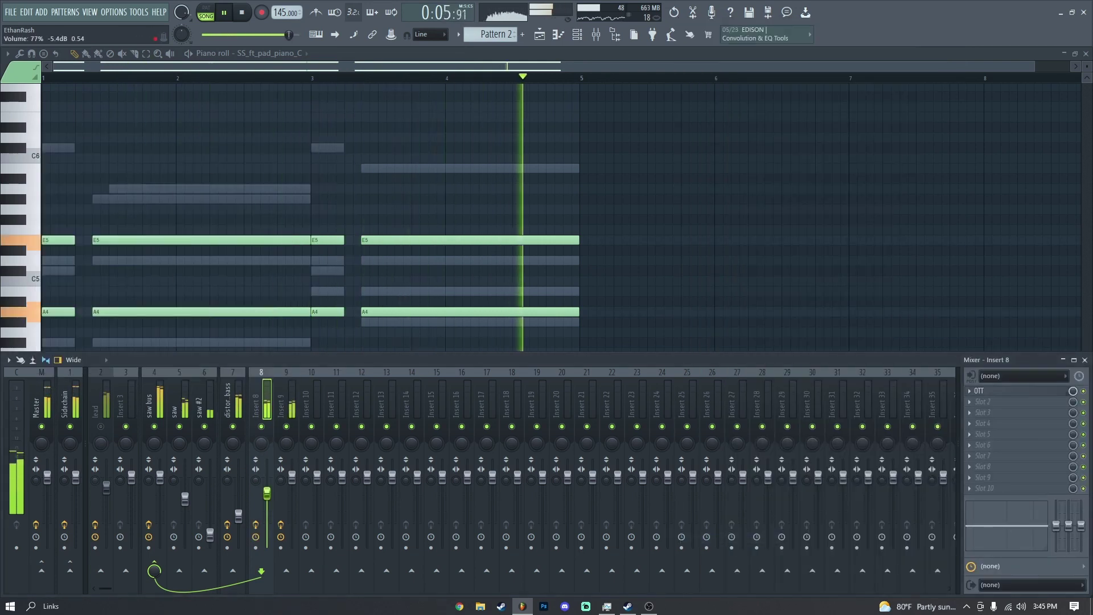
Step: Reduce Insert 8's volume to about 71% and unmute the lead track with its ValhallaRoom reverb bypassed
drag(269, 504, 273, 504)
click(105, 426)
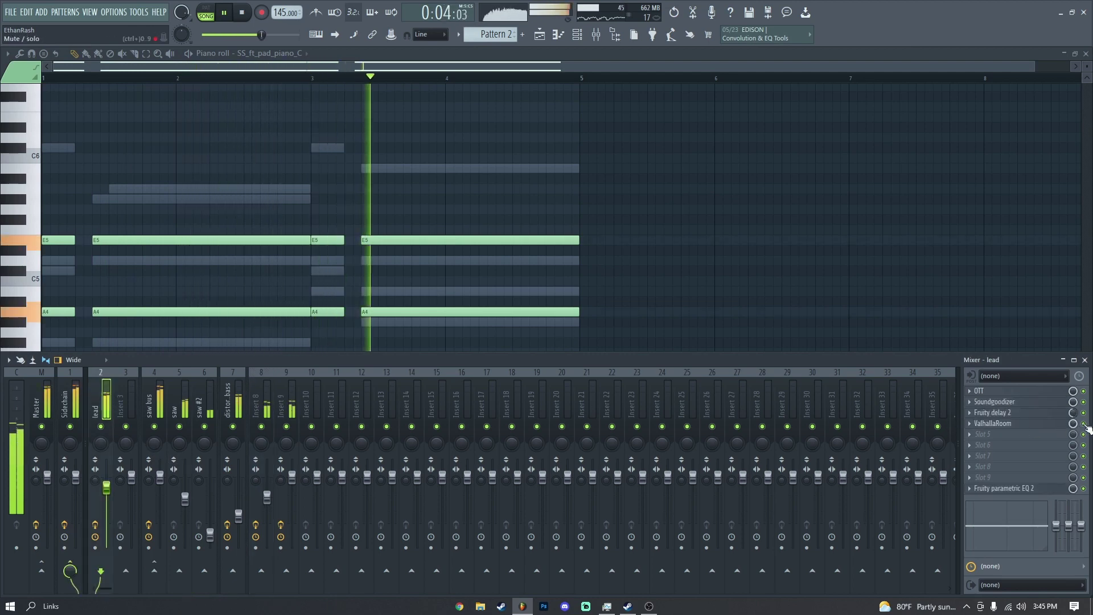
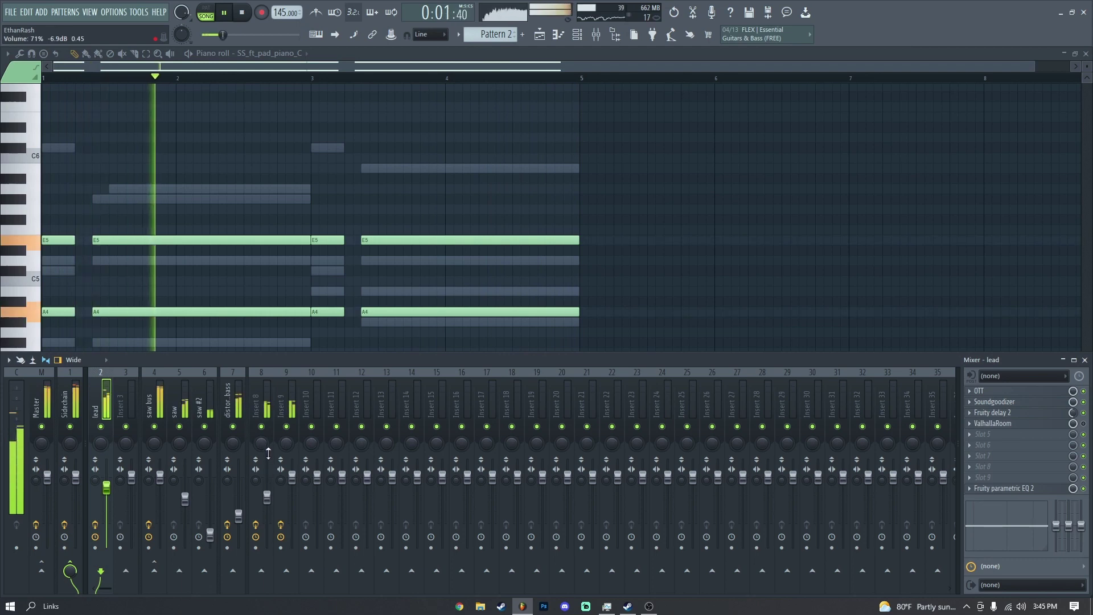
click(1085, 360)
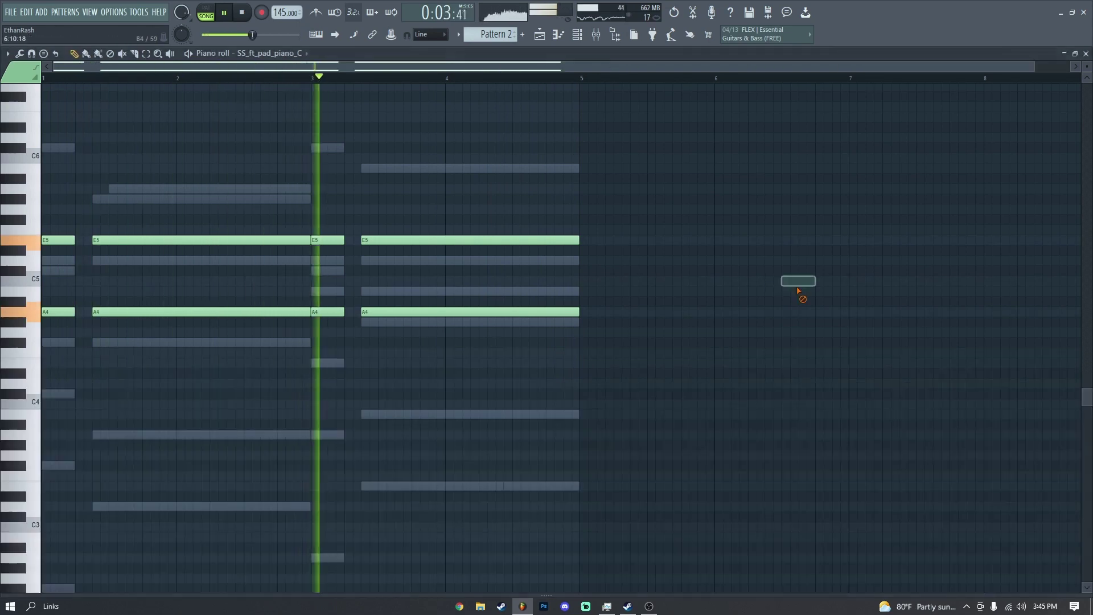
click(1086, 53)
Step: Rename the SS_ft_pad_piano_C channel to pad and the PAD 10 channel to pad #2
right_click(64, 165)
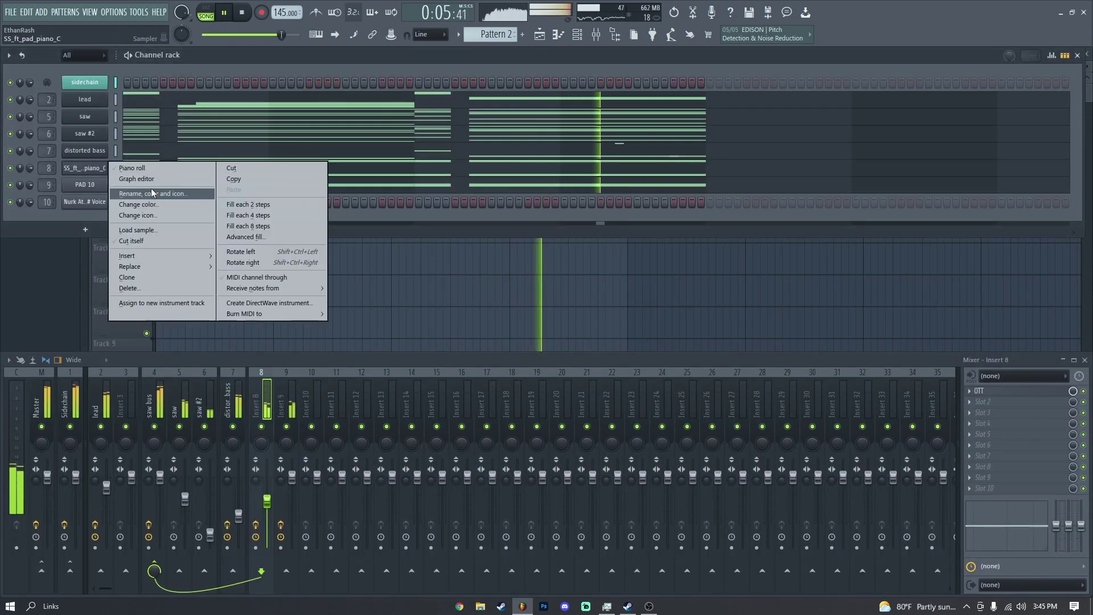
click(85, 189)
text(pad)
key(Return)
key(space)
right_click(84, 181)
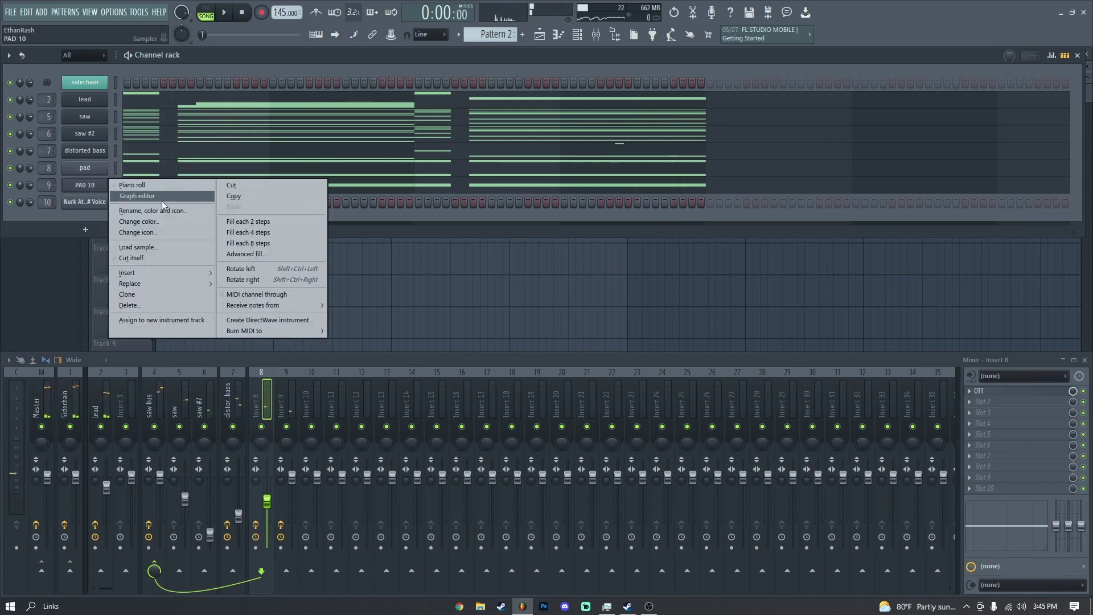
click(162, 199)
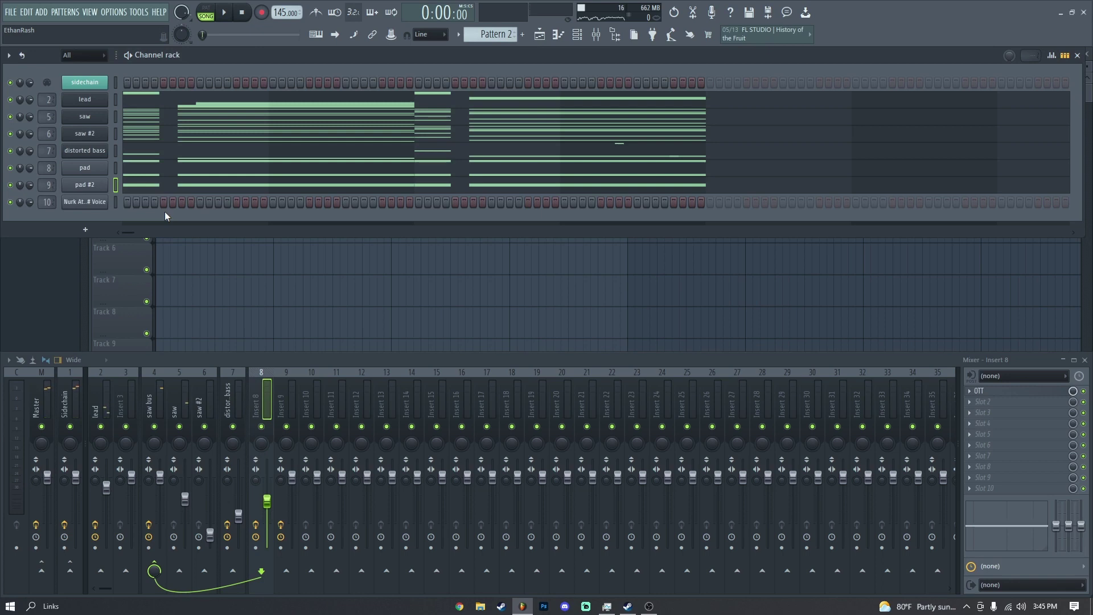
Step: Replace ValhallaRoom on the lead track with ValhallaShimmer, setting its high cut to 9790 and its low cut to about 610
click(96, 398)
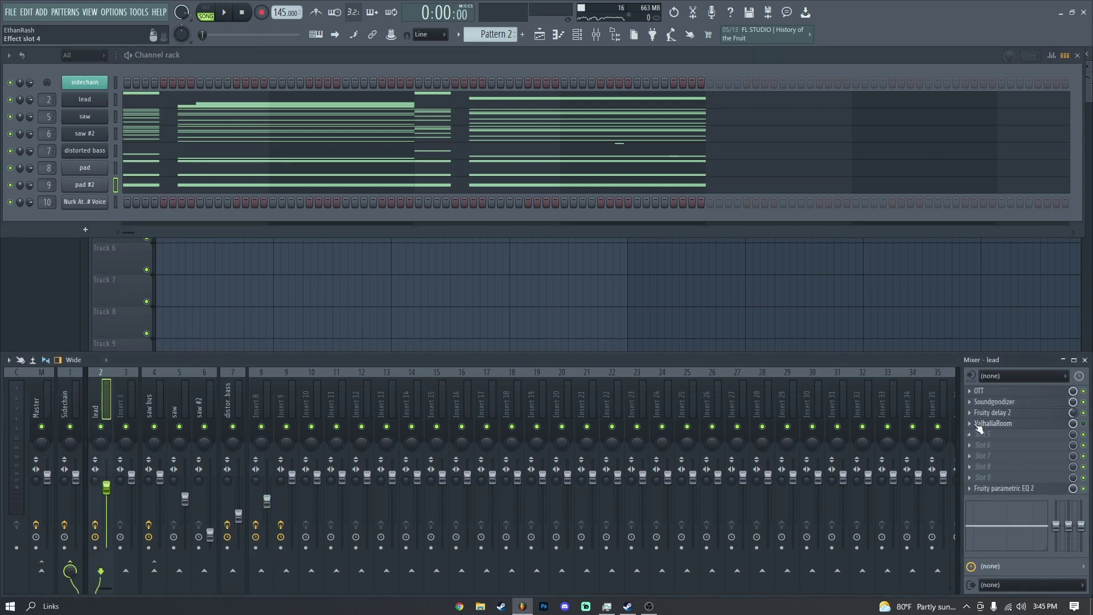
right_click(991, 423)
mouse_move(981, 341)
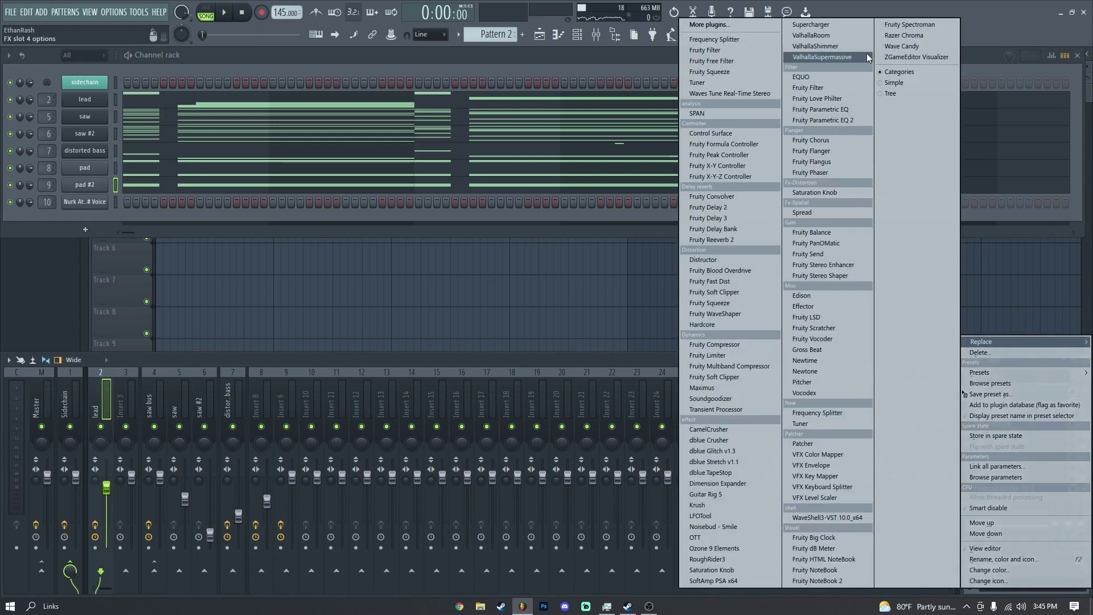
click(826, 46)
click(546, 308)
click(564, 329)
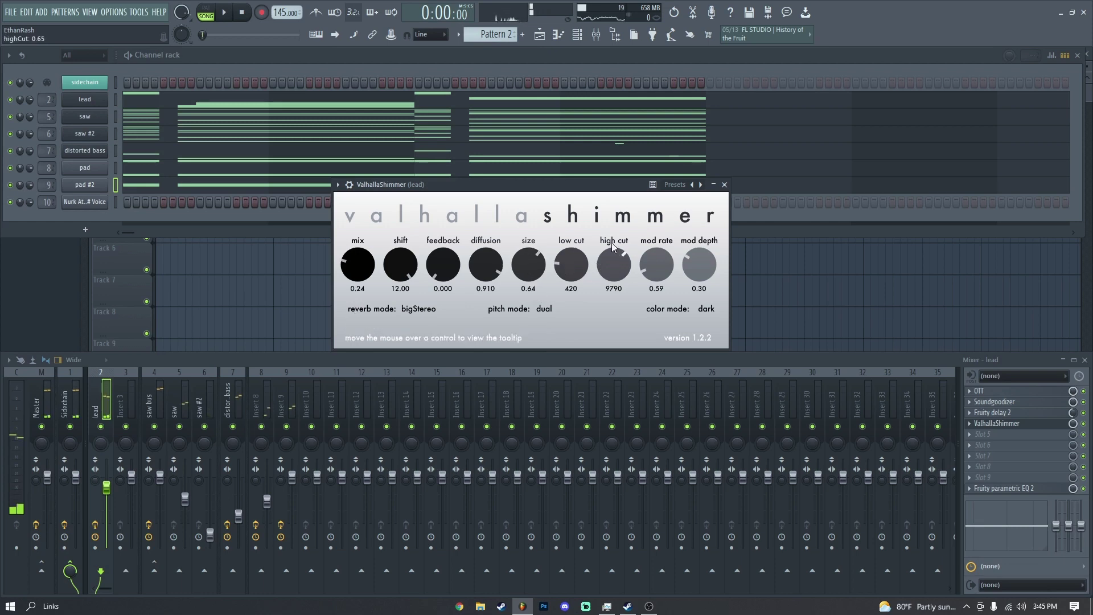
key(space)
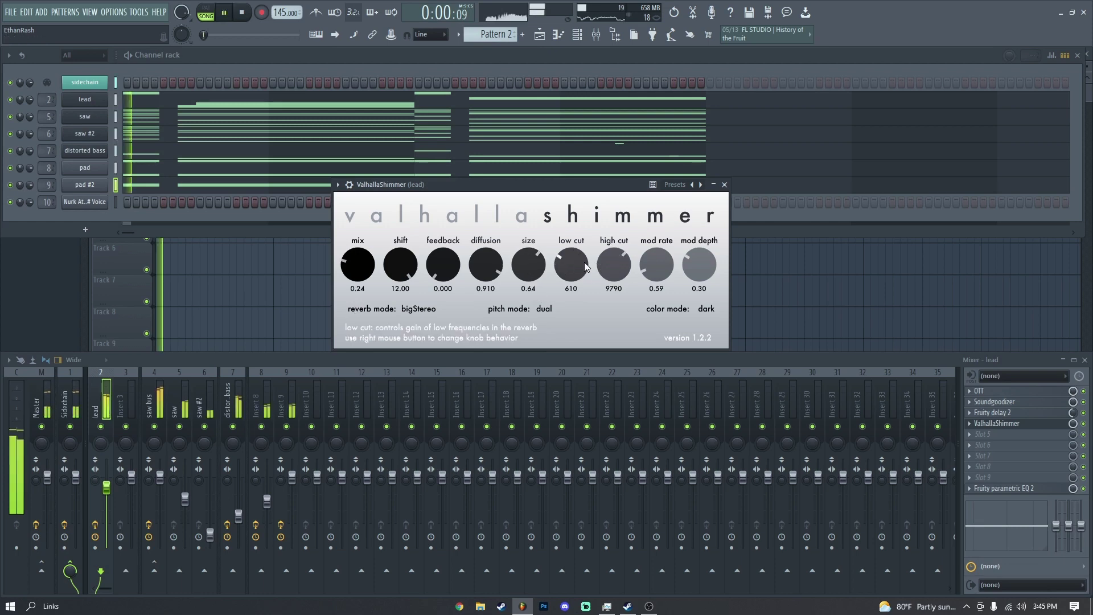
click(724, 185)
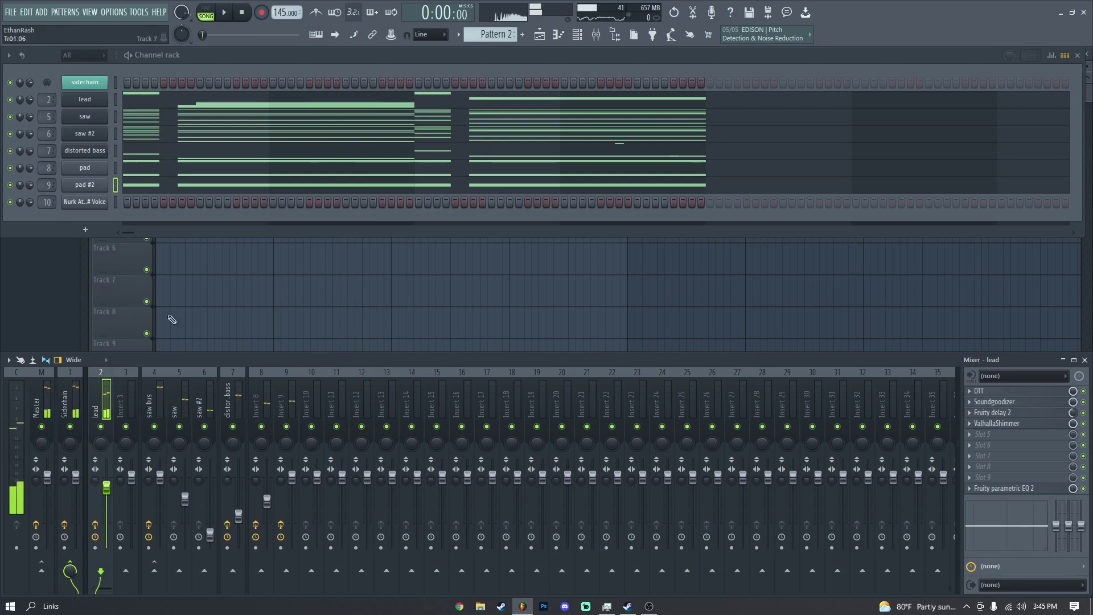
Step: Reduce the ValhallaShimmer mix level on the lead track while auditioning the pattern
scroll(1075, 426, down, 3)
key(space)
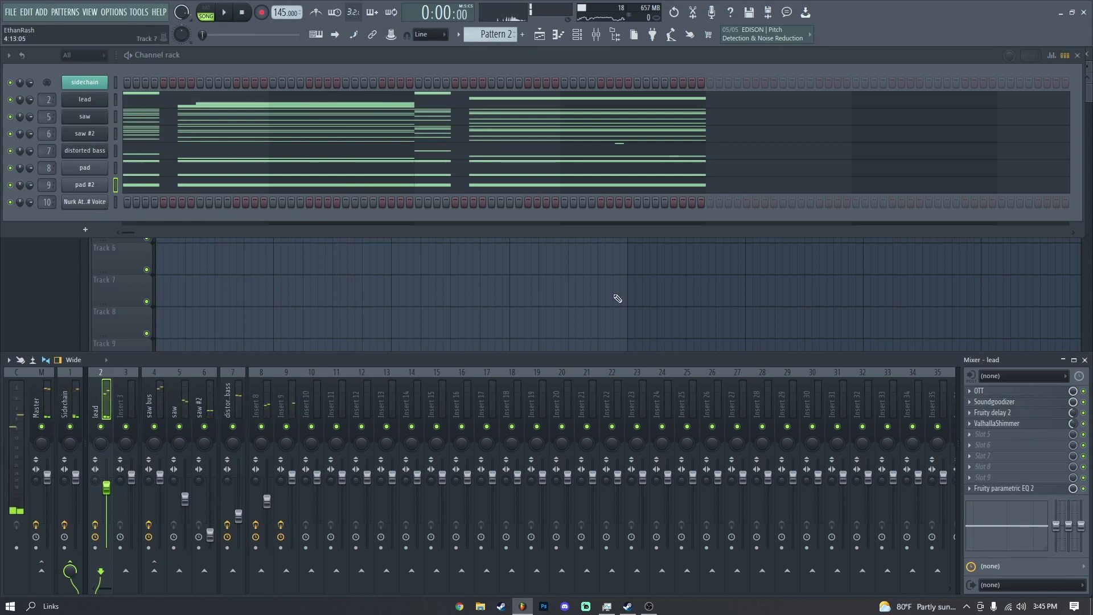
click(1016, 414)
key(space)
Step: Copy the pad #2 notes into the Nurk Atmos D# Voice channel
click(322, 210)
click(323, 211)
click(85, 201)
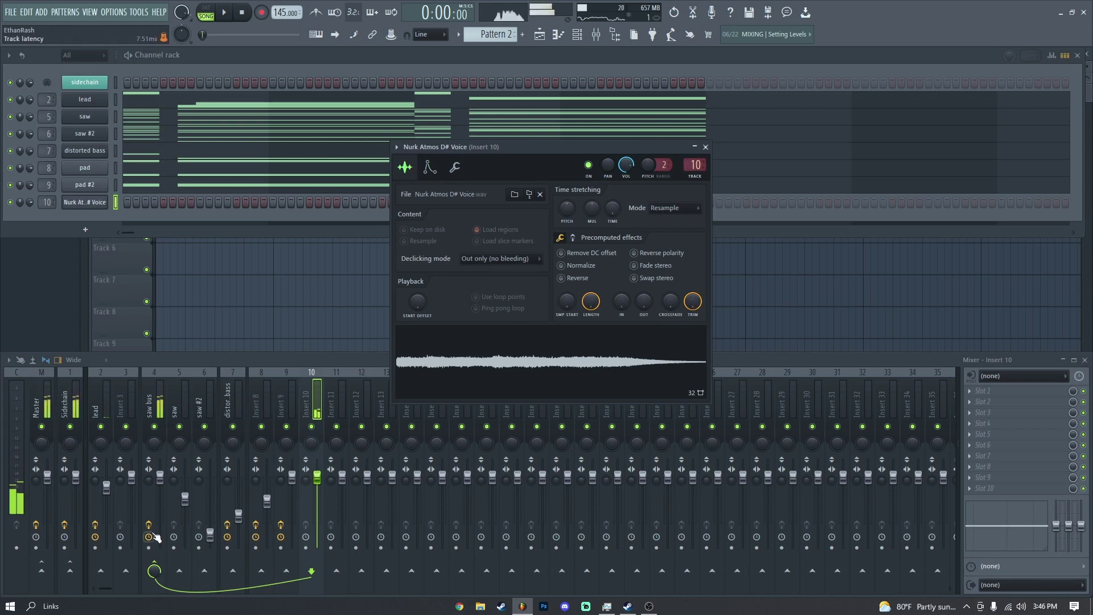
click(116, 203)
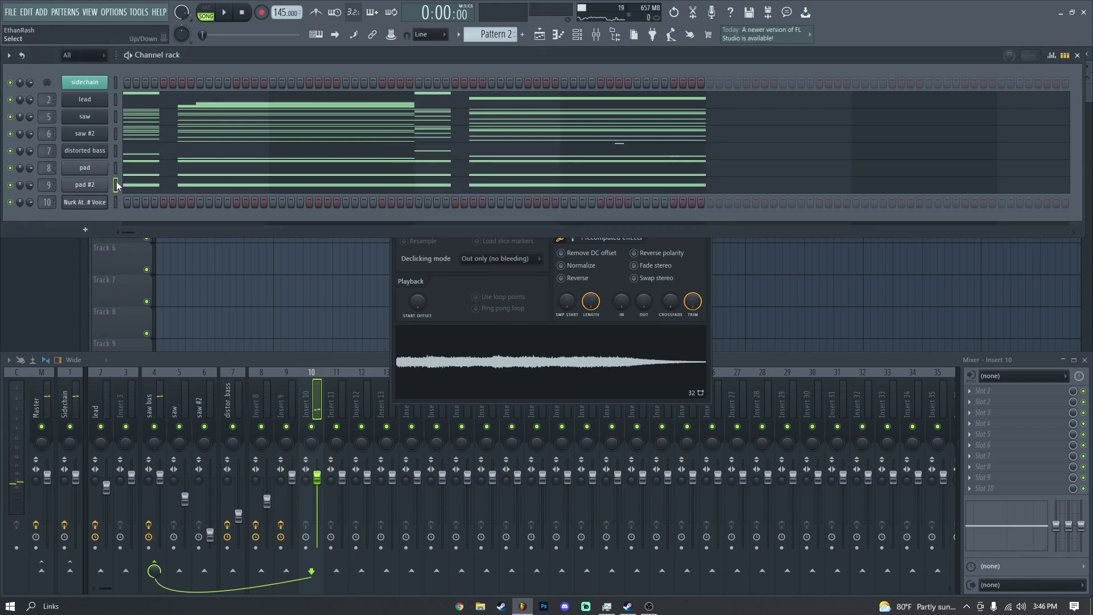
click(116, 202)
Step: Play the pattern with Insert 10 soloed alongside the saw and distorted bass tracks
key(space)
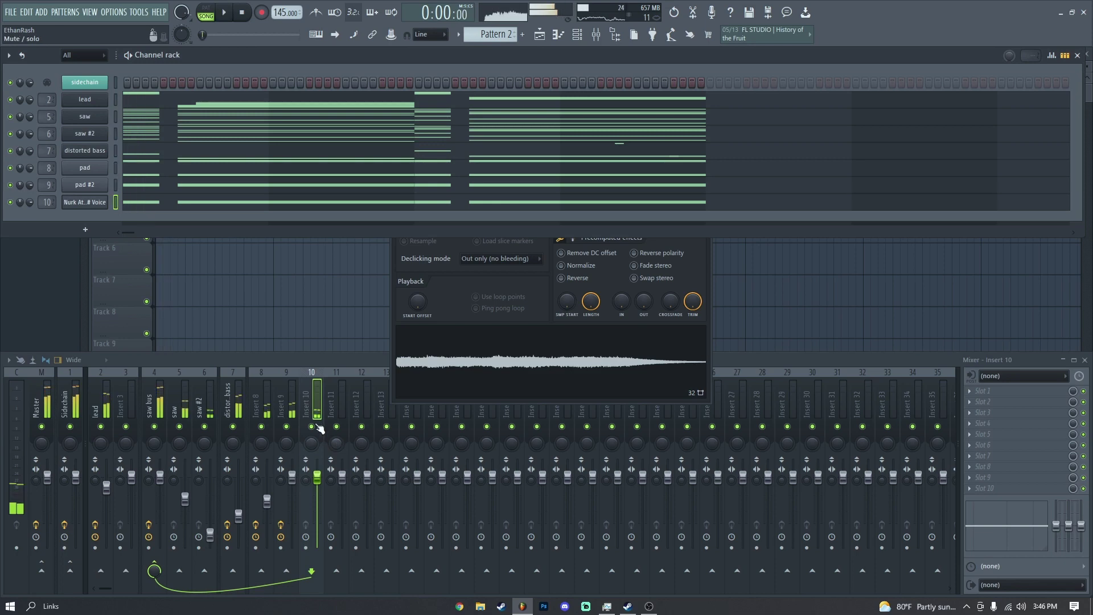
key(space)
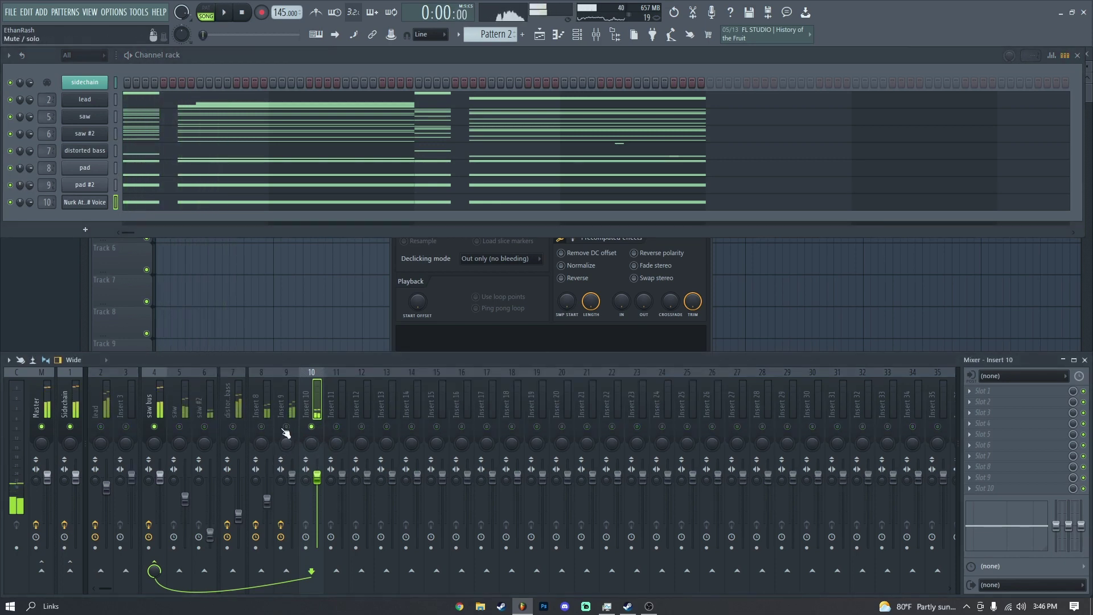
key(space)
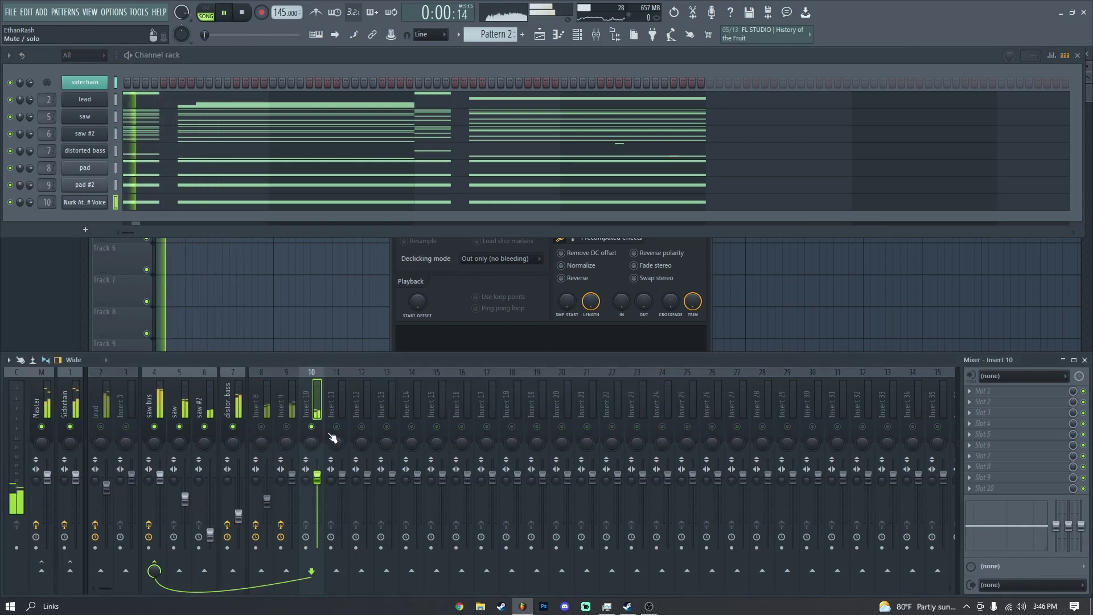
Step: Transpose the Nurk Atmos D# Voice notes down to C#5 in the piano roll, also trying them at C5
key(F7)
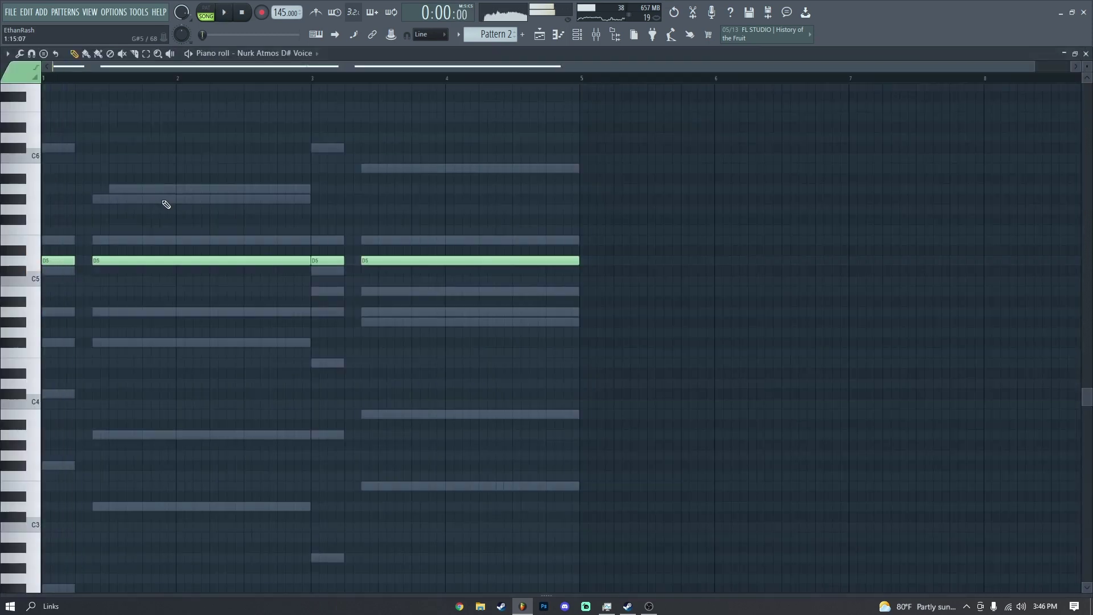
key(shift+Down)
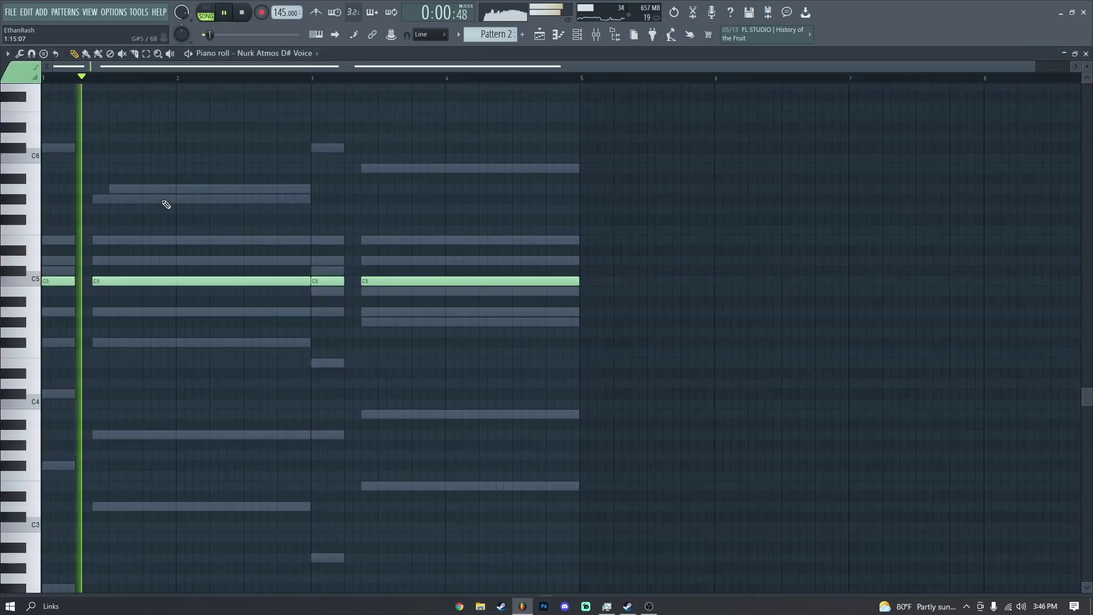
key(space)
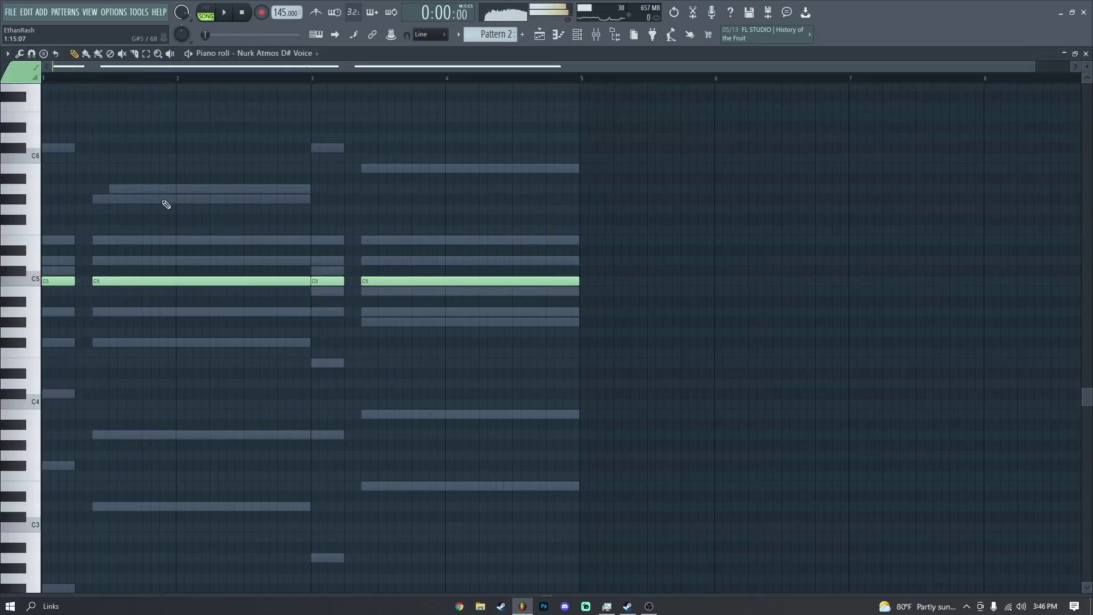
key(shift+Up)
scroll(166, 204, up, 2)
key(space)
key(space)
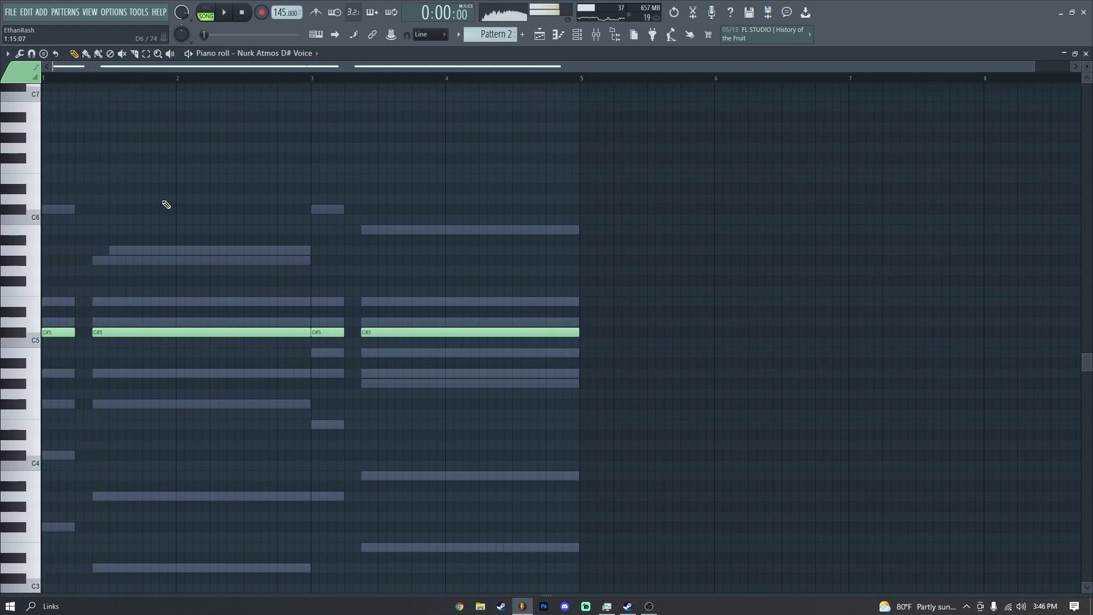
Step: Lower the Nurk Atmos D# Voice notes semitone by semitone to G#4, auditioning them at A#4 and A4
key(shift+Down)
key(shift+Down)
key(space)
key(shift+Down)
key(space)
key(space)
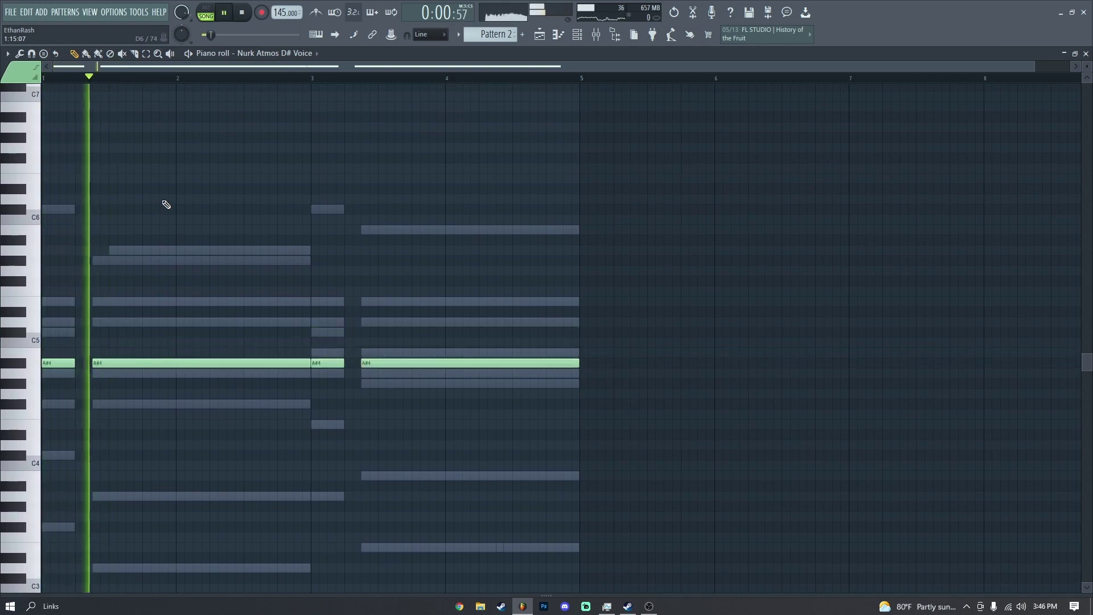
key(space)
key(shift+Down)
key(space)
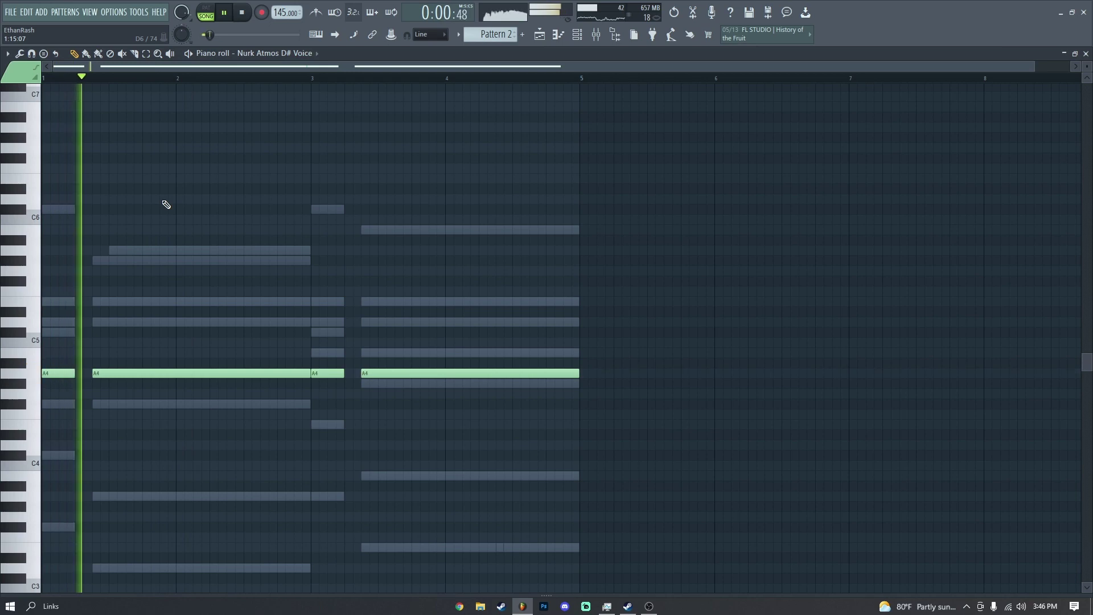
key(shift+Down)
key(space)
key(space)
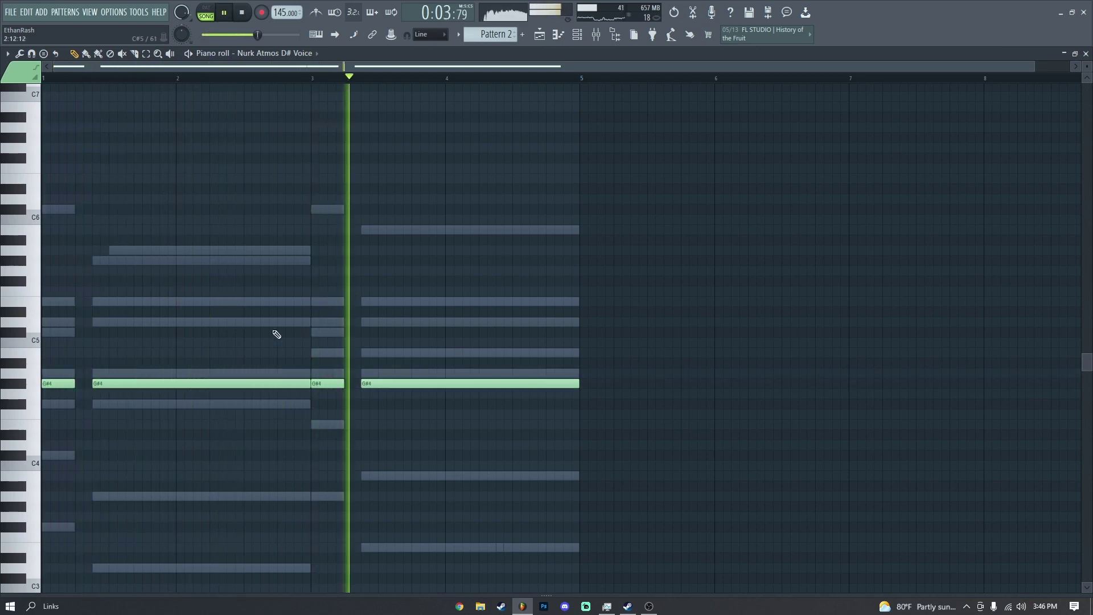
Step: Layer a duplicate of the G#4 notes one octave higher at G#5
drag(145, 382, 146, 380)
key(space)
key(ctrl+Up)
key(space)
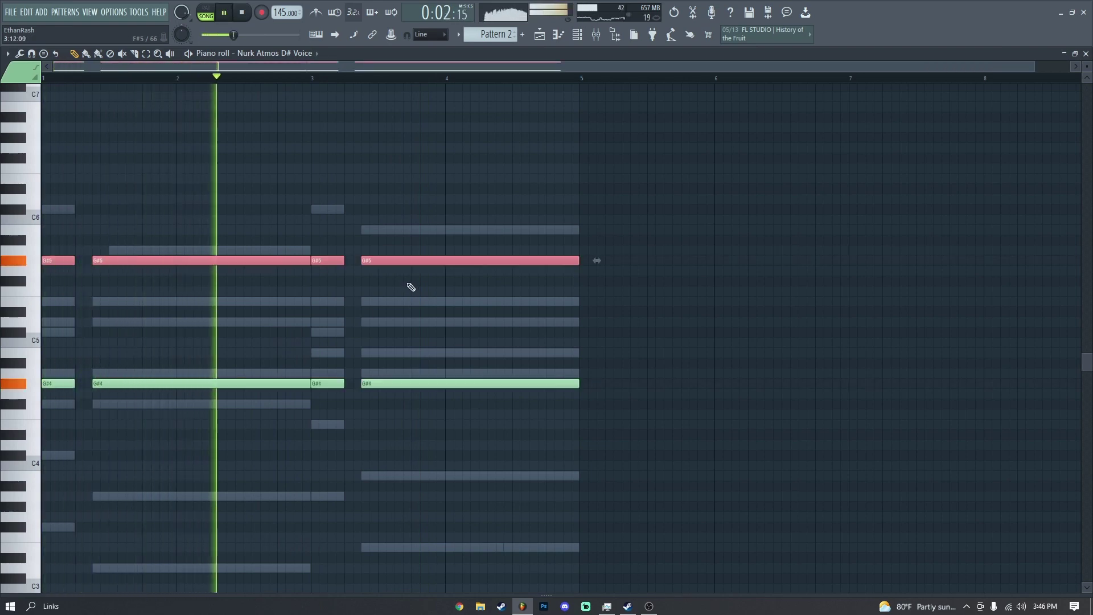
key(ctrl+d)
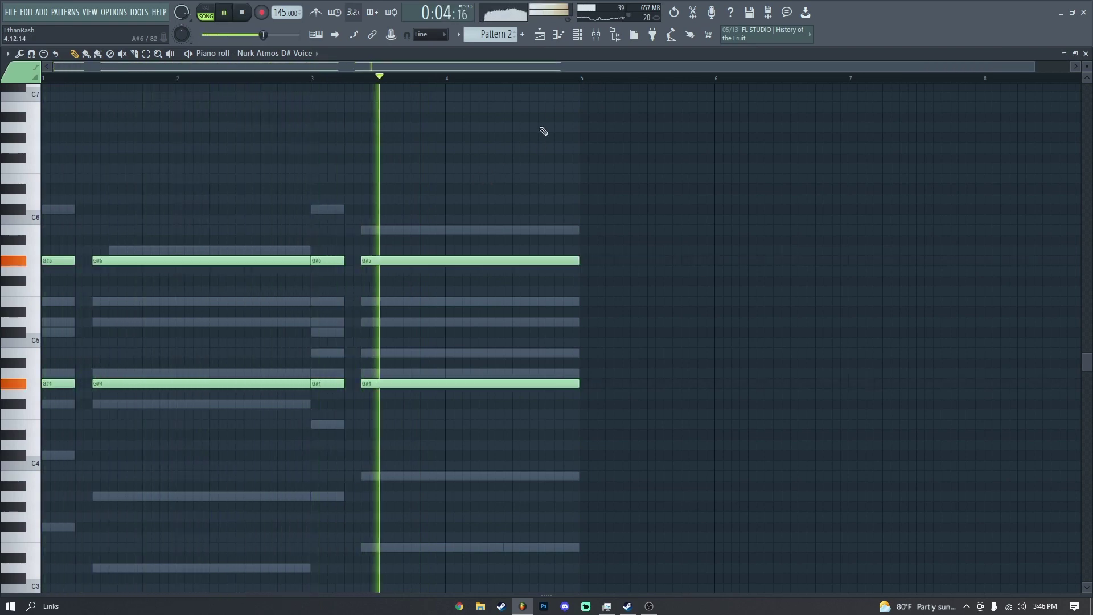
Step: Merge the short bar 3 notes into the preceding long notes at both G#5 and G#4, and close the piano roll
key(space)
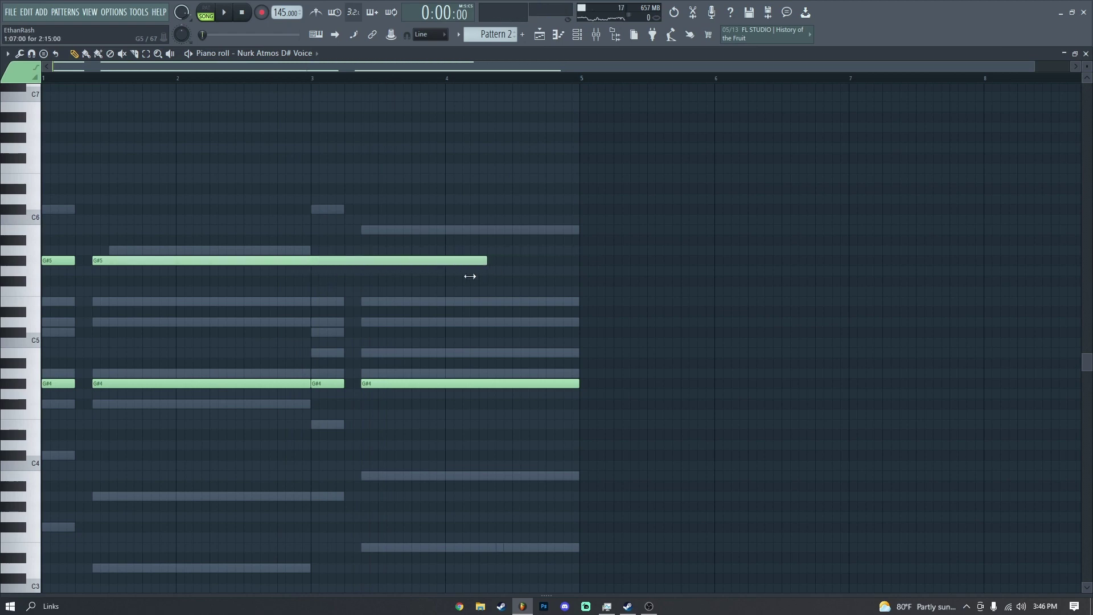
key(space)
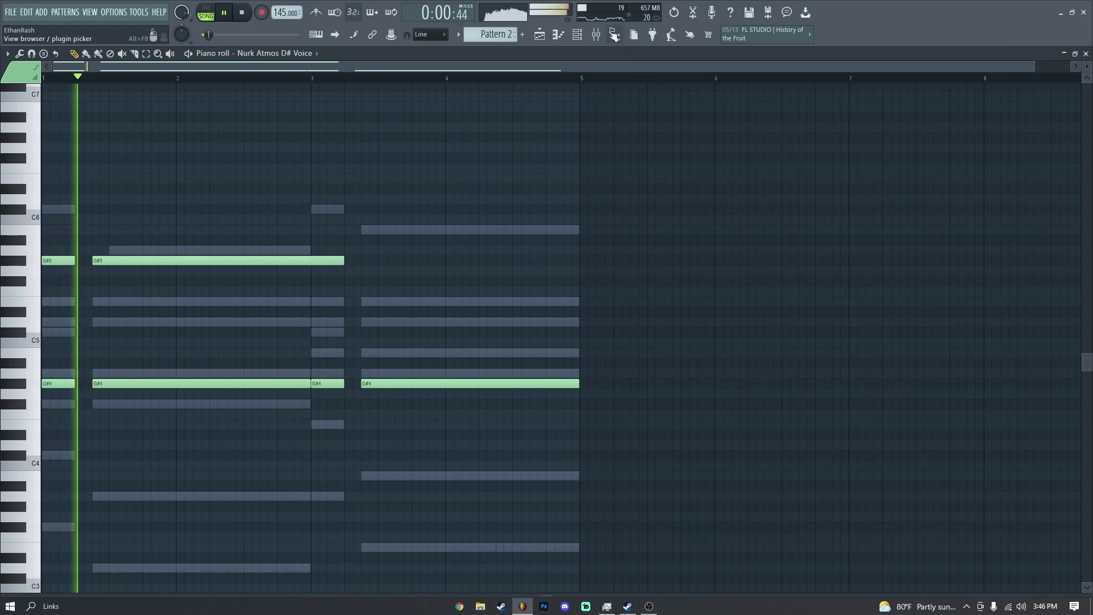
right_click(329, 383)
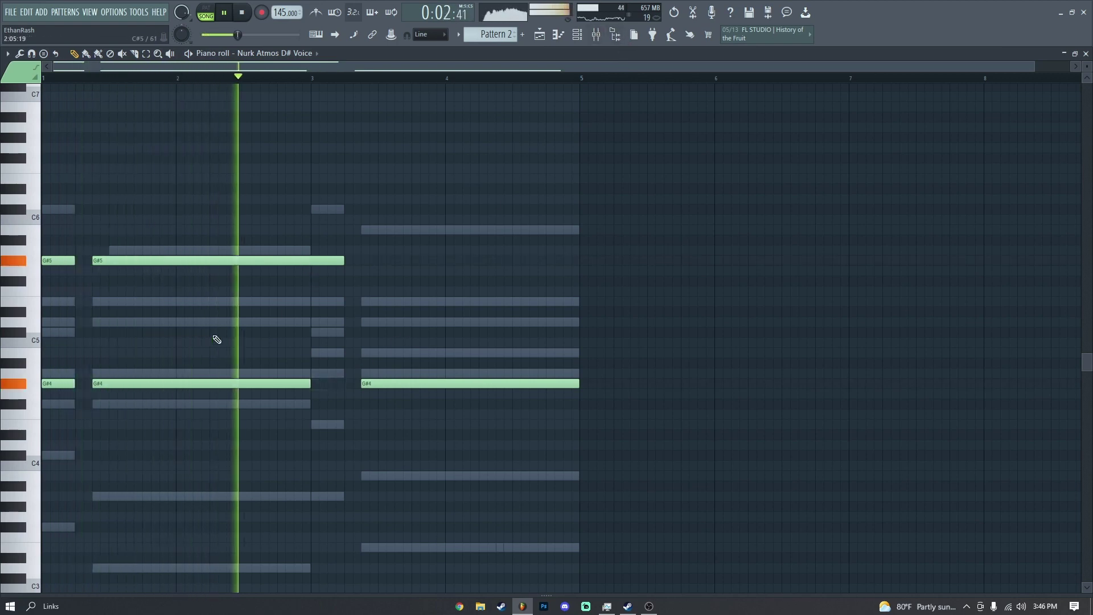
right_click(133, 383)
key(space)
click(86, 383)
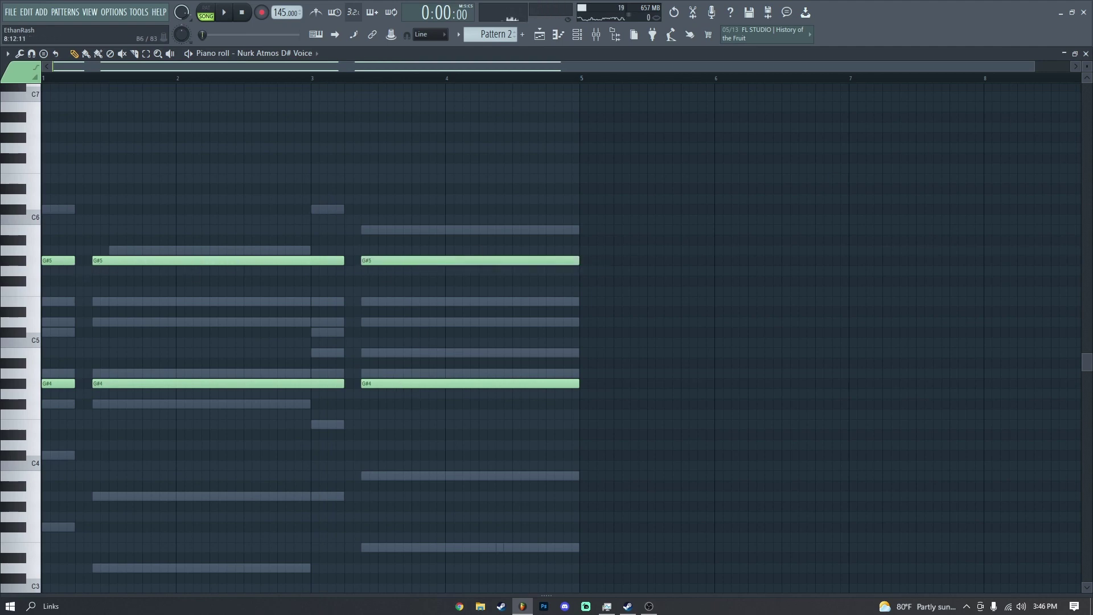
click(1085, 53)
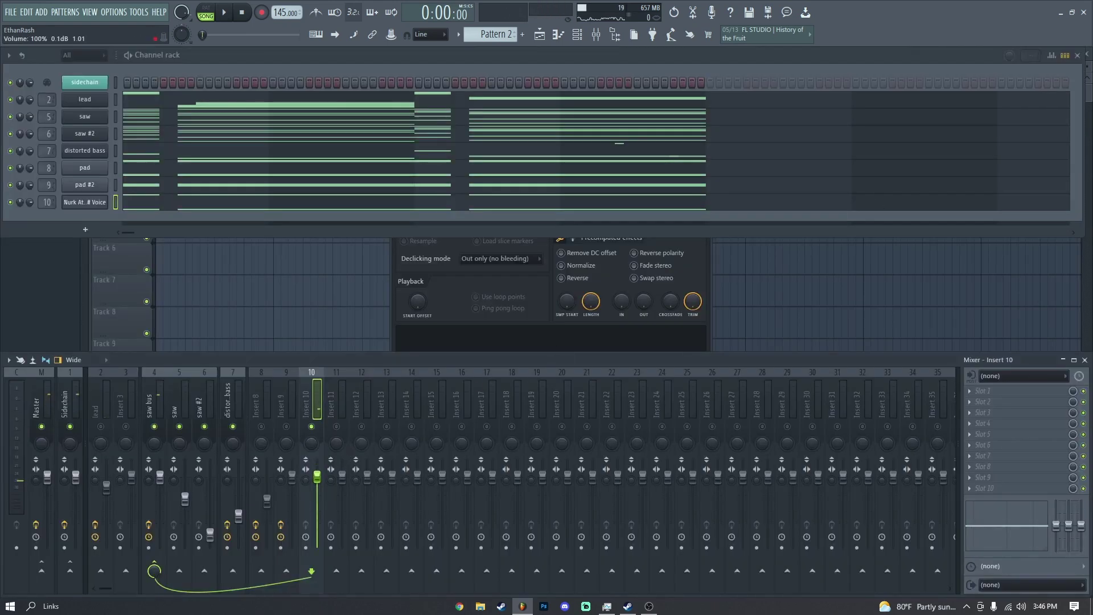
Step: Add OTT to Insert 10 with a depth of about 40% and unmute all the other mixer tracks
key(space)
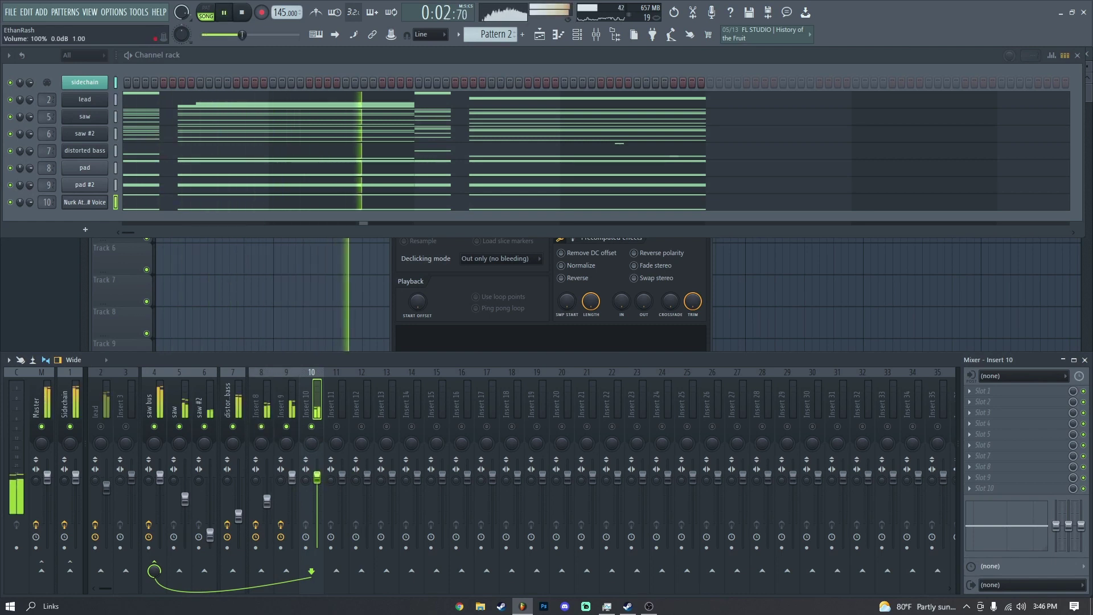
click(993, 397)
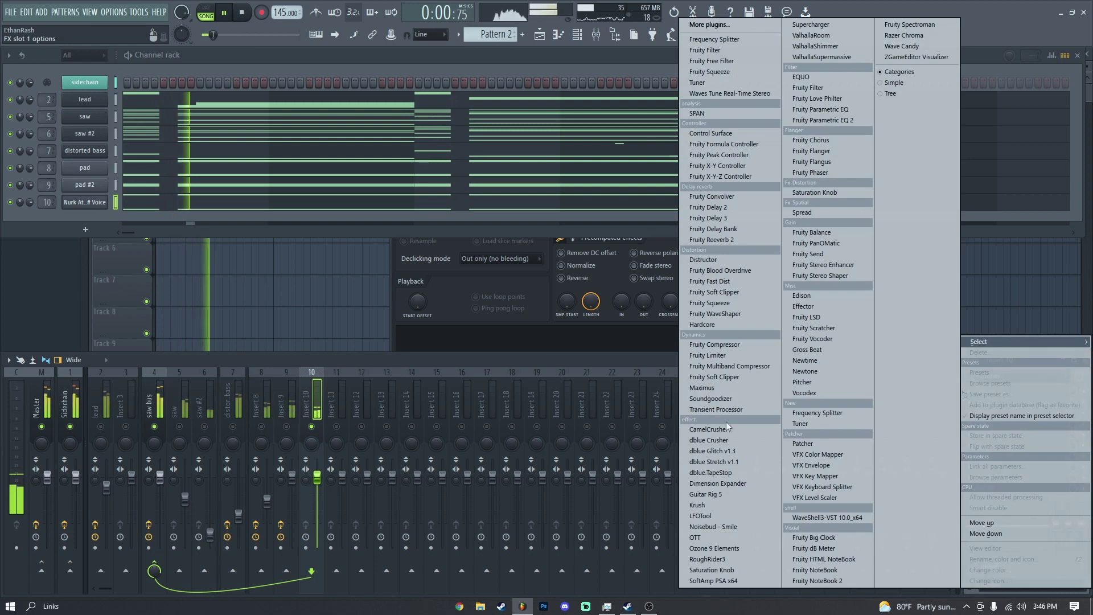
click(717, 537)
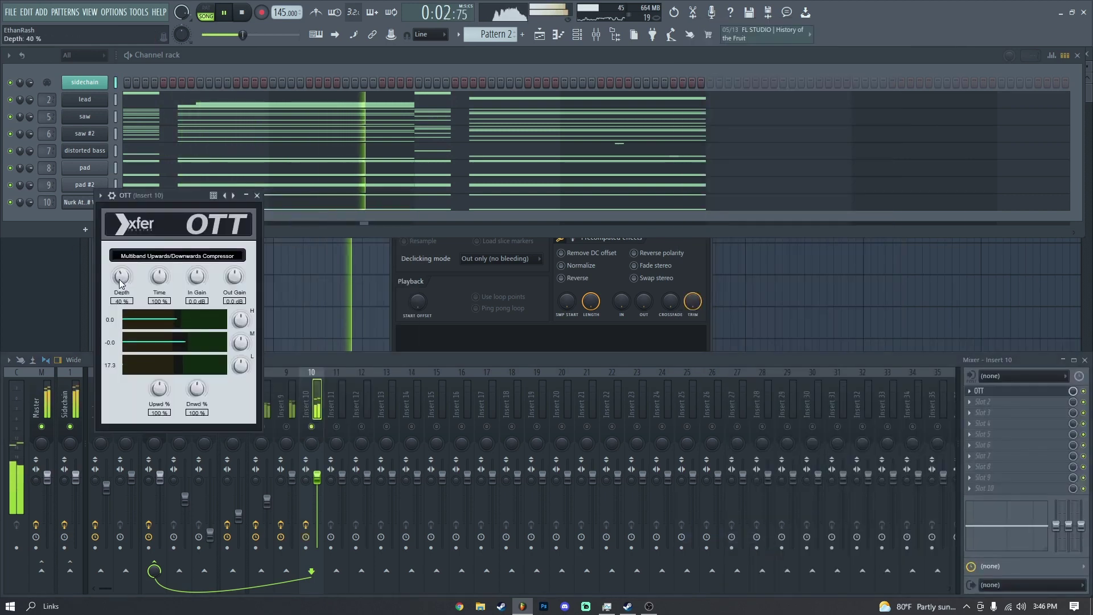
click(257, 196)
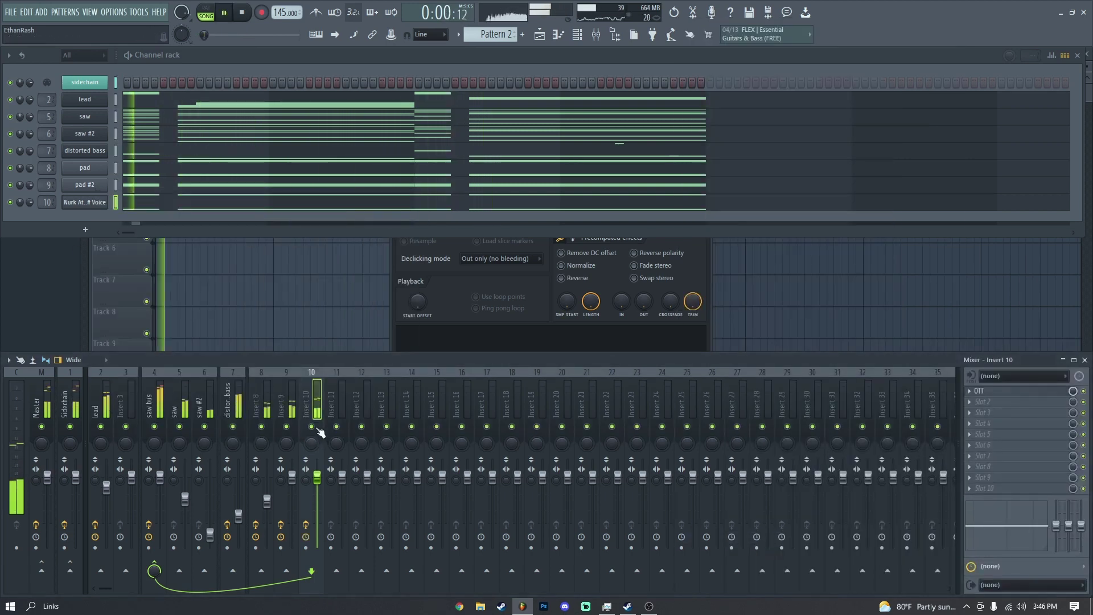
Step: Close the sampler window and set the lead track's ValhallaShimmer mix level to about 40%
click(451, 279)
click(701, 149)
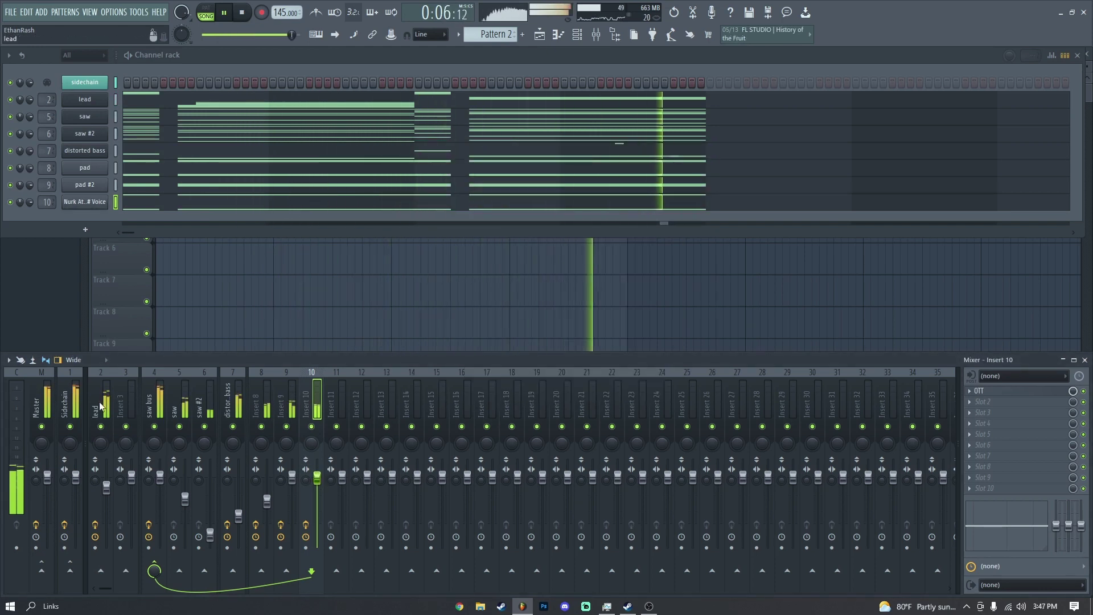
click(93, 416)
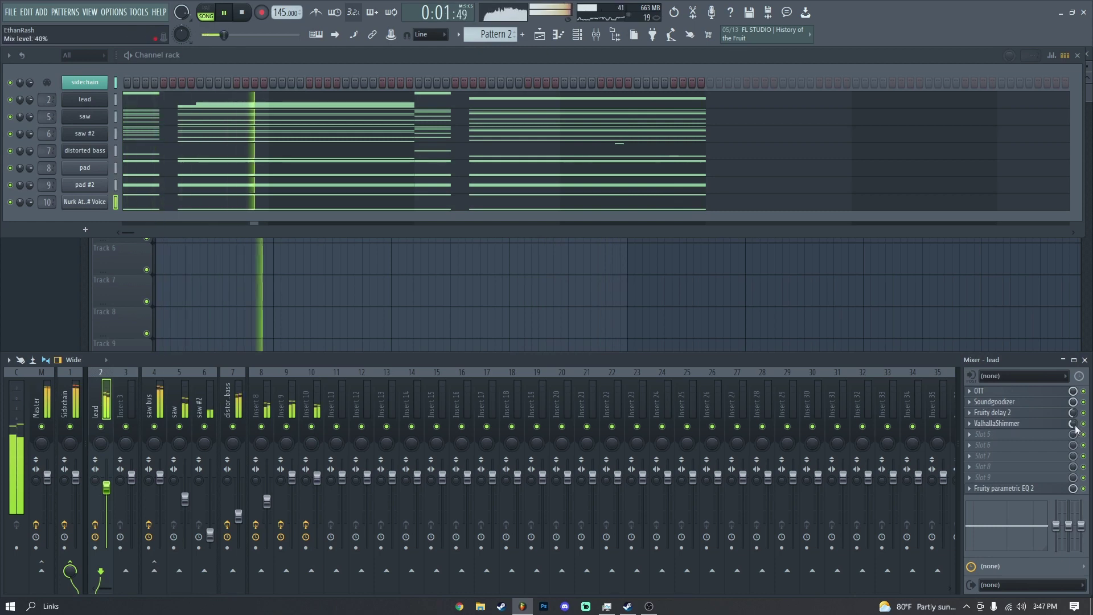
Step: Rename the Nurk Atmos D# Voice channel to pad #3
right_click(74, 197)
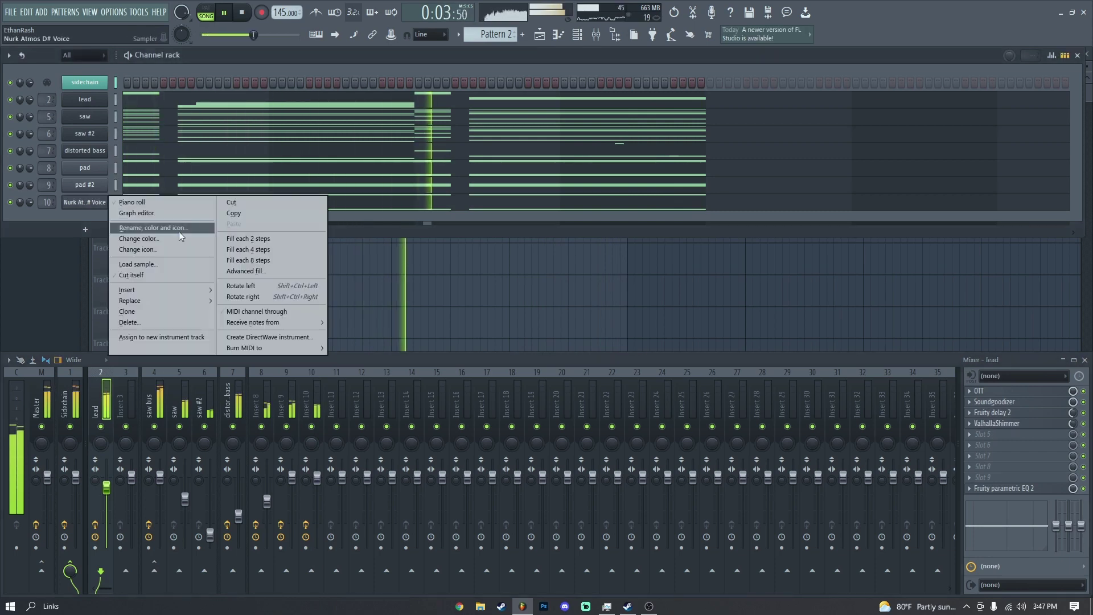
click(178, 230)
text(pad)
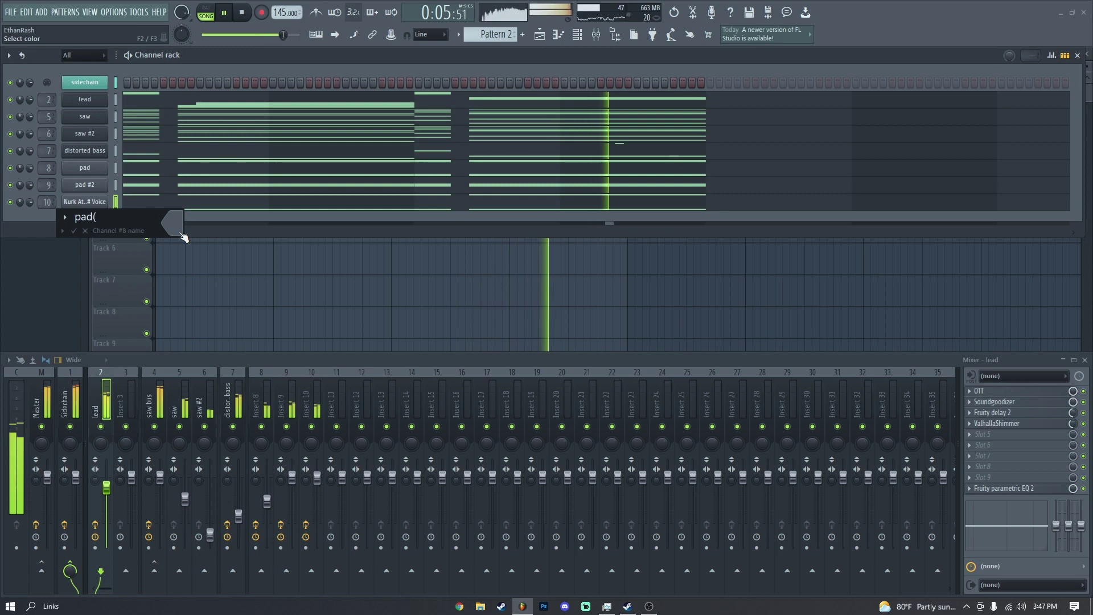
text( #3)
key(Return)
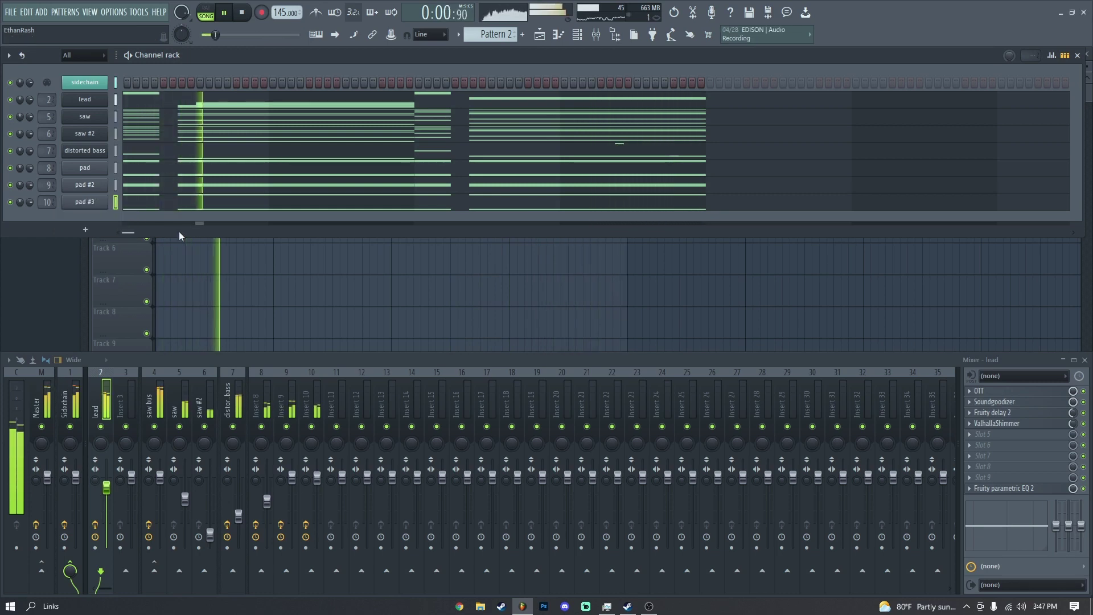
Step: Add a mixer separator in front of Insert 11
drag(261, 398, 299, 398)
click(317, 393)
right_click(317, 391)
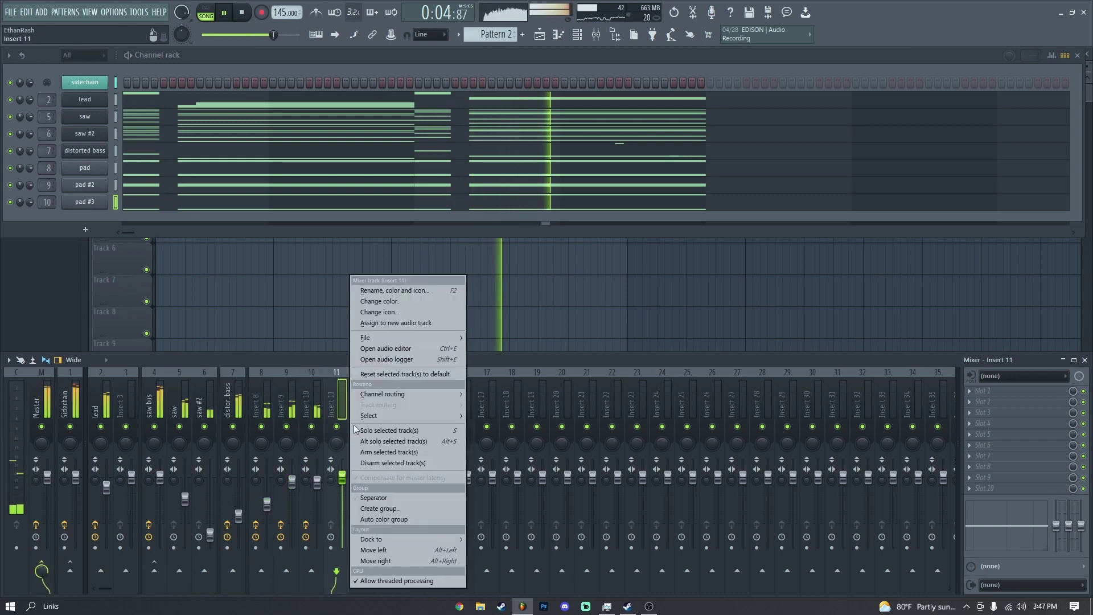
click(374, 494)
Step: Rename mixer inserts 8, 9 and 10 as pad, pad #2 and pad #3
double_click(268, 416)
text(pad)
key(Return)
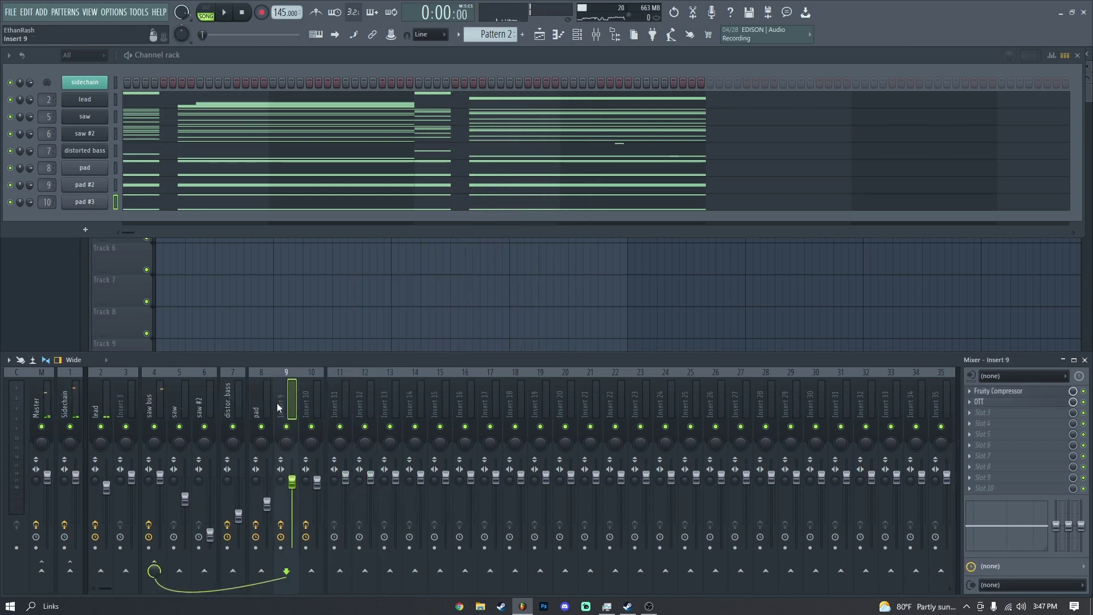
click(281, 408)
text(pad)
key(Escape)
double_click(304, 397)
text(pad #3)
key(Return)
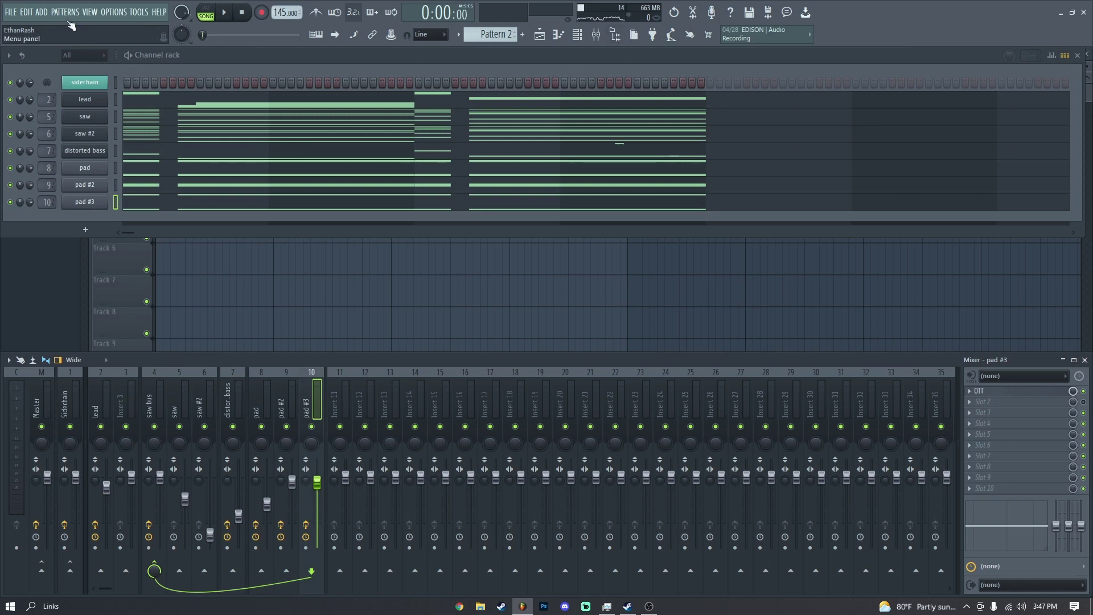
Step: Add a 3x Osc channel with oscillator 1 set to noise and route it to mixer track 11, lowered and sent to Sidechain
click(41, 12)
click(83, 536)
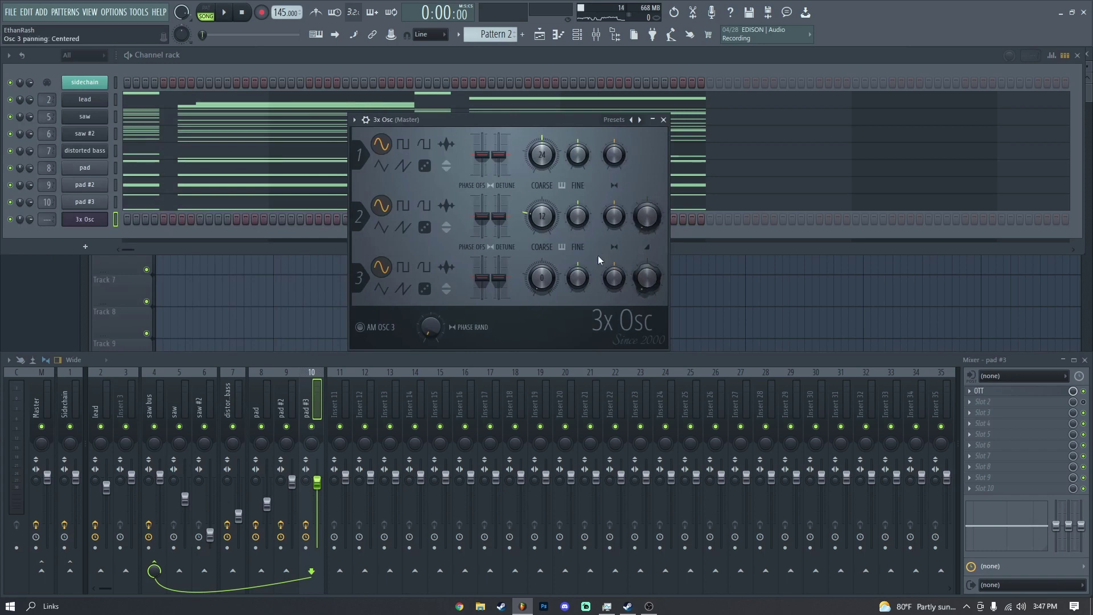
click(366, 119)
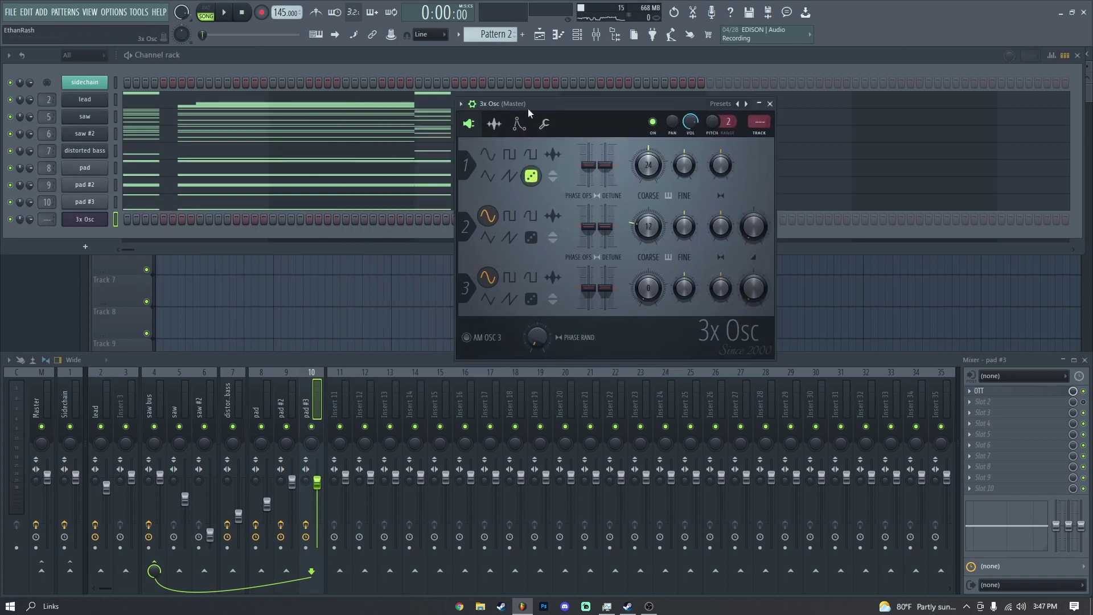
drag(760, 125, 761, 121)
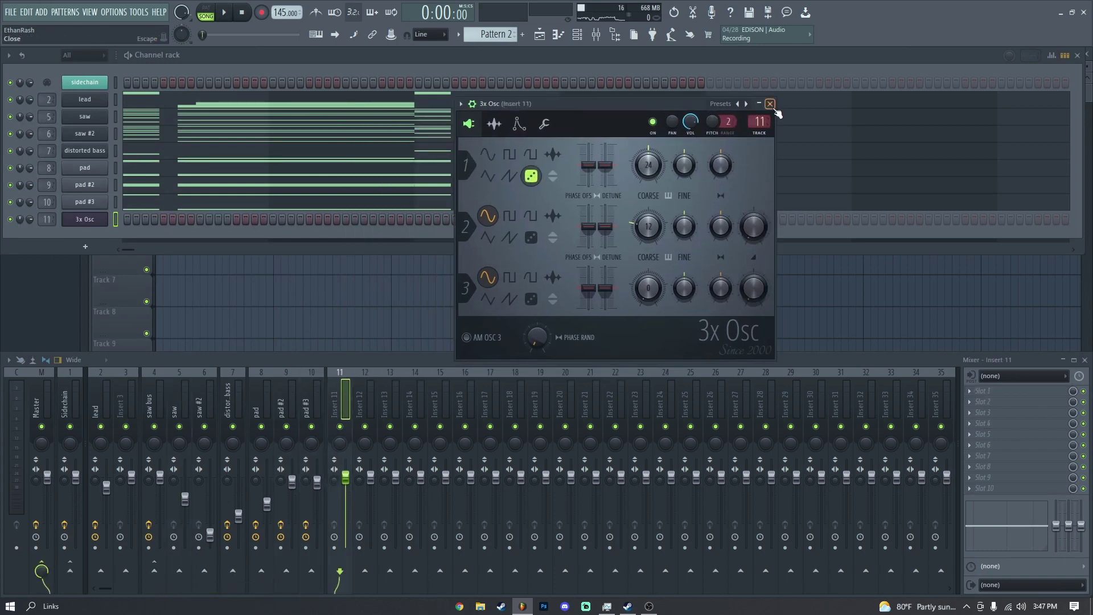
click(770, 103)
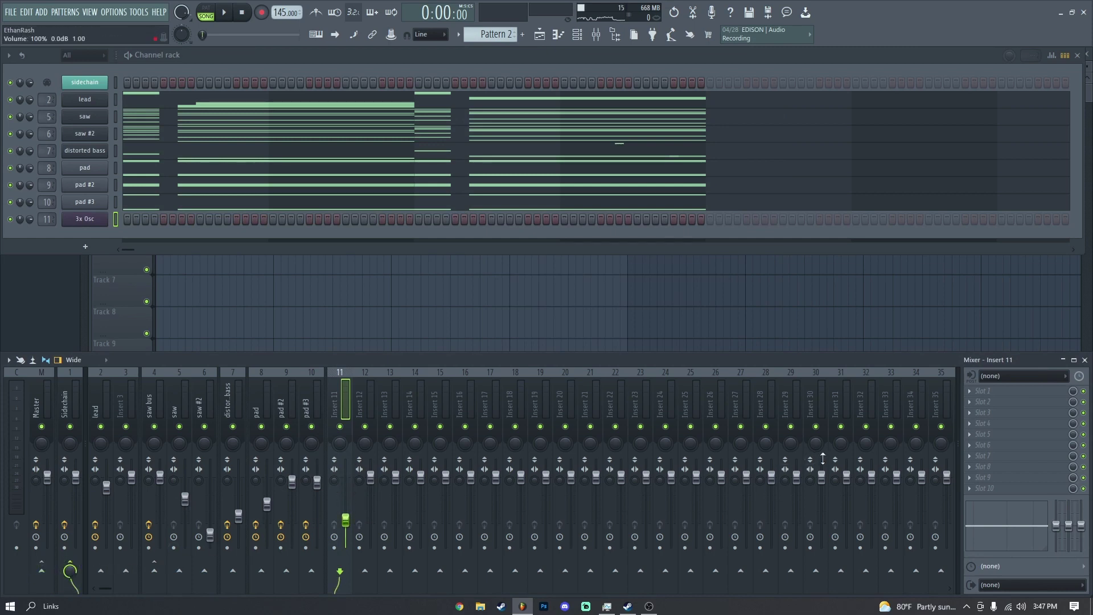
Step: Add Distructor to Insert 11 and disable its filter, chorus and speaker modules
click(988, 394)
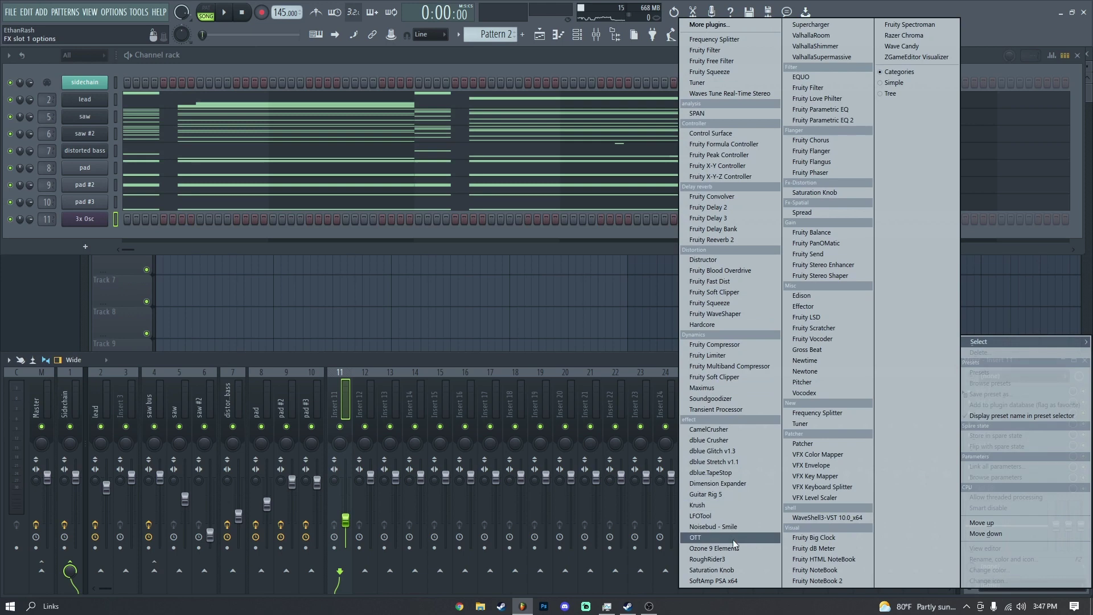
click(734, 264)
click(249, 130)
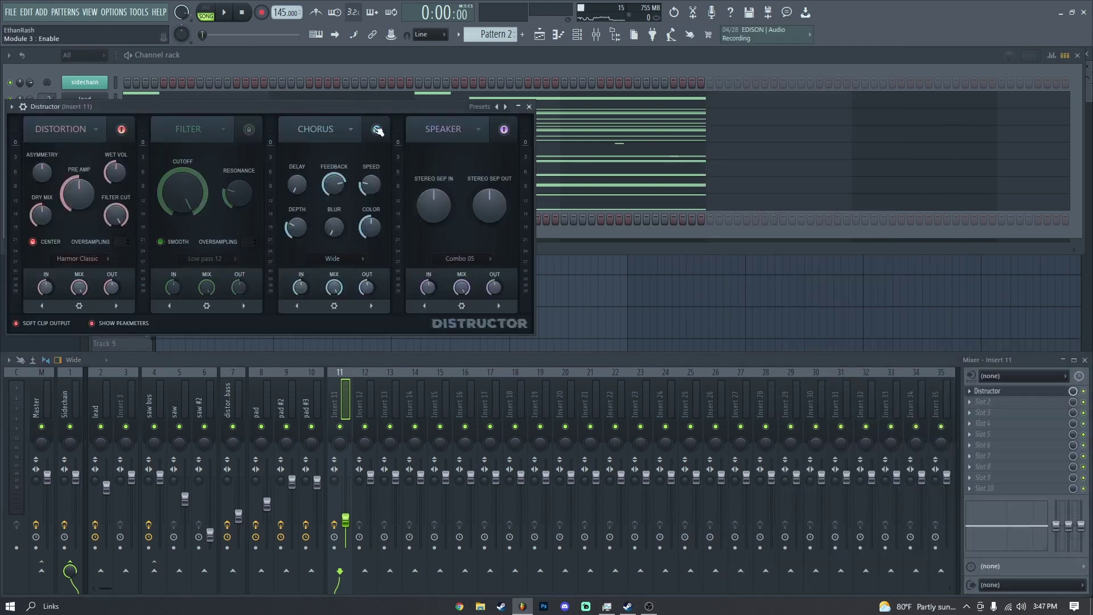
click(377, 129)
drag(397, 109, 671, 142)
Step: Set Distructor's distortion type to Harmor Log and raise its pre amp while testing a note
click(364, 293)
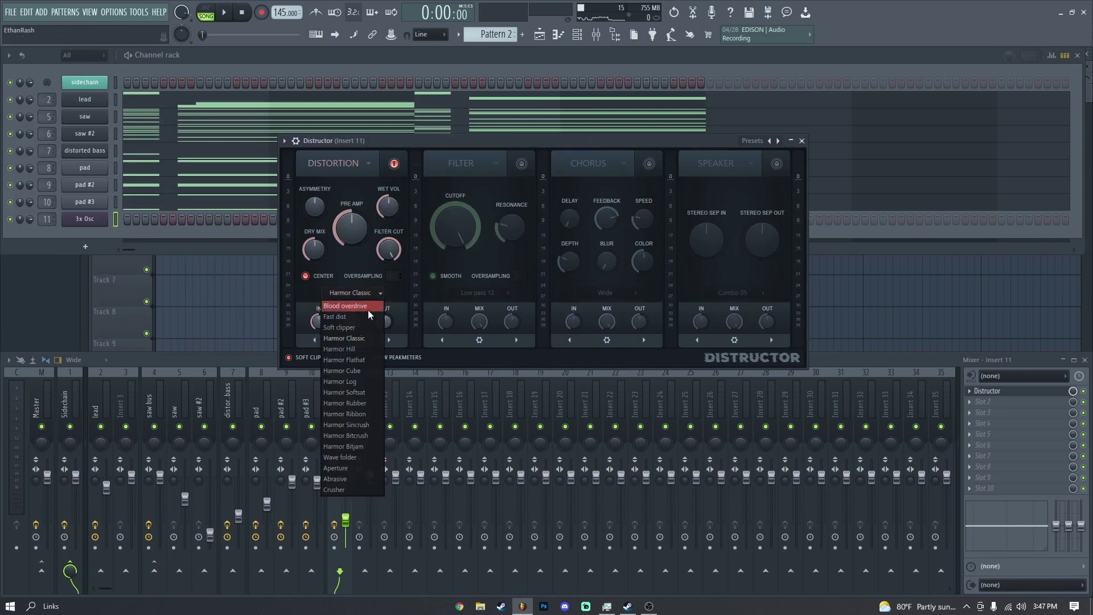
click(361, 381)
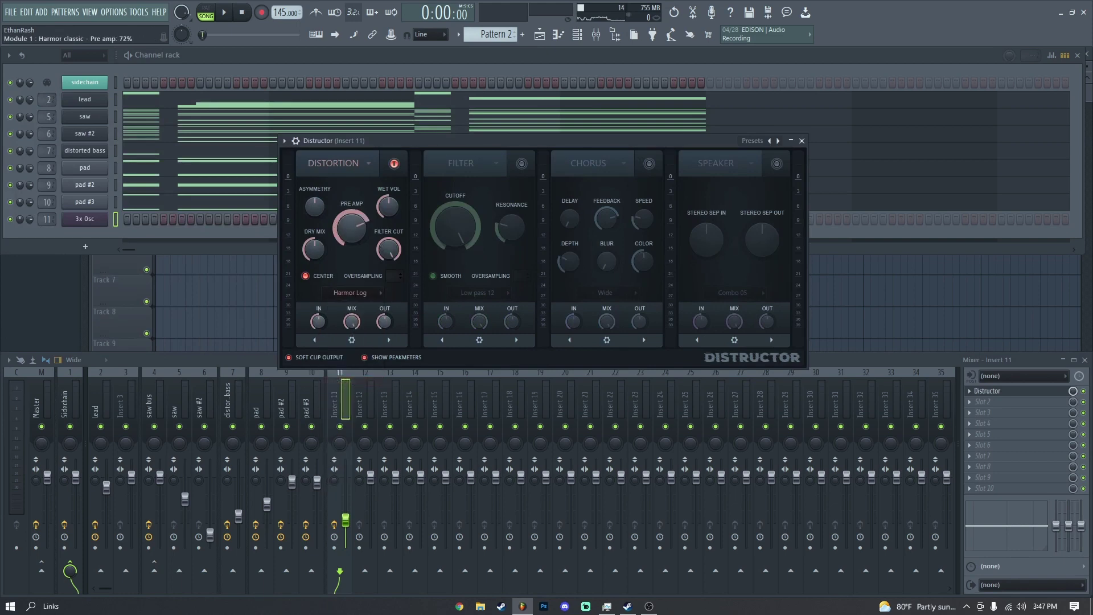
key(z)
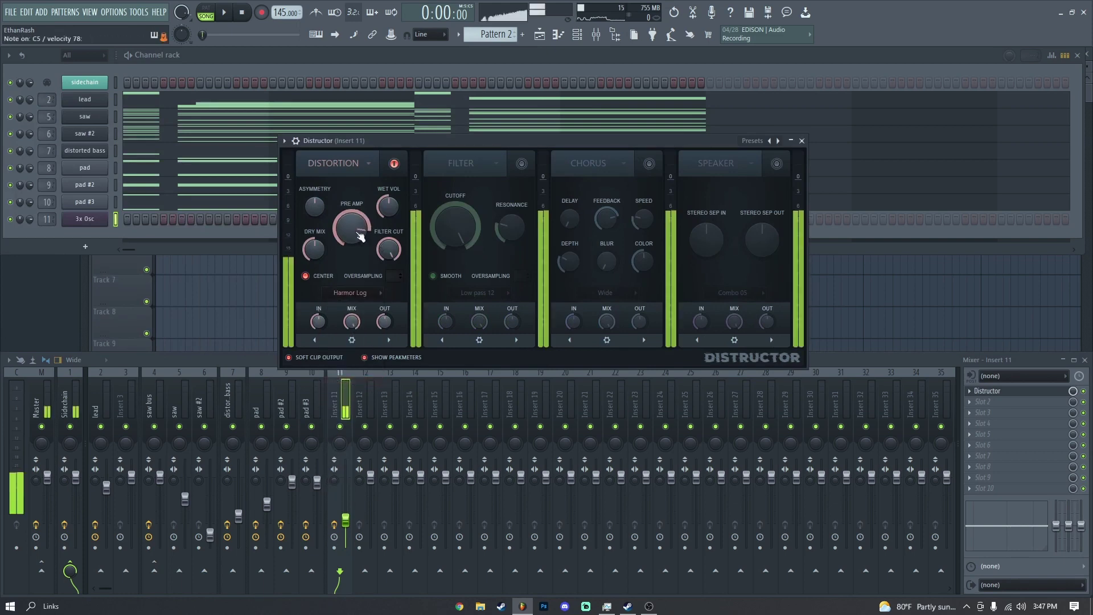
click(802, 140)
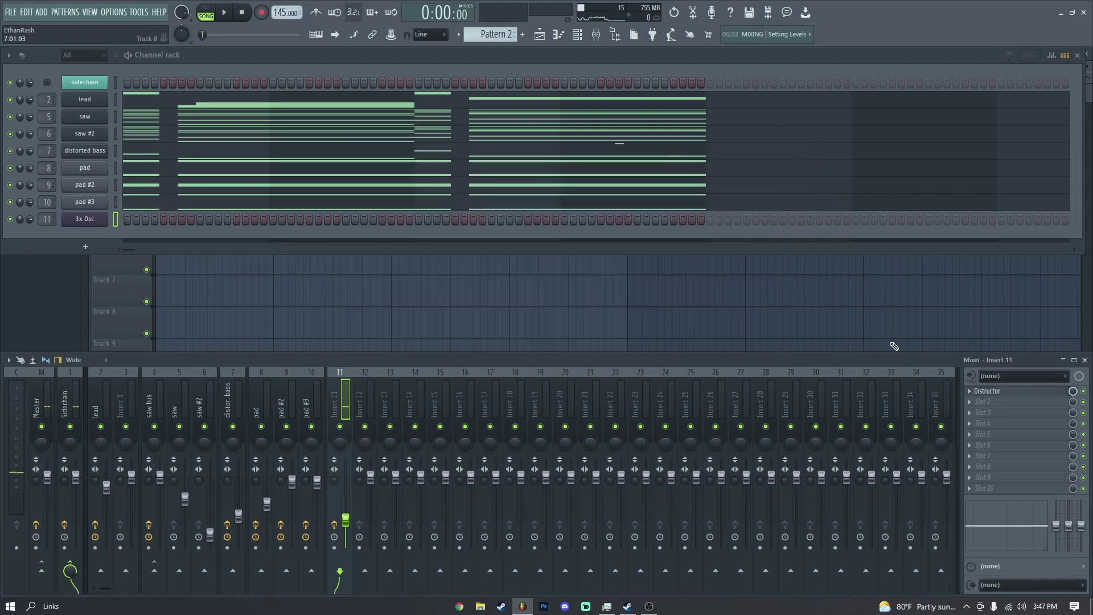
Step: Add Fruity Parametric EQ 2 to Insert 11 with band 1 as a high pass at about 1239 Hz
click(973, 488)
click(808, 137)
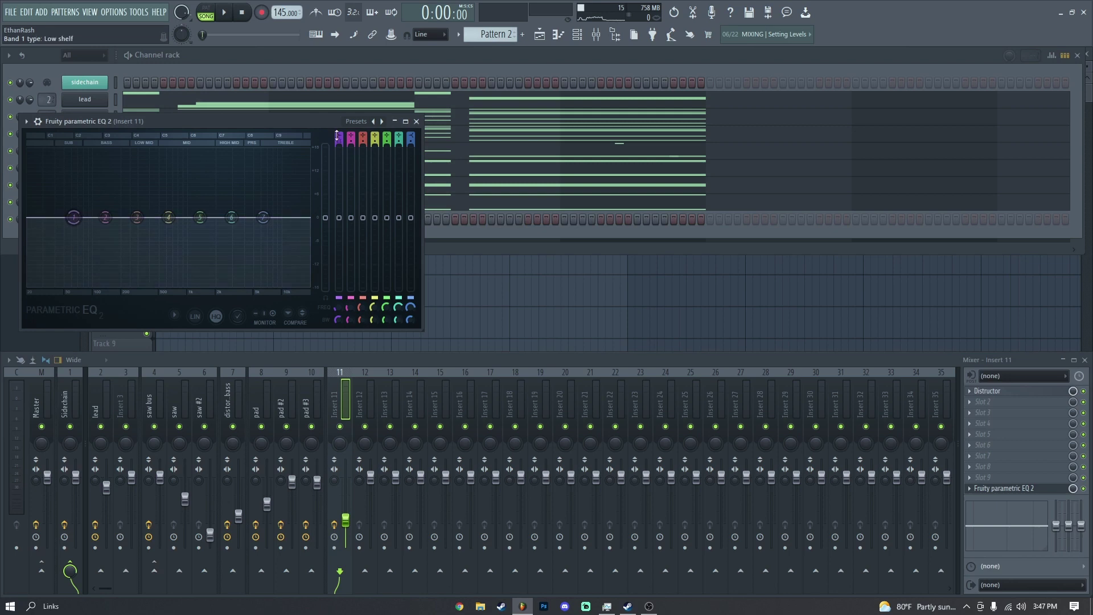
scroll(336, 136, down, 1)
scroll(337, 137, down, 1)
drag(73, 217, 196, 217)
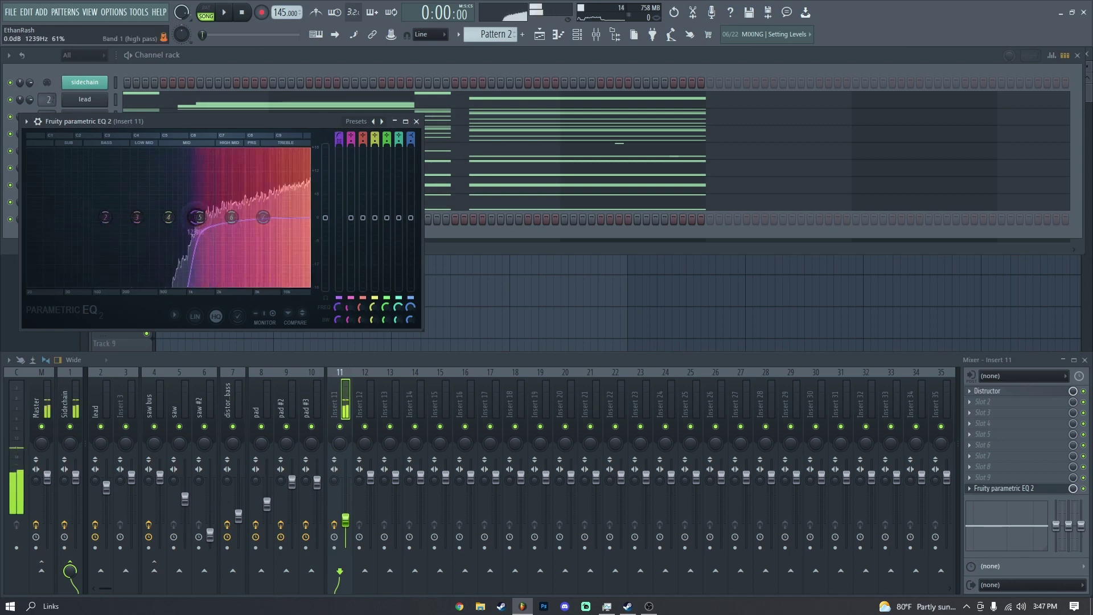
click(417, 121)
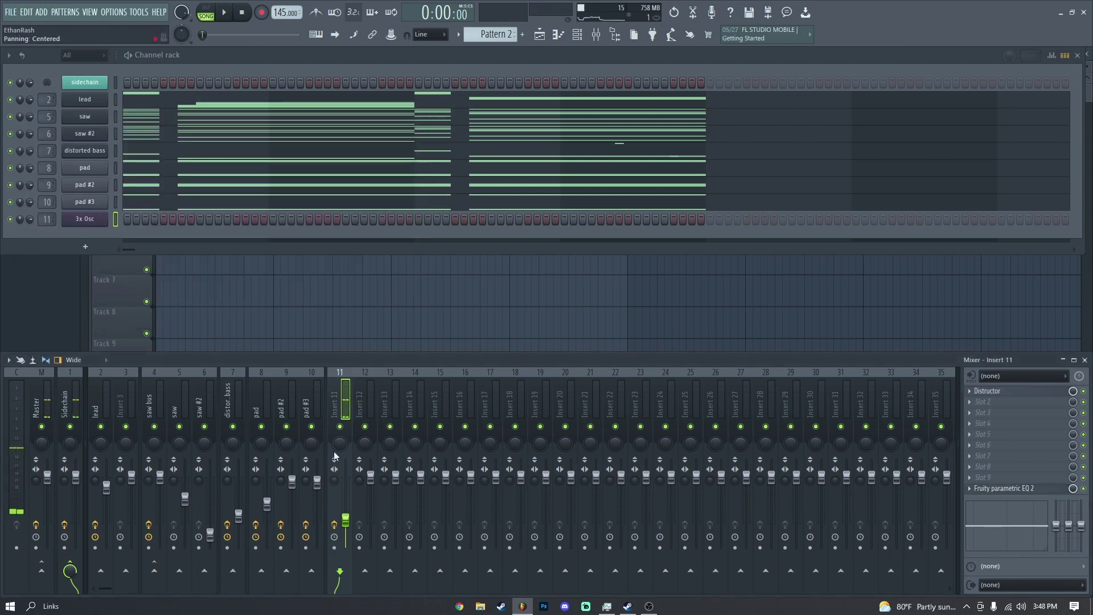
Step: Fill the 3x Osc piano roll with the chord rhythm as single C5 notes and play the pattern
click(112, 218)
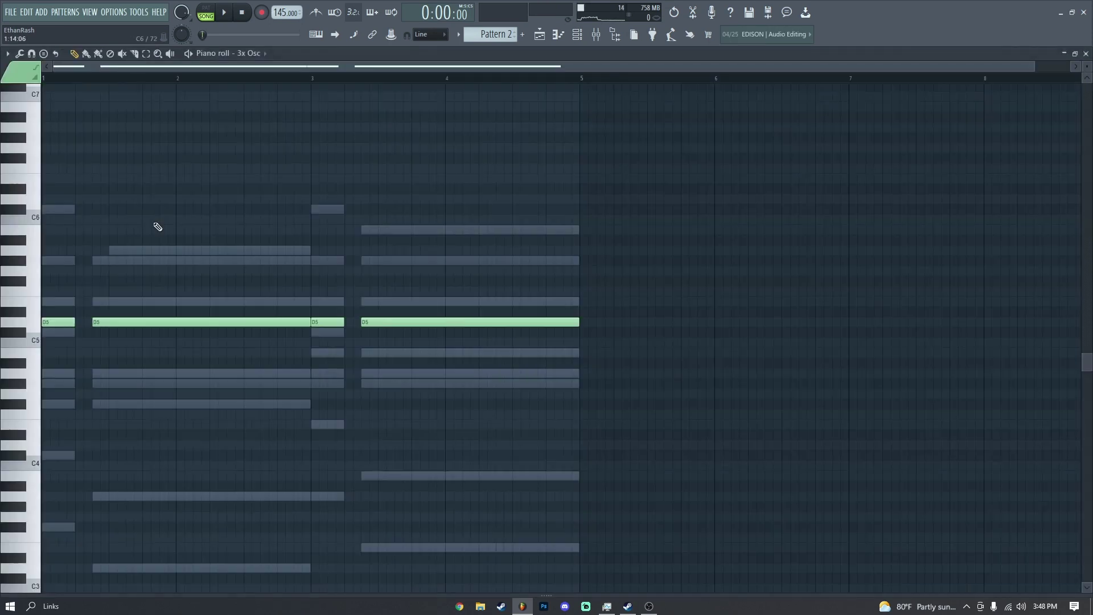
key(space)
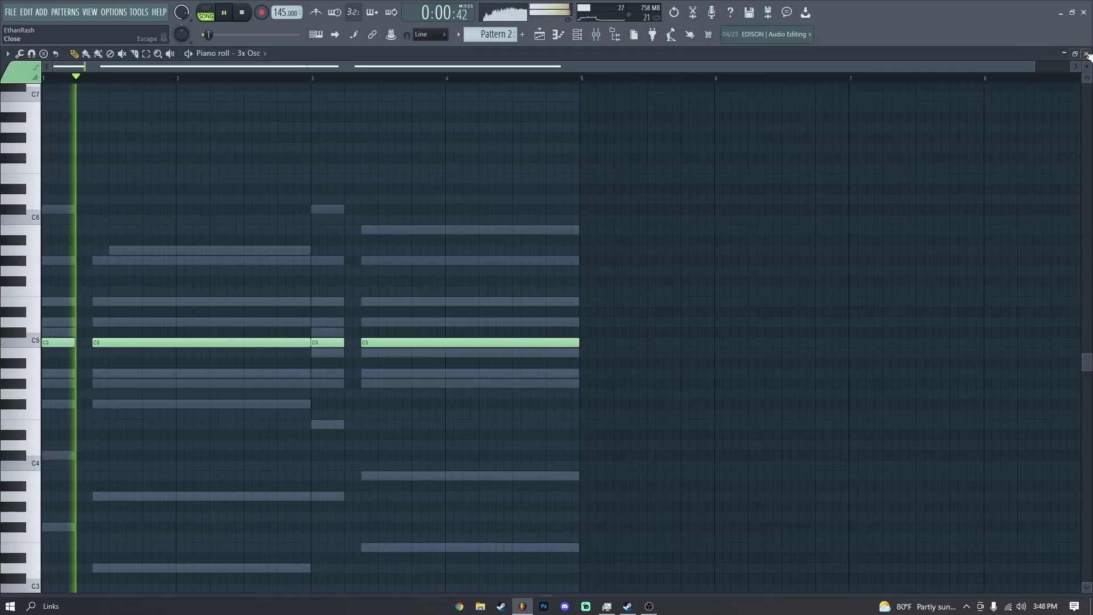
key(F7)
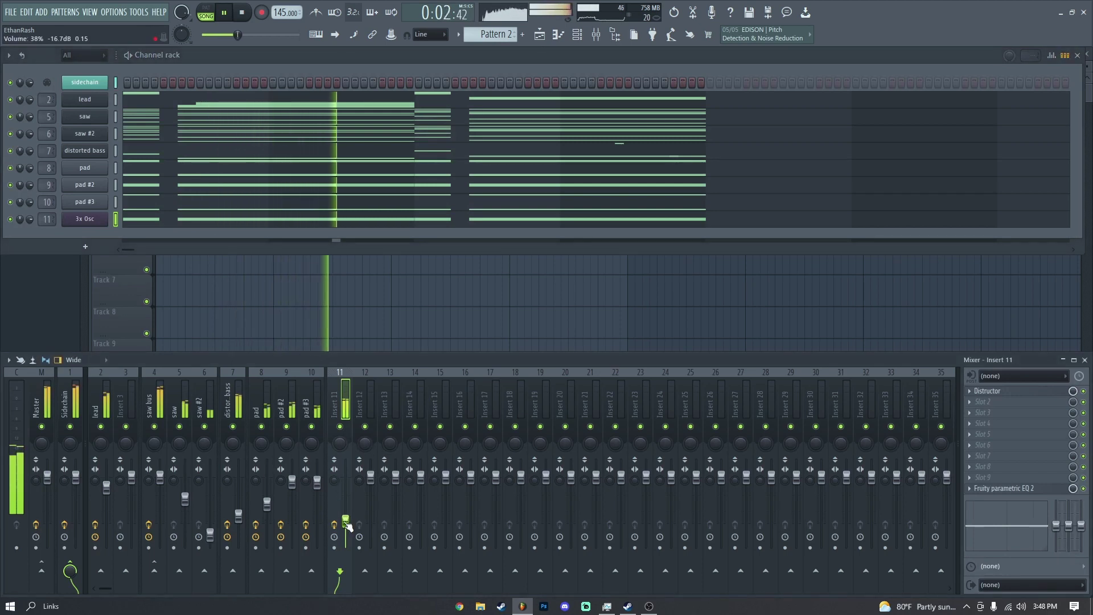
Step: Rename mixer track 11 as white noise
double_click(340, 398)
text(white noise)
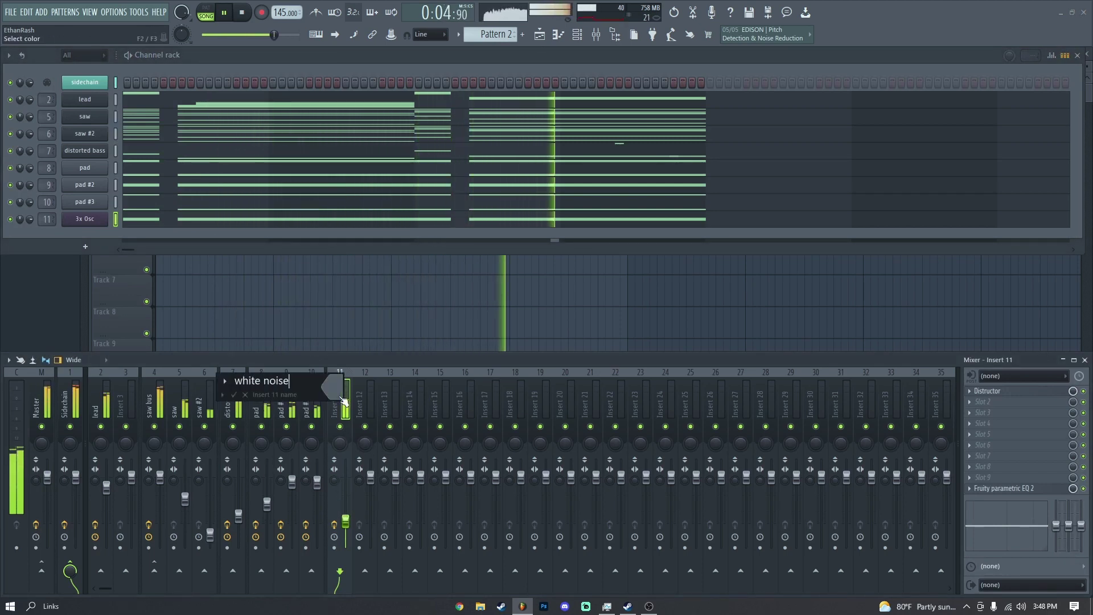
key(Return)
Step: Rename the 3x Osc channel as white noise and color it teal
right_click(105, 219)
click(155, 246)
text(whit)
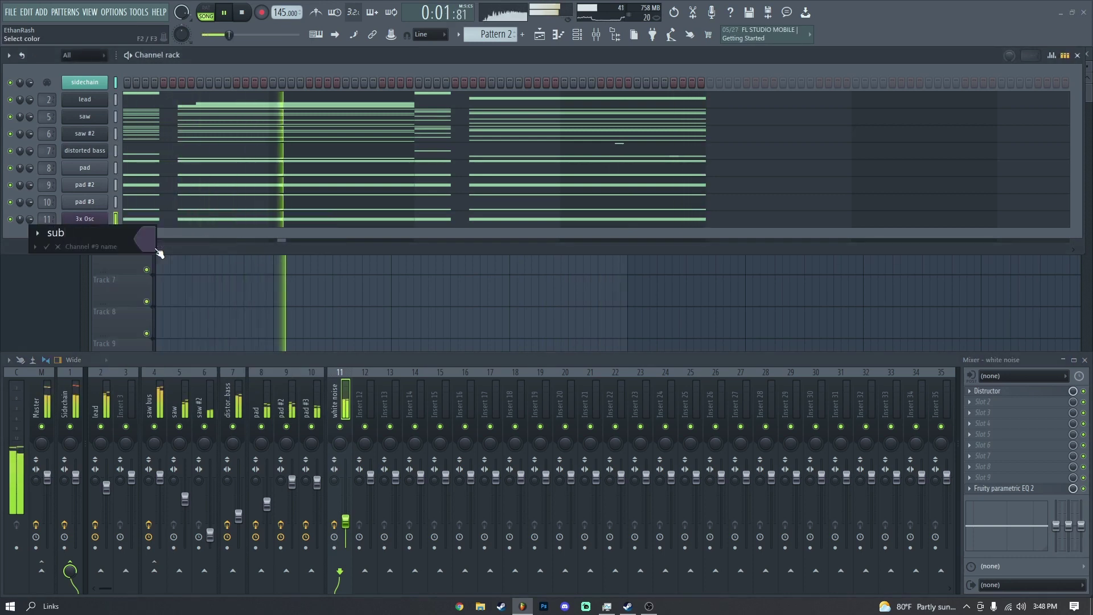
text(e noise)
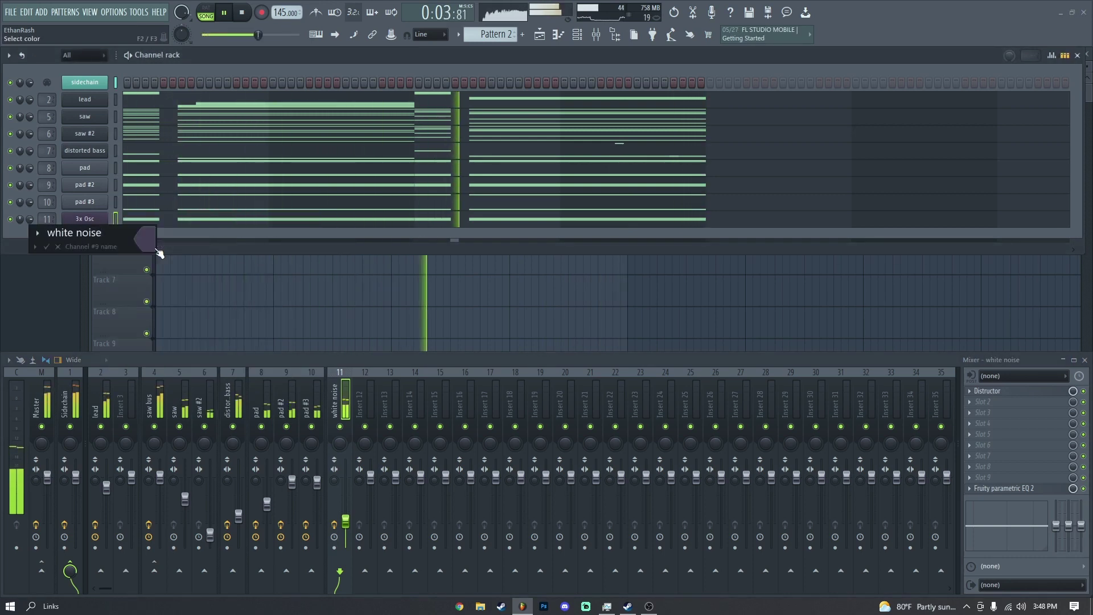
click(150, 240)
click(220, 430)
key(Return)
Step: Stop playback and color the pad #3, pad #2 and pad channels teal like the sidechain channel
right_click(104, 218)
click(164, 349)
click(164, 349)
key(Return)
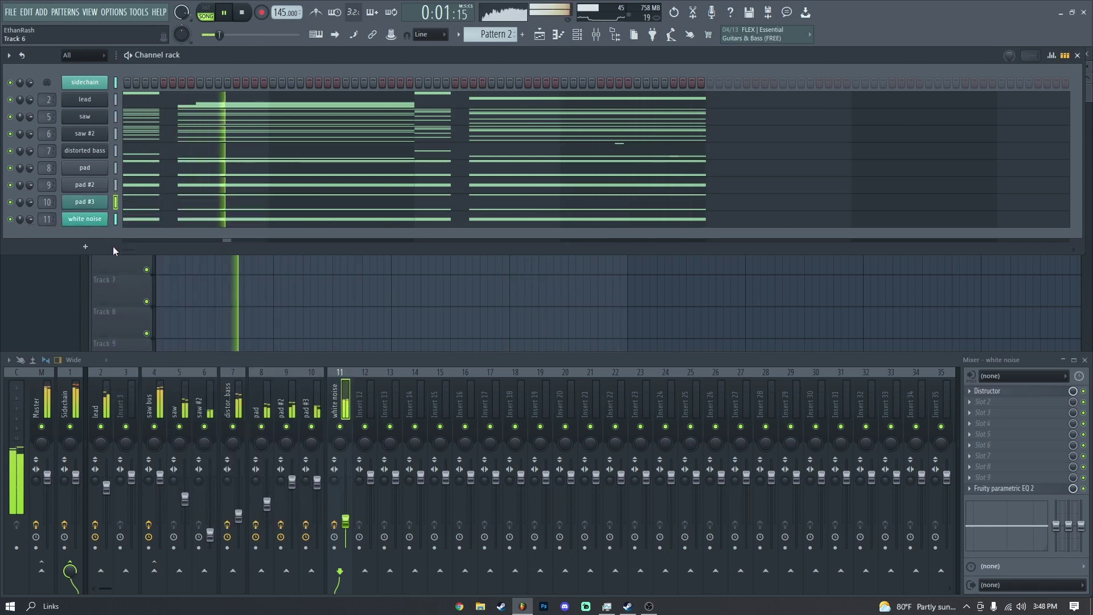
key(space)
right_click(84, 201)
click(139, 220)
click(176, 382)
key(Return)
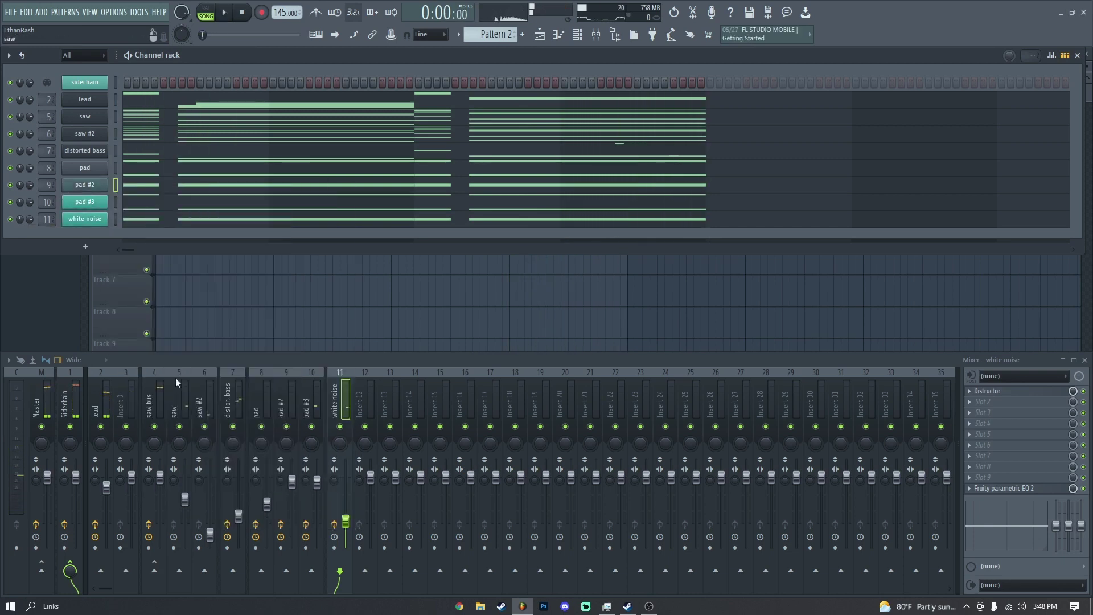
right_click(84, 171)
click(138, 203)
click(164, 357)
key(Return)
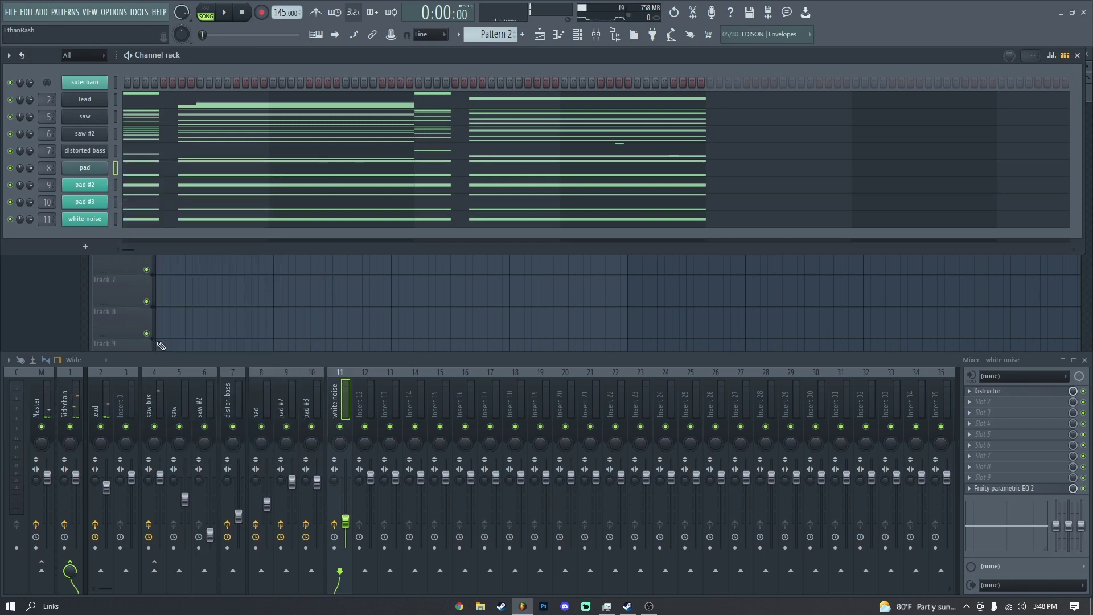
Step: Color the distorted bass and saw #2 channels teal
right_click(96, 167)
click(139, 198)
key(Escape)
right_click(108, 149)
click(138, 187)
click(183, 344)
key(Return)
right_click(108, 132)
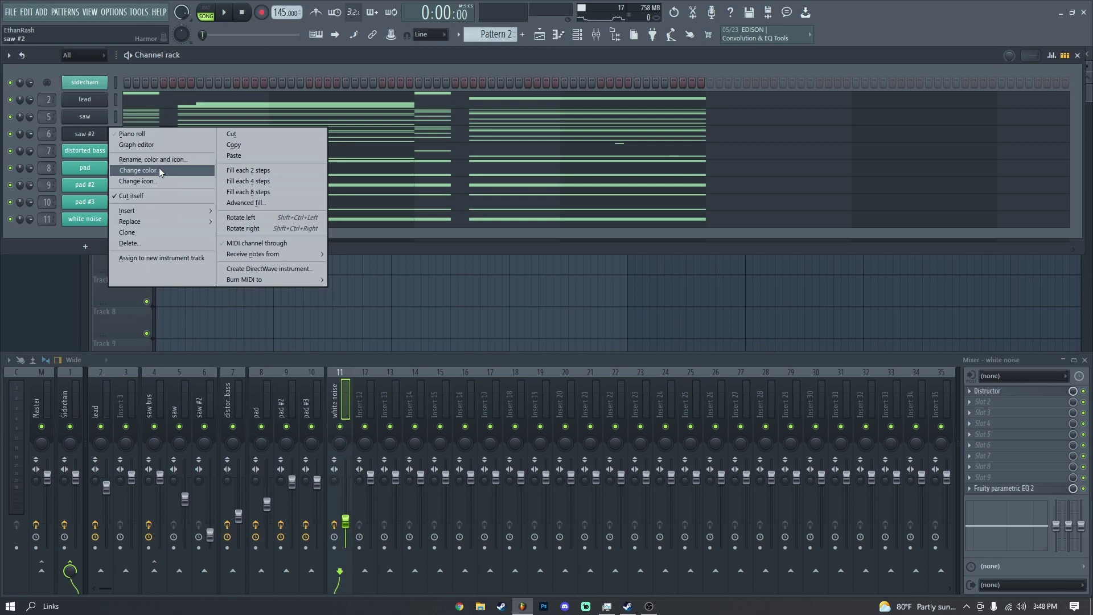
click(159, 168)
click(161, 321)
key(Return)
Step: Color the saw and lead channels teal
right_click(108, 116)
click(139, 152)
click(154, 306)
key(Return)
right_click(109, 99)
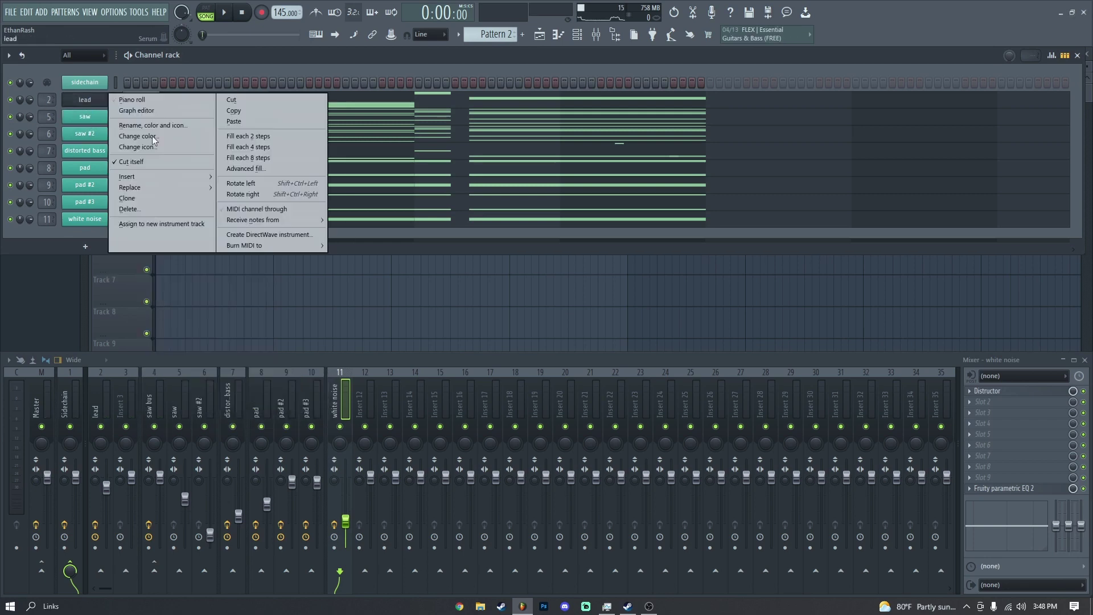
click(152, 135)
click(162, 304)
key(Return)
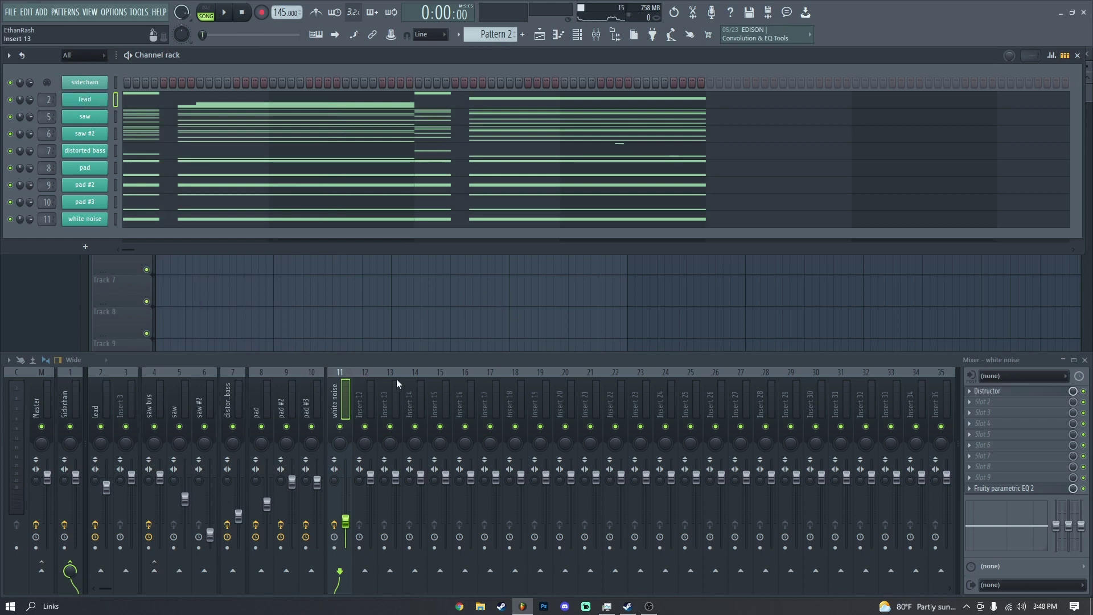
Step: Add a mixer separator before Insert 12 and add another 3x Osc channel
right_click(373, 399)
click(419, 462)
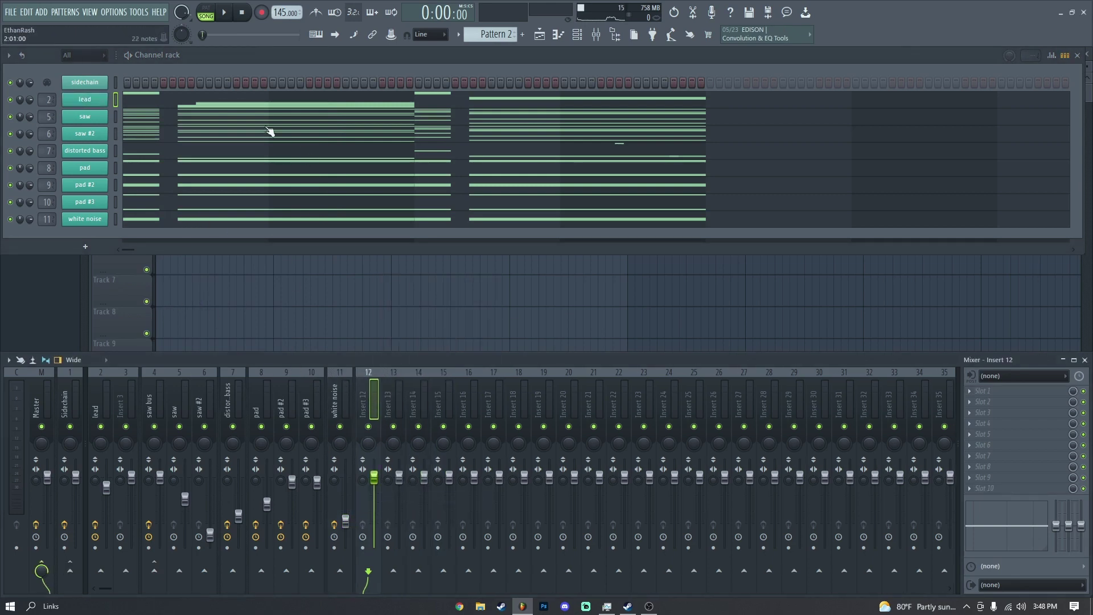
click(42, 12)
click(63, 536)
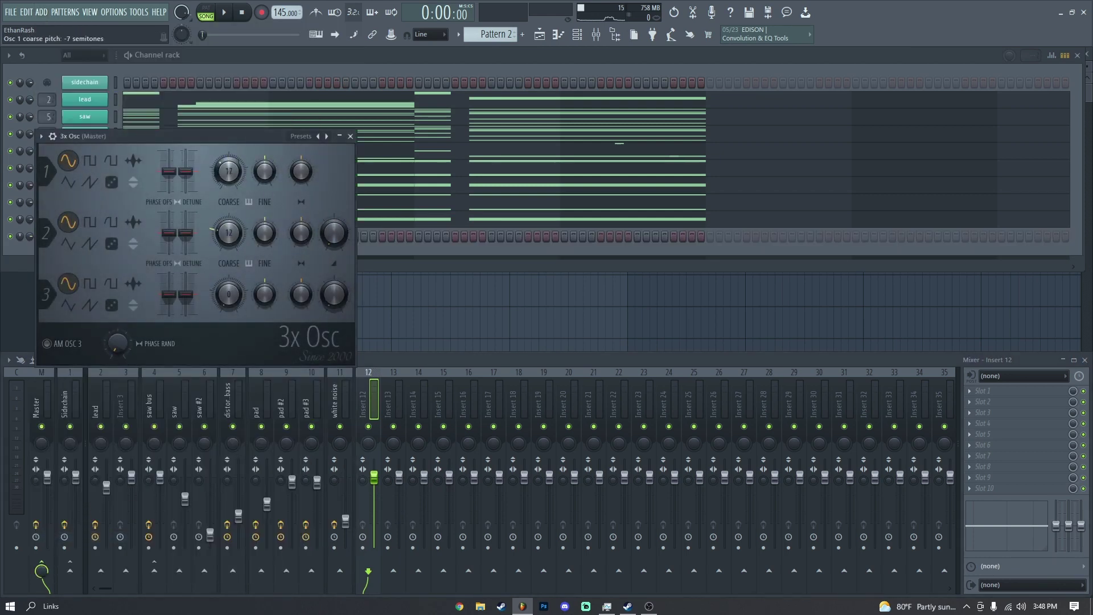
Step: Set the new 3x Osc's oscillator 1 coarse pitch to -12 semitones and give it a pitch envelope with a short decay
drag(231, 140, 700, 124)
click(520, 120)
click(519, 118)
click(572, 143)
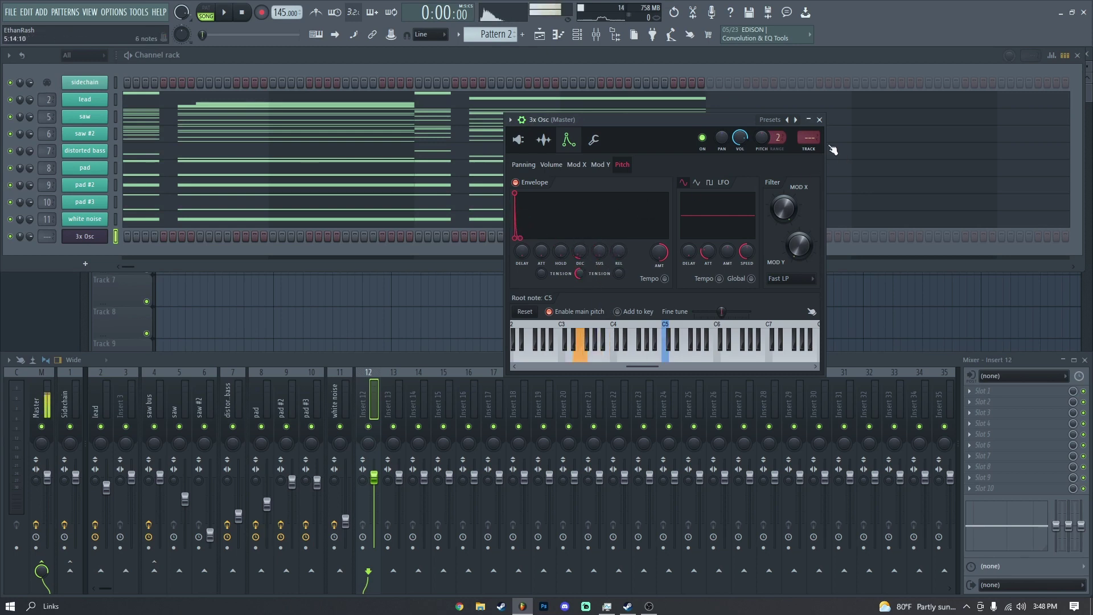
Step: Route the new 3x Osc to mixer track 12 and send that track to Sidechain instead of Master
drag(815, 138, 815, 114)
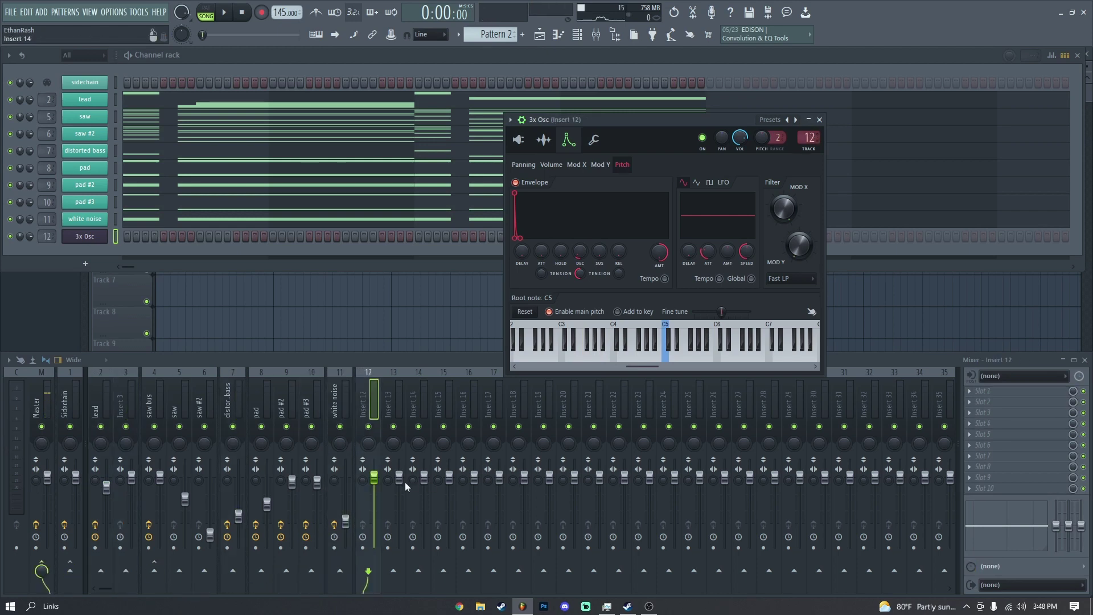
drag(374, 476, 374, 500)
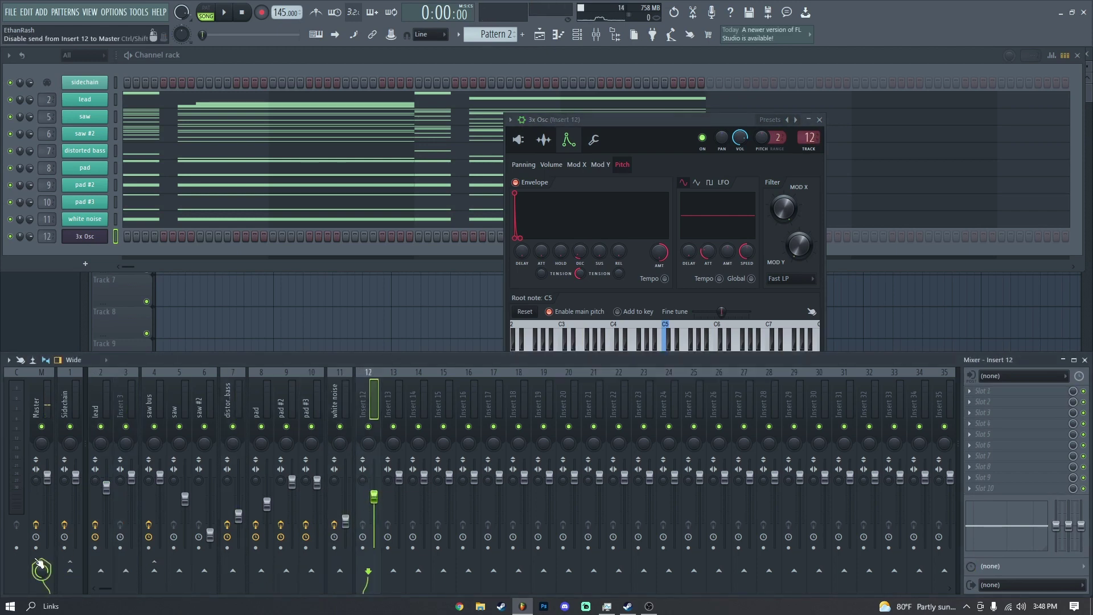
right_click(376, 496)
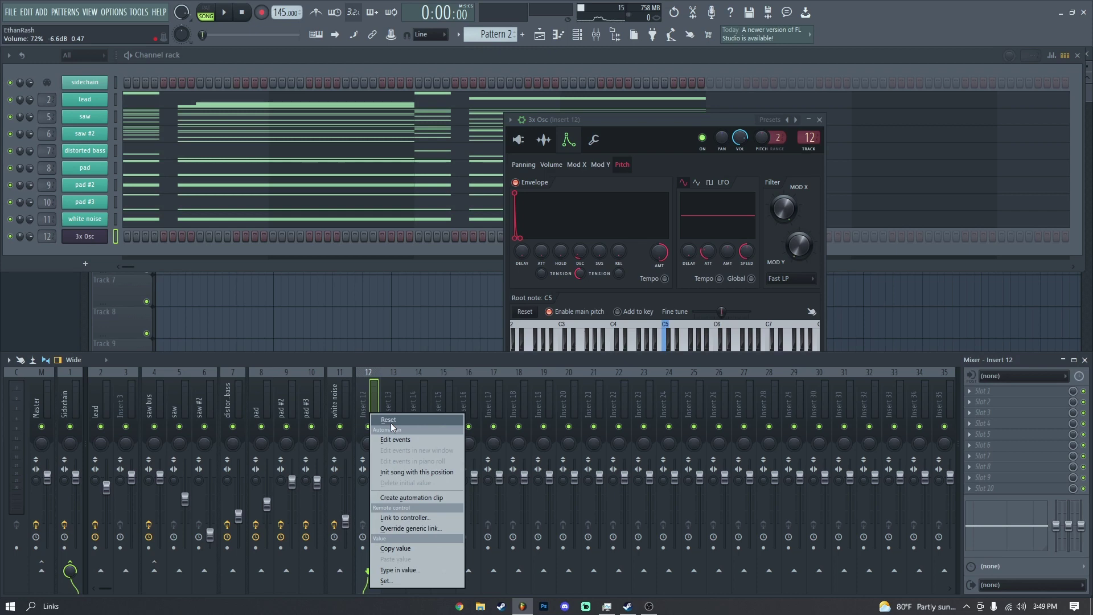
click(388, 420)
click(518, 140)
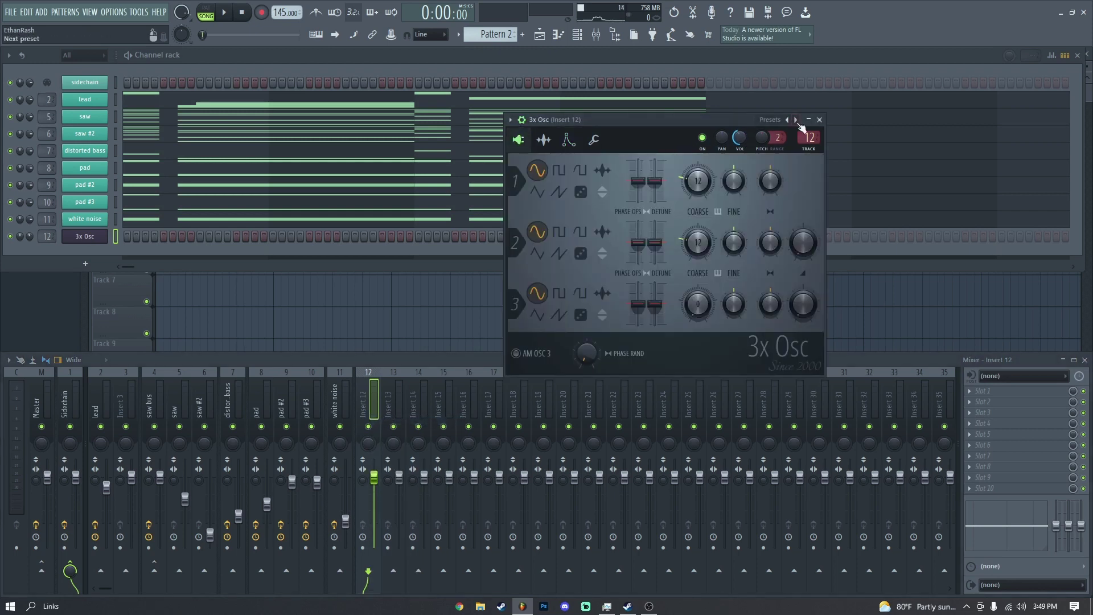
Step: Load Soundgoodizer into effect slot 1 and Fruity Blood Overdrive into slot 2 of mixer track 12
click(819, 120)
click(1001, 390)
key(Escape)
click(983, 393)
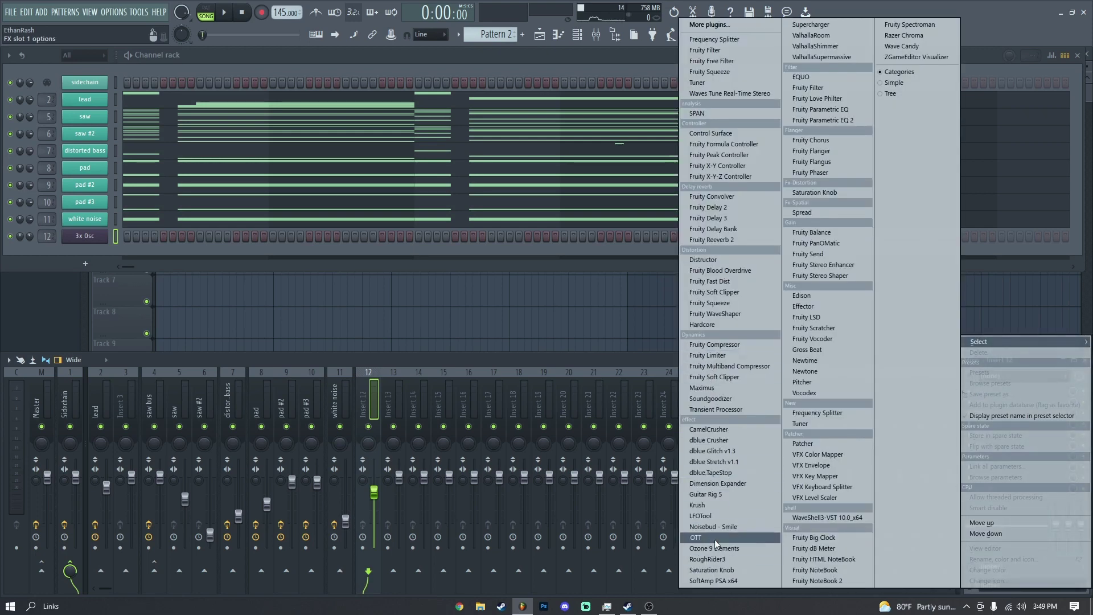
click(710, 399)
click(985, 402)
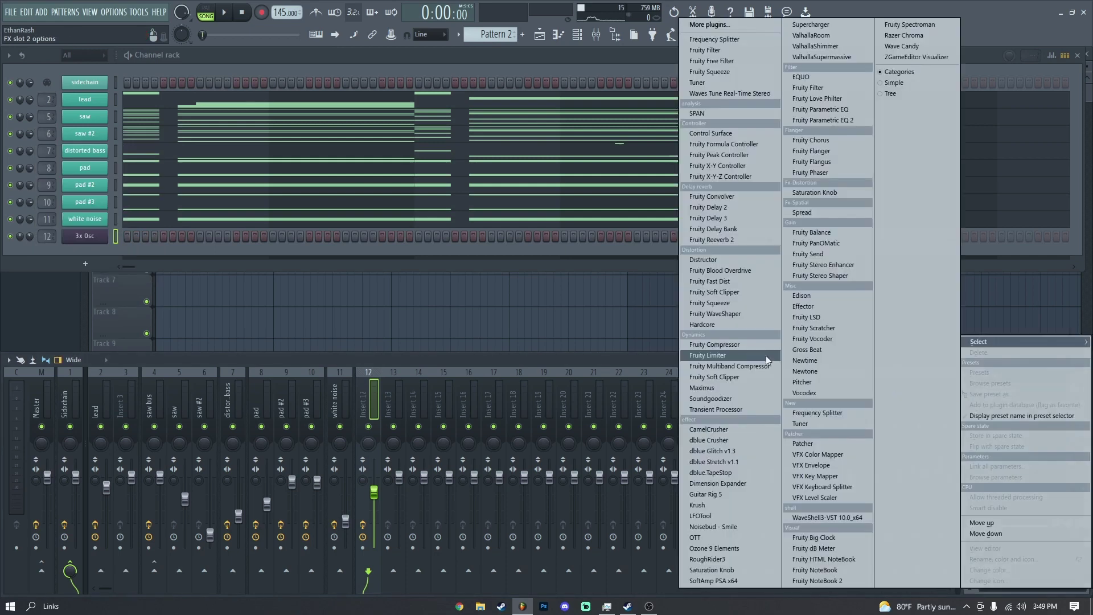
click(719, 270)
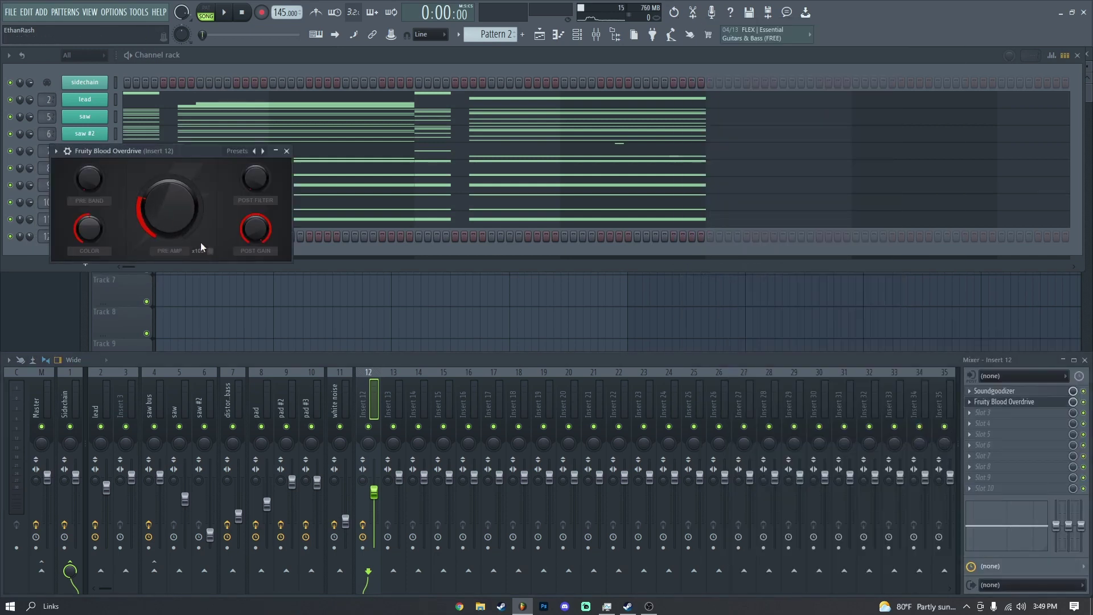
click(286, 150)
Step: Add Fruity Parametric EQ 2 to slot 10 of mixer track 12 with the 20Hz + 18kHz cut preset and lower its low-pass to about 417 Hz
click(979, 488)
click(836, 125)
click(974, 488)
mouse_move(981, 326)
click(839, 111)
click(411, 151)
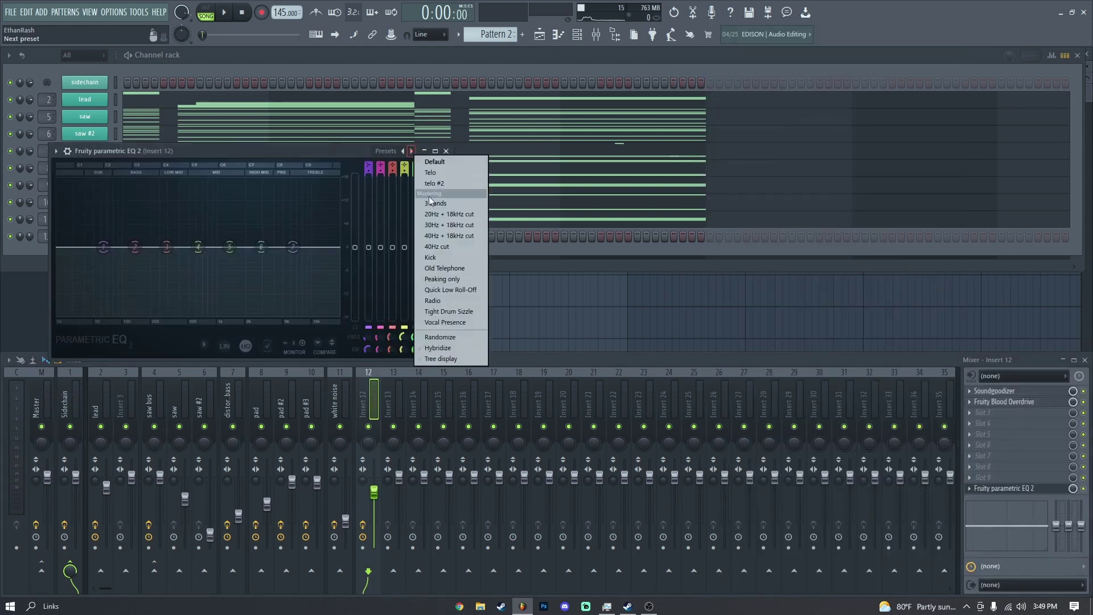
click(449, 214)
drag(341, 247, 181, 247)
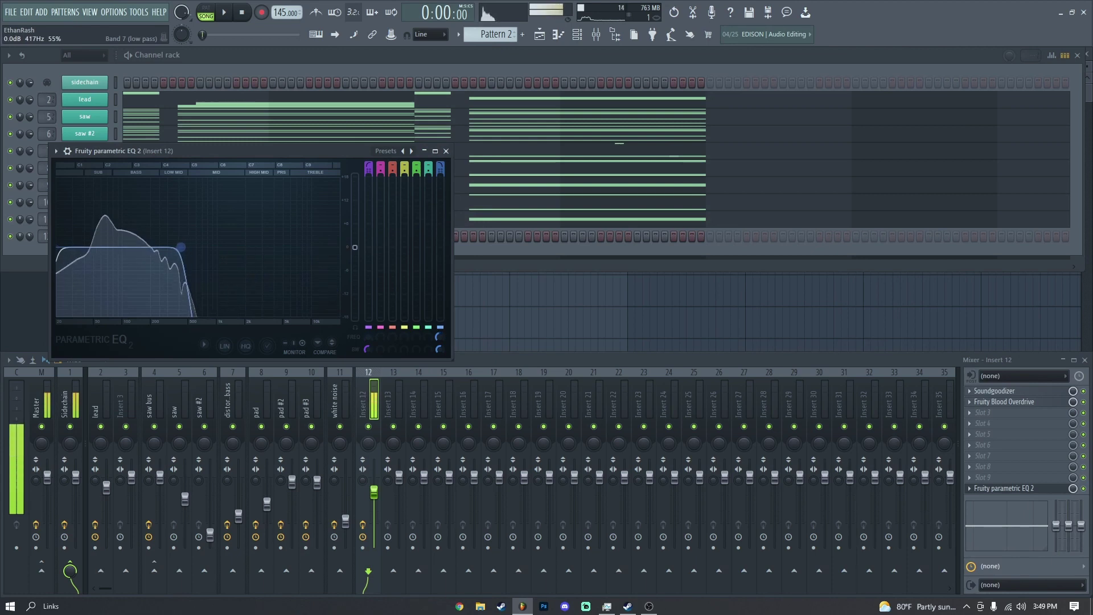
click(446, 151)
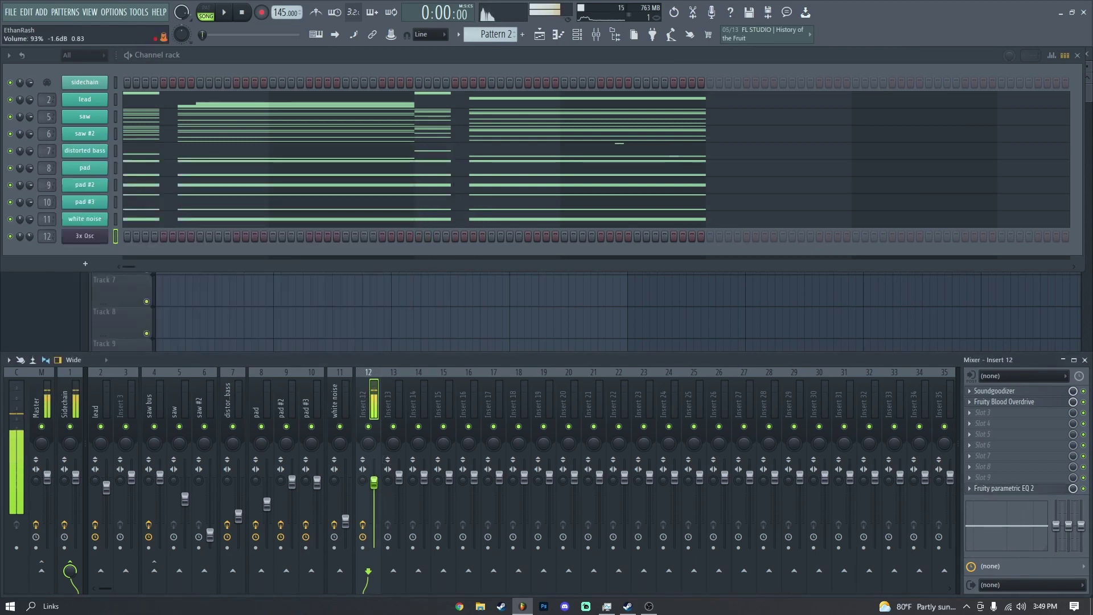
Step: Rename the 3x Osc channel "sub" and give it the same teal color as the other channels
right_click(102, 243)
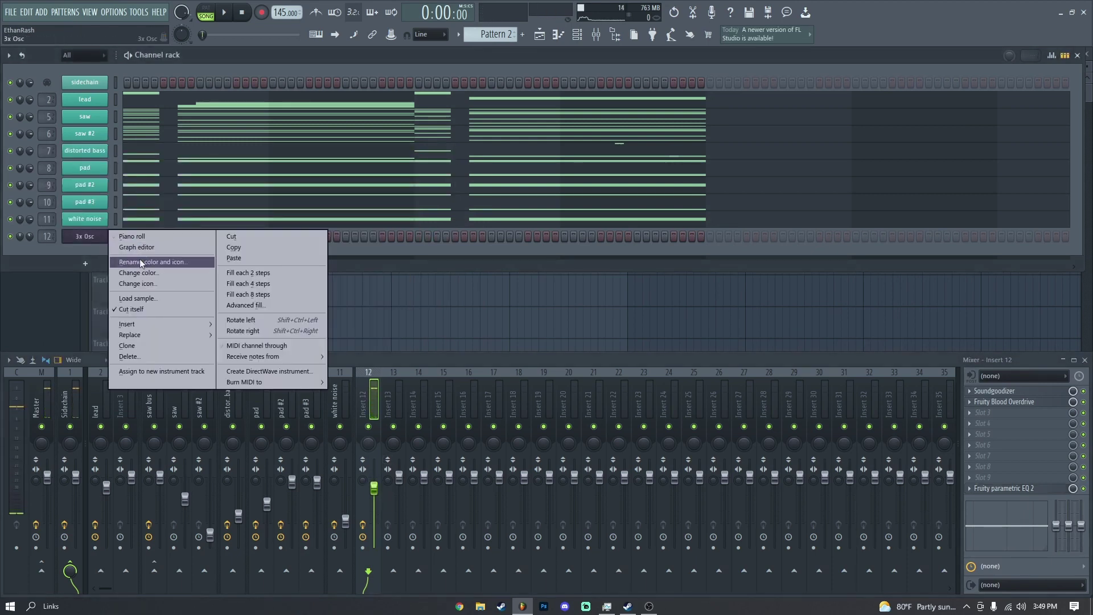
click(142, 260)
text(sub)
click(137, 251)
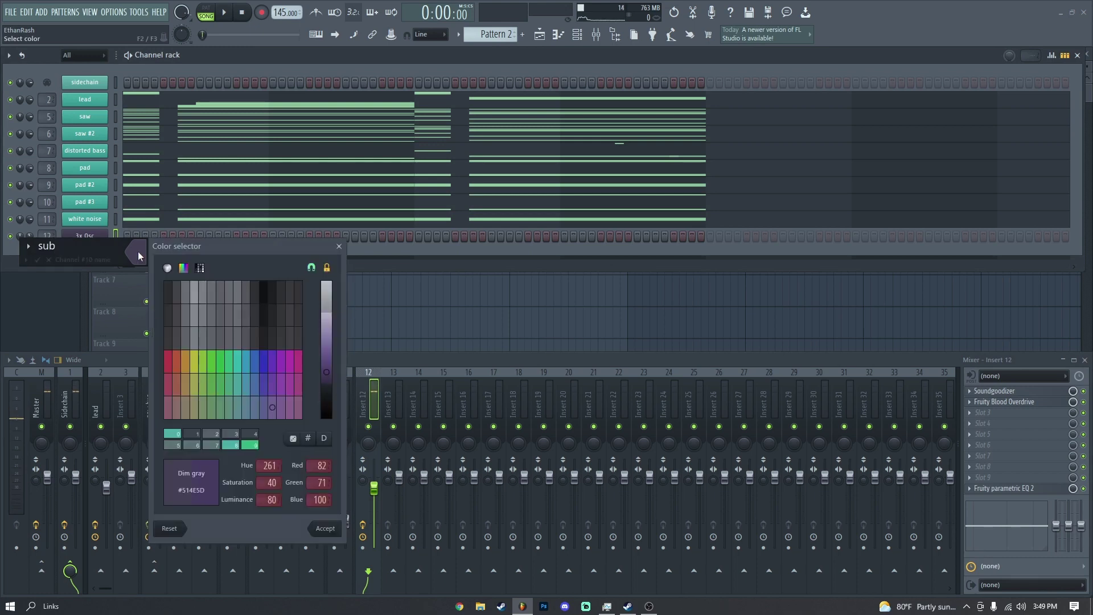
double_click(176, 382)
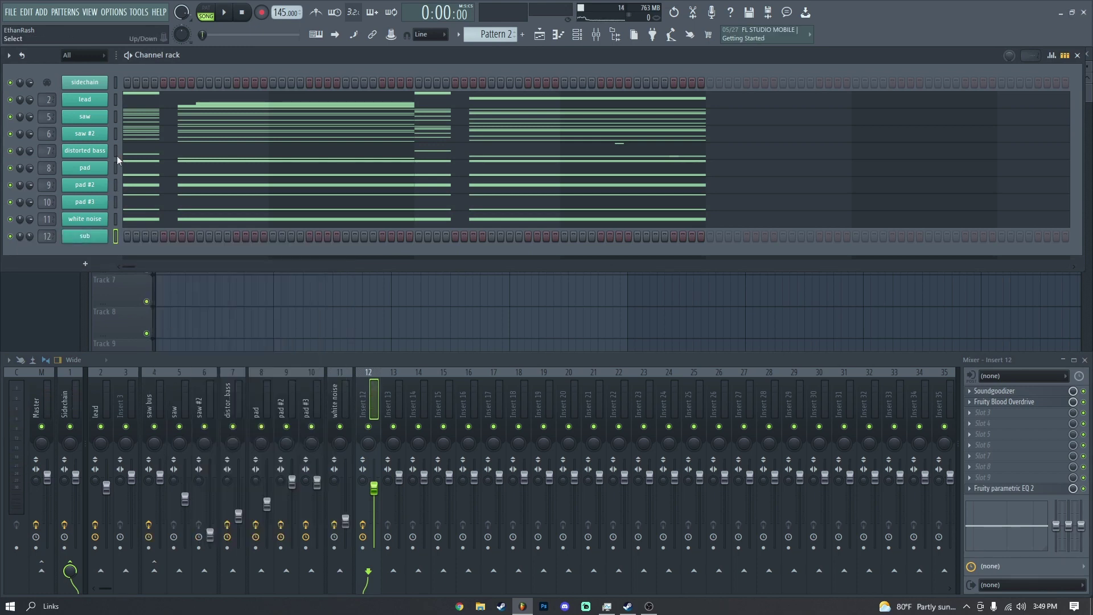
Step: Copy the distorted bass notes into the sub channel and lower mixer track 12's fader to about -10.7 dB during playback
key(space)
drag(374, 488, 374, 508)
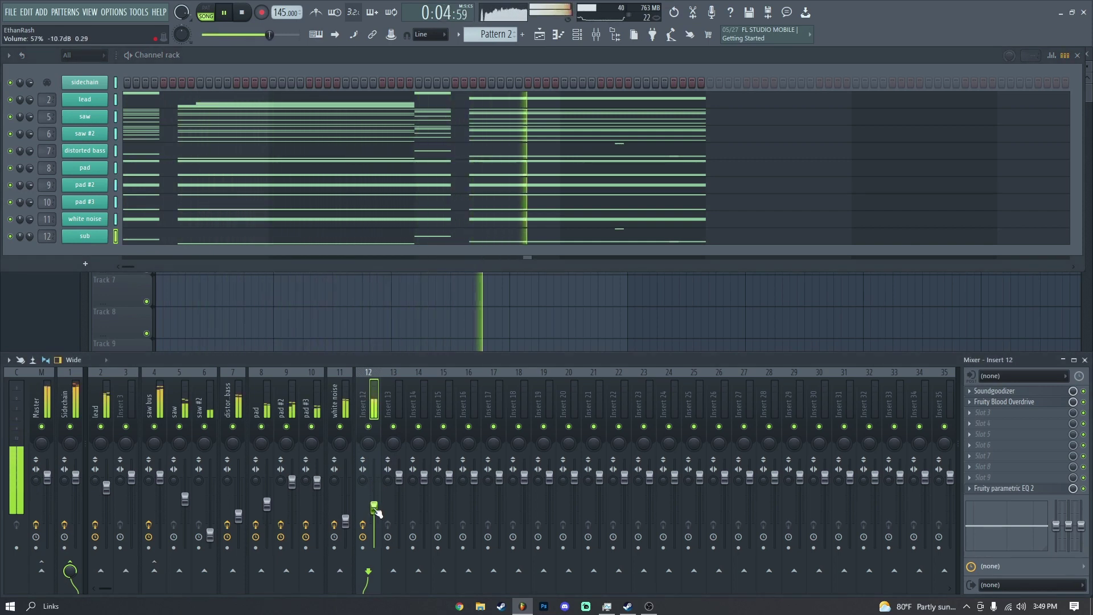
Step: Solo the pad #2 mixer track to listen to it, and unsolo it again
click(292, 408)
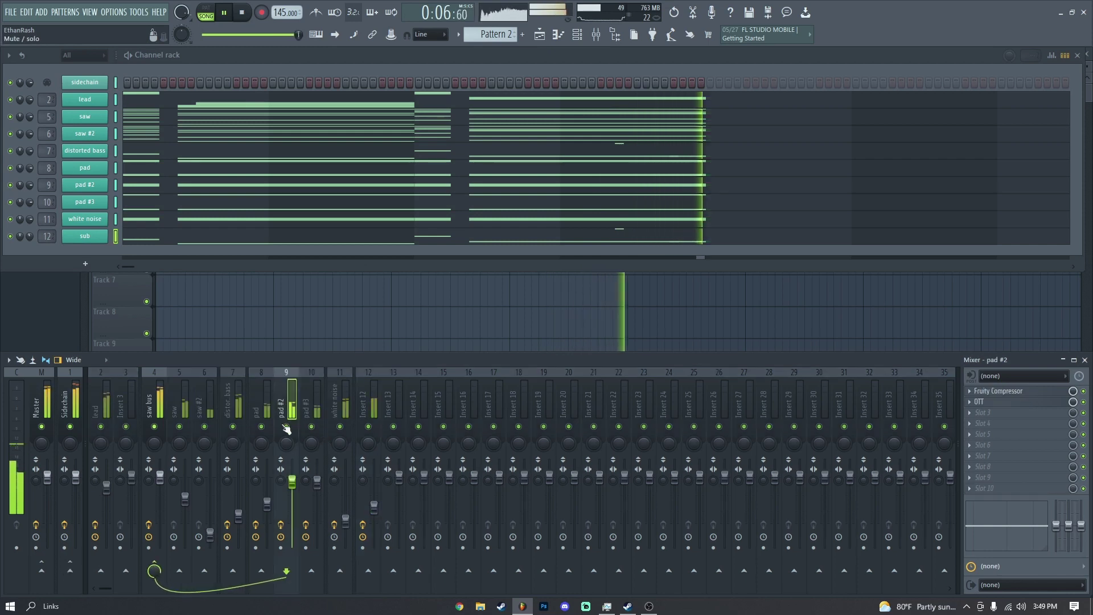
key(space)
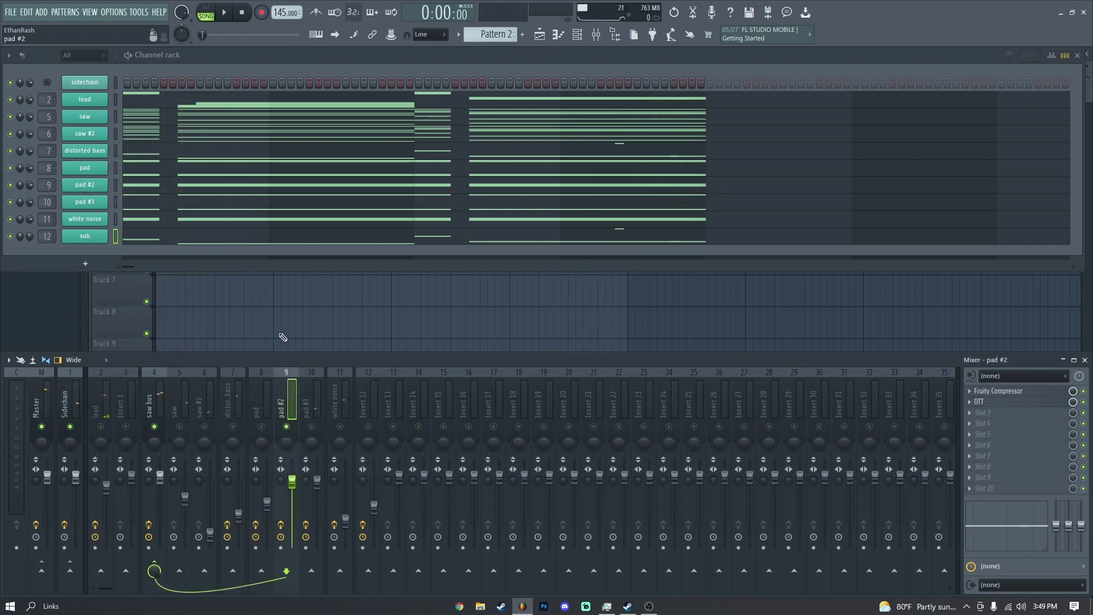
right_click(287, 426)
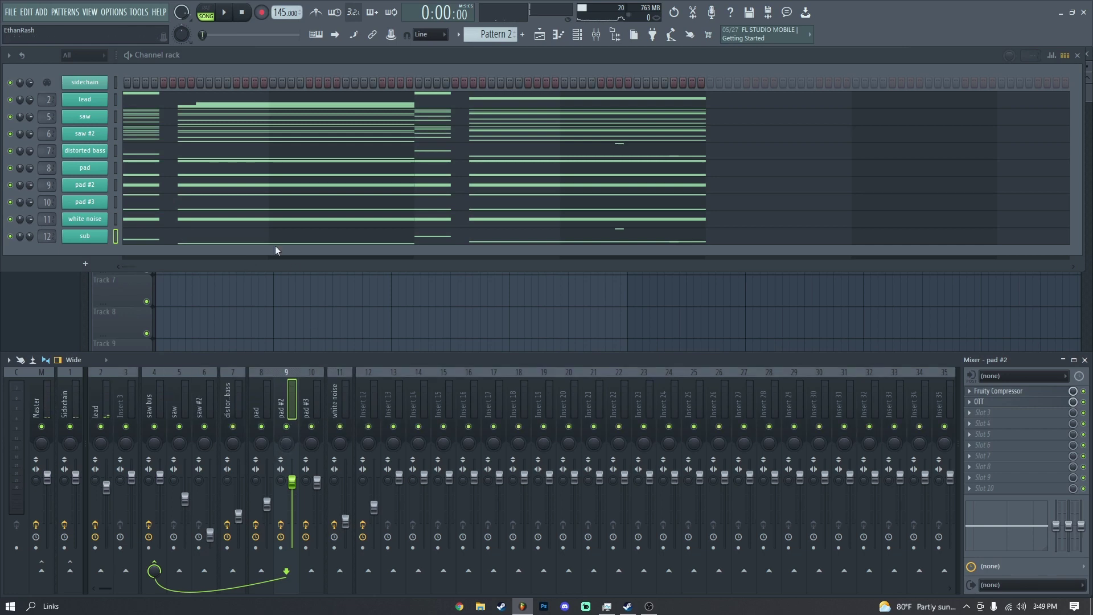
key(space)
Step: Duplicate all of pad #2's A4 notes up to D5 in its piano roll, leaving no stray notes
click(195, 186)
key(ctrl+a)
key(space)
key(space)
drag(282, 328, 261, 373)
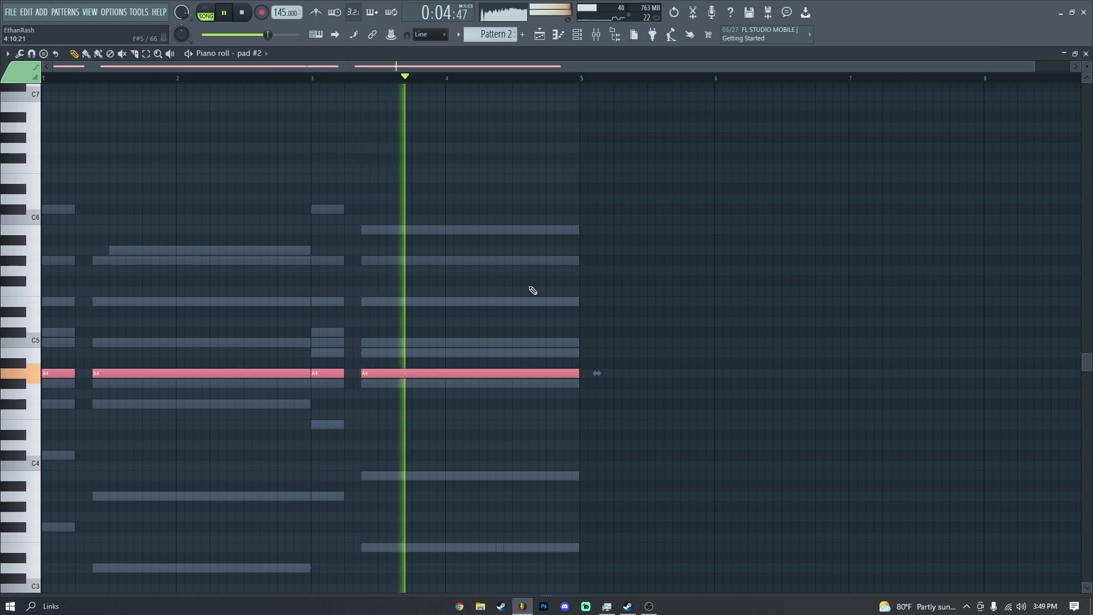
drag(164, 374, 164, 322)
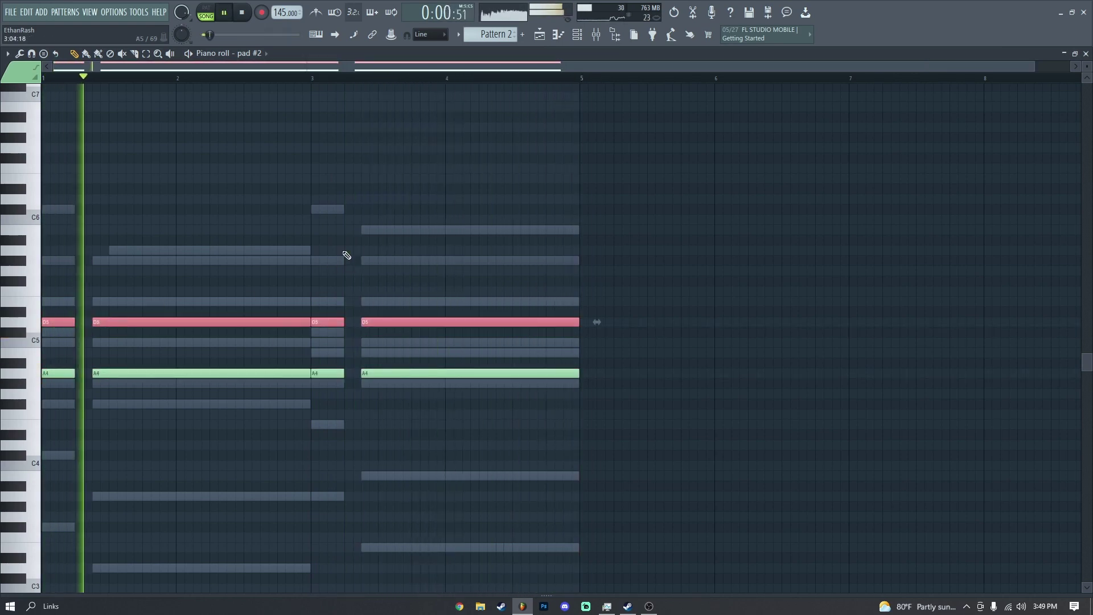
click(751, 323)
drag(750, 323, 785, 312)
right_click(785, 312)
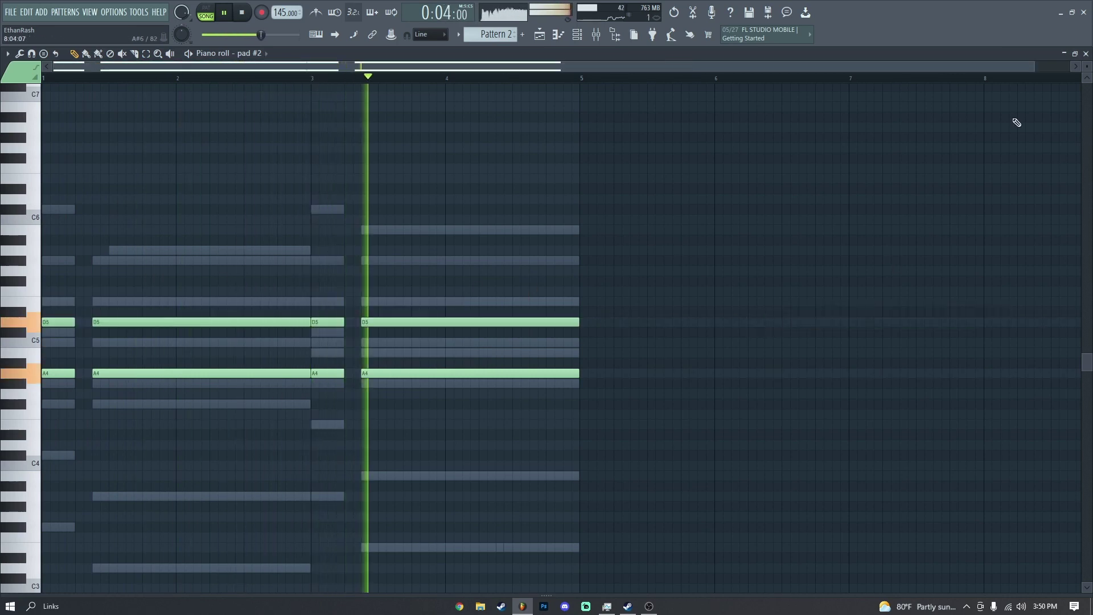
Step: Close the piano roll, unsolo the pad #2 mixer track and play back the full mix
click(1085, 53)
key(space)
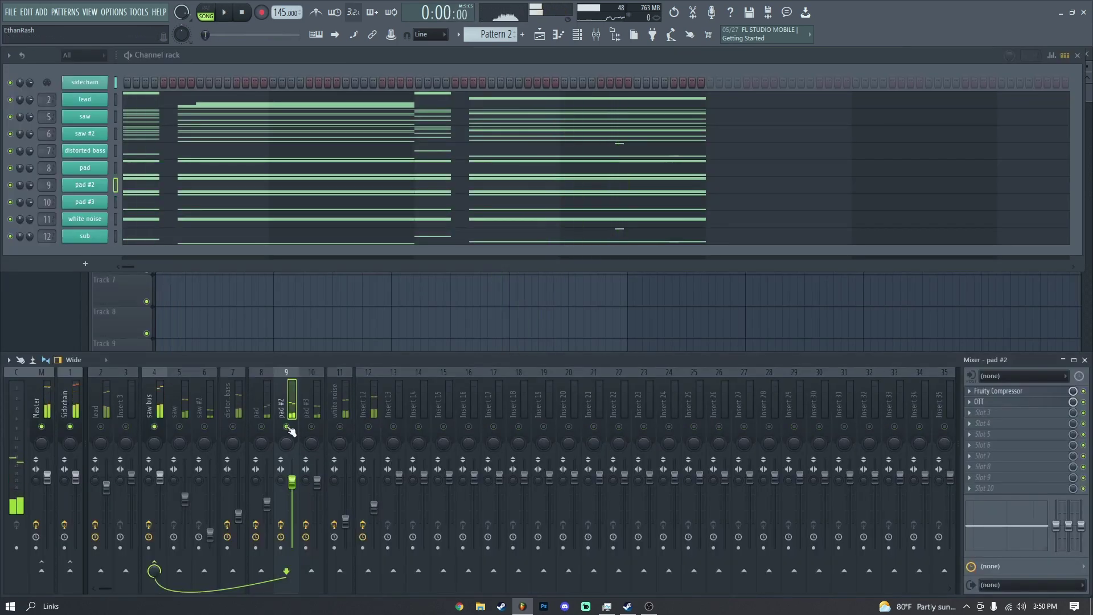
right_click(288, 428)
key(space)
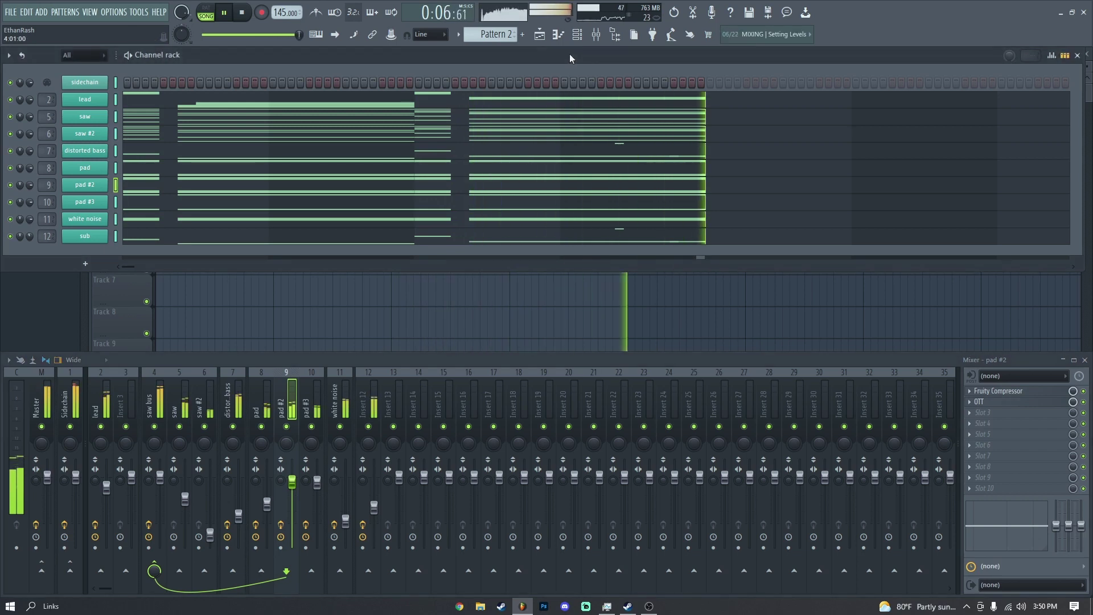
Step: Add a mixer separator before Insert 13 and rename mixer track 12 "sub"
click(390, 403)
click(430, 509)
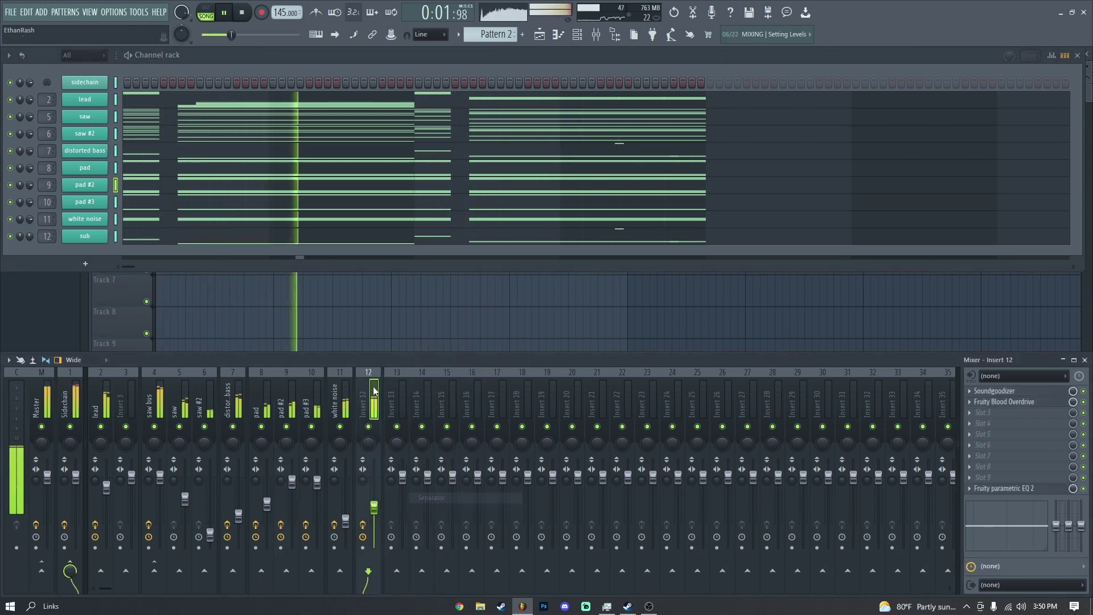
key(space)
text(sub)
key(Return)
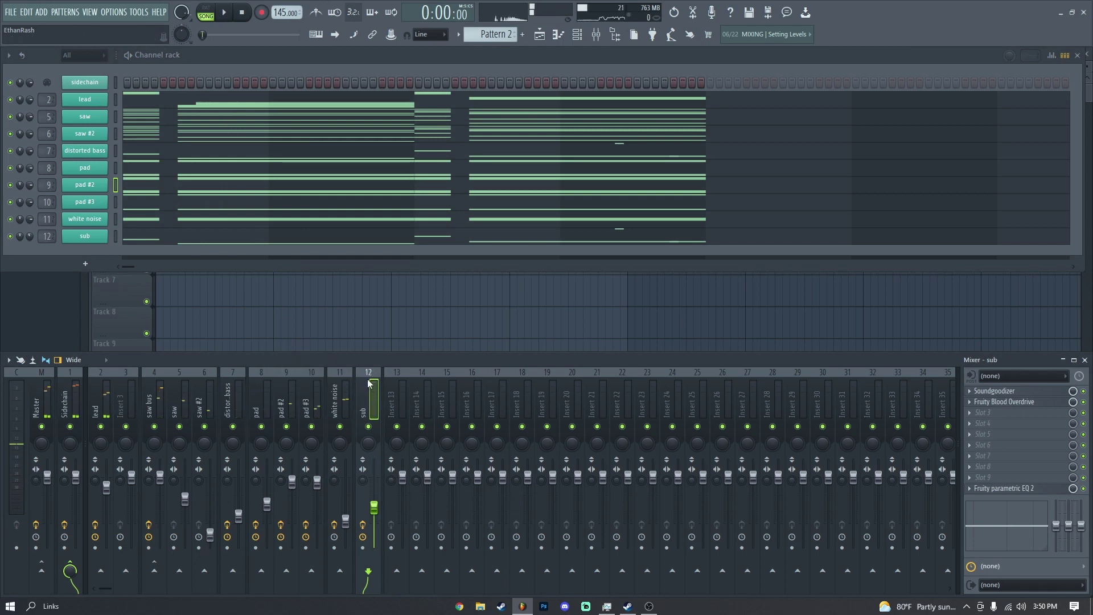
Step: Add a mixer separator before Insert 20 and rename Insert 20 "kick"
right_click(572, 387)
click(616, 497)
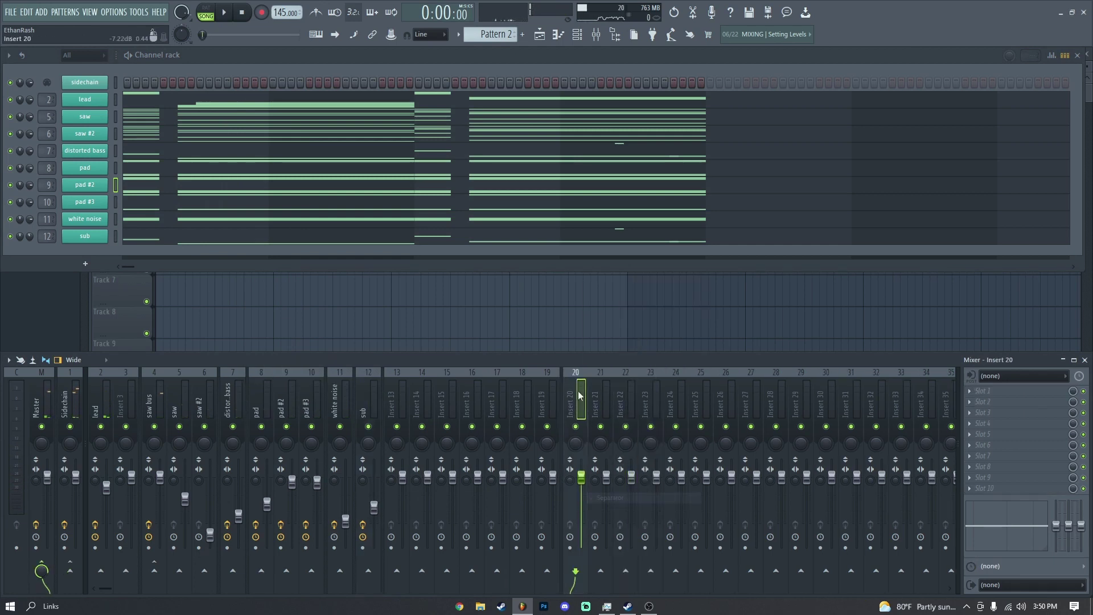
double_click(580, 395)
text(kick)
key(Return)
Step: Rename mixer Insert 21 "percussion bus" and Insert 22 "kick(crash)"
double_click(597, 391)
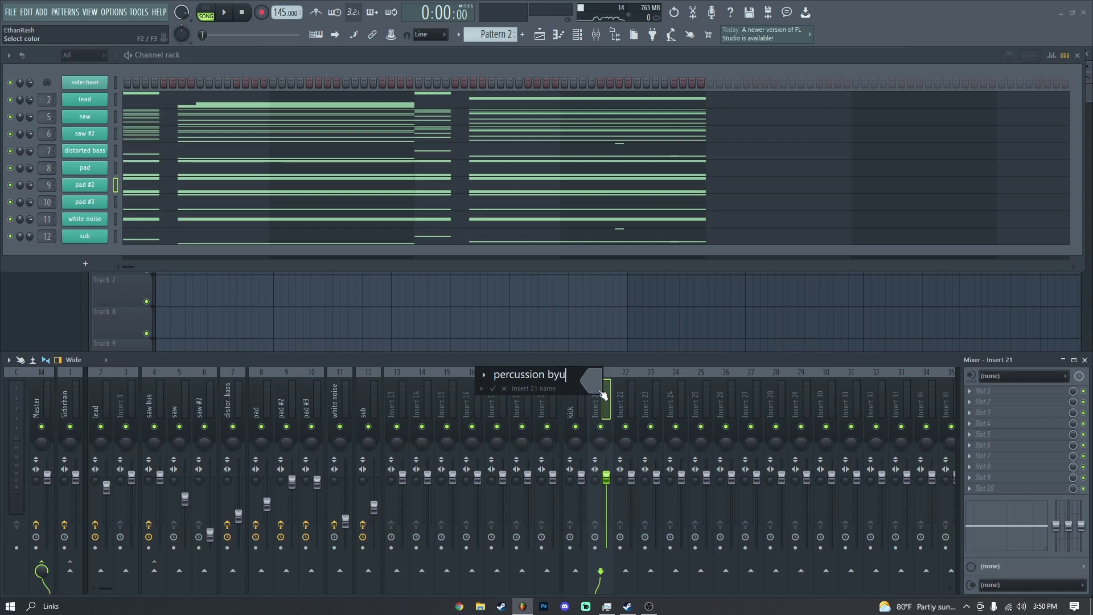
key(Return)
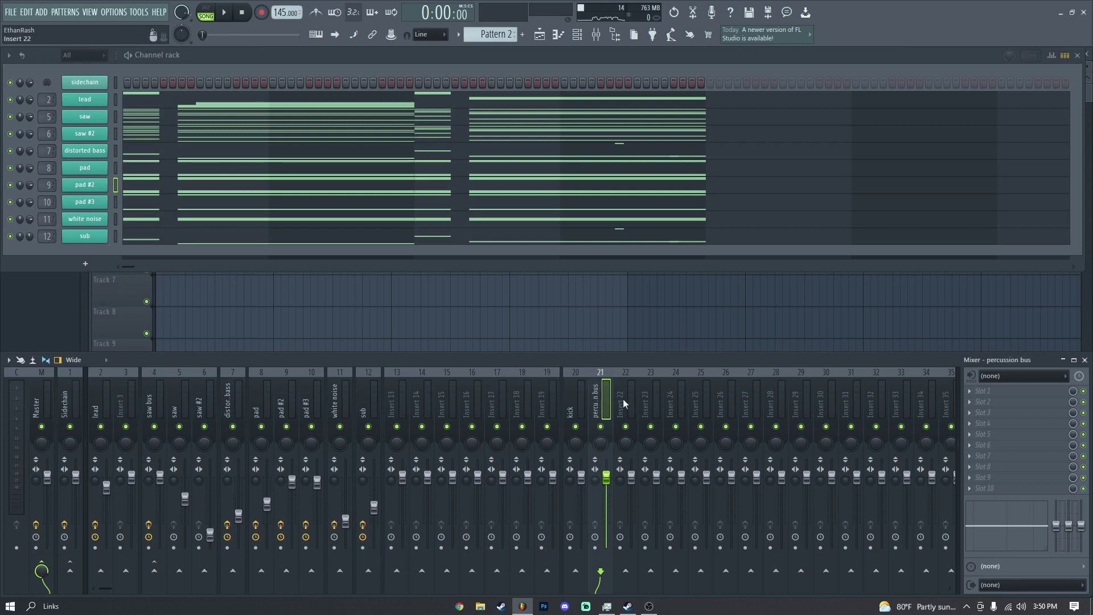
click(625, 399)
key(F2)
text(S)
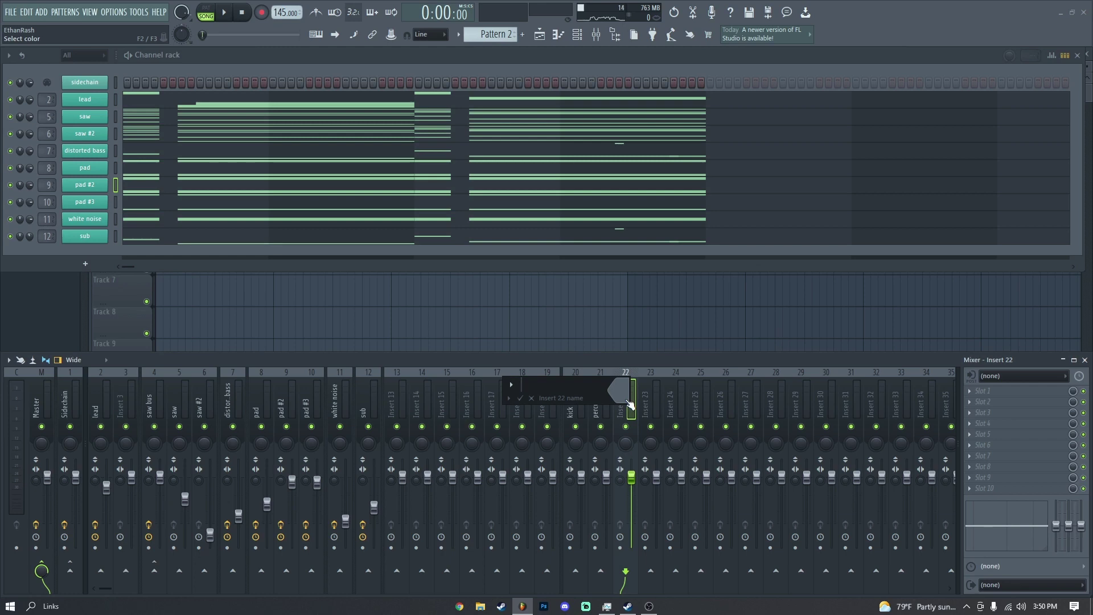
text(kick(crash)
key(Return)
Step: Rename mixer Insert 23 "snare(crash)"
key(Right)
key(F2)
text(S)
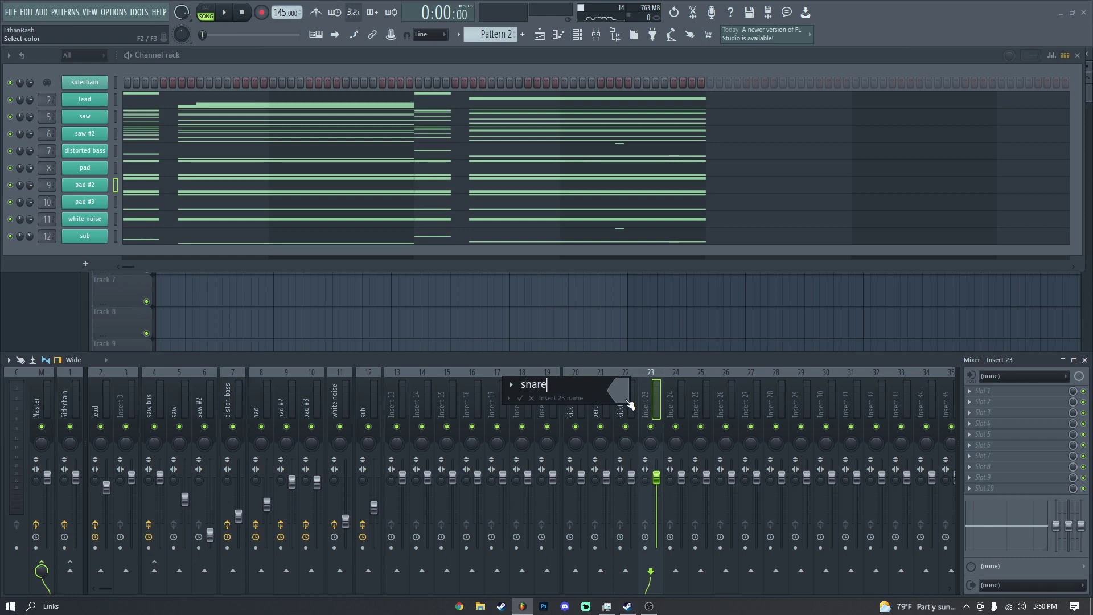
text(nare(crash))
key(Return)
Step: Rename mixer Insert 24 "china" and Insert 25 "snare"
key(Right)
key(F2)
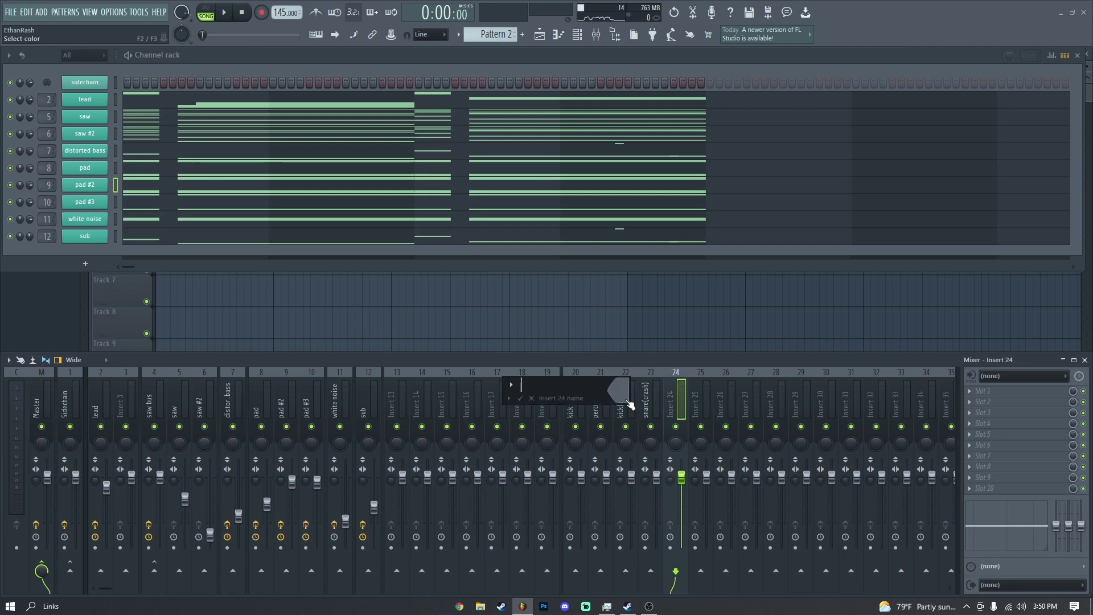
text(china)
key(Return)
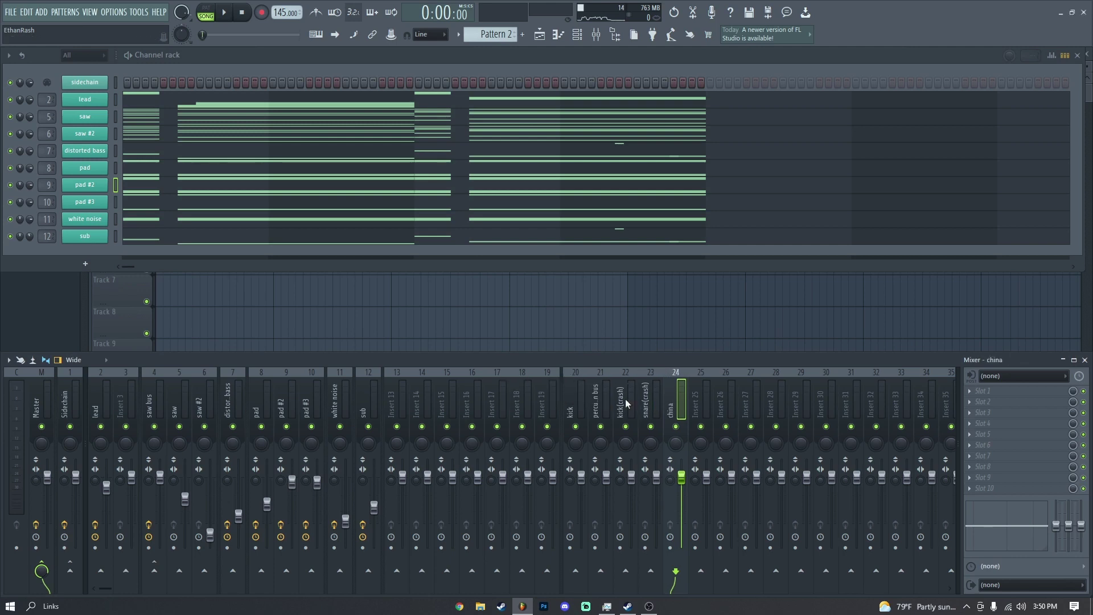
key(Right)
key(F2)
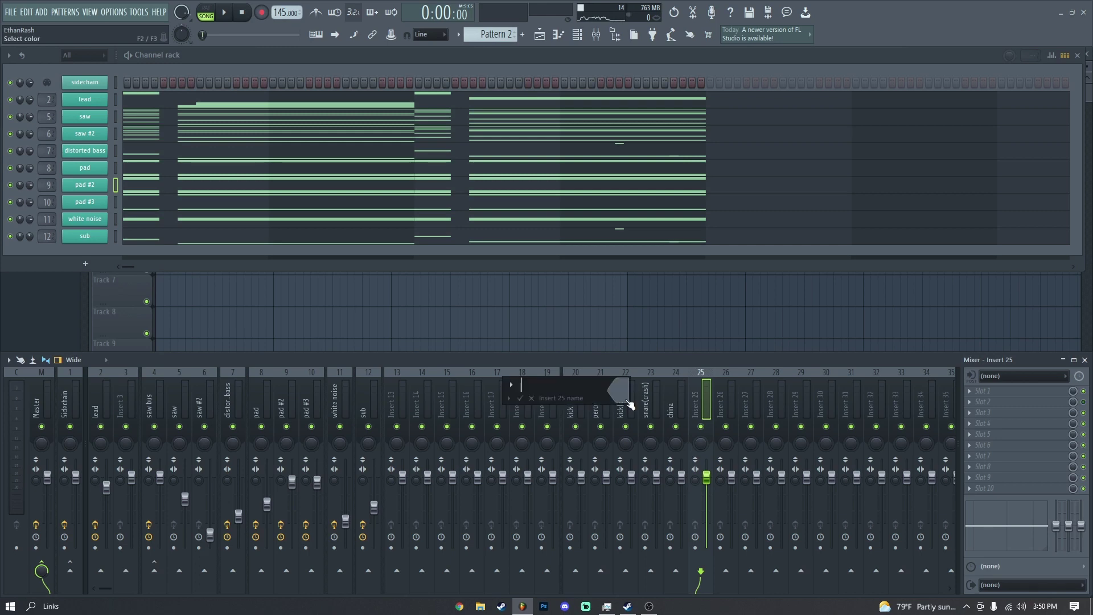
text(snare)
key(Return)
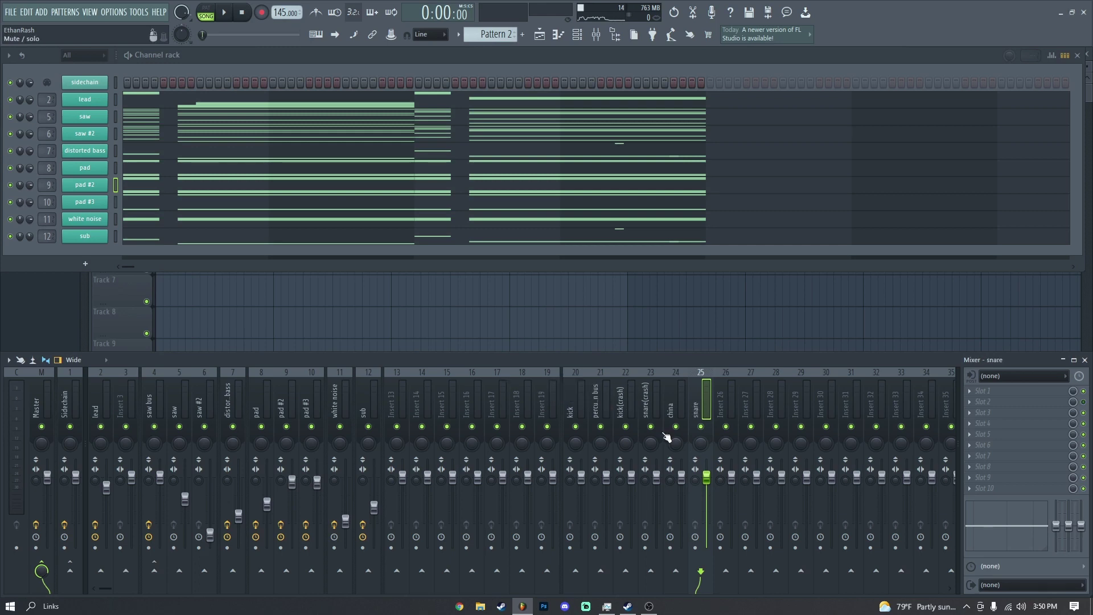
Step: Route the china, snare(crash) and kick(crash) mixer tracks to the percussion bus instead of Master
click(680, 394)
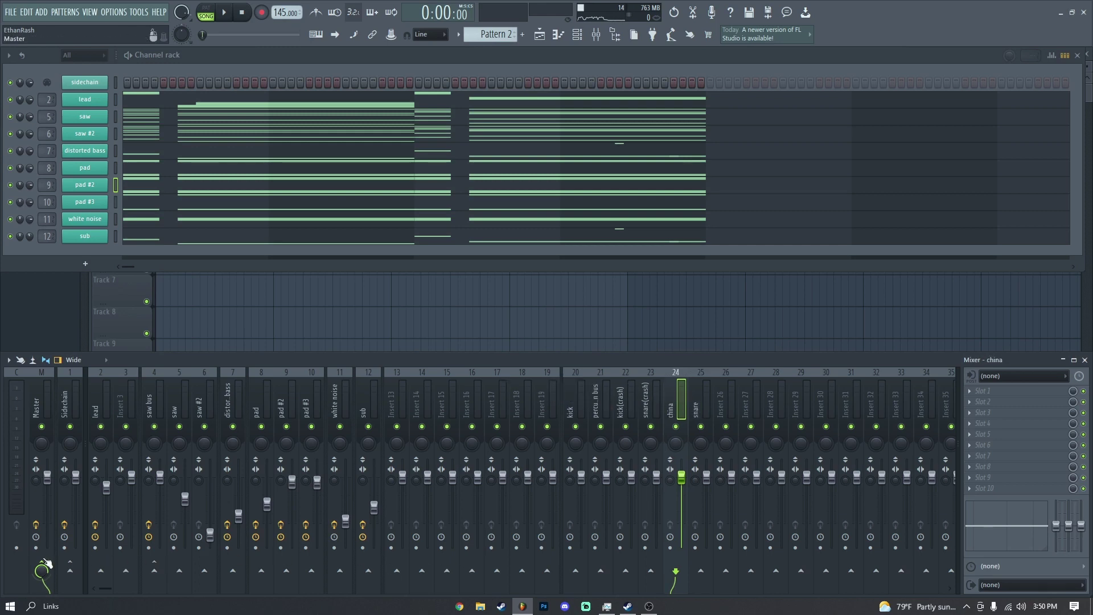
click(652, 582)
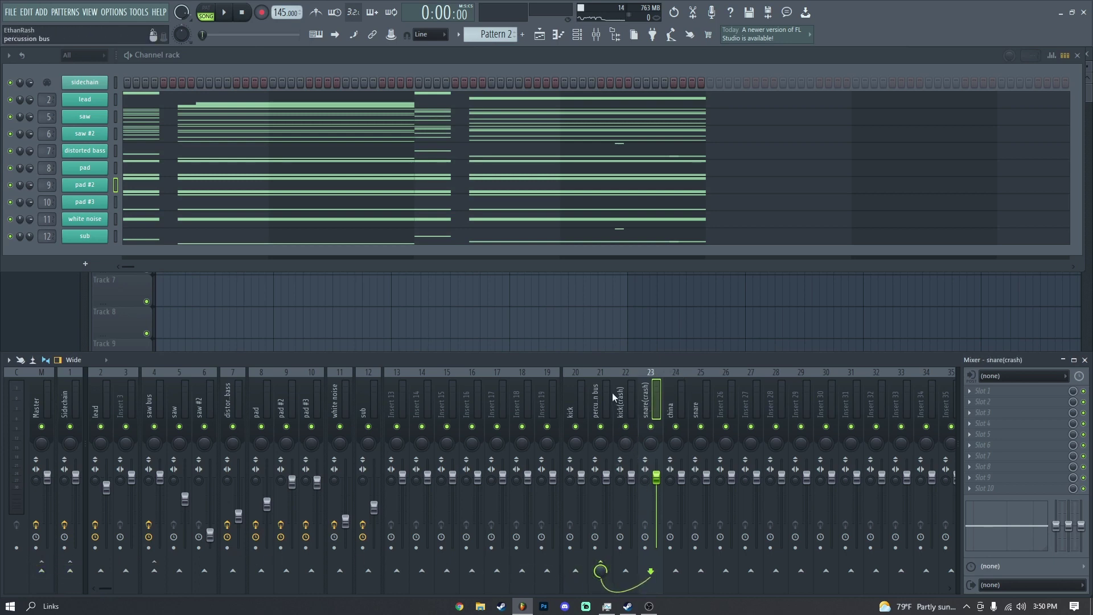
click(624, 576)
click(42, 569)
click(601, 570)
click(602, 398)
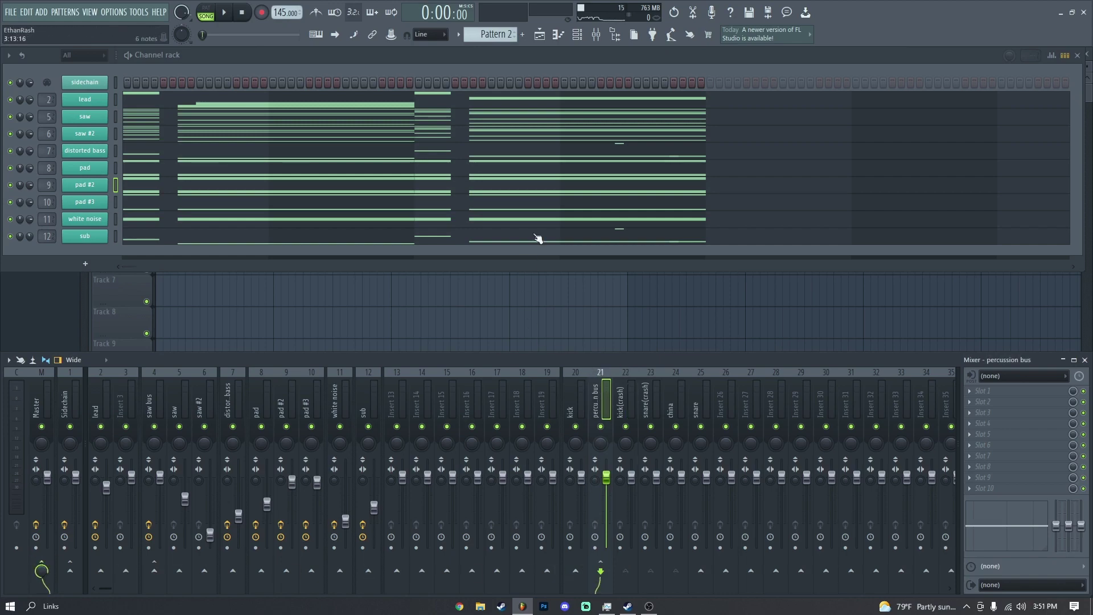
Step: Add the PHS1_china_crisp sample from the DRUMS > CYMBALS folder as a new channel in the channel rack
click(614, 35)
scroll(121, 333, down, 10)
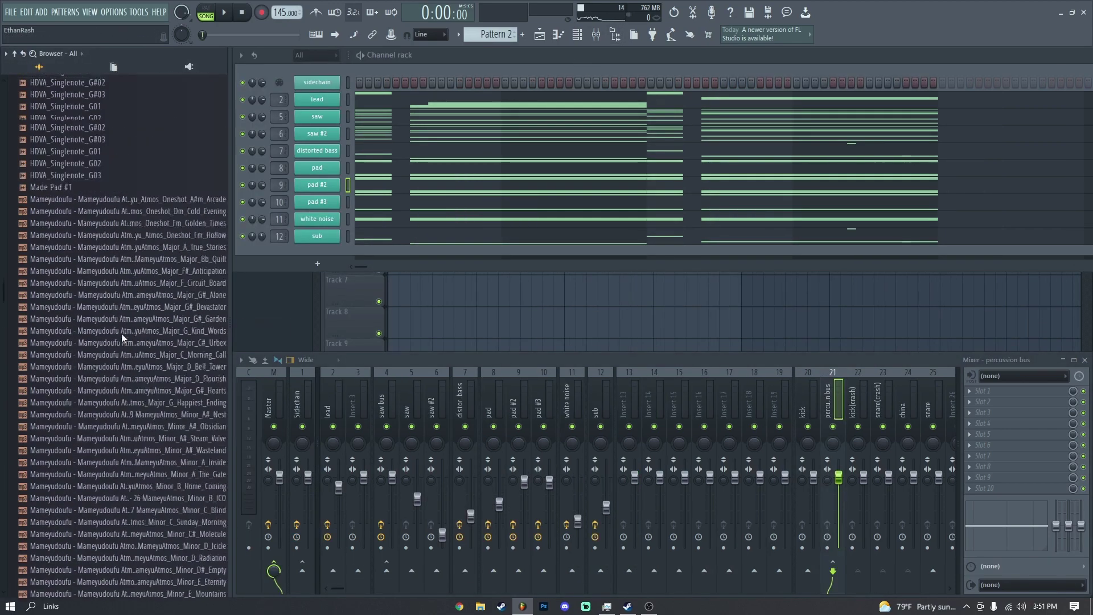
scroll(117, 340, up, 10)
click(39, 332)
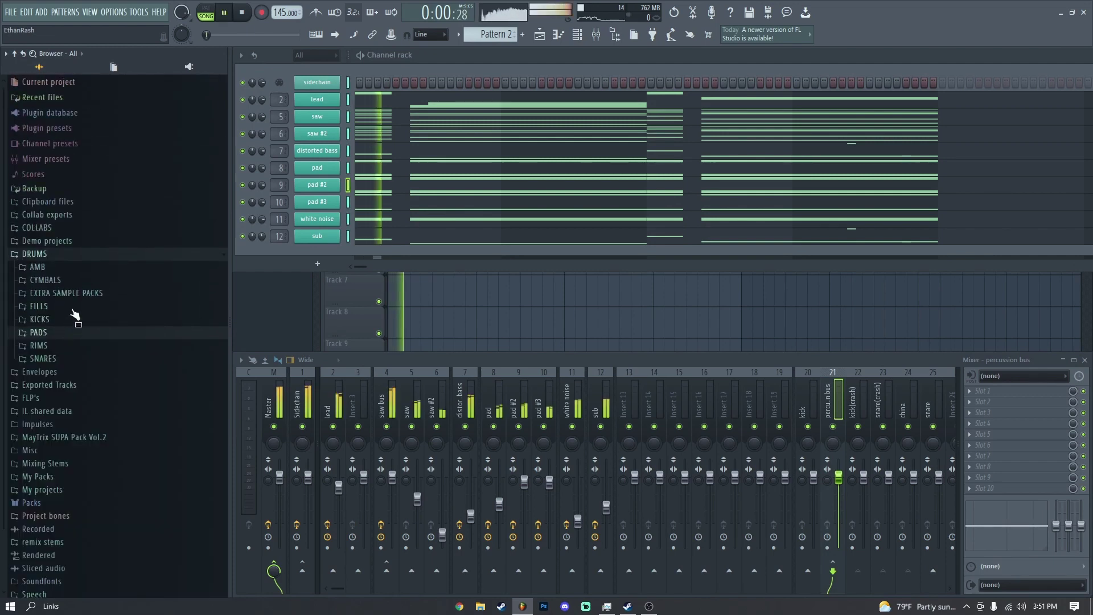
click(54, 291)
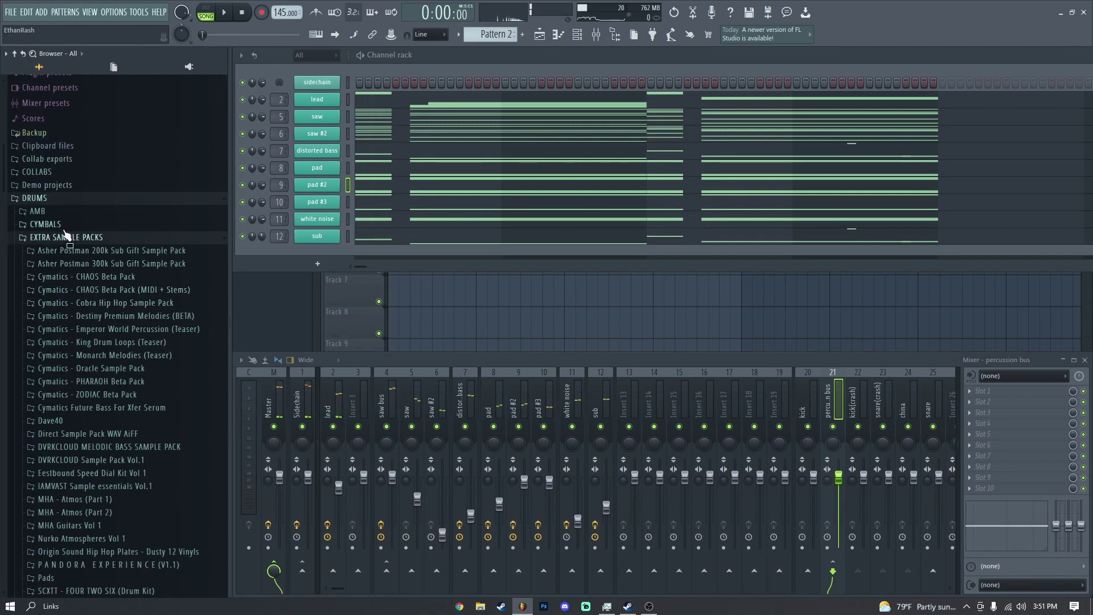
click(65, 274)
scroll(77, 319, down, 5)
scroll(79, 297, up, 2)
drag(80, 297, 367, 274)
scroll(85, 252, up, 4)
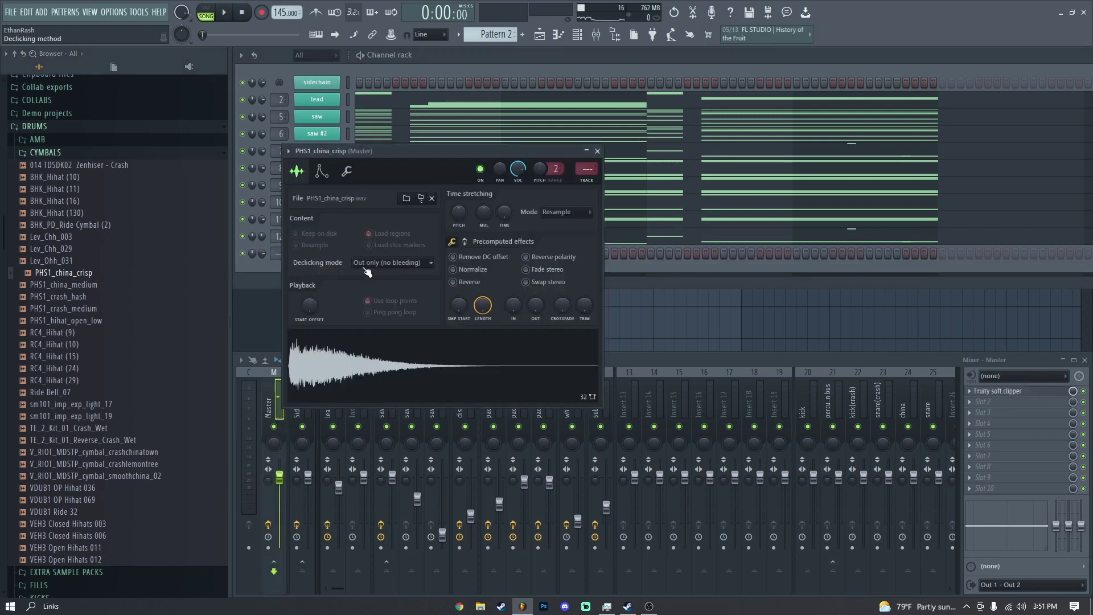
Step: Route the PHS1_china_crisp channel to the china mixer track, 24
drag(521, 156, 781, 94)
scroll(857, 111, up, 10)
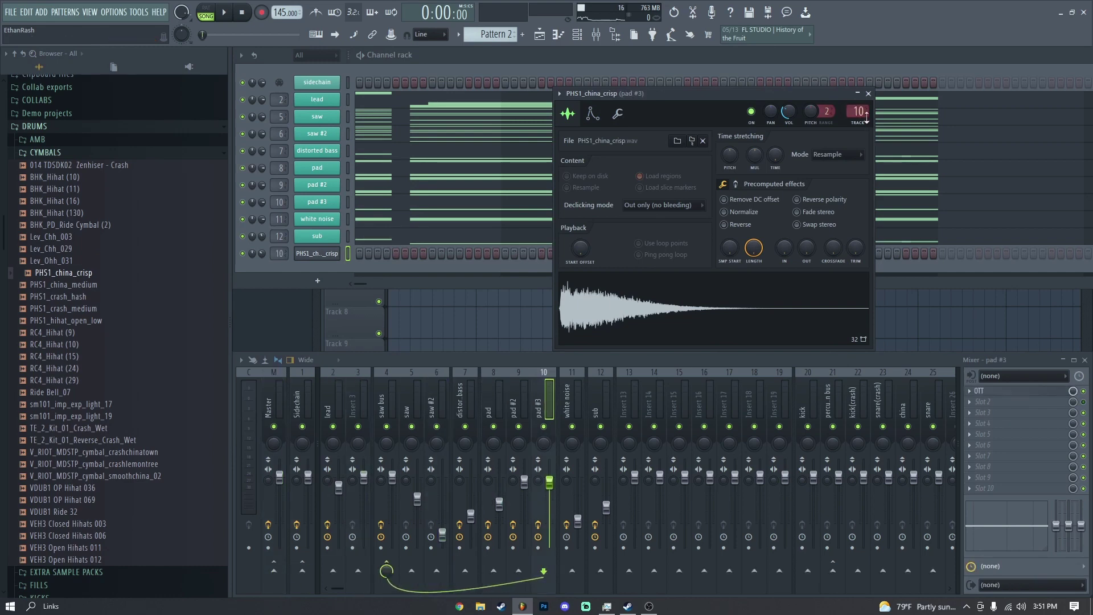
scroll(866, 116, up, 12)
click(868, 94)
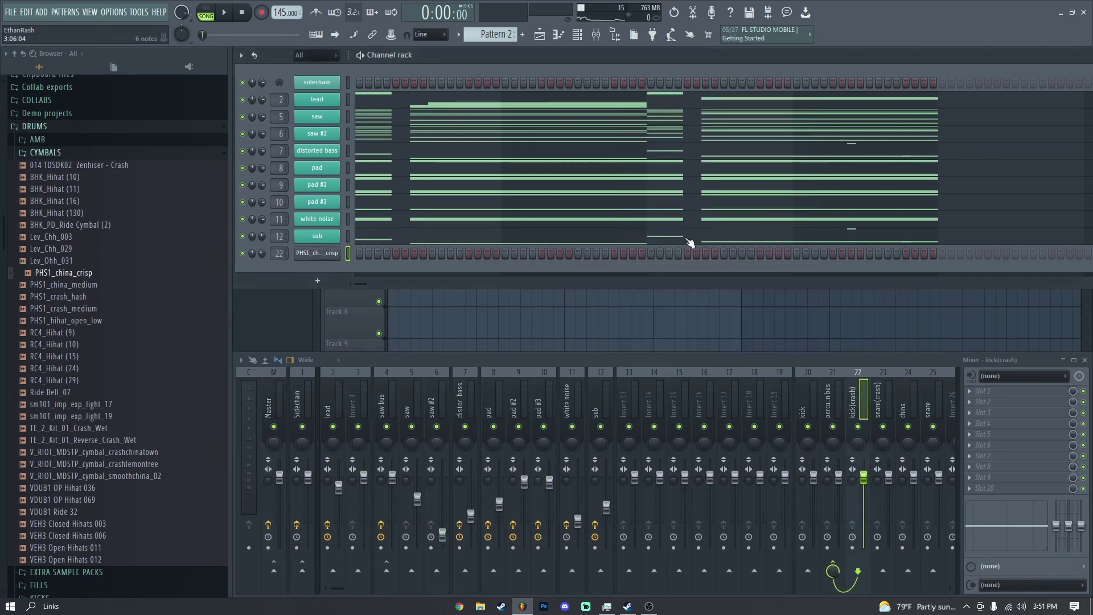
click(336, 257)
scroll(858, 108, up, 2)
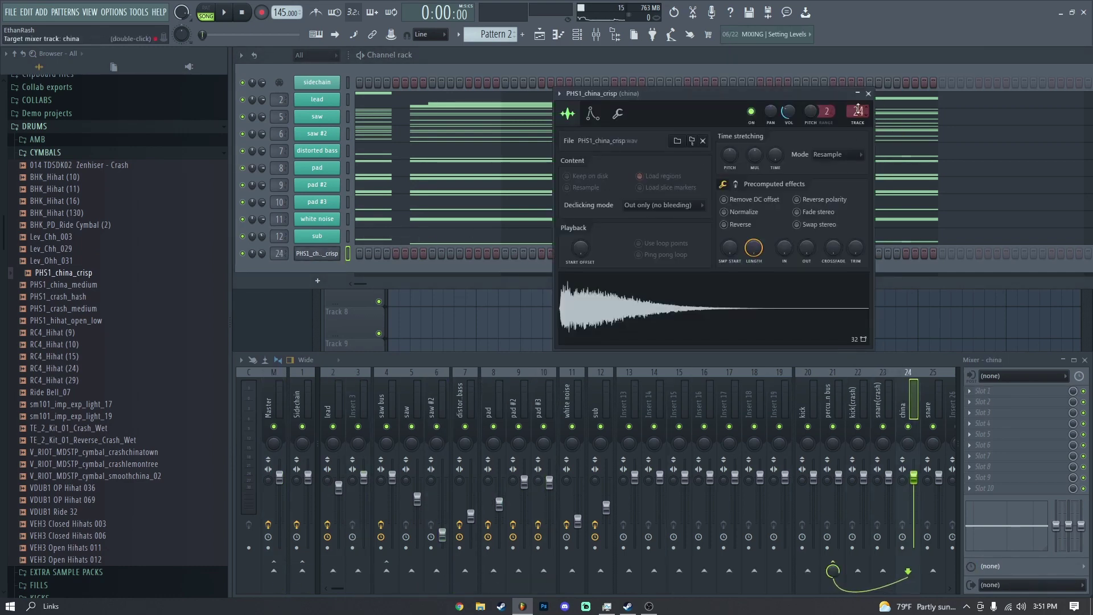
Step: Fill every fourth step of the china sample's channel and rename the channel "china"
right_click(313, 265)
click(470, 302)
key(space)
right_click(313, 255)
click(381, 279)
text(china)
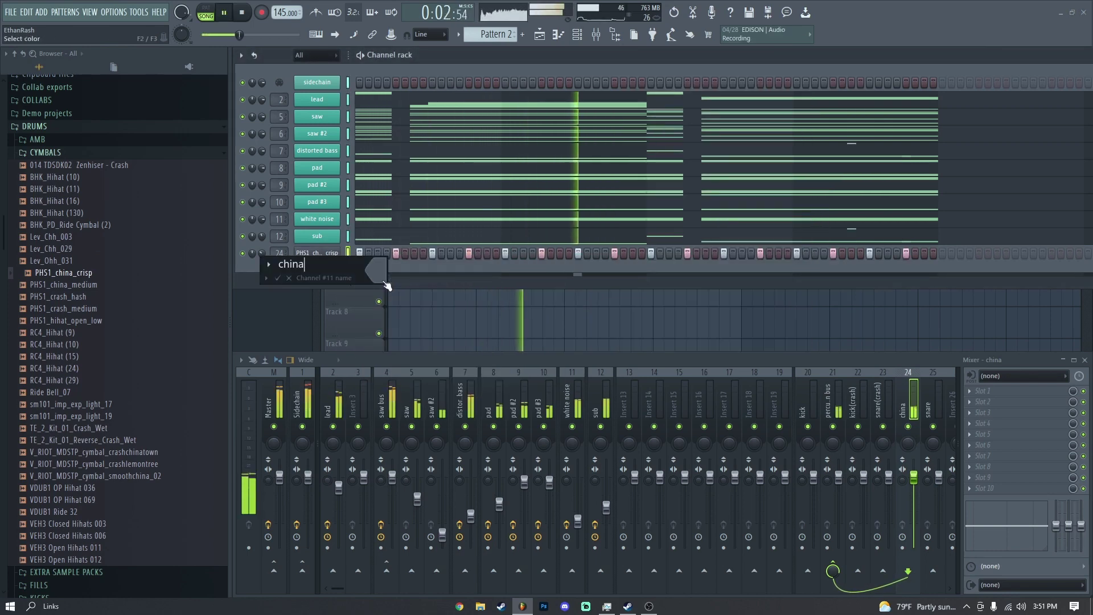
key(Return)
Step: Solo the percussion bus with its china track and listen to it, stopping playback when done
click(830, 392)
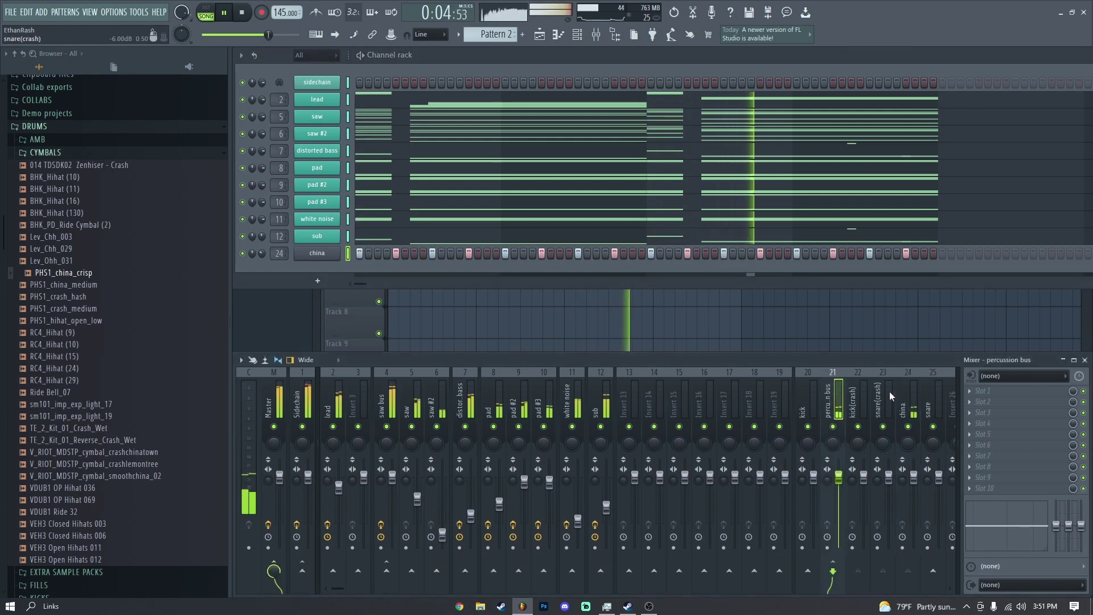
right_click(832, 427)
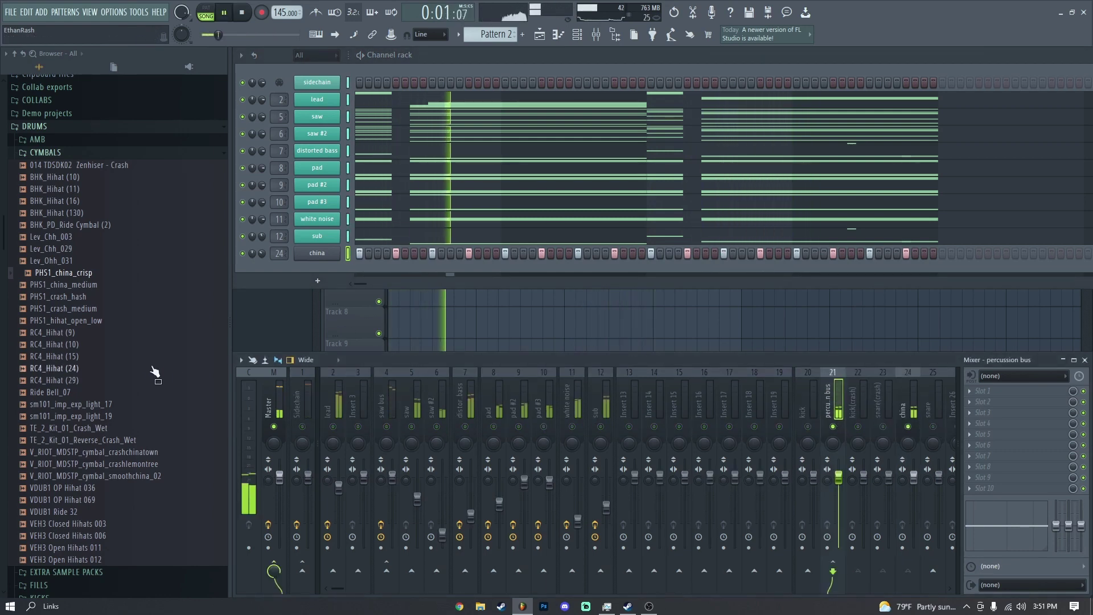
key(space)
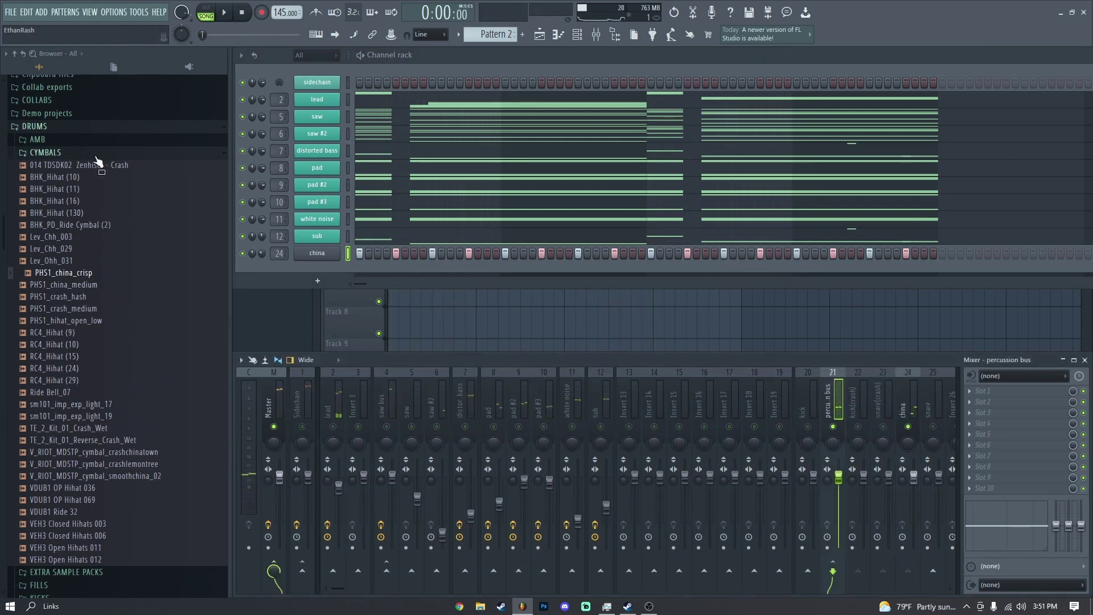
Step: Audition the V_RIOT_MDSTP cymbal samples and add V_RIOT_MDSTP_cymbal_crashlemontree as a new channel
click(149, 453)
click(160, 466)
click(164, 478)
click(161, 465)
key(Up)
drag(160, 466, 320, 269)
click(321, 270)
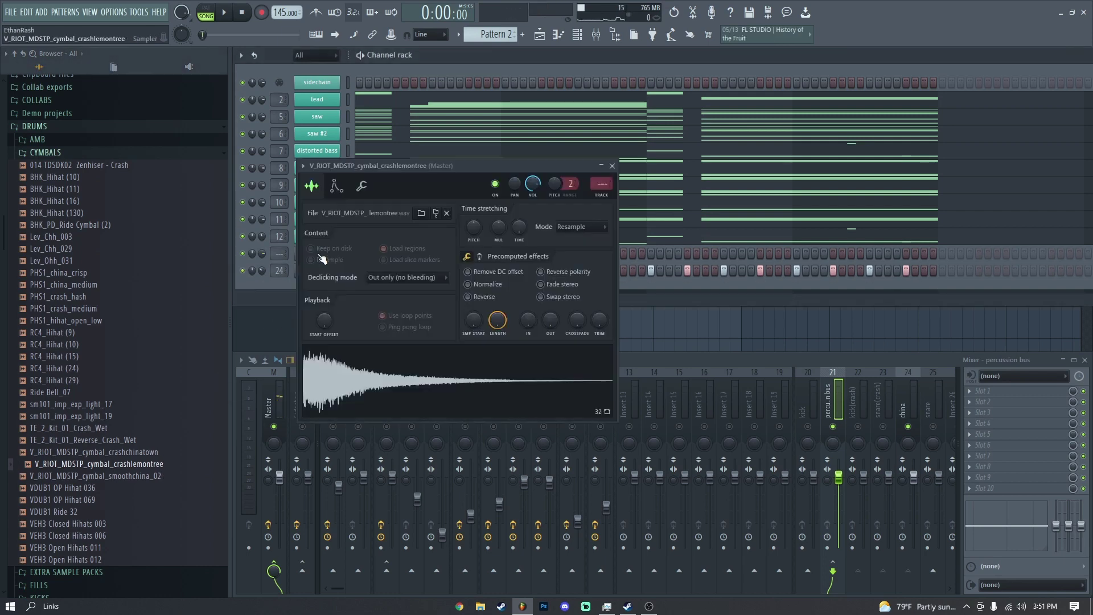
Step: Close the crashlemontree sampler and rename its channel "kick(crash)"
click(612, 166)
right_click(333, 252)
click(420, 285)
text(kick(crash)
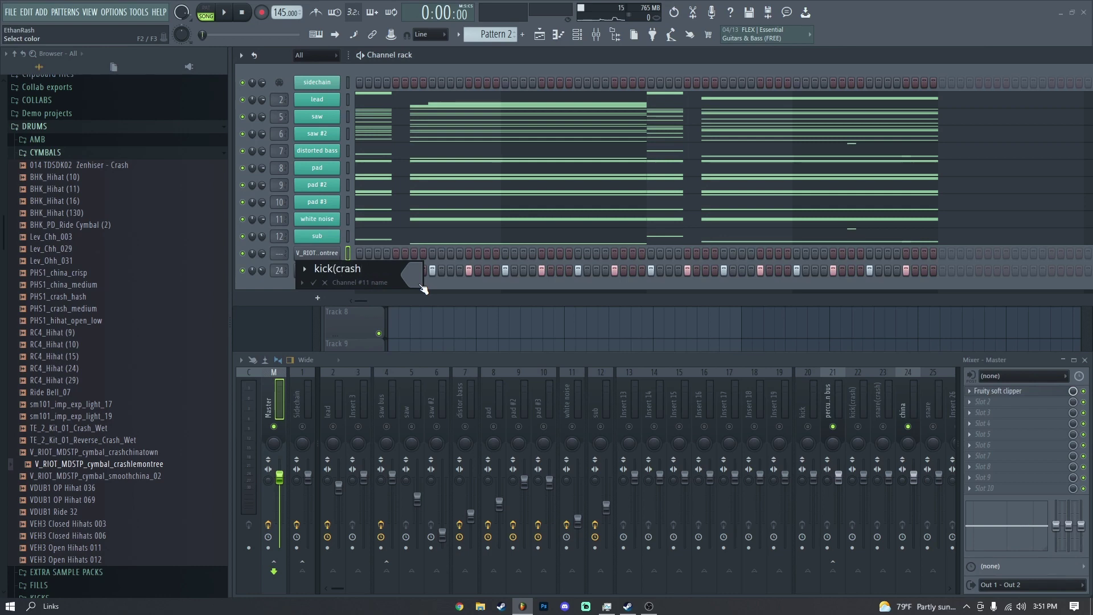
key(Return)
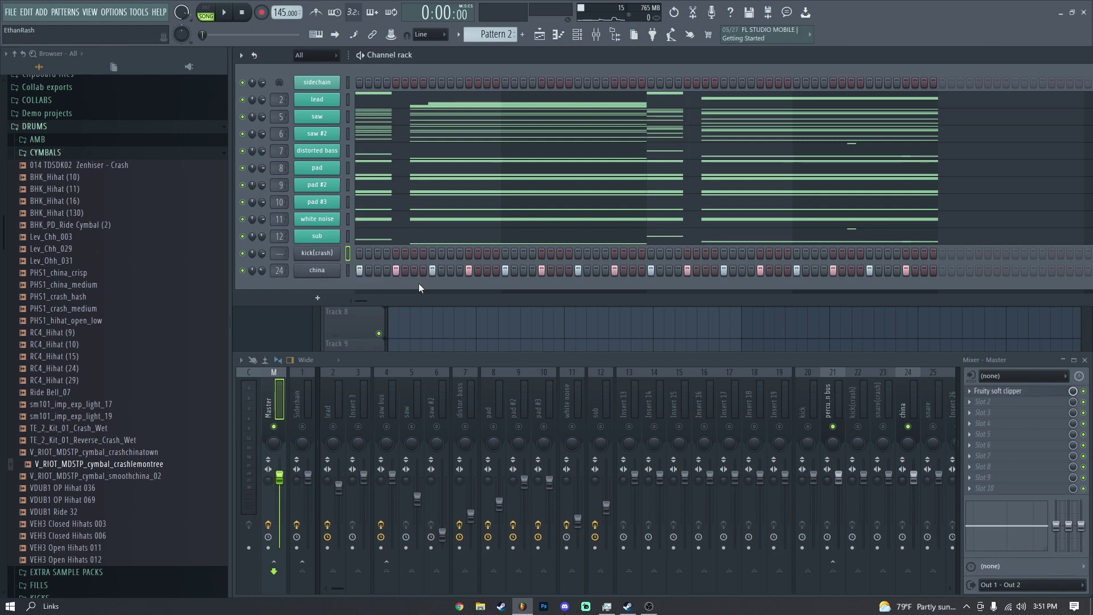
Step: Route the kick(crash) channel to mixer track 22 and unmute the kick(crash) and snare(crash) mixer tracks
click(324, 254)
click(266, 259)
click(317, 253)
click(317, 252)
scroll(602, 185, up, 11)
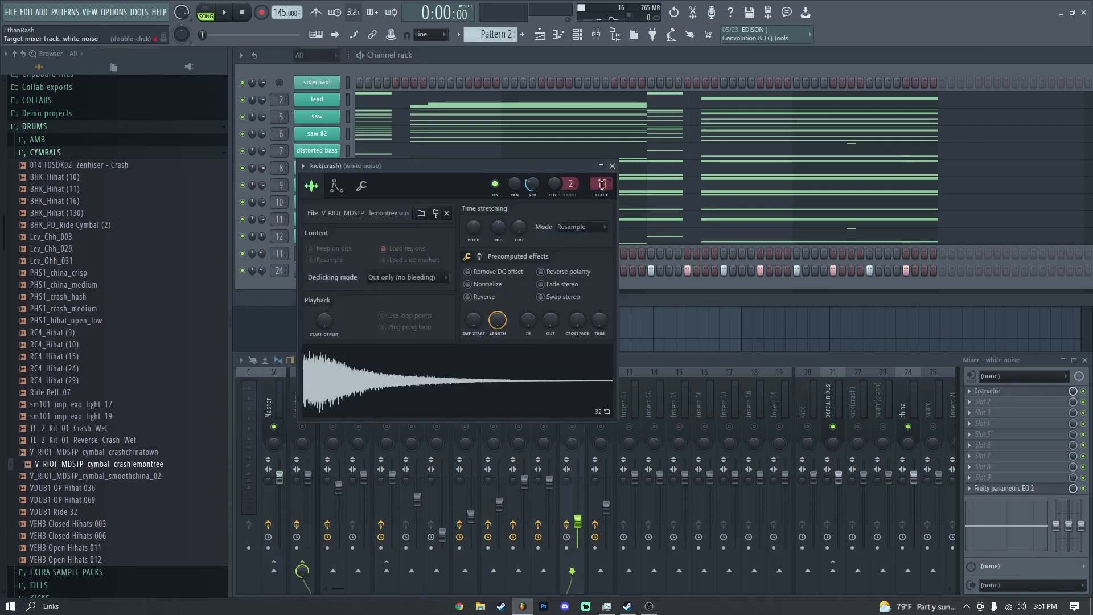
scroll(602, 185, up, 11)
click(869, 425)
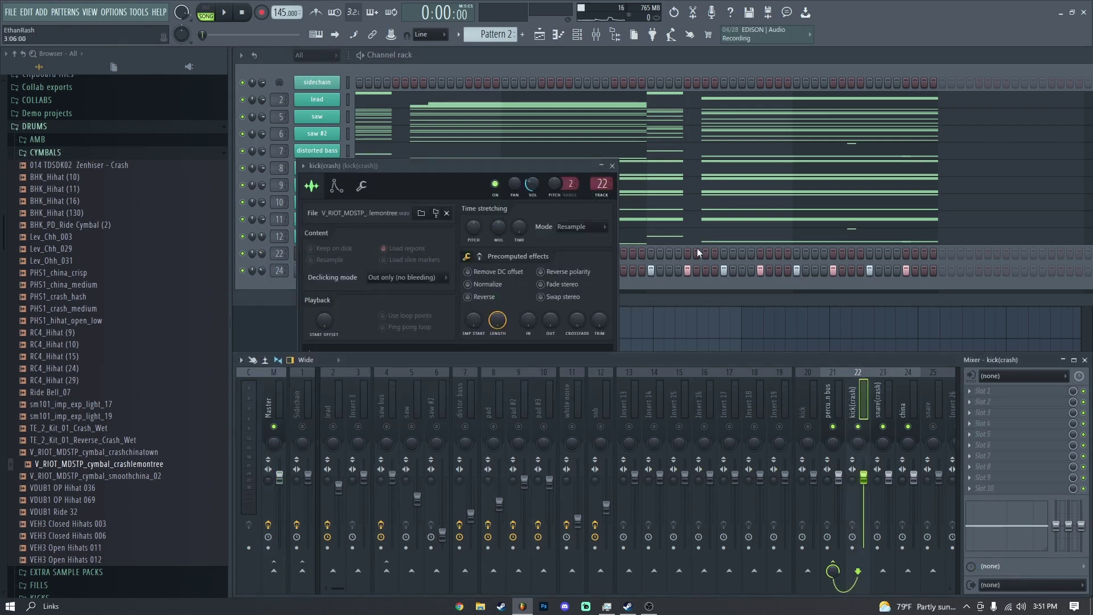
click(612, 166)
Step: Add V_RIOT_MDSTP_cymbal_crashchinatown as a new channel and route it to mixer track 23
drag(136, 452, 351, 300)
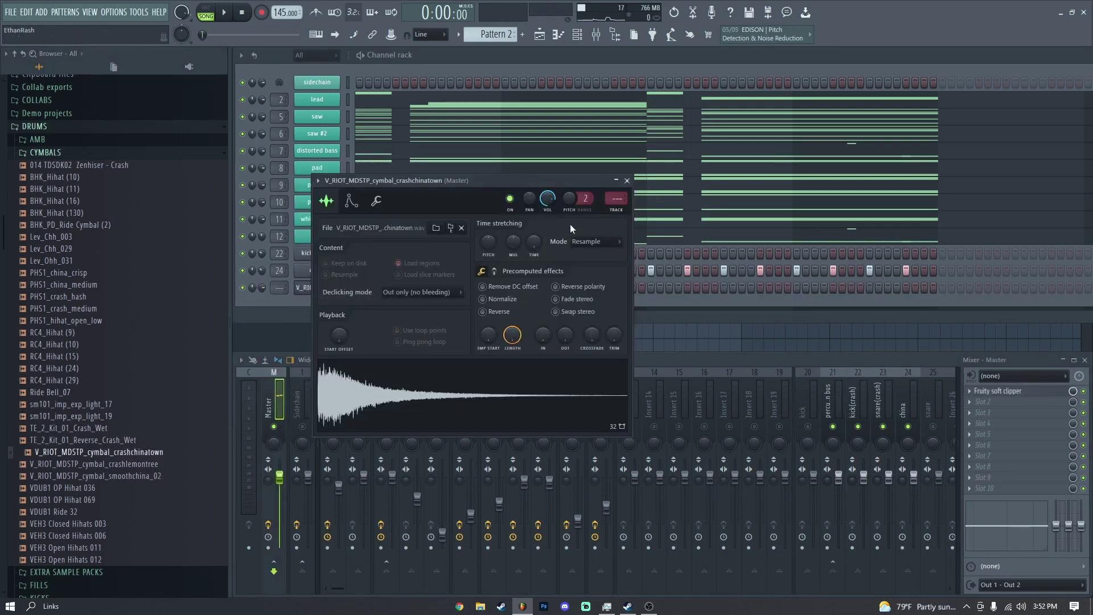
drag(617, 199, 616, 192)
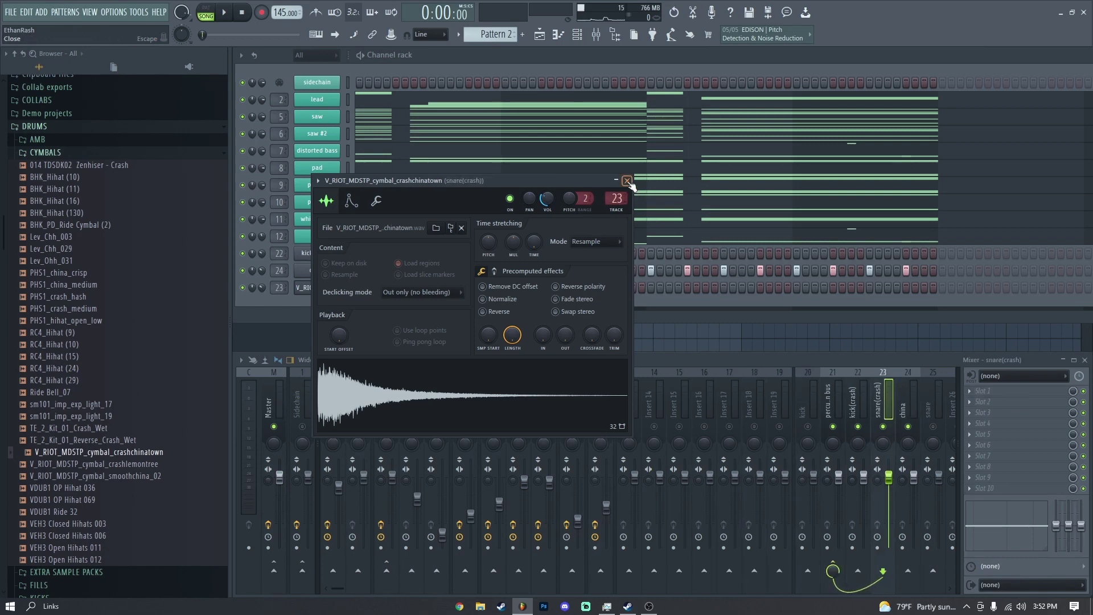
click(627, 181)
Step: Rename the crashchinatown channel "snare(crash)"
right_click(333, 287)
click(432, 326)
text(S)
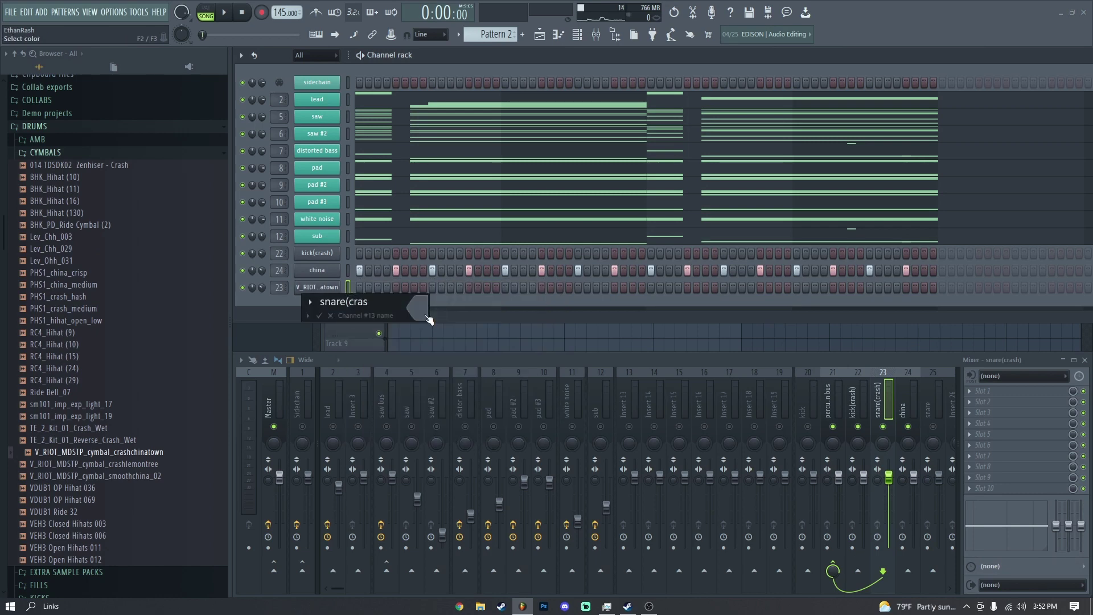
key(Return)
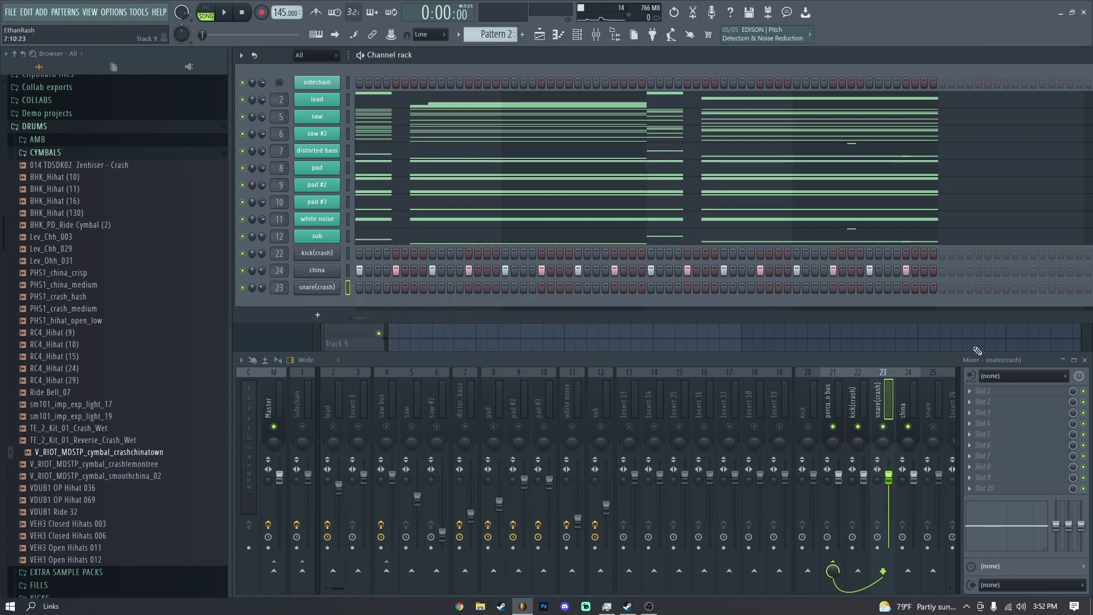
Step: Place kick(crash) hits on steps 1, 17, 33, 49 and 61 and snare(crash) hits on steps 9, 25, 41 and 57
key(space)
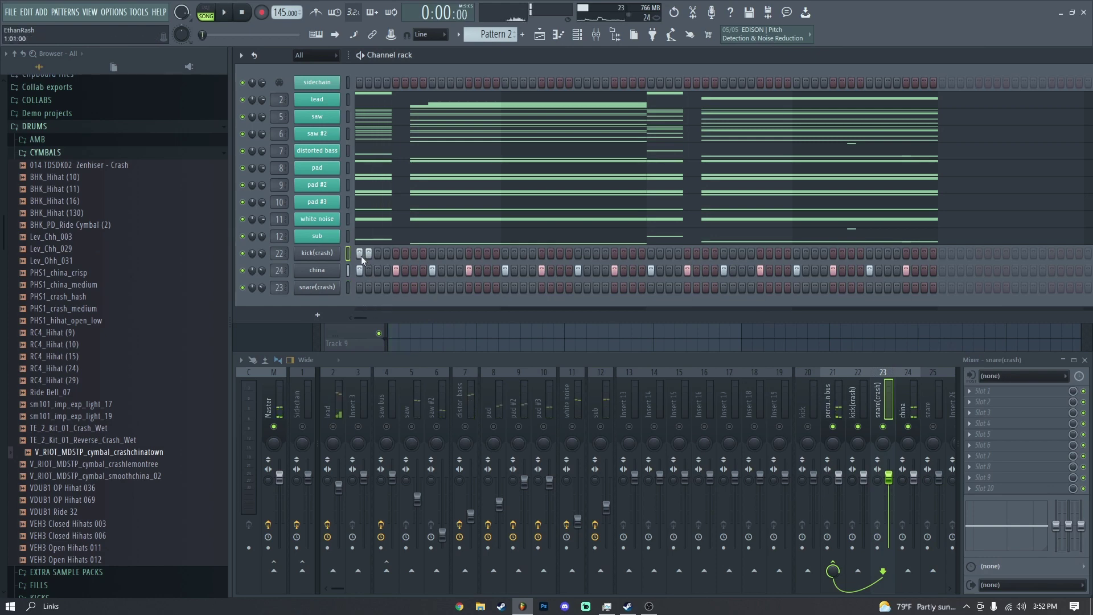
key(space)
click(432, 287)
click(504, 253)
click(578, 288)
click(651, 253)
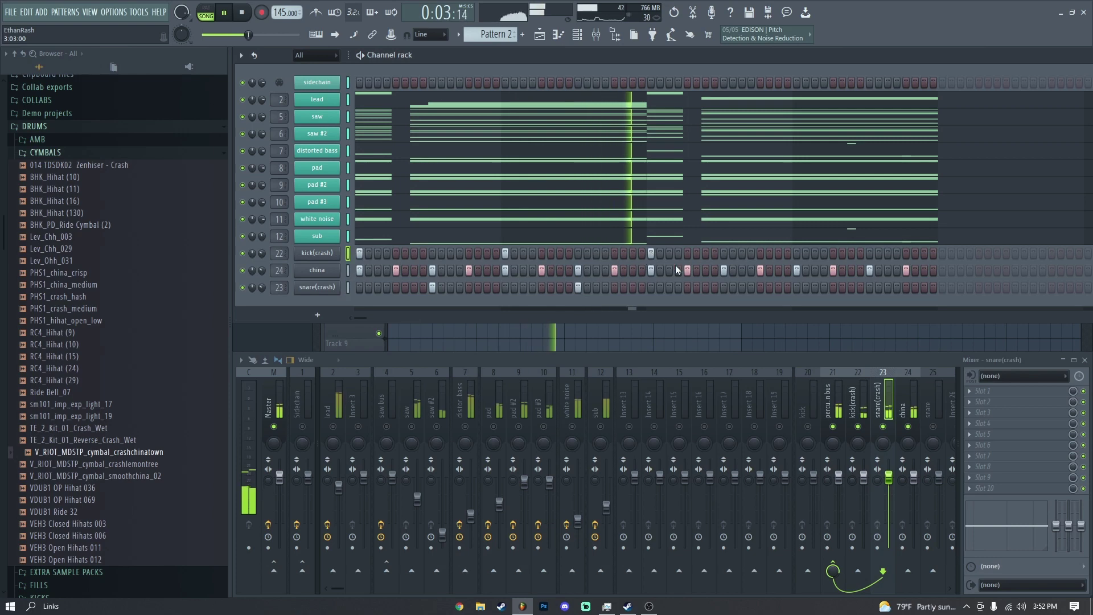
click(723, 288)
click(797, 253)
click(869, 287)
click(907, 253)
Step: Inspect the fade settings of the kick(crash) and snare(crash) samples, stopping playback in between
click(317, 252)
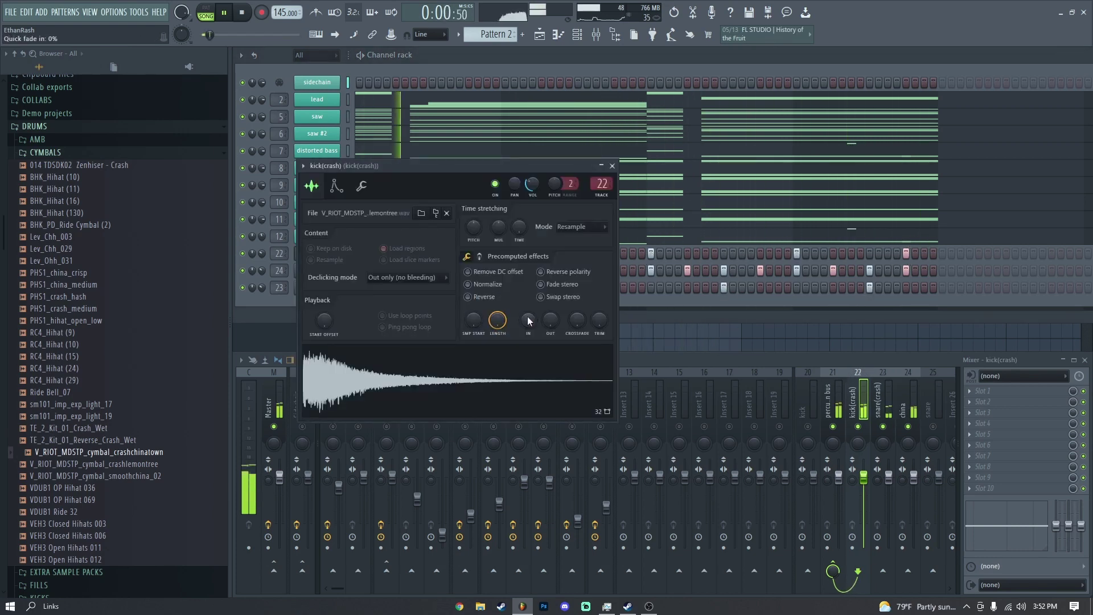
click(612, 166)
key(space)
click(317, 287)
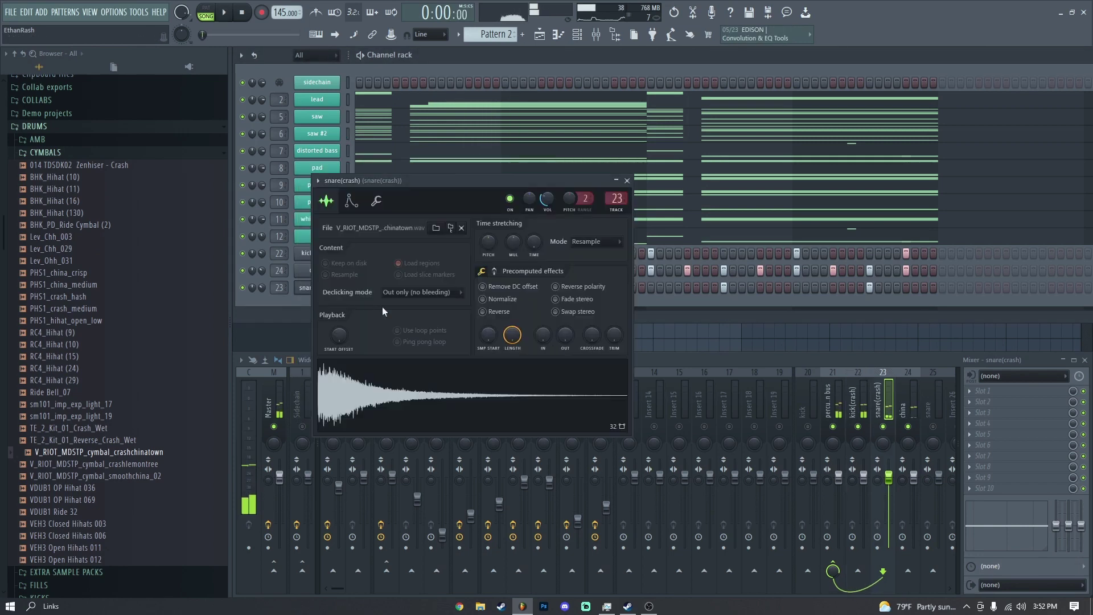
drag(560, 340, 560, 319)
click(627, 181)
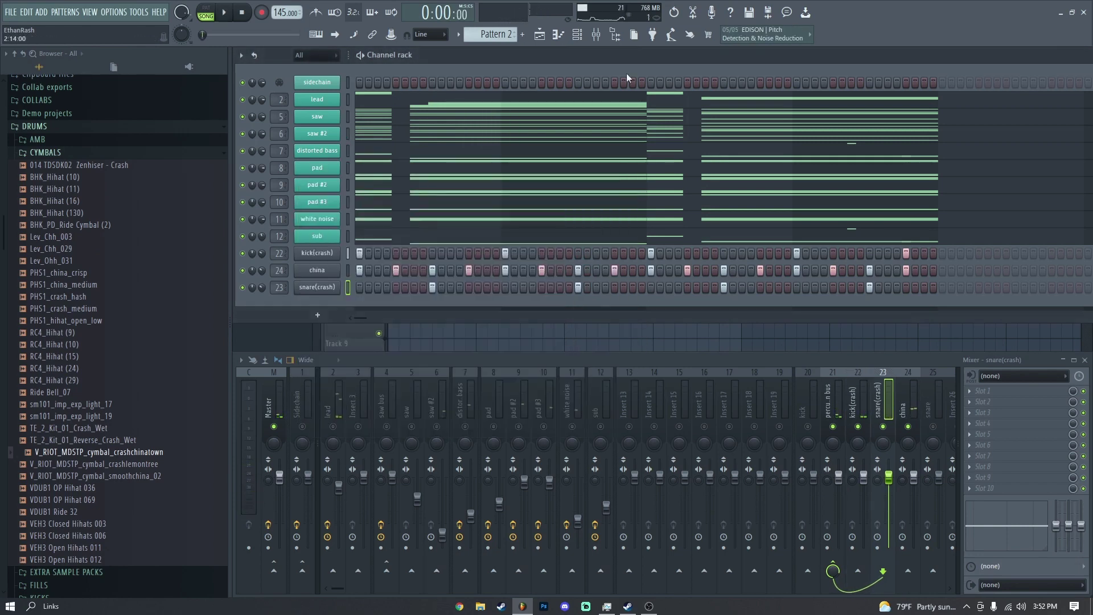
Step: Hide the browser and load Fruity Compressor into the first effect slot of the percussion bus
click(623, 33)
click(596, 404)
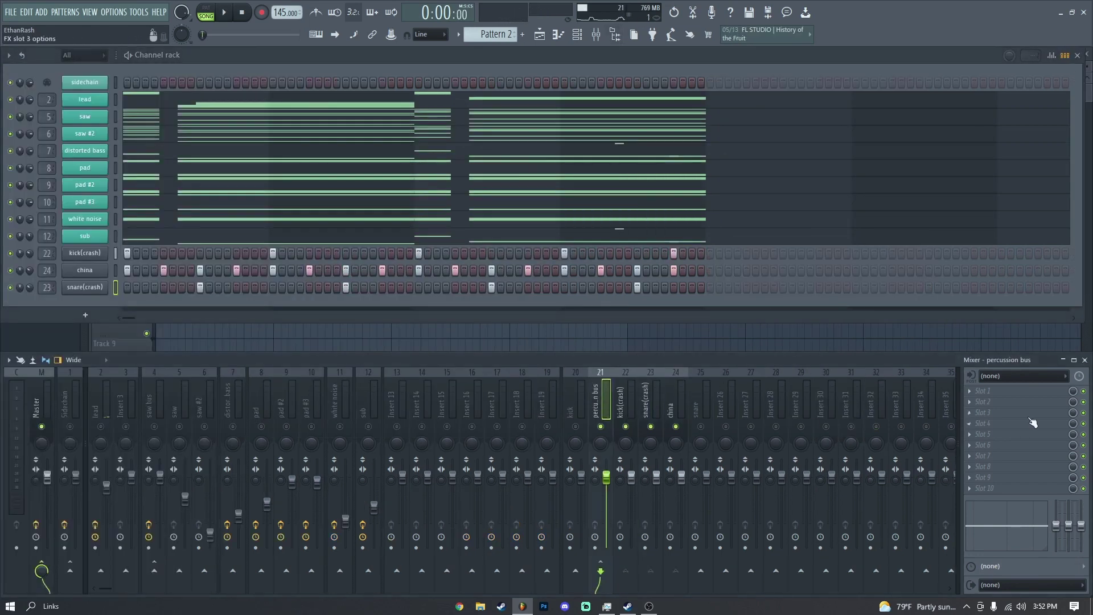
click(987, 392)
click(713, 355)
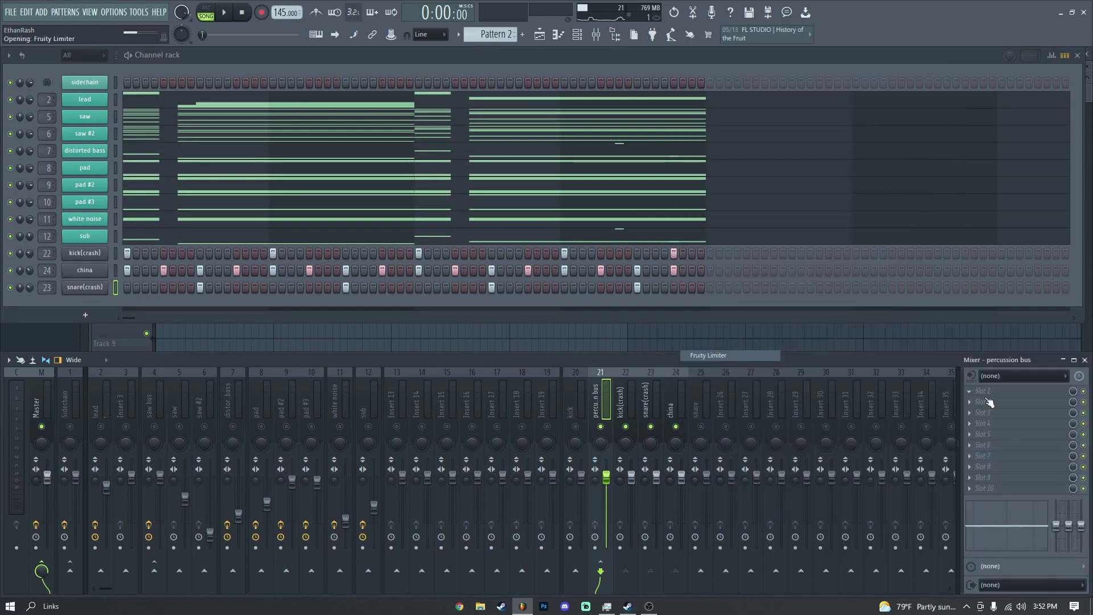
click(985, 401)
mouse_move(990, 328)
click(714, 344)
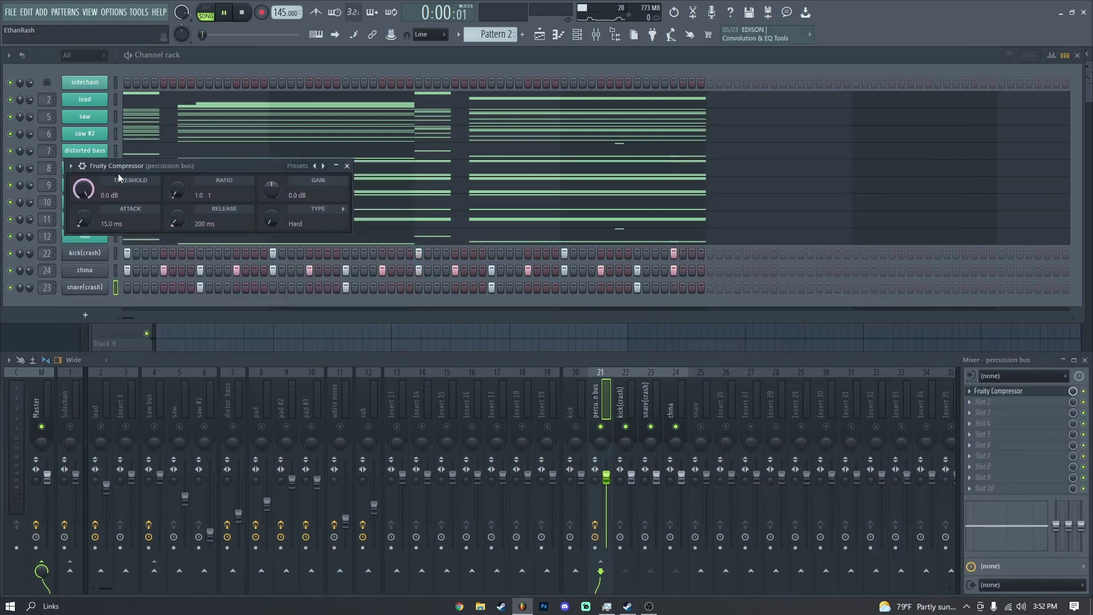
Step: During playback, set the percussion bus compressor to a -36.9 dB threshold, 1.4:1 ratio and 11.5 dB gain
key(space)
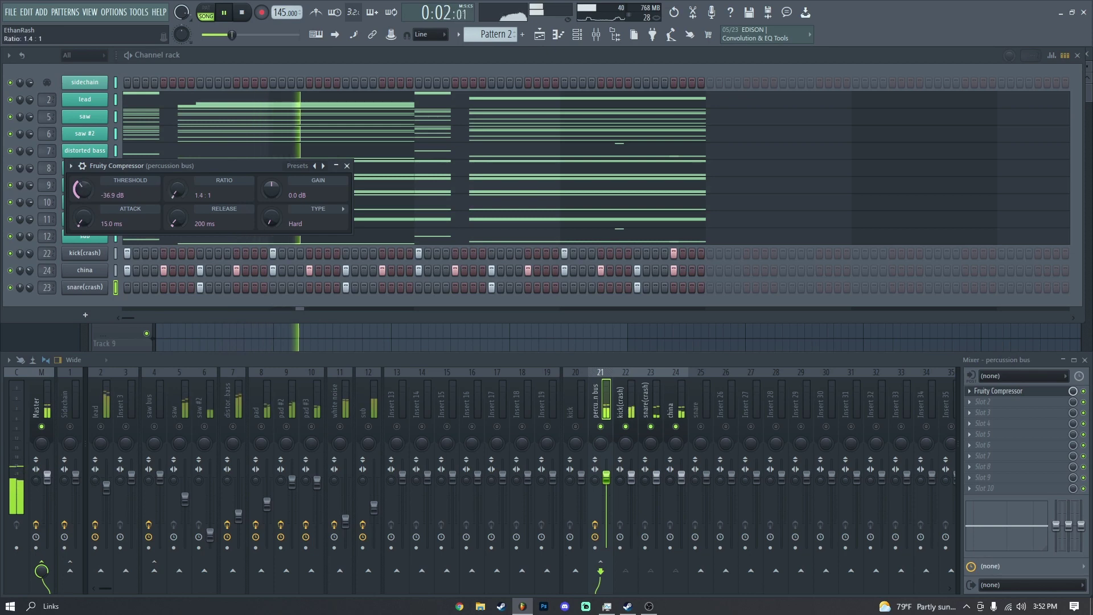
drag(177, 191, 177, 188)
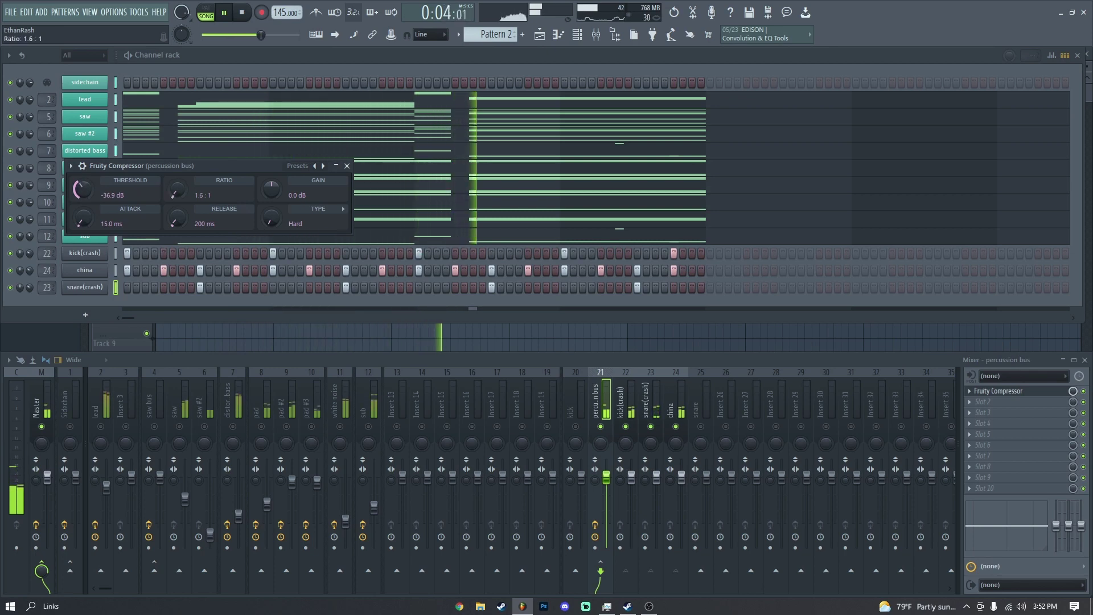
mouse_move(271, 191)
mouse_down()
mouse_move(271, 170)
mouse_move(280, 197)
mouse_up()
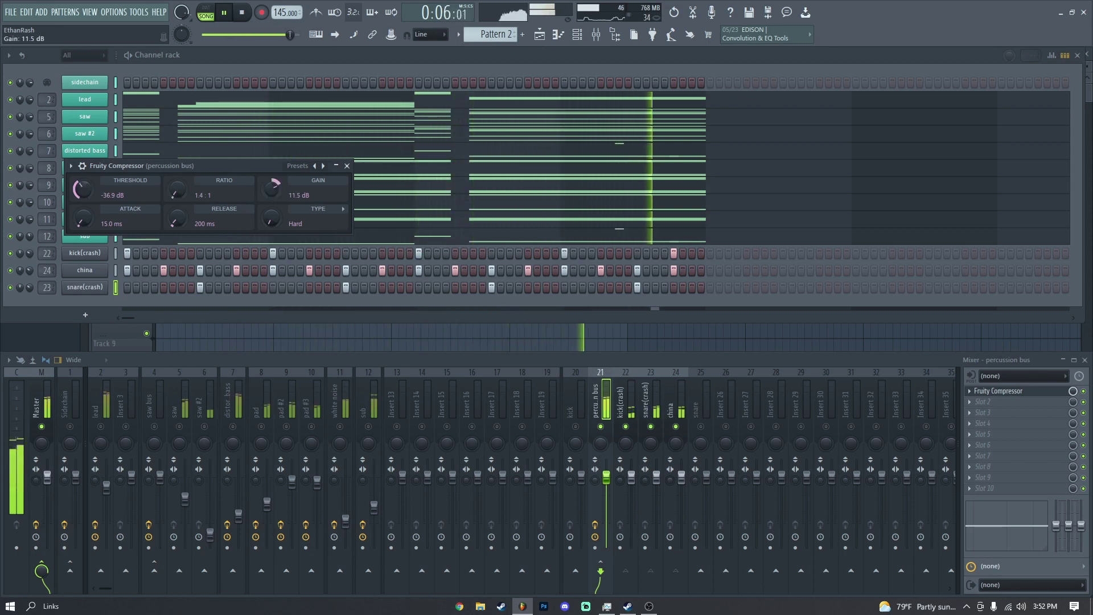
key(space)
Step: Load LFOTool into the second effect slot of the percussion bus
click(1001, 390)
click(991, 401)
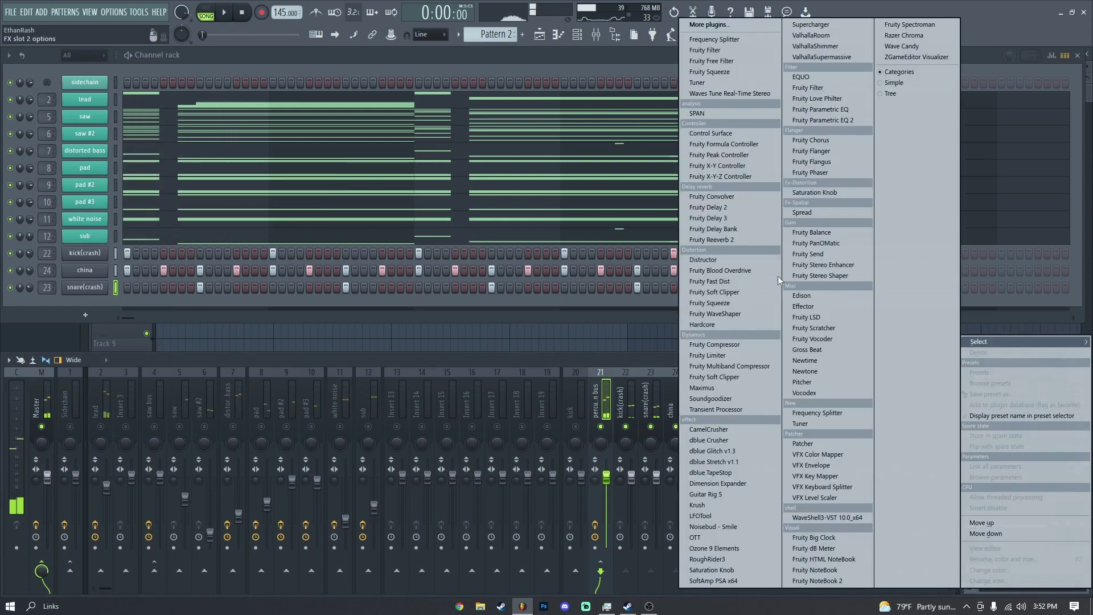
click(723, 517)
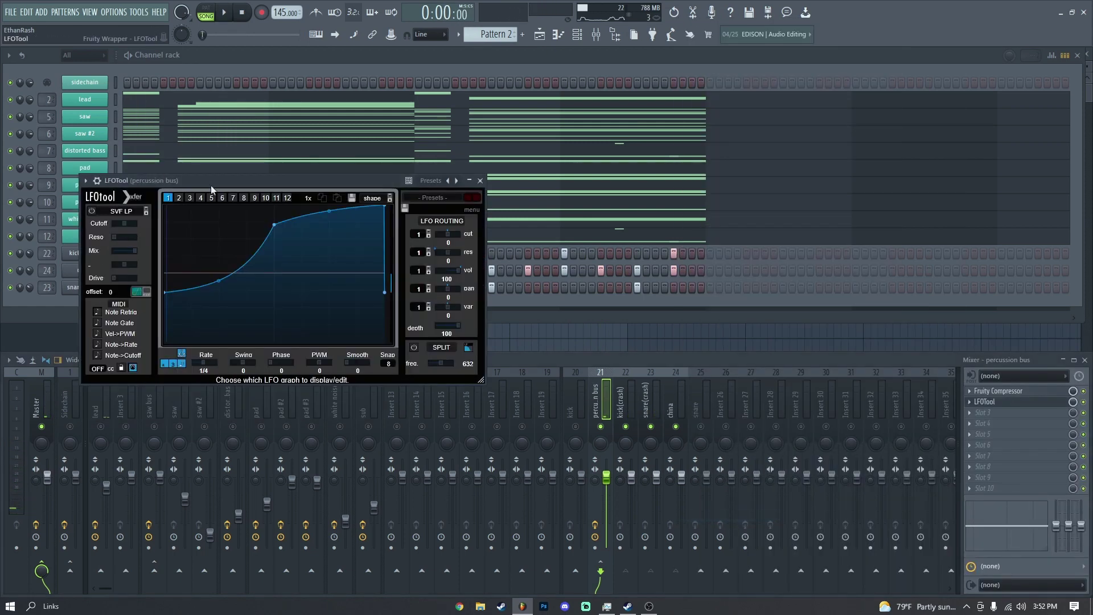
Step: Turn off triplet rates and turn on Note Retrig in the percussion bus LFOTool, and start playback
drag(171, 180, 530, 169)
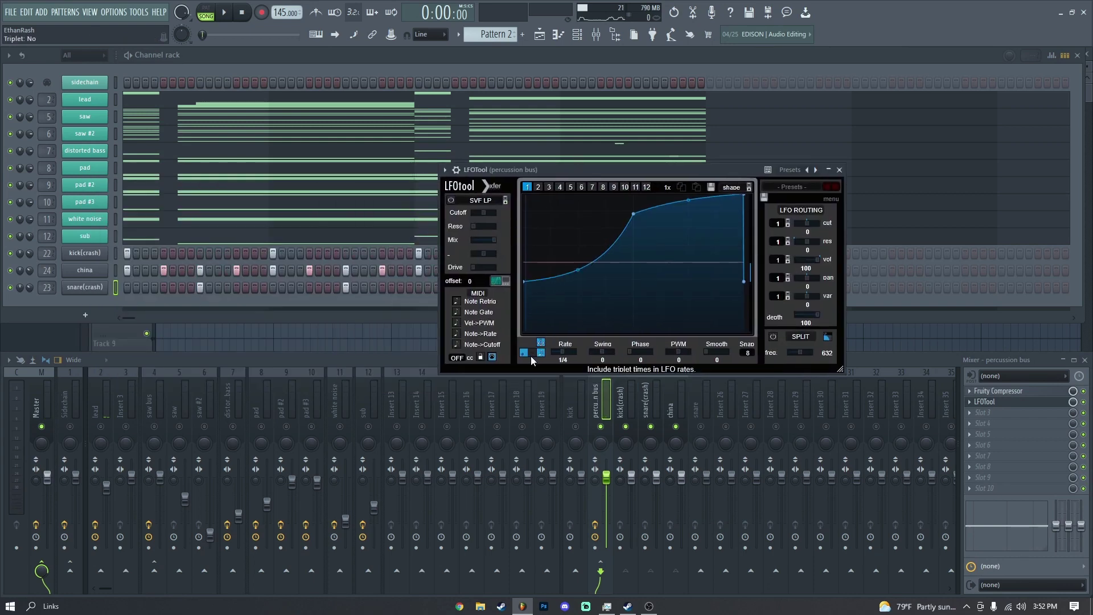
click(456, 170)
key(space)
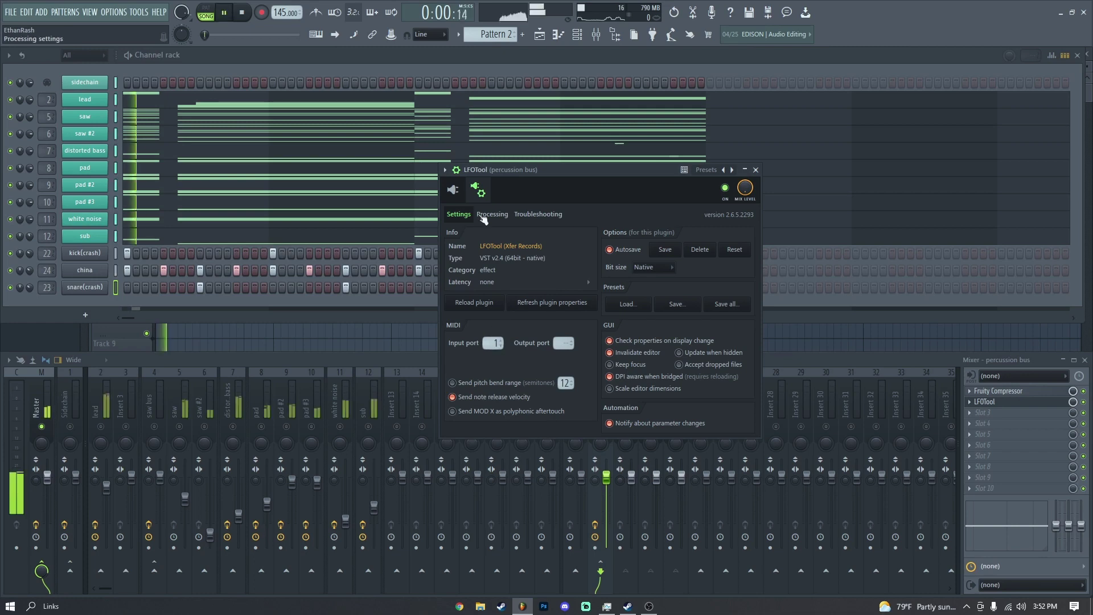
click(452, 189)
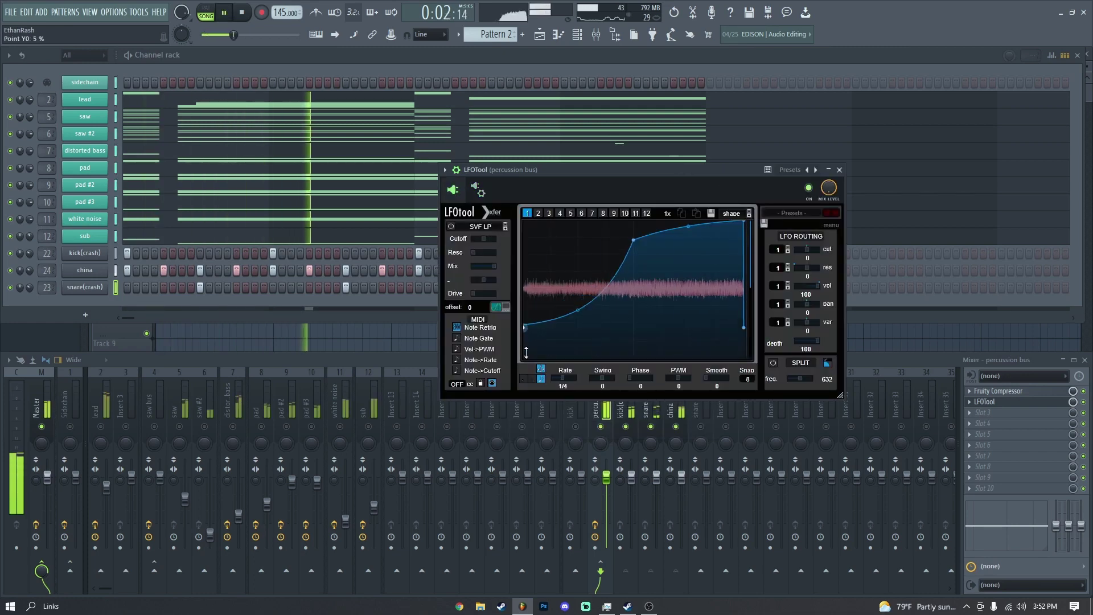
Step: Reshape the LFOTool curve to rise from the bottom to 100% within about the first quarter of the cycle, and close the plugin
drag(527, 306, 524, 358)
drag(633, 239, 581, 222)
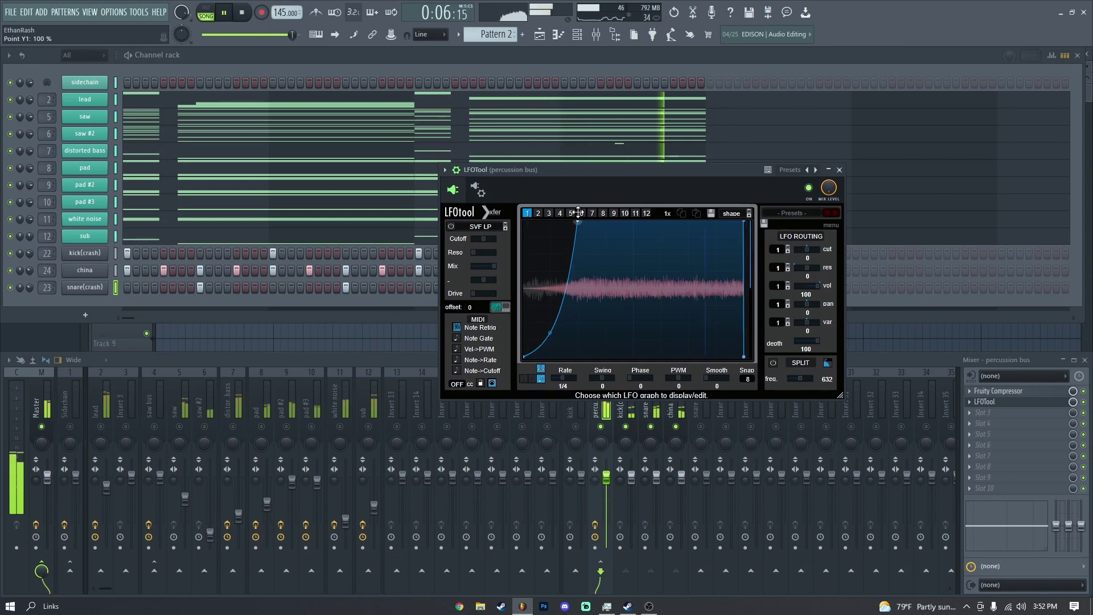
key(space)
click(839, 169)
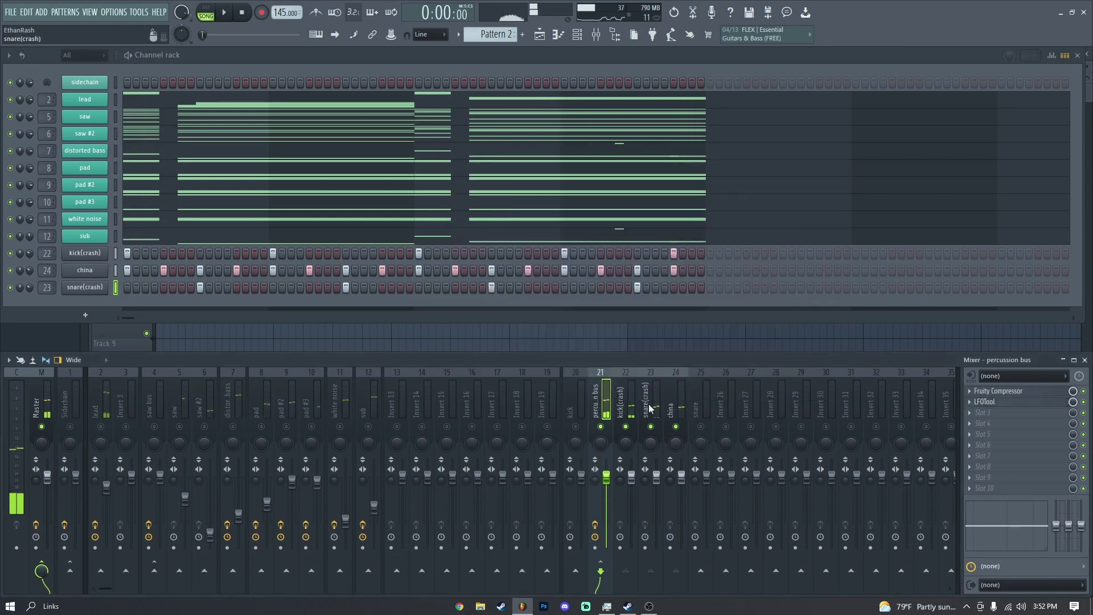
Step: Load Fruity Parametric EQ 2 in the percussion bus's last slot, make band 1 a high pass at about 698 Hz, and check it during playback
click(984, 488)
click(825, 121)
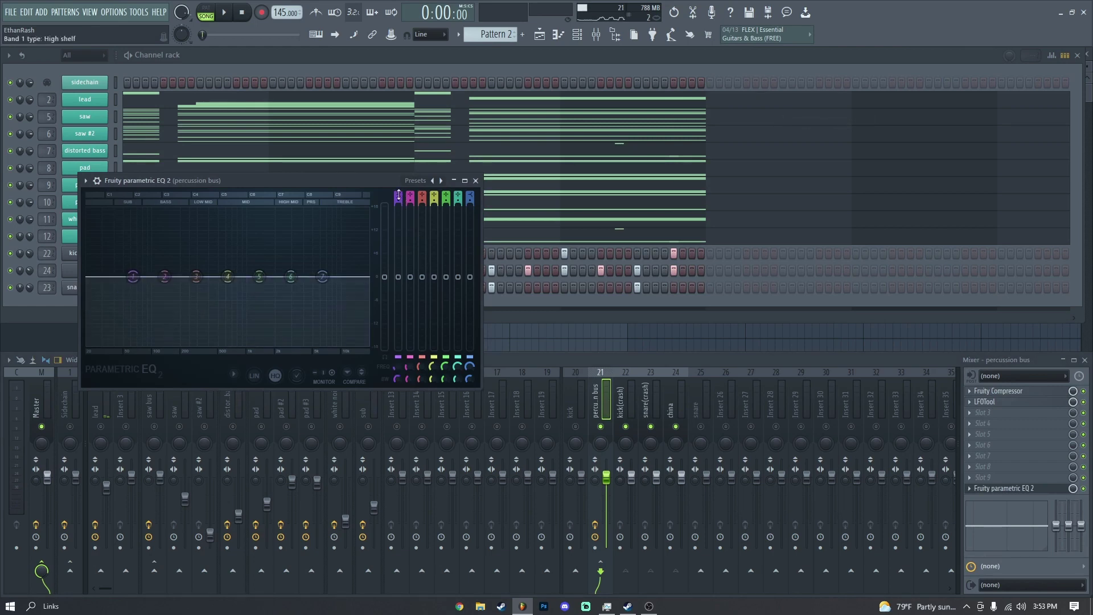
scroll(398, 196, down, 1)
scroll(399, 196, down, 1)
drag(133, 277, 227, 277)
key(space)
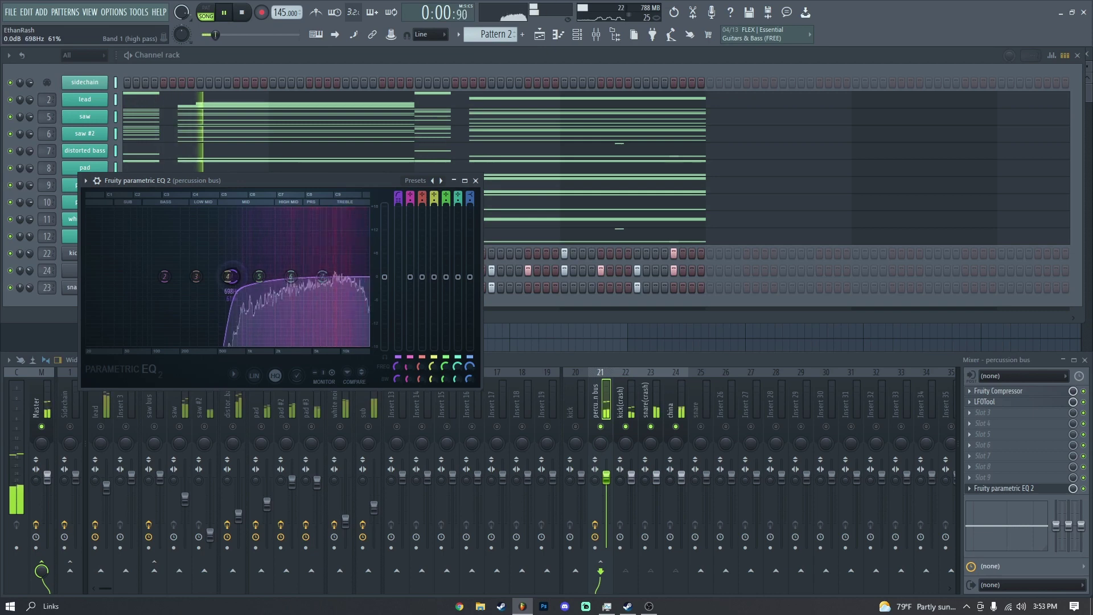
click(476, 180)
key(space)
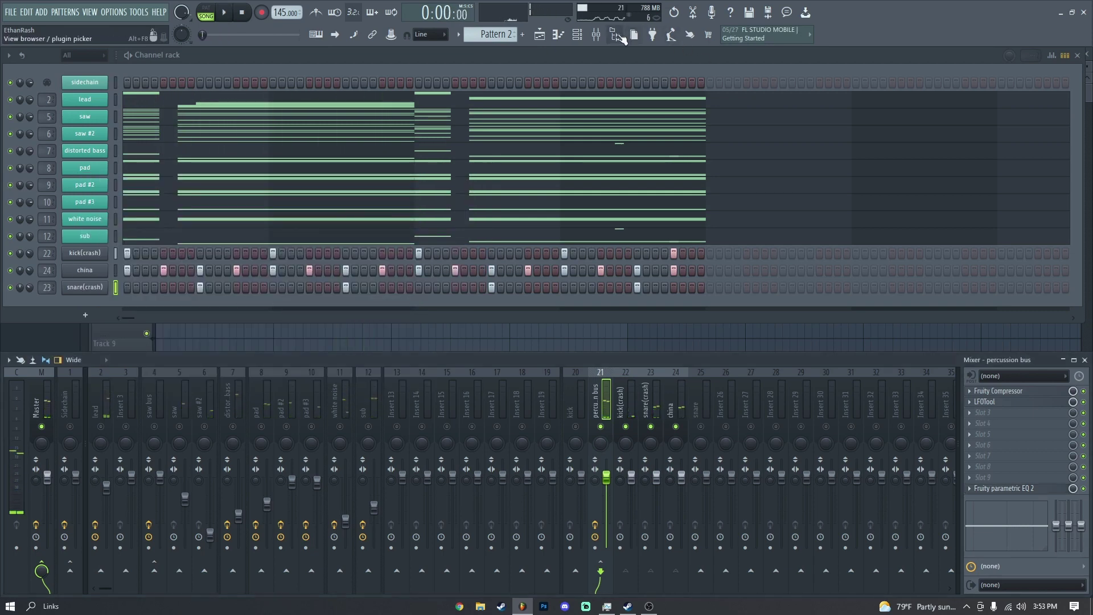
Step: Show the browser and find the kick samples in the drum sample folders
click(619, 36)
scroll(63, 342, up, 5)
click(57, 281)
click(59, 320)
scroll(68, 339, down, 10)
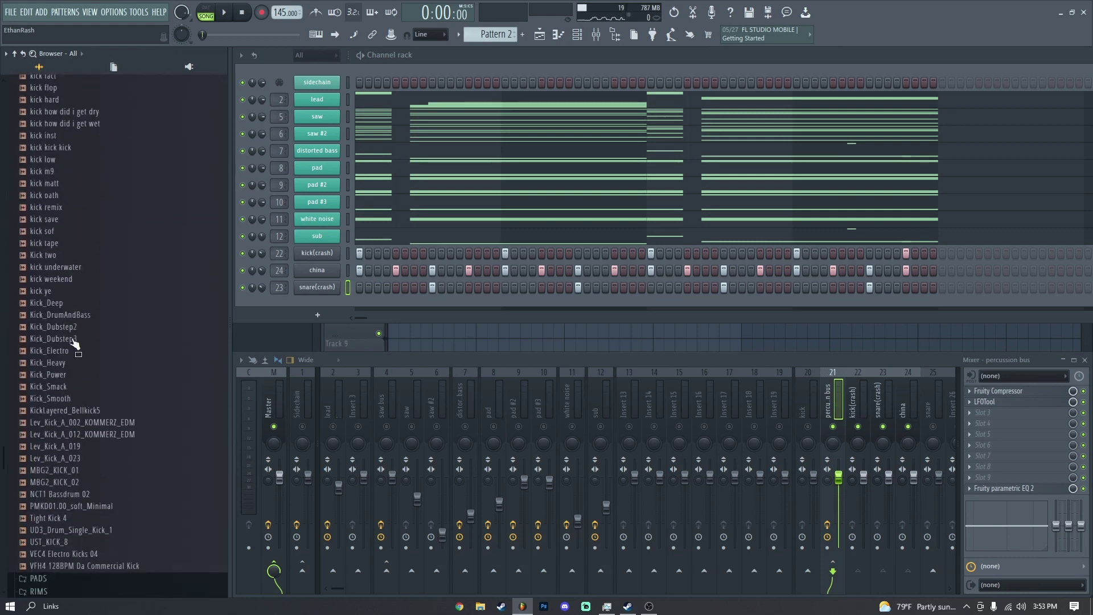
scroll(73, 341, down, 6)
Step: Audition Kick_Smack and Kick_Smooth, and add Kick_Smooth to the channel rack below kick(crash)
click(80, 170)
click(74, 217)
click(74, 229)
click(74, 218)
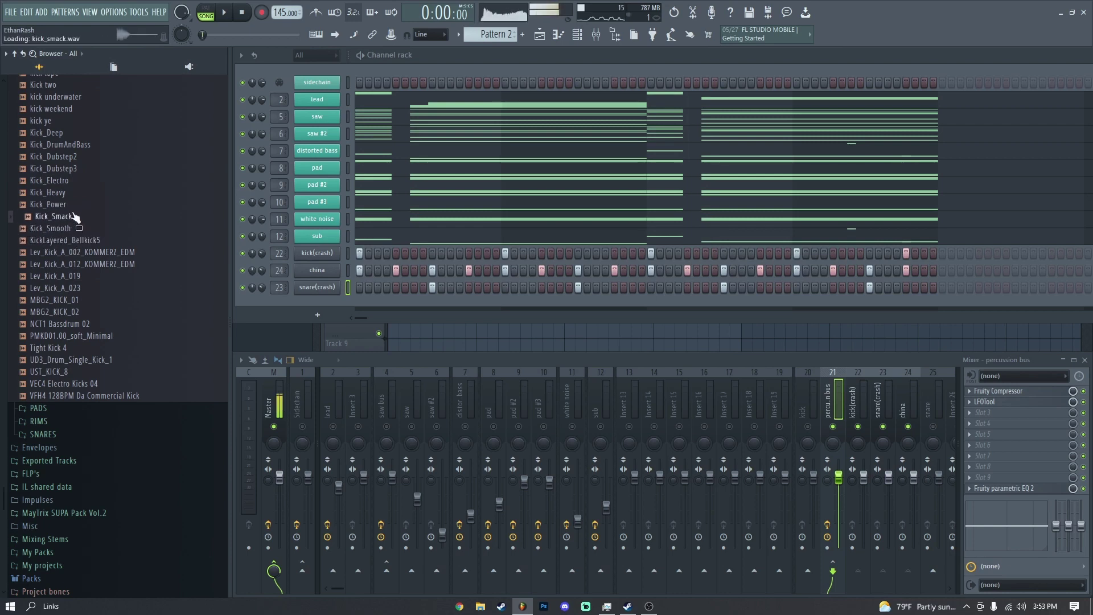
click(74, 228)
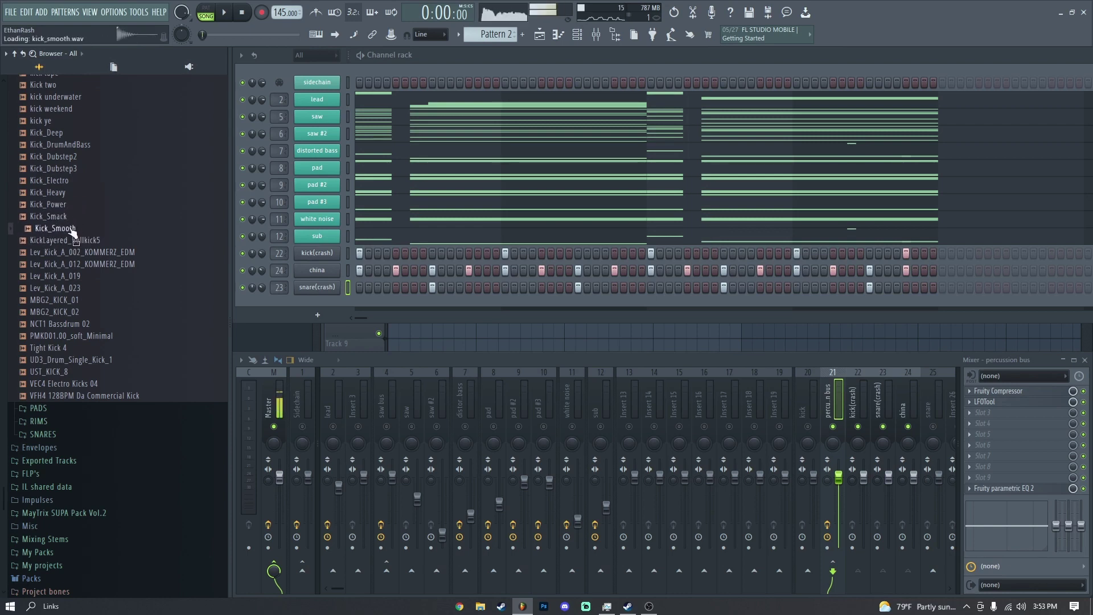
drag(64, 228, 313, 272)
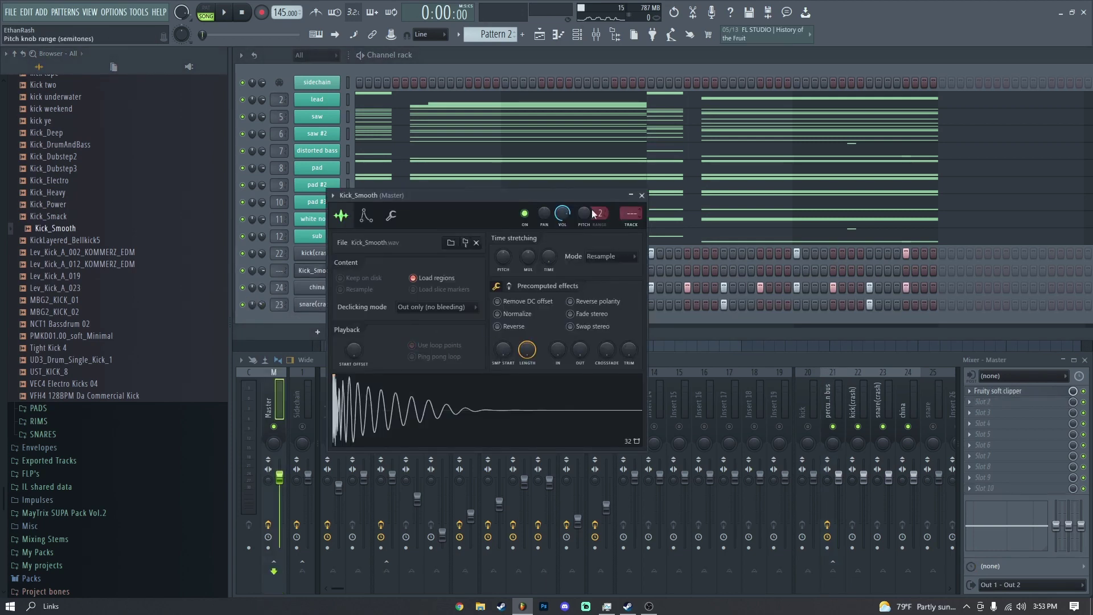
Step: Lower the Kick_Smooth channel volume, route it to mixer track 20, and unmute the kick and snare mixer tracks
scroll(631, 213, up, 20)
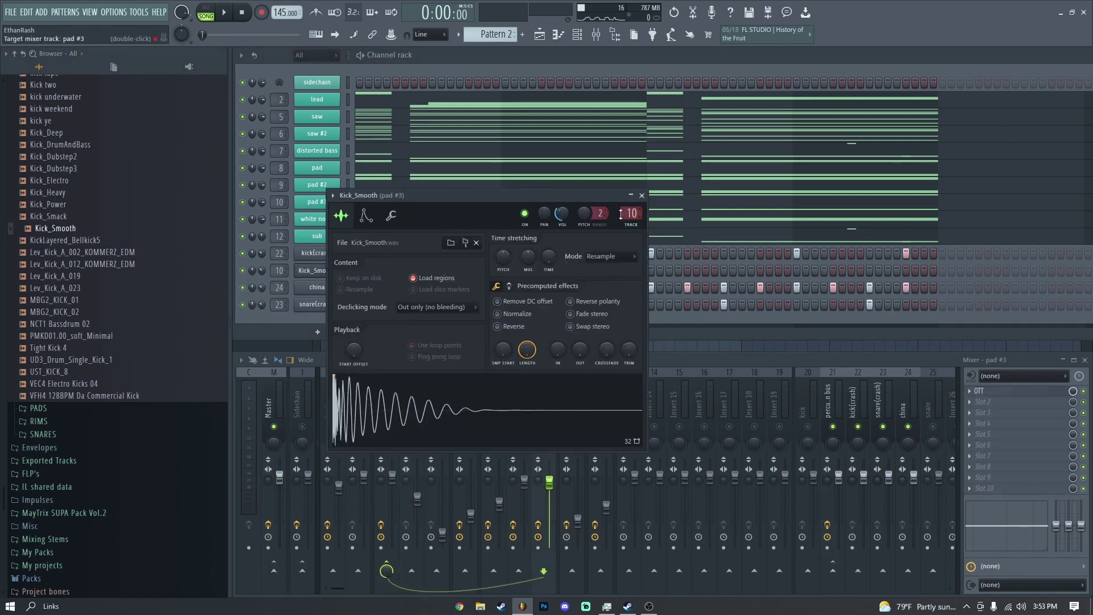
click(822, 431)
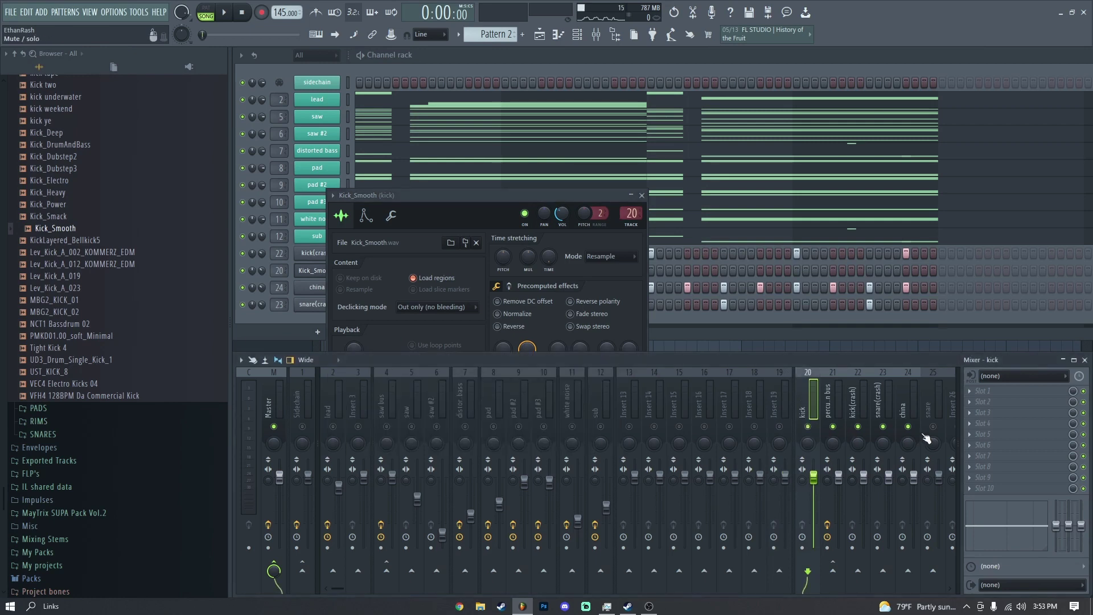
click(642, 195)
Step: Open the SNARES folder and audition samples including DD2_SNP_003, Punchy Snare and SNARE 03
scroll(90, 318, up, 20)
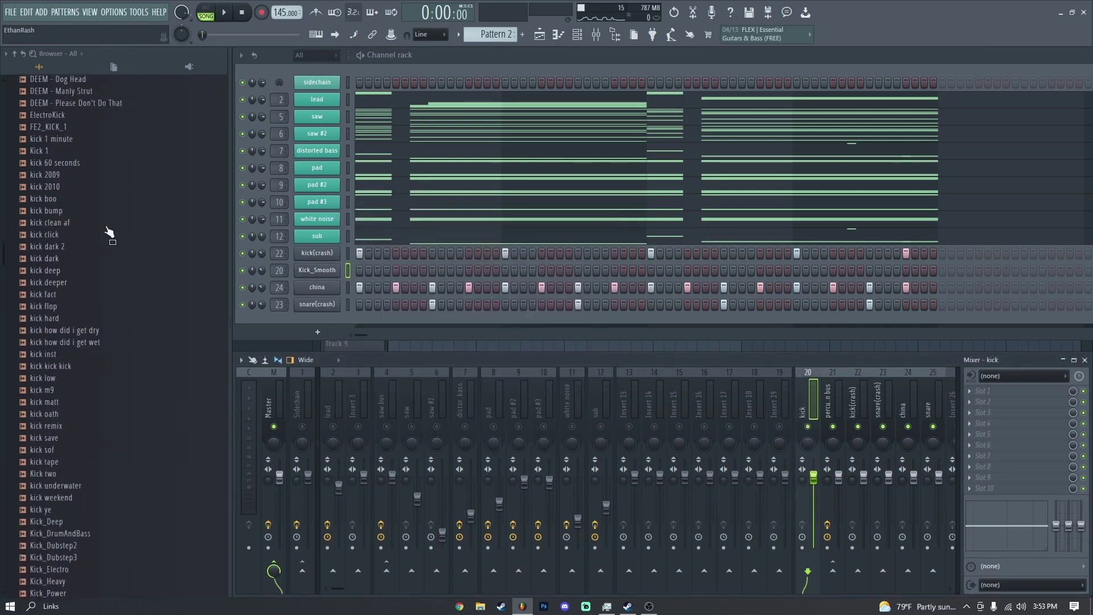
click(64, 321)
click(71, 367)
click(57, 350)
scroll(112, 121, down, 6)
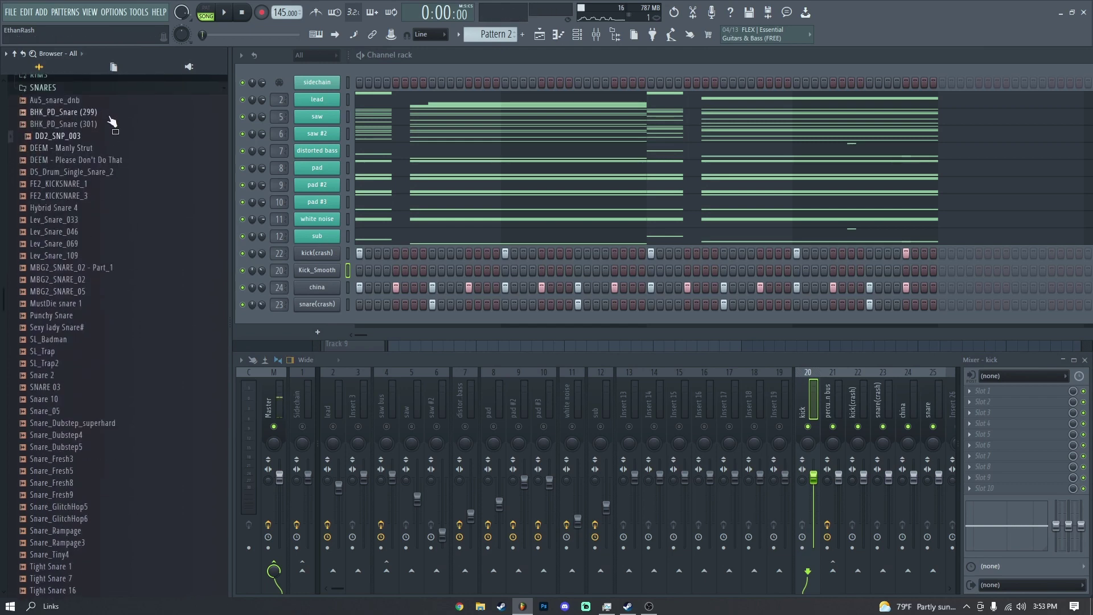
click(85, 316)
scroll(88, 296, down, 4)
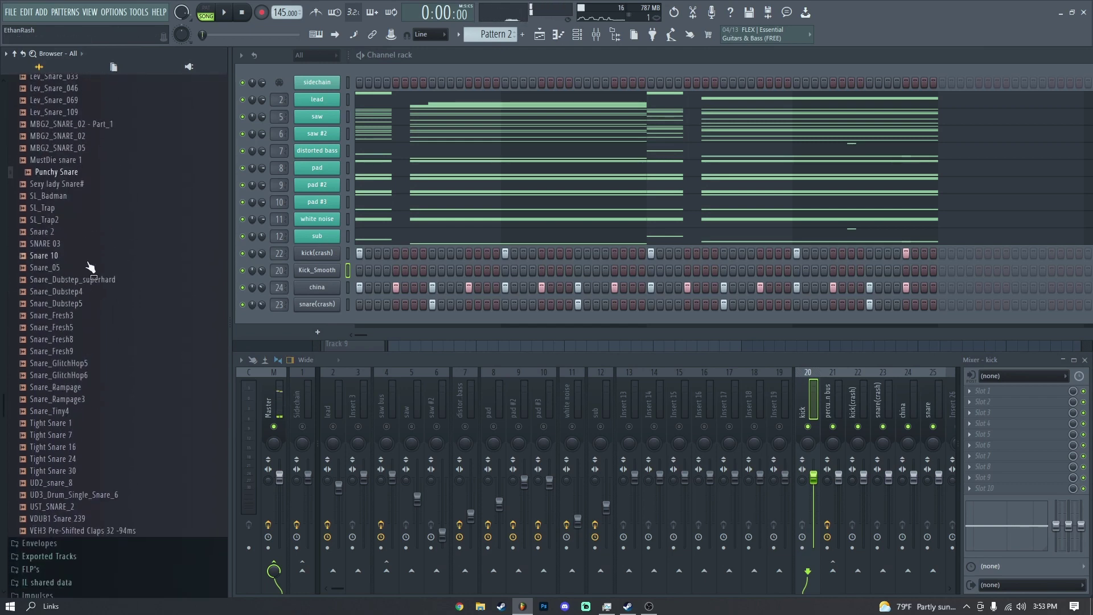
click(63, 244)
Step: Add SNARE 03 as a new channel below snare(crash), raise its fade-out and route it to mixer track 25
drag(60, 243, 192, 296)
drag(326, 321, 325, 323)
drag(594, 364, 595, 272)
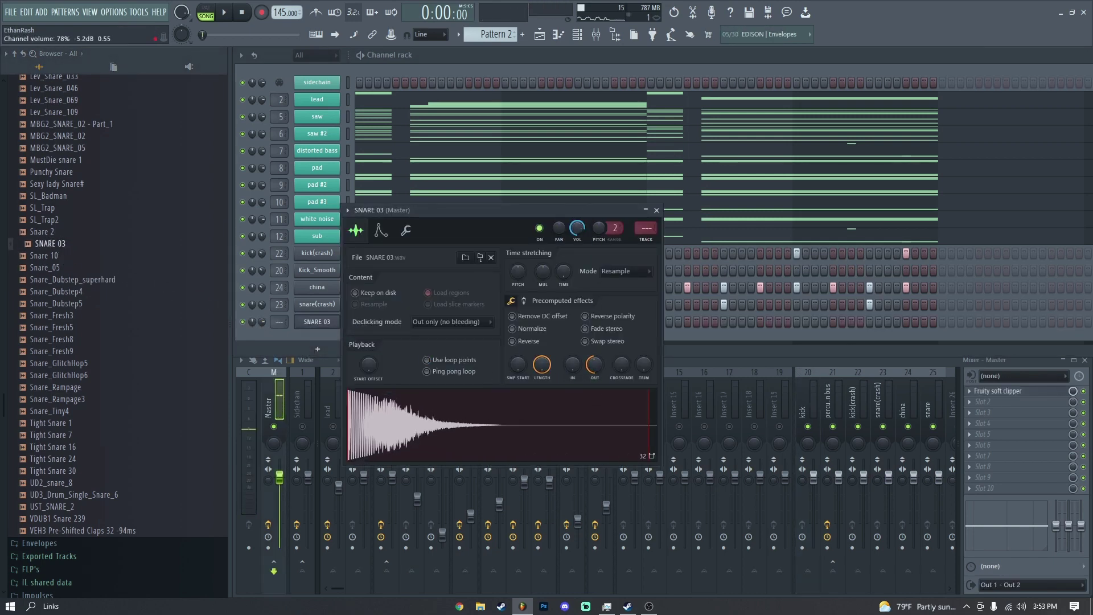
drag(645, 228, 645, 197)
click(656, 210)
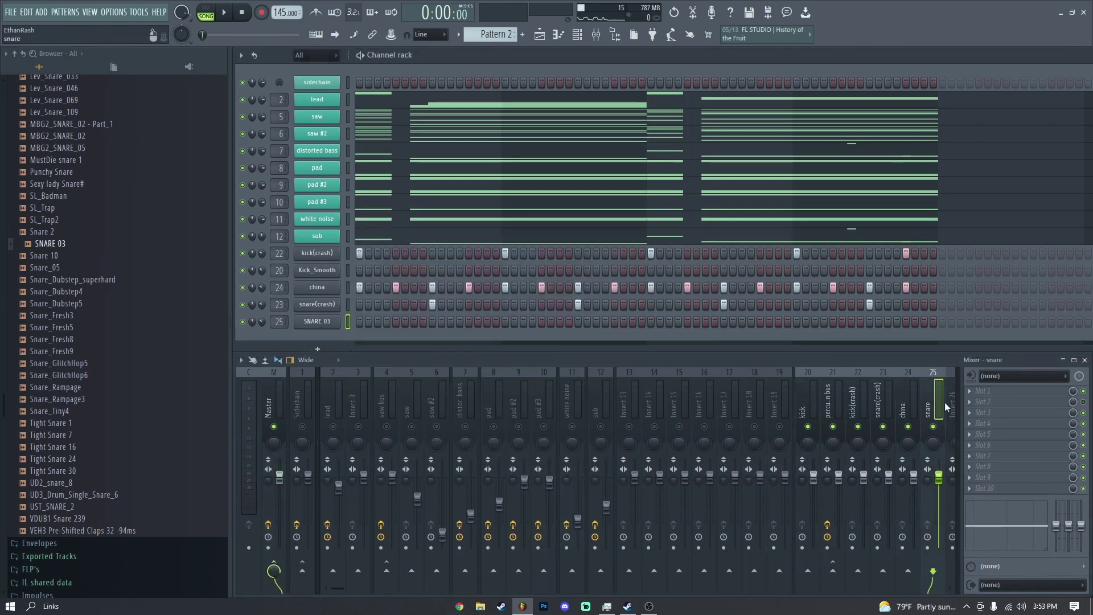
Step: Add a separator in the mixer between the snare track and Insert 26
scroll(945, 406, down, 1)
right_click(946, 406)
click(1014, 466)
Step: Load Fruity Compressor into the kick track's first slot with a -37.2 dB threshold and 1.3:1 ratio, and start playback
click(797, 414)
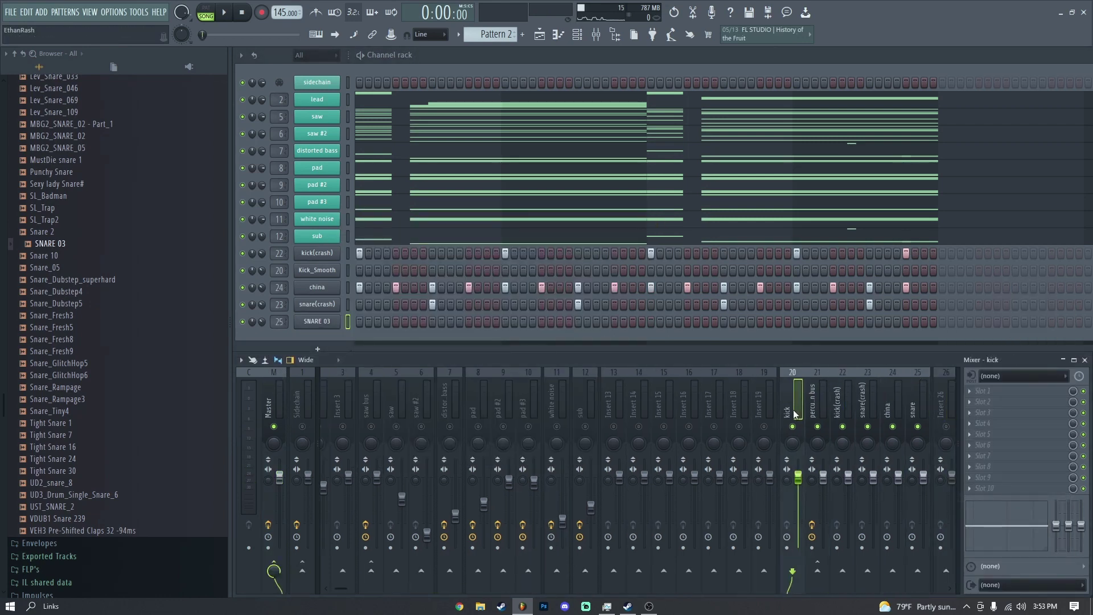
click(1011, 394)
click(825, 352)
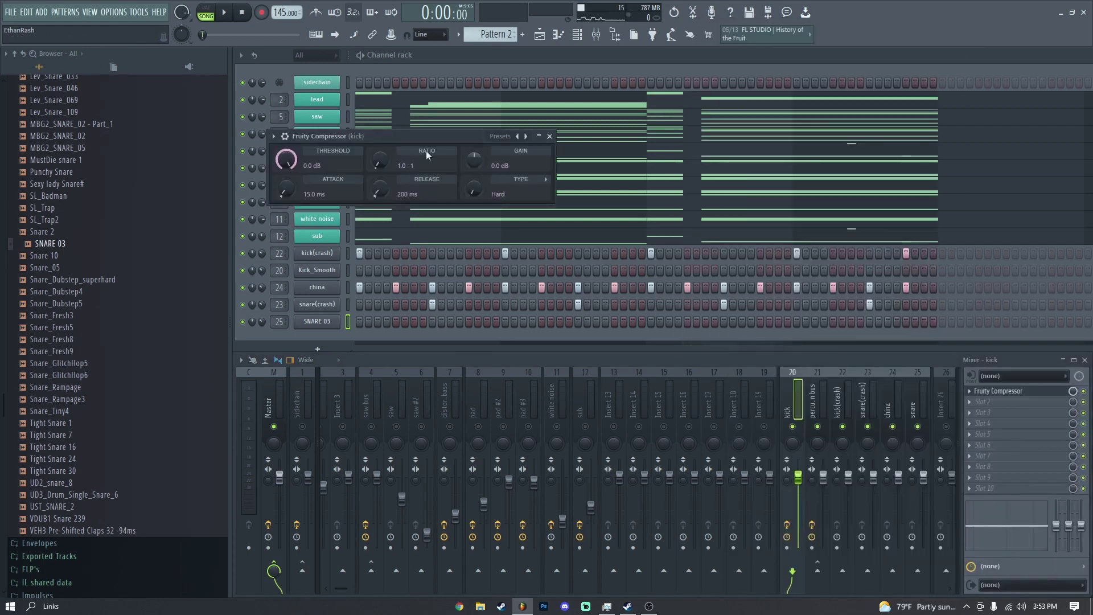
drag(378, 162, 378, 156)
key(space)
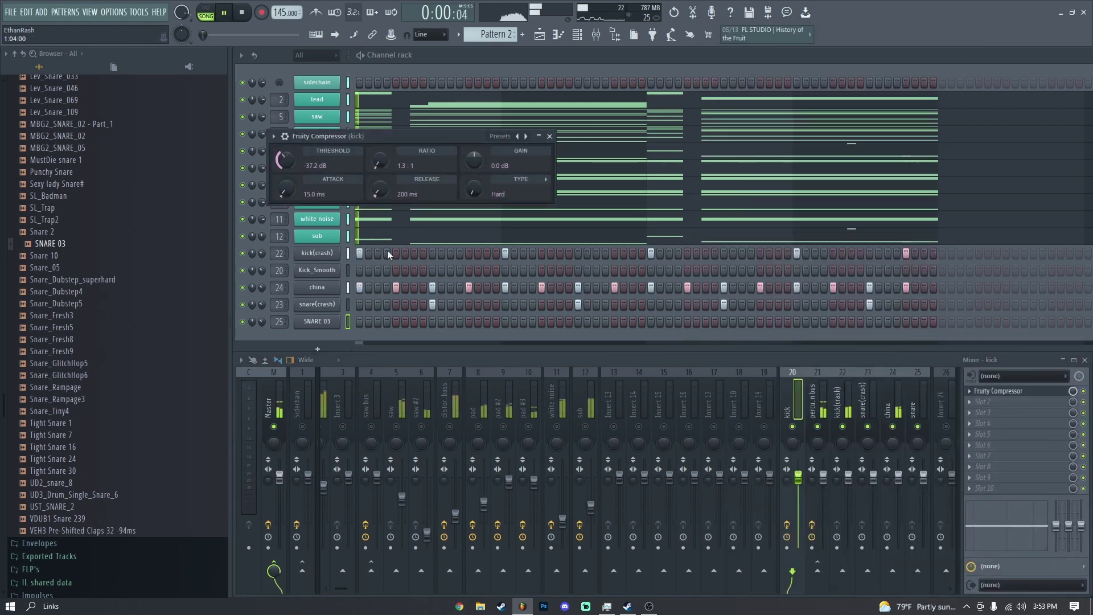
Step: Set the kick compressor's gain to 20.1 dB while auditioning Kick_Smooth, and close the compressor
click(348, 253)
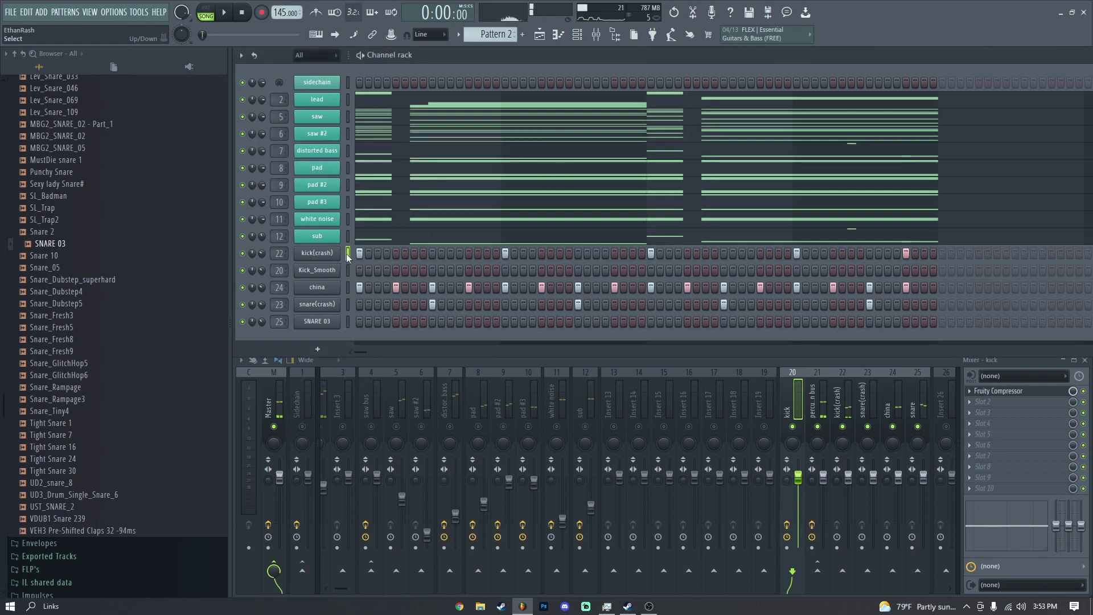
click(982, 393)
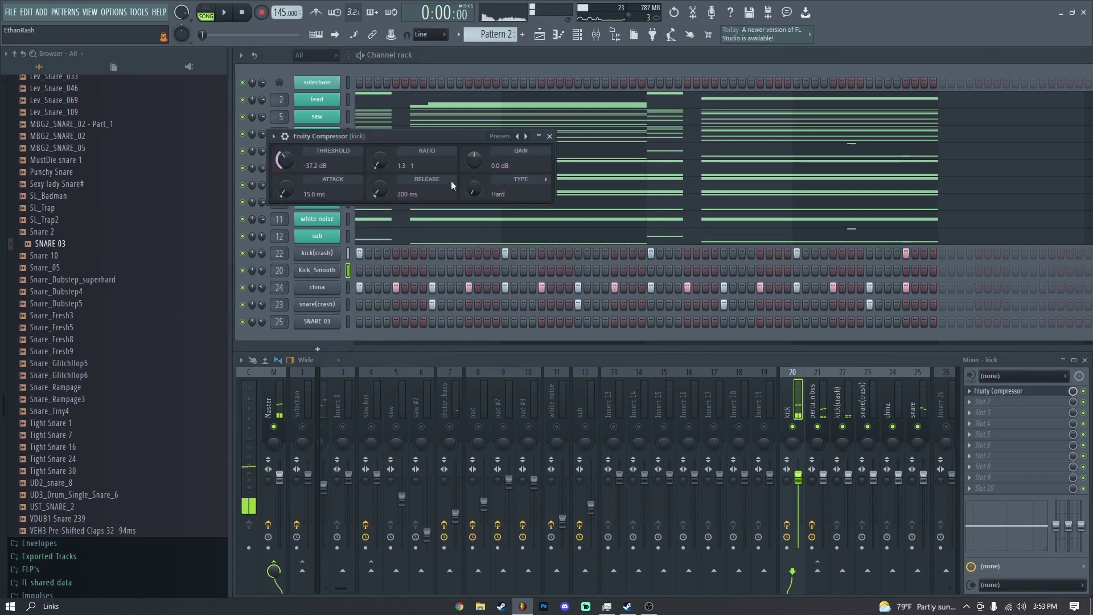
mouse_move(474, 160)
mouse_down()
mouse_move(474, 137)
mouse_move(478, 164)
mouse_up()
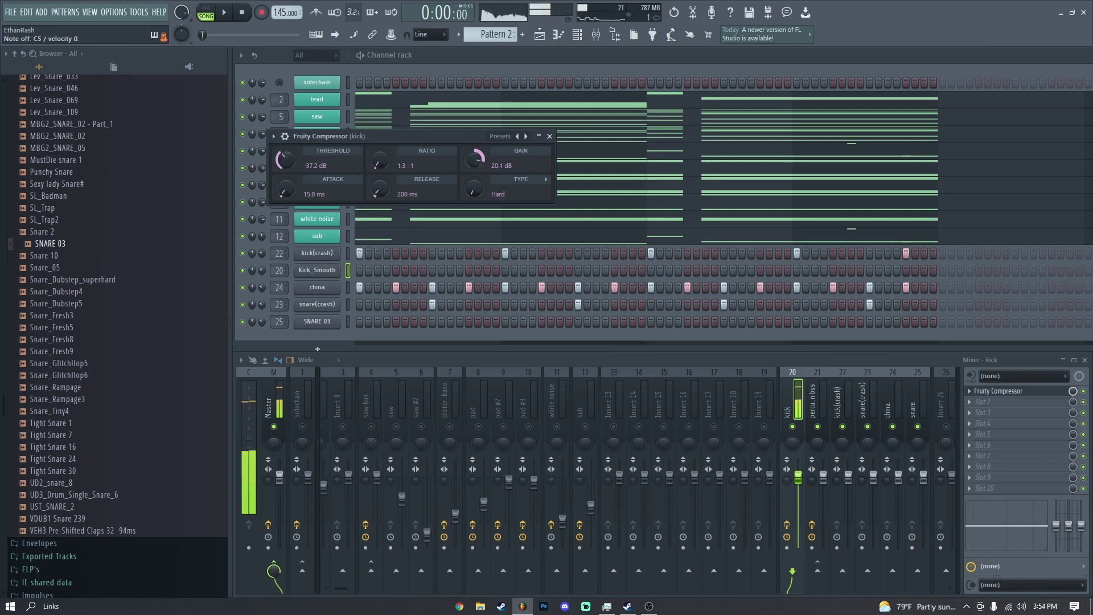
click(549, 136)
Step: Copy the kick(crash) steps to Kick_Smooth and the snare(crash) steps to SNARE 03
click(348, 253)
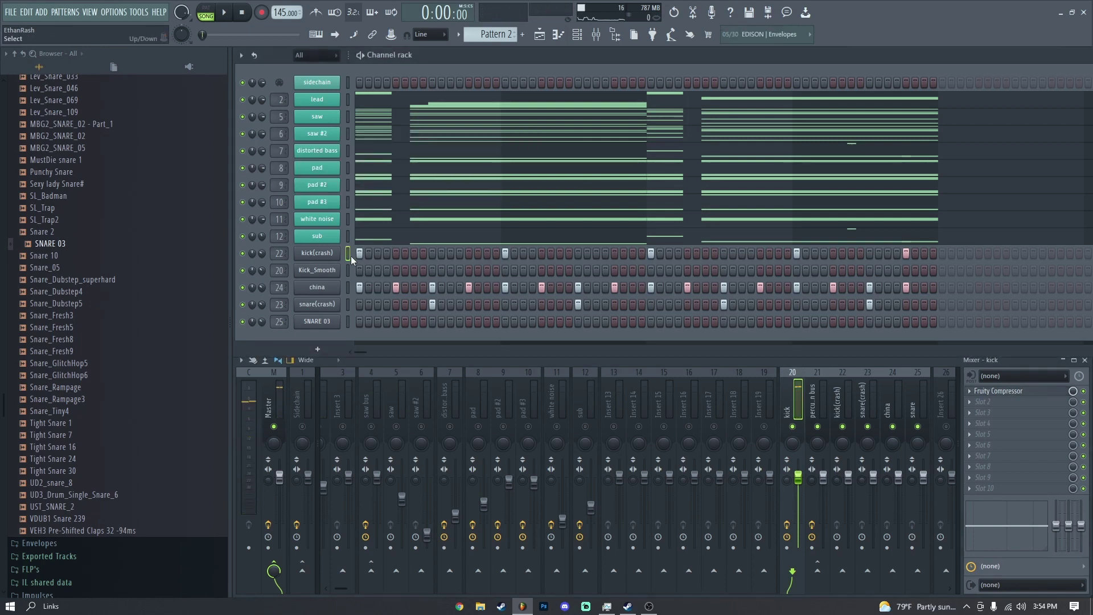
click(348, 270)
key(ctrl+v)
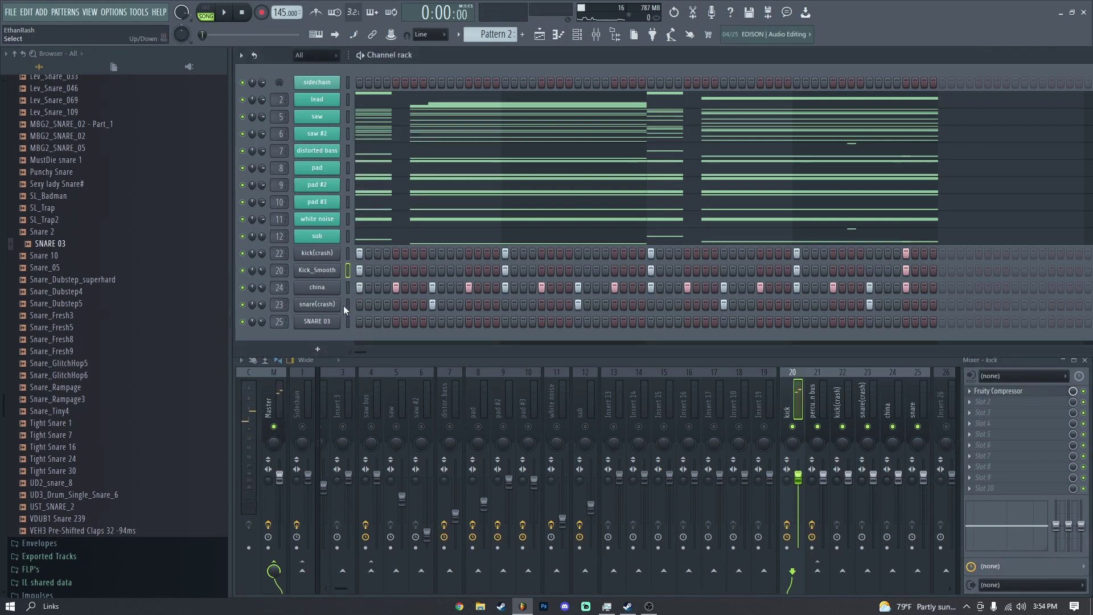
Step: Load Fruity Compressor into the snare track's first slot and set a -31.9 dB threshold and 1.7:1 ratio
click(317, 322)
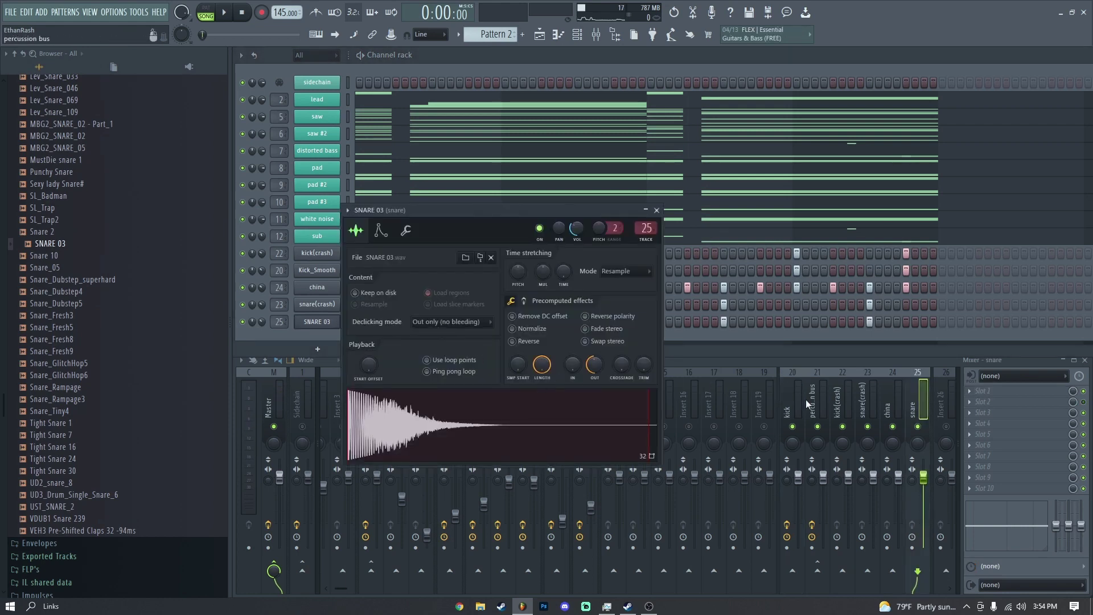
click(976, 403)
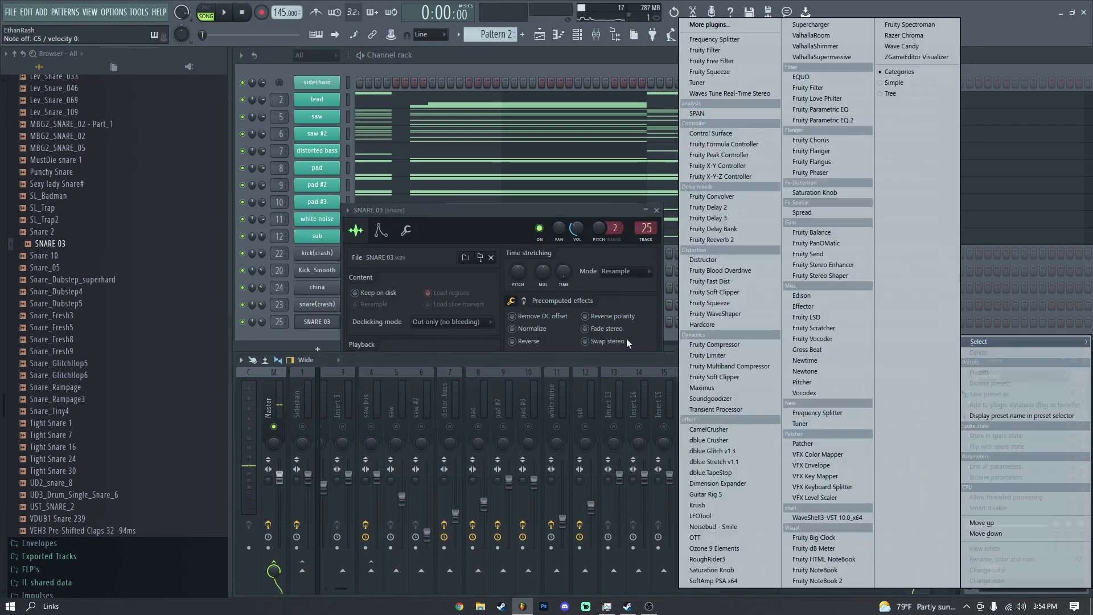
click(640, 360)
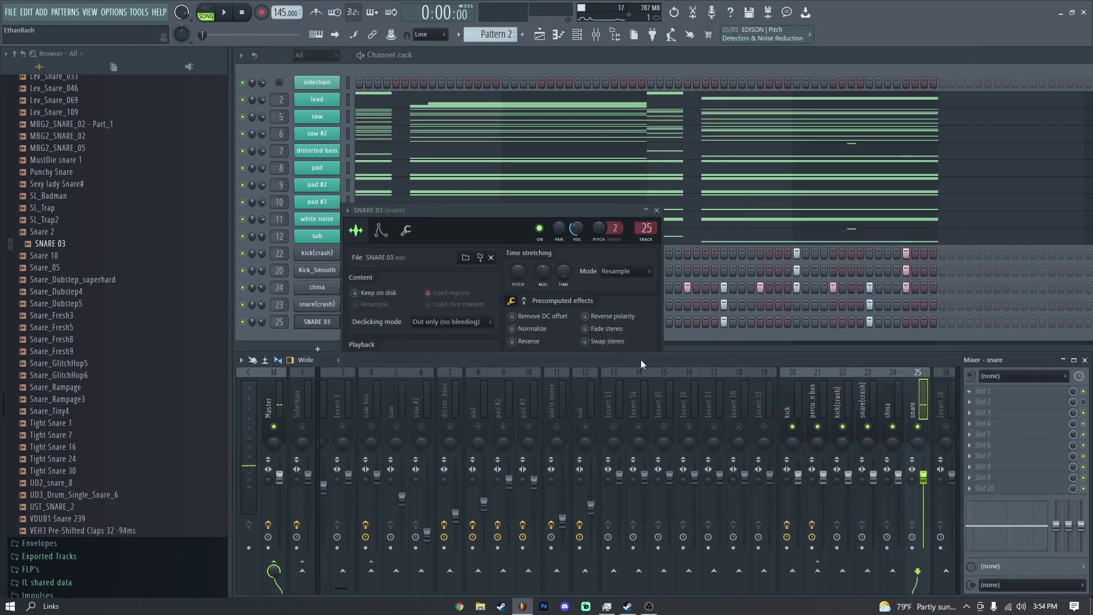
click(976, 390)
click(729, 344)
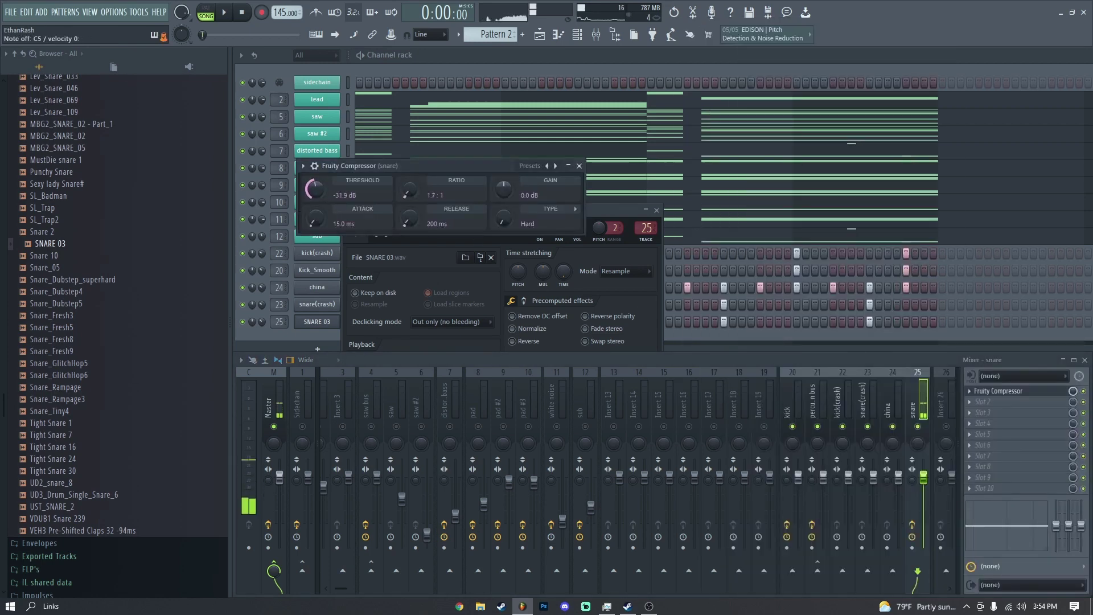
click(579, 165)
Step: Close the SNARE 03 settings, hide the browser, and play the pattern with all mixer tracks unmuted
click(648, 217)
key(space)
click(657, 210)
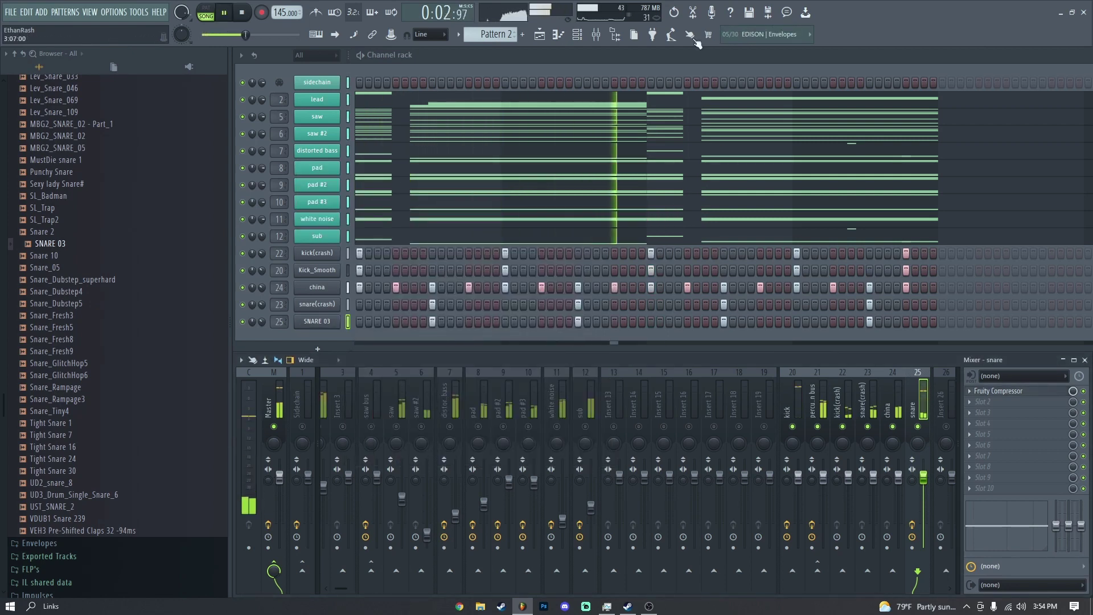
key(alt+F8)
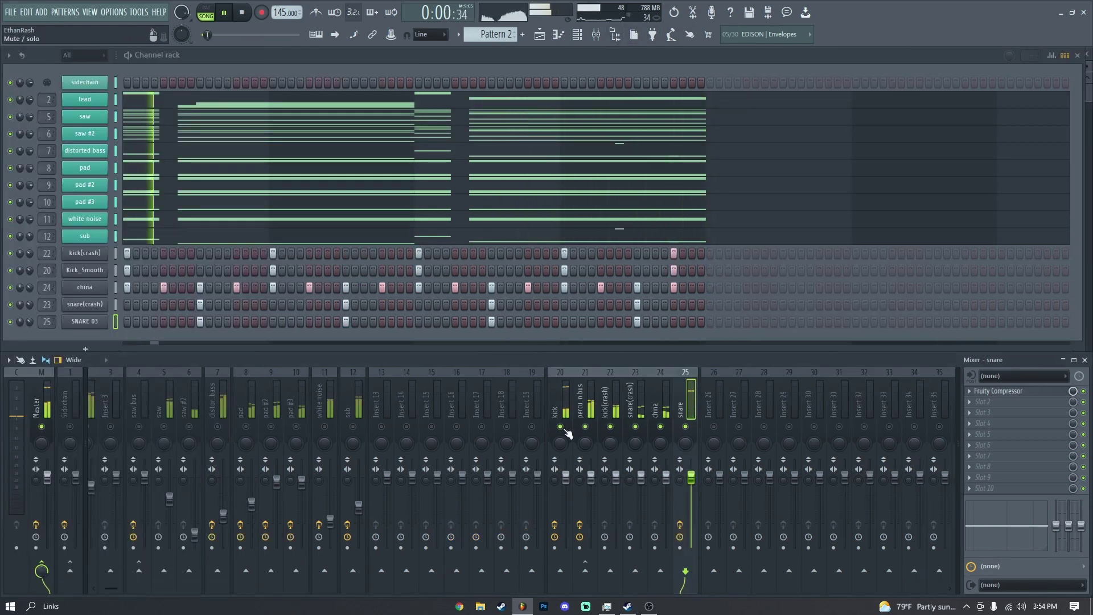
key(space)
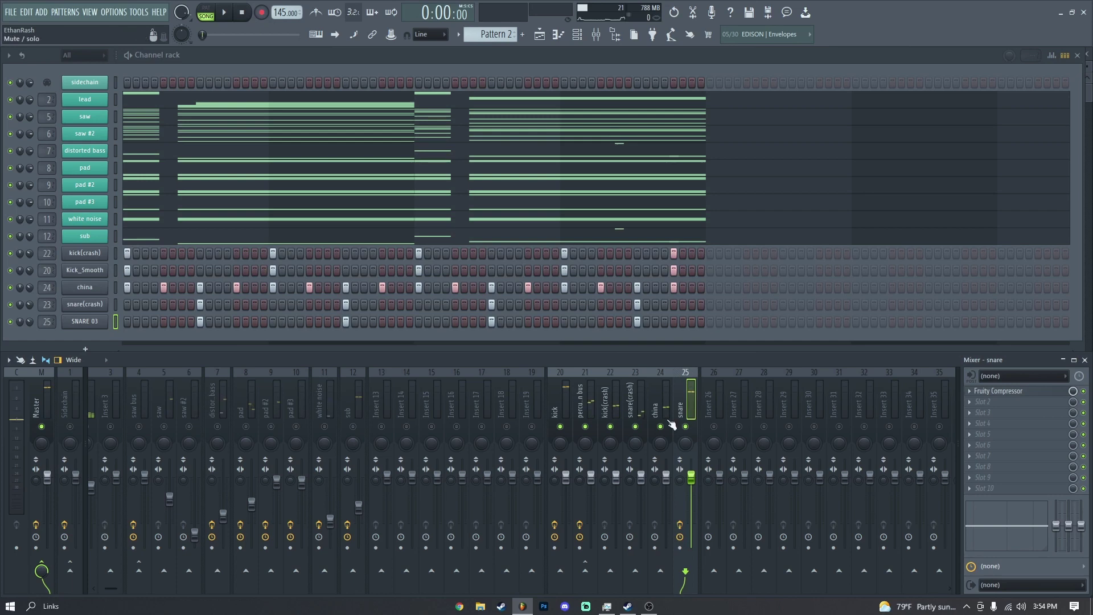
key(space)
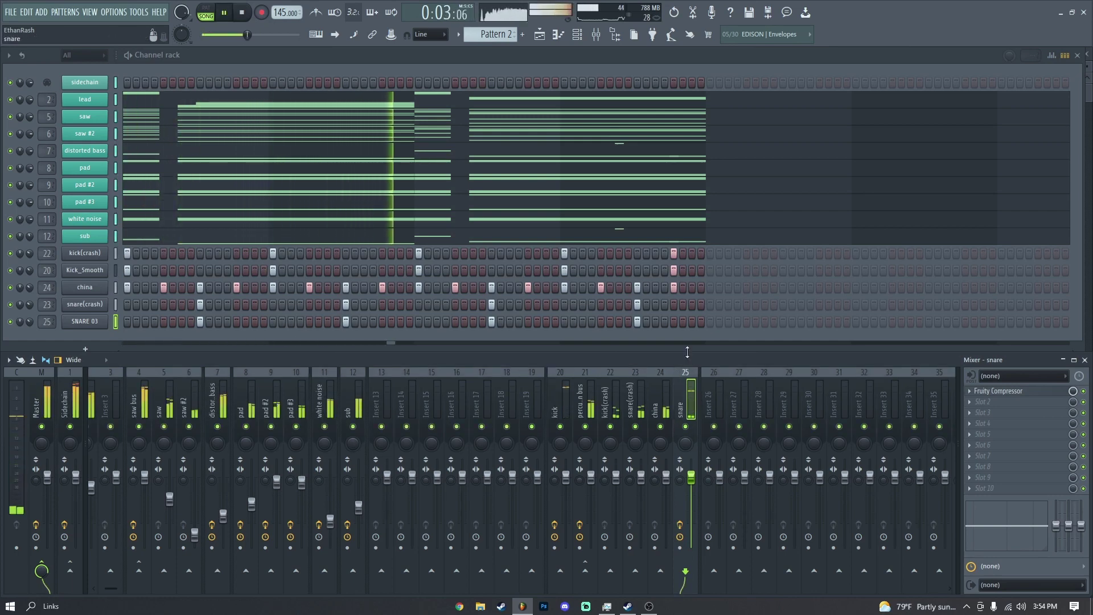
Step: Check the snare track's Fruity Compressor settings during playback, close the compressor, and stop the song
click(1019, 390)
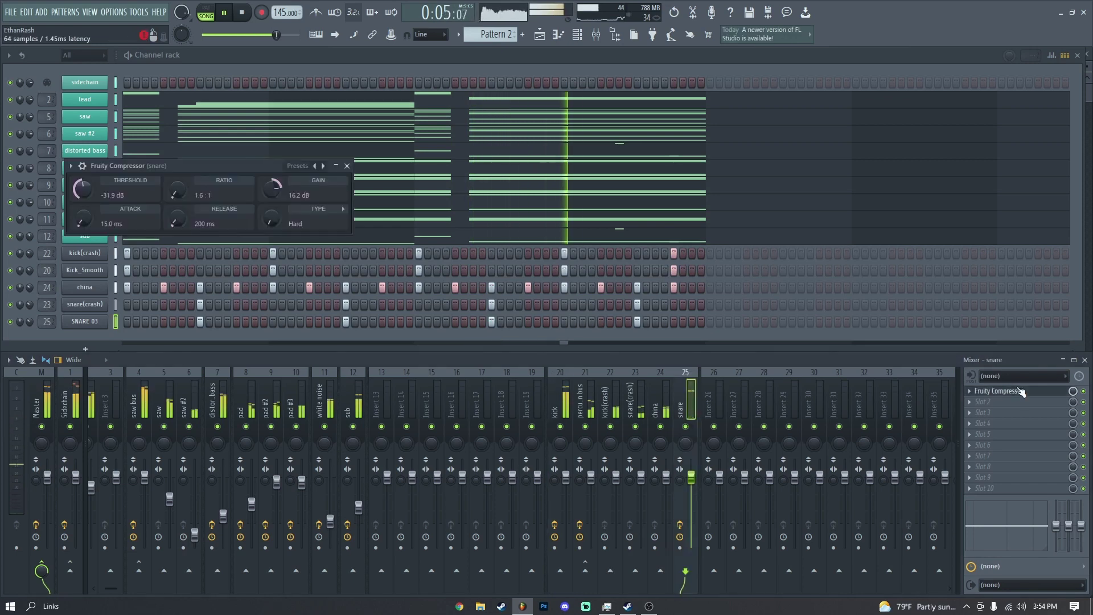
click(347, 166)
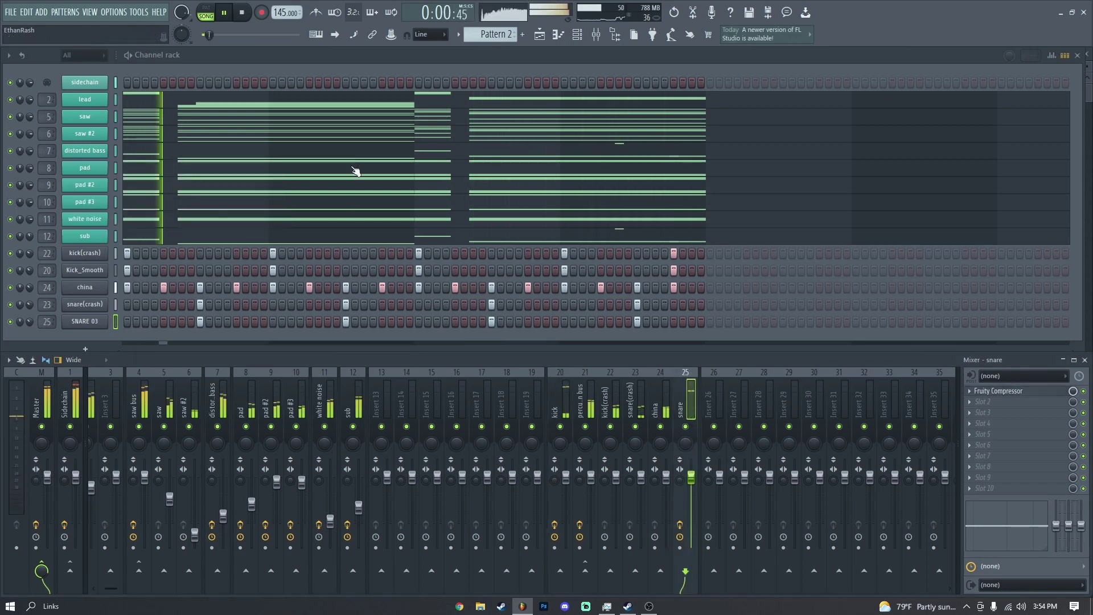
key(space)
Step: Browse and preview the samples in the KICKS folder, and replace the Kick_Smooth channel's sample with Kick_Power
click(615, 34)
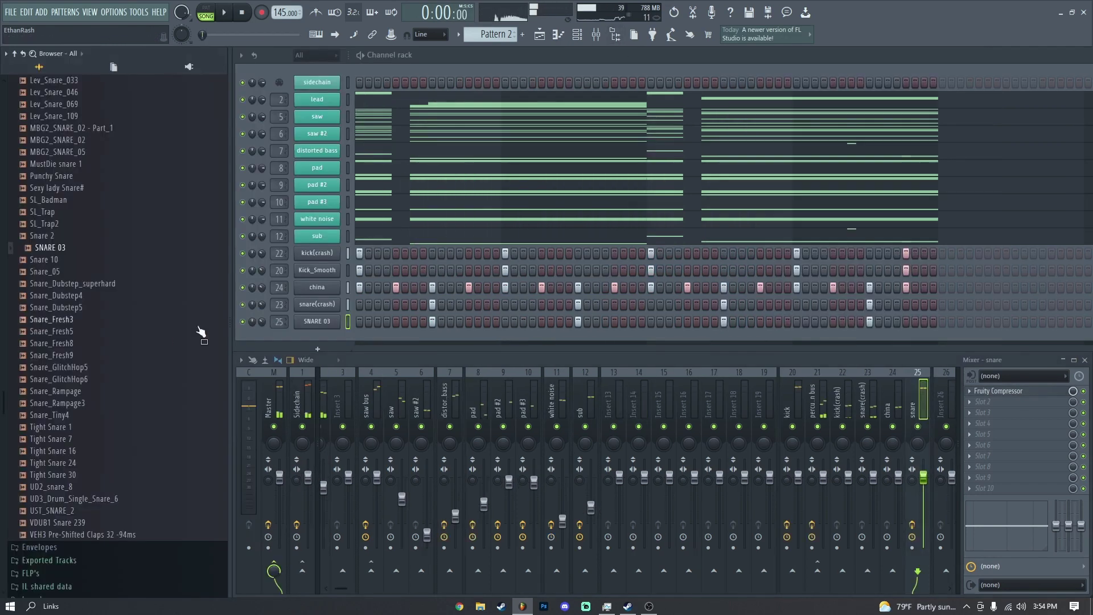
scroll(86, 261, up, 5)
click(80, 223)
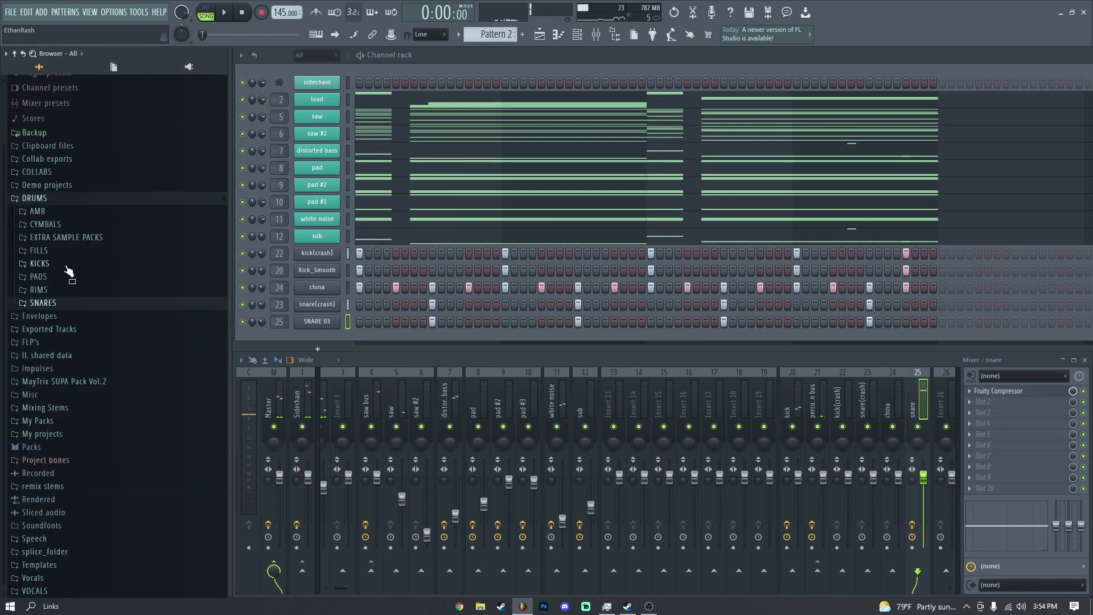
click(40, 263)
scroll(86, 285, down, 10)
click(86, 288)
key(Up)
key(Up)
key(Down)
drag(181, 283, 317, 269)
click(317, 270)
Step: Audition the pattern with Kick_Power, close the sample settings, hide the browser, and stop playback
key(space)
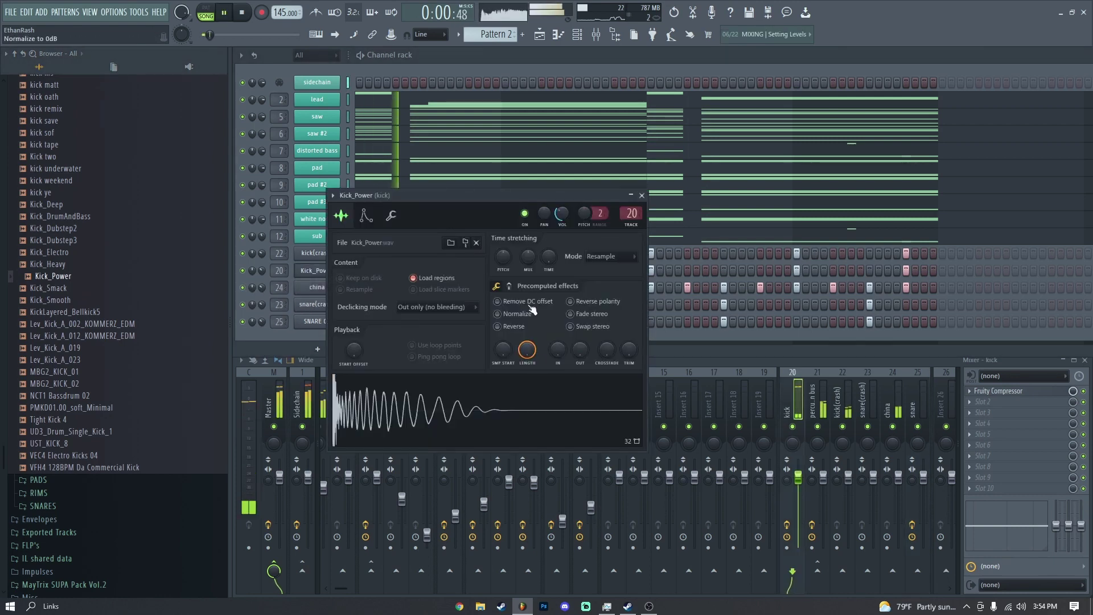
click(641, 196)
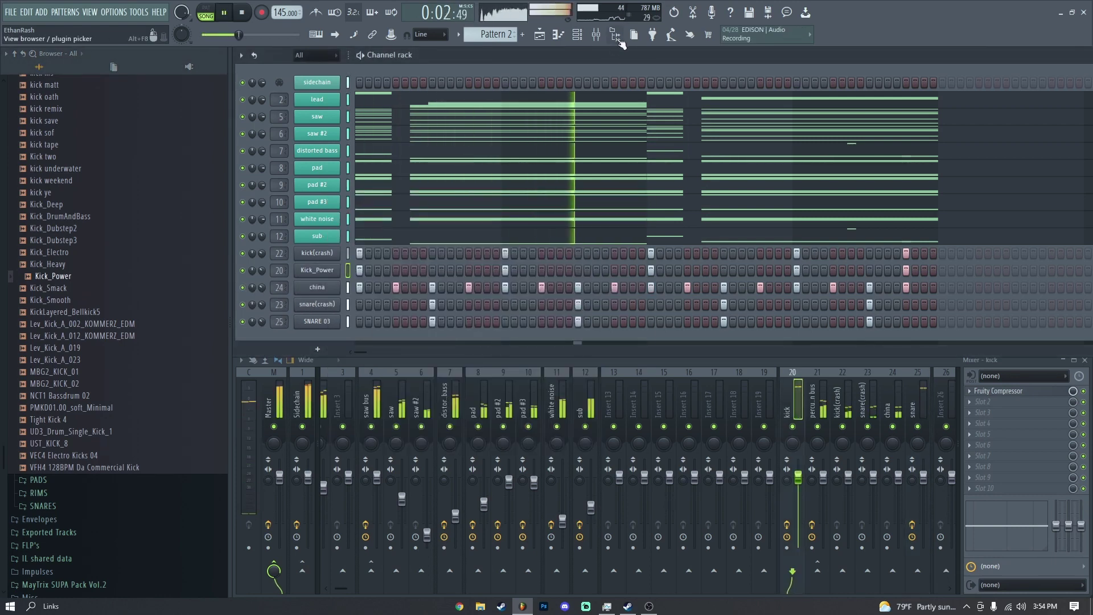
key(alt+F8)
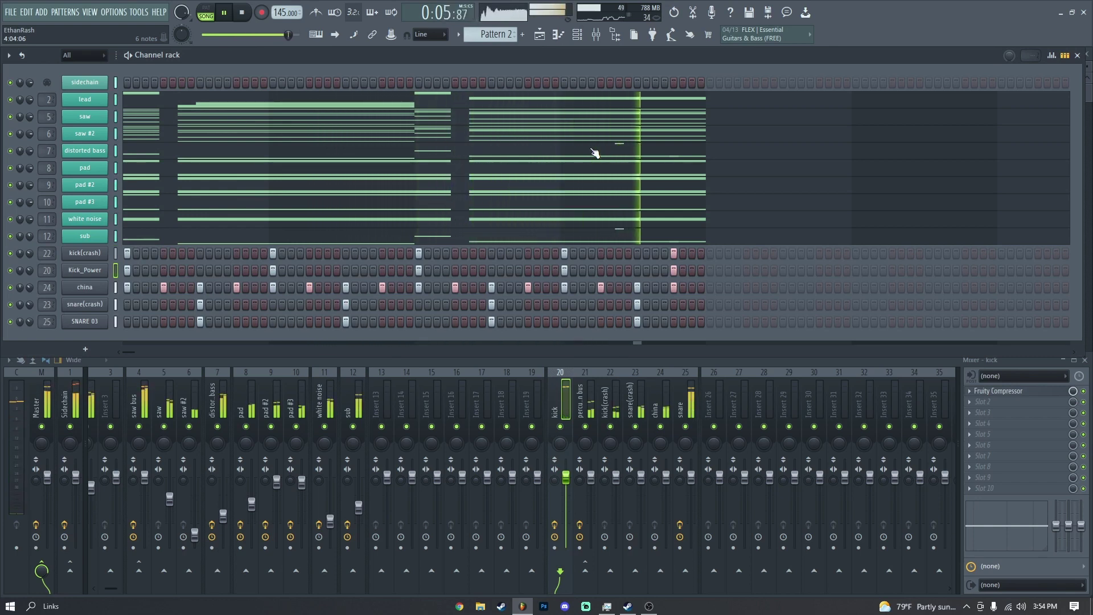
key(space)
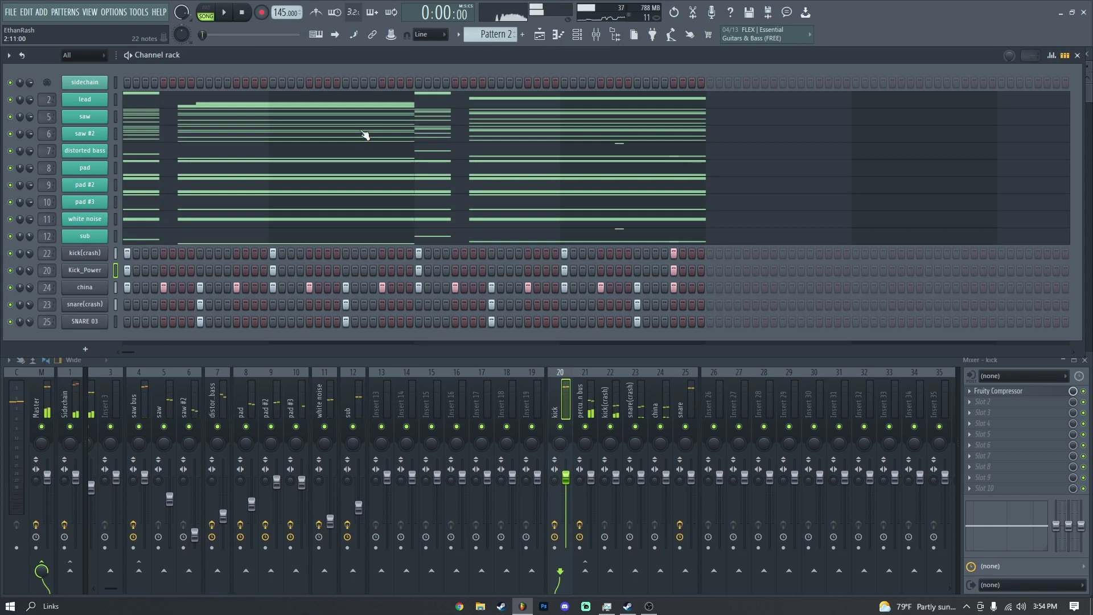
Step: Insert a Harmor instrument between the lead and saw channels, and move its window clear of the channel names
right_click(84, 122)
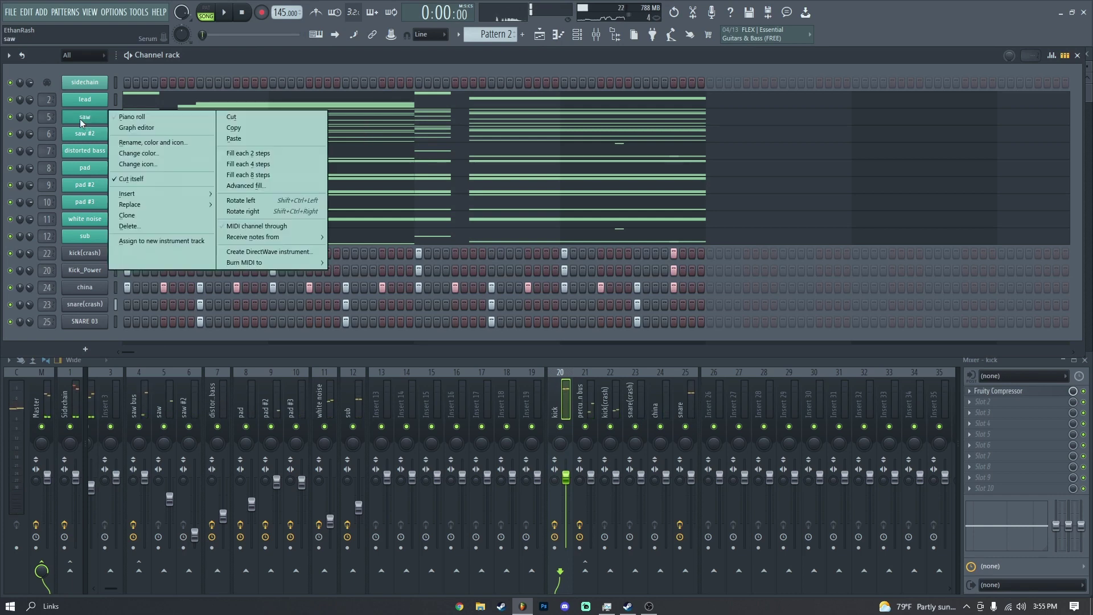
click(93, 118)
right_click(93, 119)
mouse_move(159, 193)
click(337, 126)
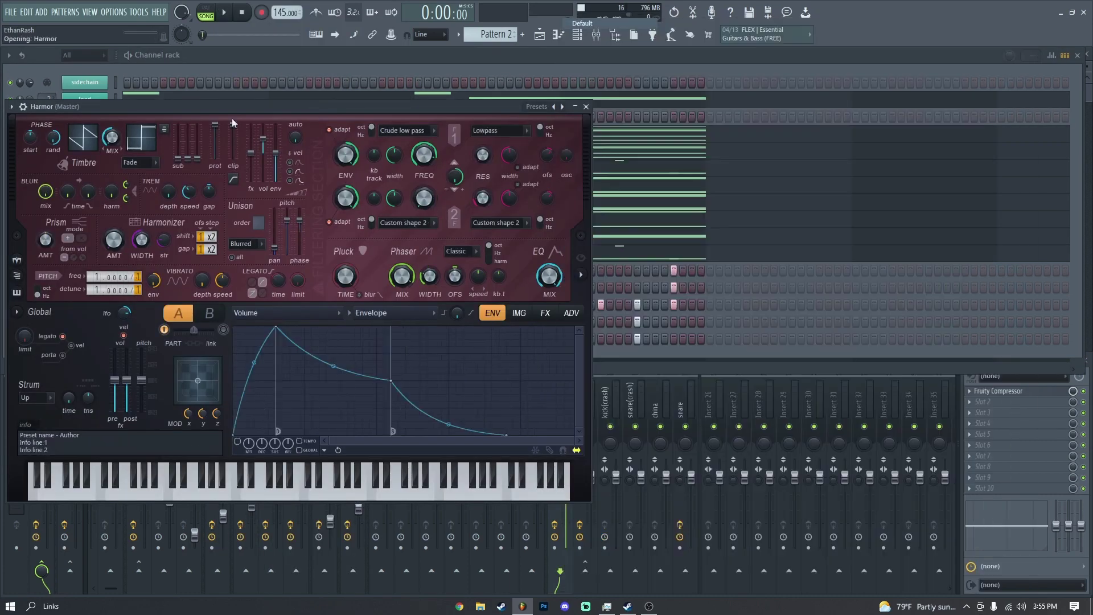
drag(36, 104, 380, 51)
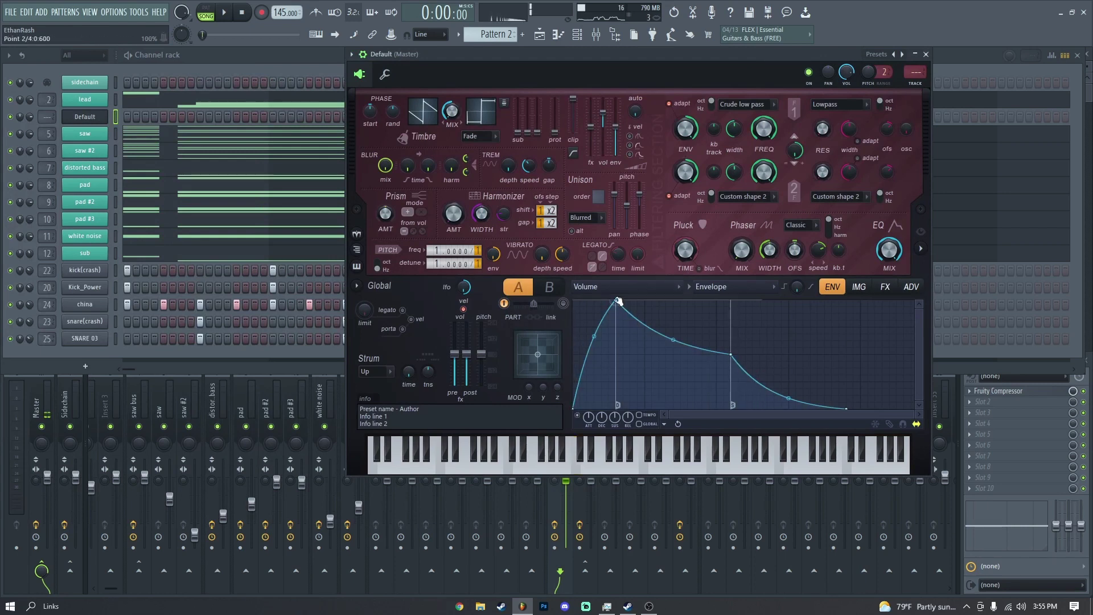
Step: Shape Harmor's volume envelope into a pluck with no attack, a steep decay and zero sustain, and audition a note
drag(619, 301, 575, 301)
drag(684, 357, 687, 421)
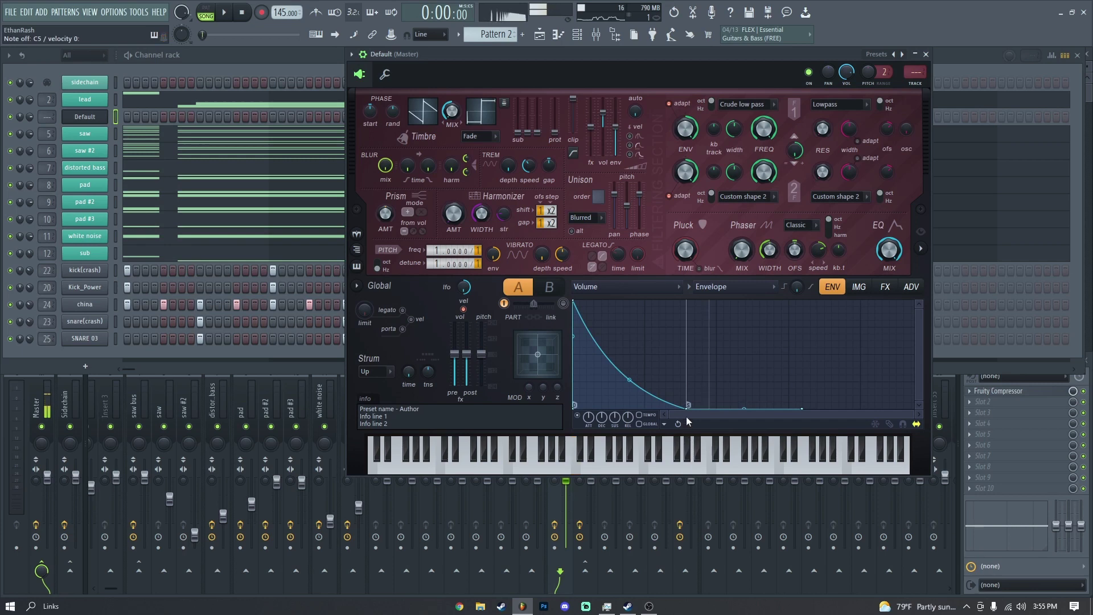
drag(632, 380, 602, 424)
key(n)
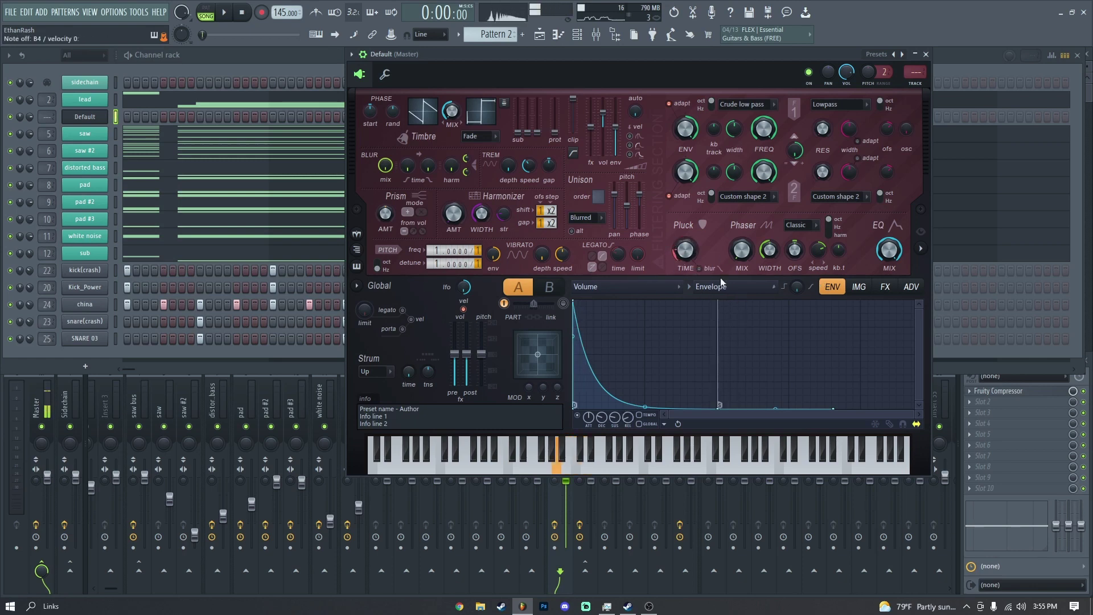
Step: Shape Harmor's pitch envelope into a very short downward drop, with unison order 2 and 23% unison pitch thickness
click(630, 287)
click(610, 512)
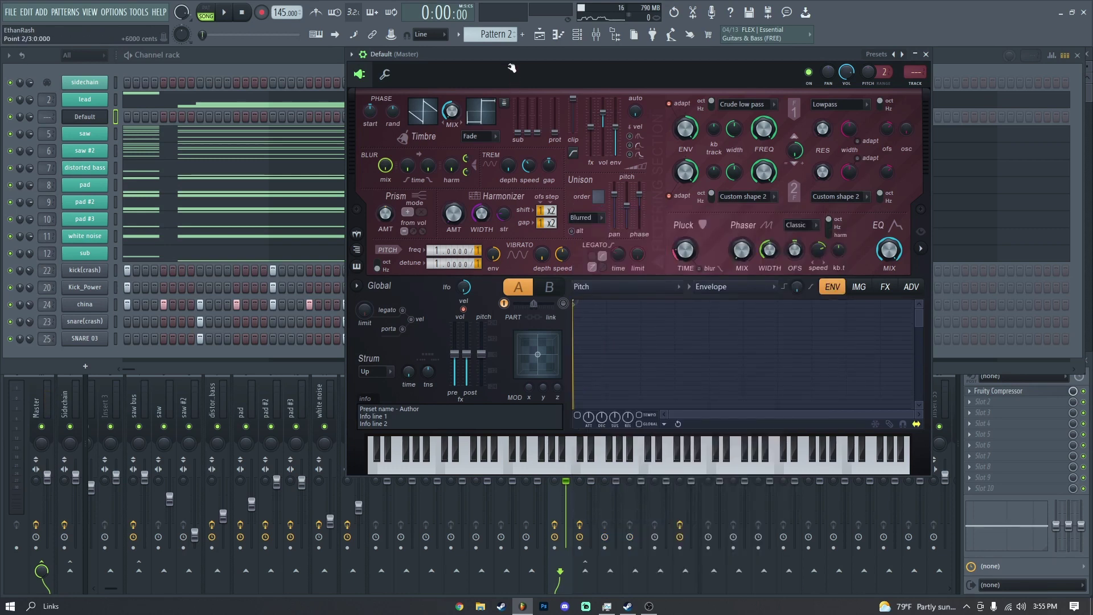
drag(921, 327, 921, 401)
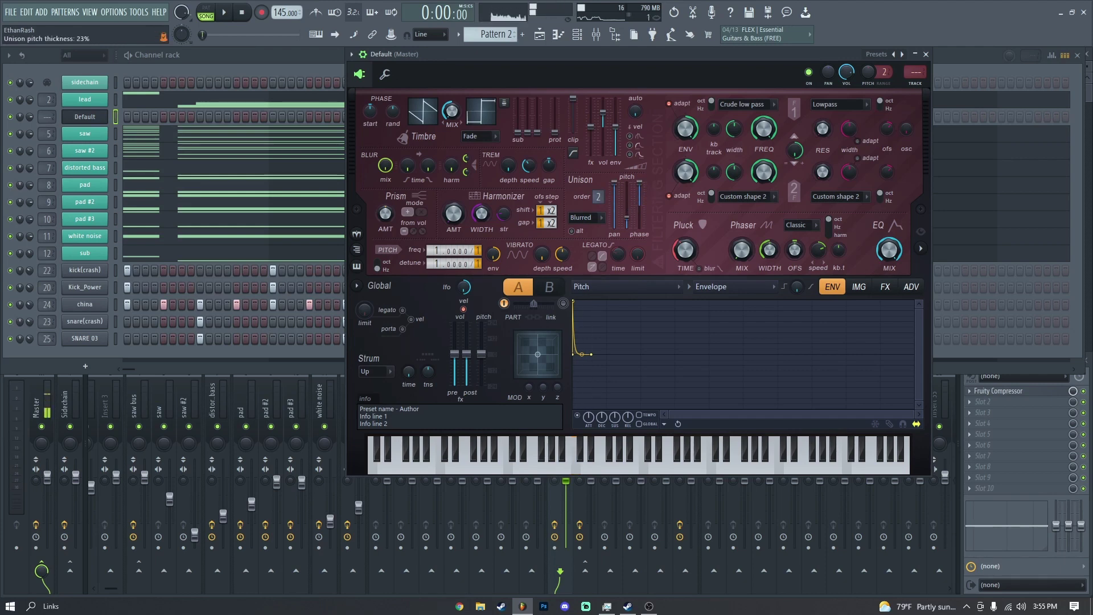
Step: Set Harmor's distortion type to Log and route the channel to the lead mixer track, number 2
click(881, 288)
click(658, 317)
click(671, 392)
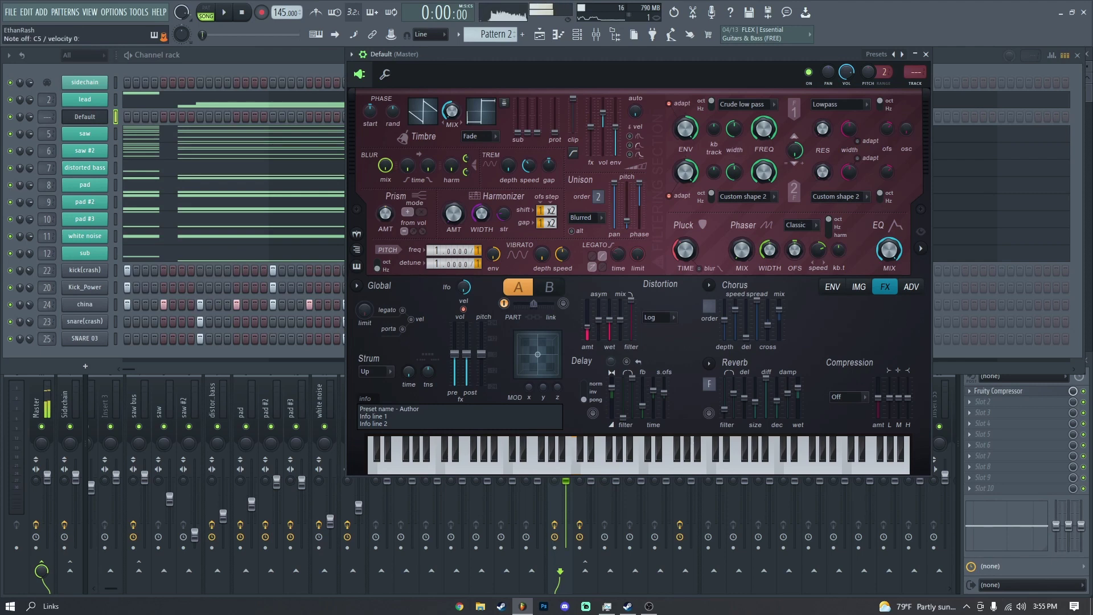
scroll(913, 72, up, 2)
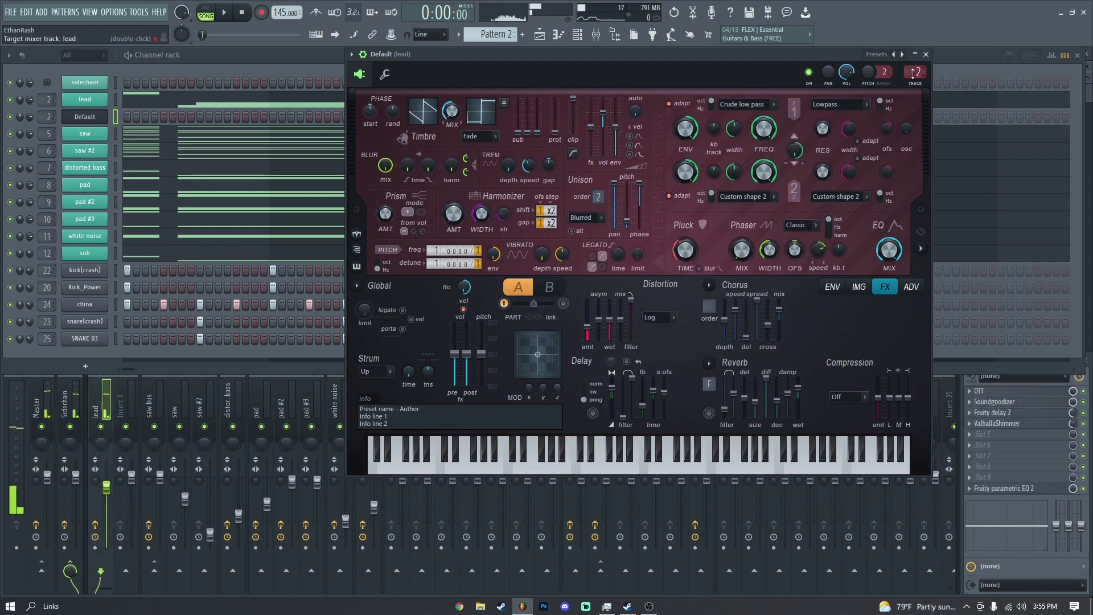
Step: Draw a rising and falling arpeggio of two-step notes A5, E5, C#6, E5 in the Default channel's piano roll
right_click(108, 110)
click(122, 114)
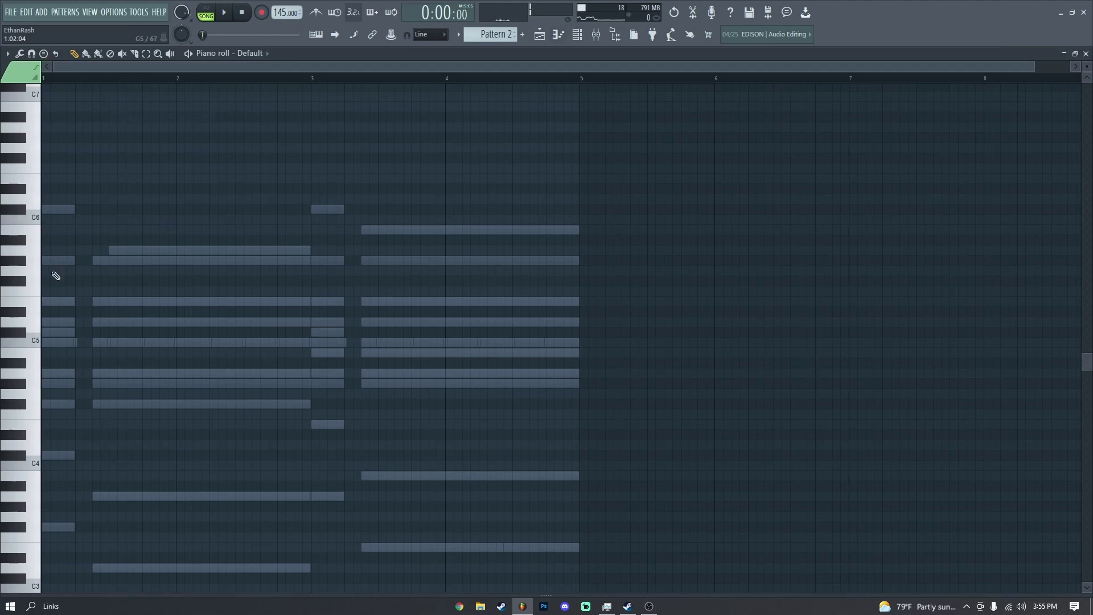
click(52, 260)
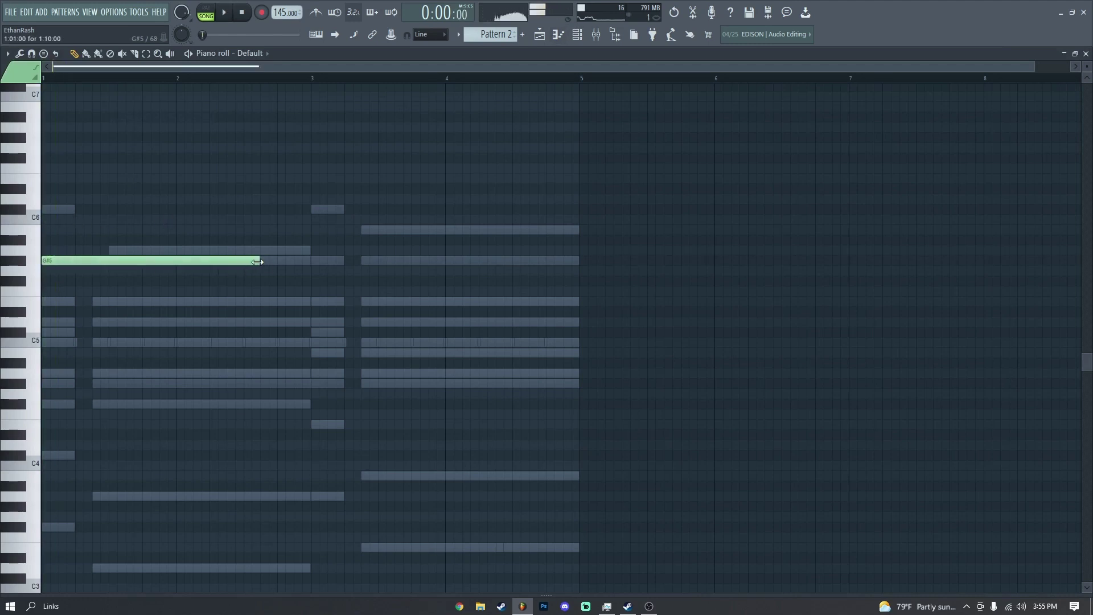
drag(259, 262, 60, 278)
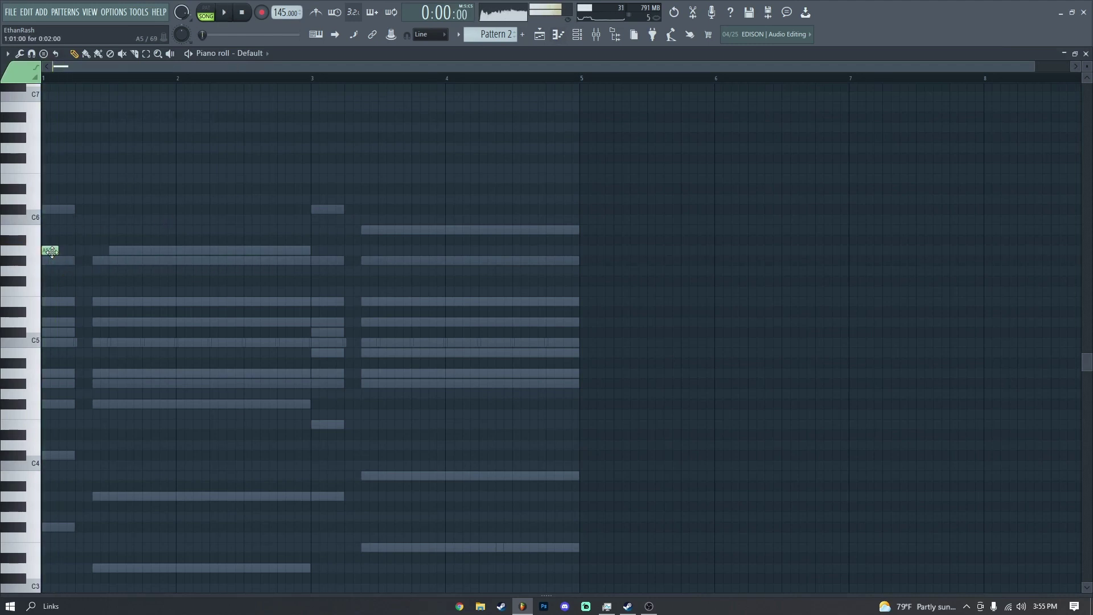
click(65, 301)
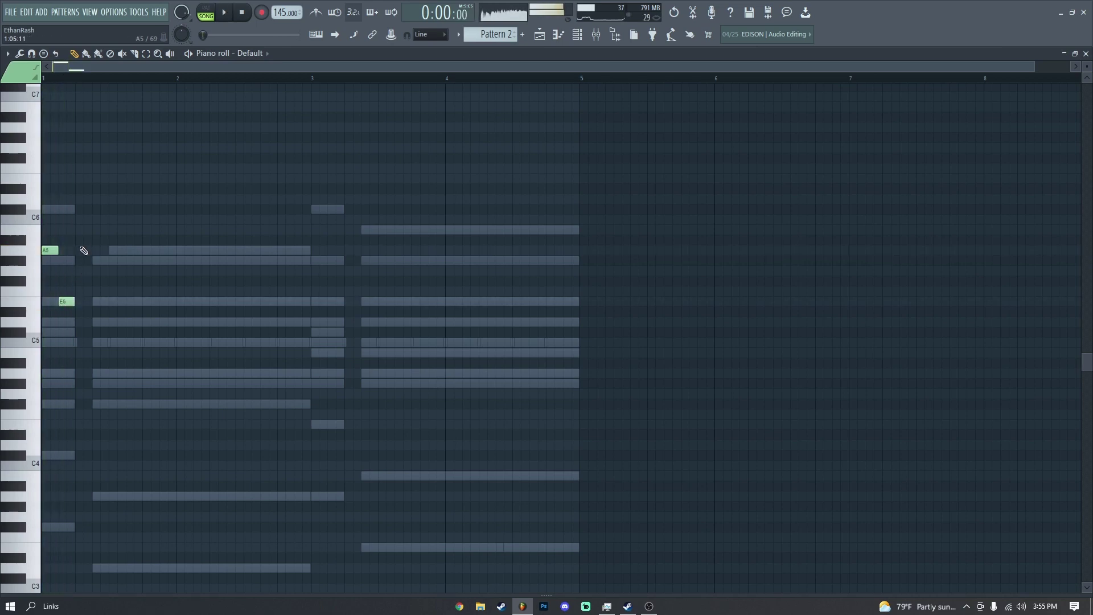
click(95, 302)
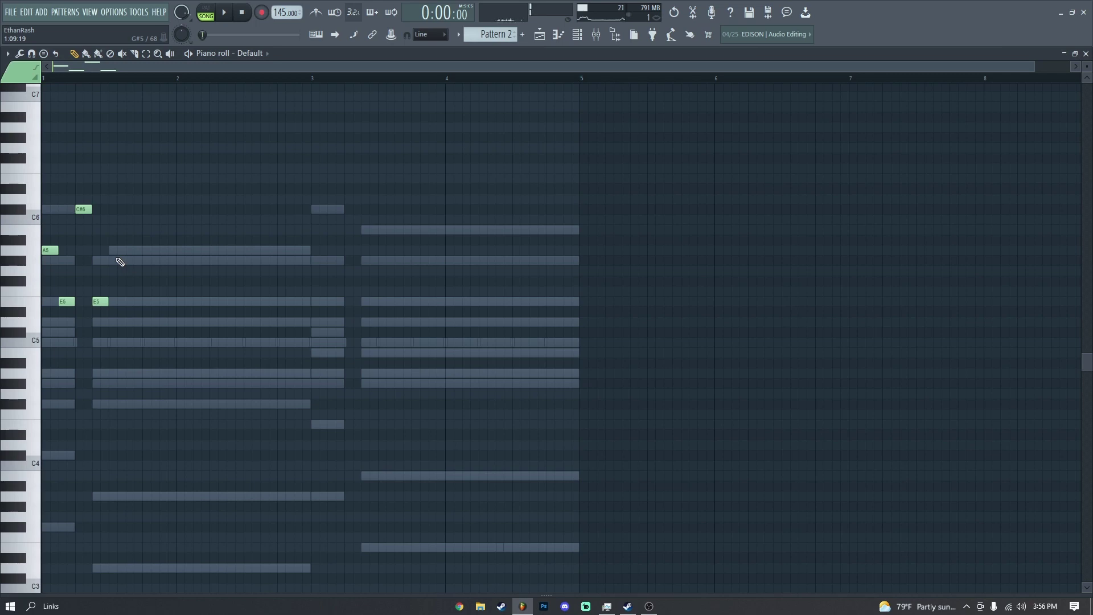
Step: Repeat the arpeggio across four bars with G#5 as the last note of bars 2 and 4, and play it
key(ctrl+b)
key(ctrl+b)
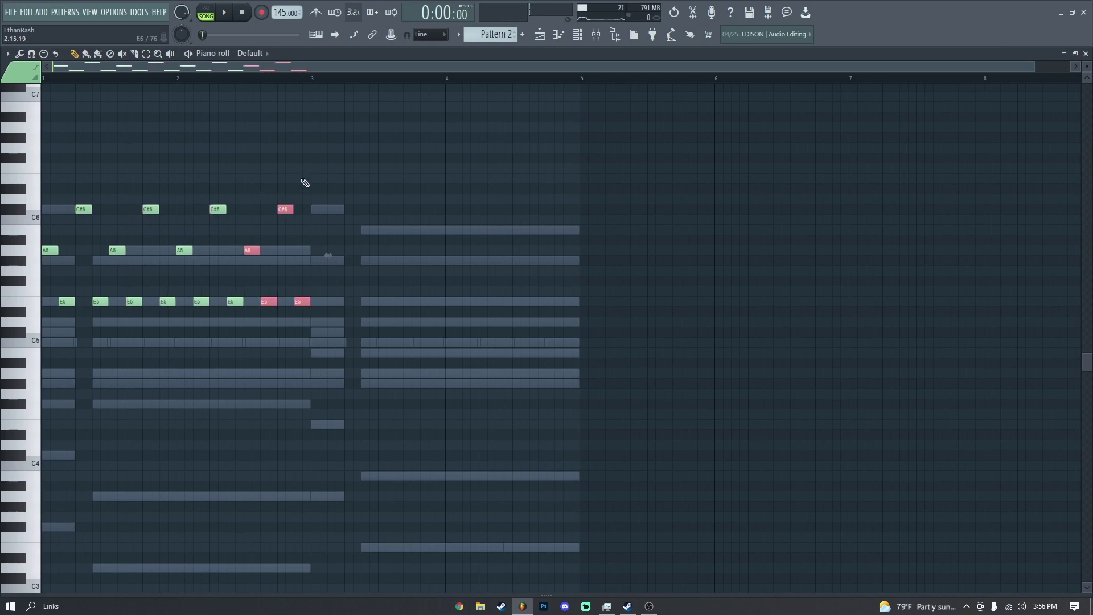
click(297, 260)
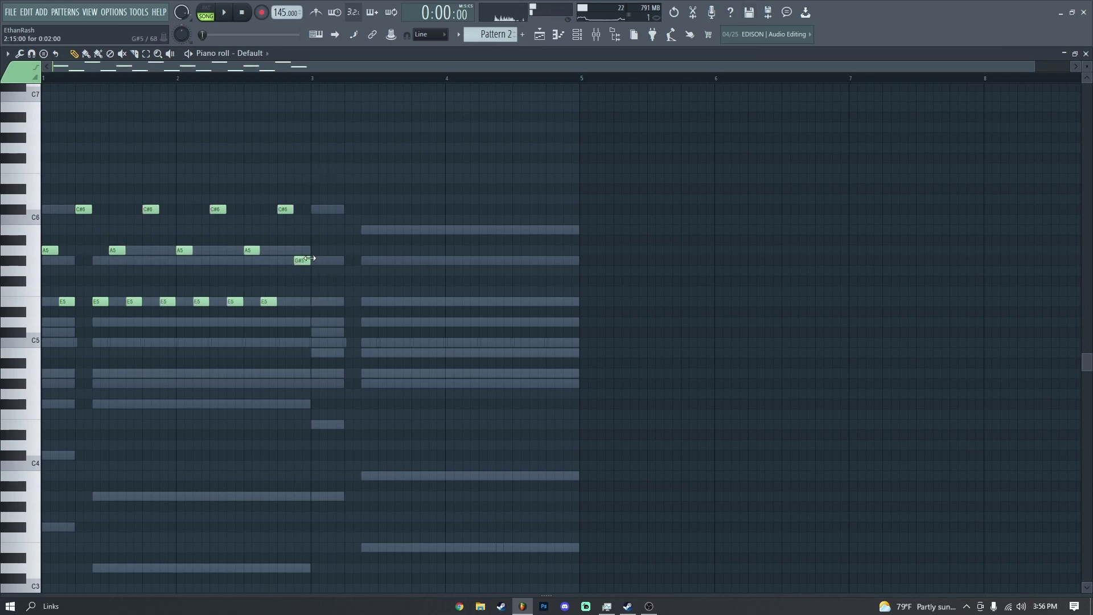
click(295, 259)
key(space)
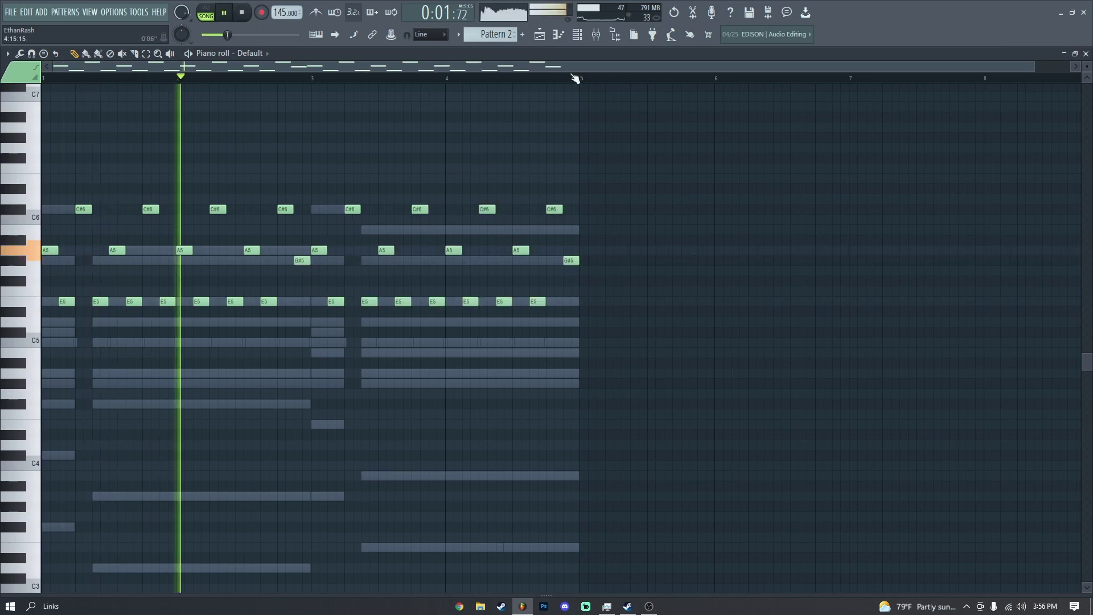
Step: Lower the C#6 arpeggio notes in bars 3 and 4 to B5
key(F9)
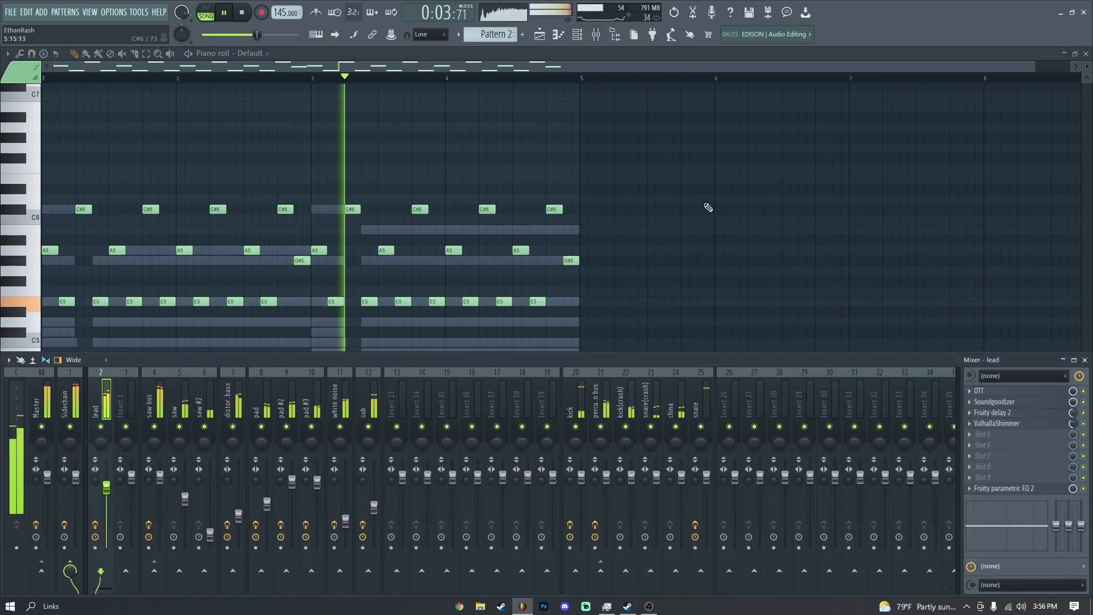
key(F9)
drag(353, 209, 350, 231)
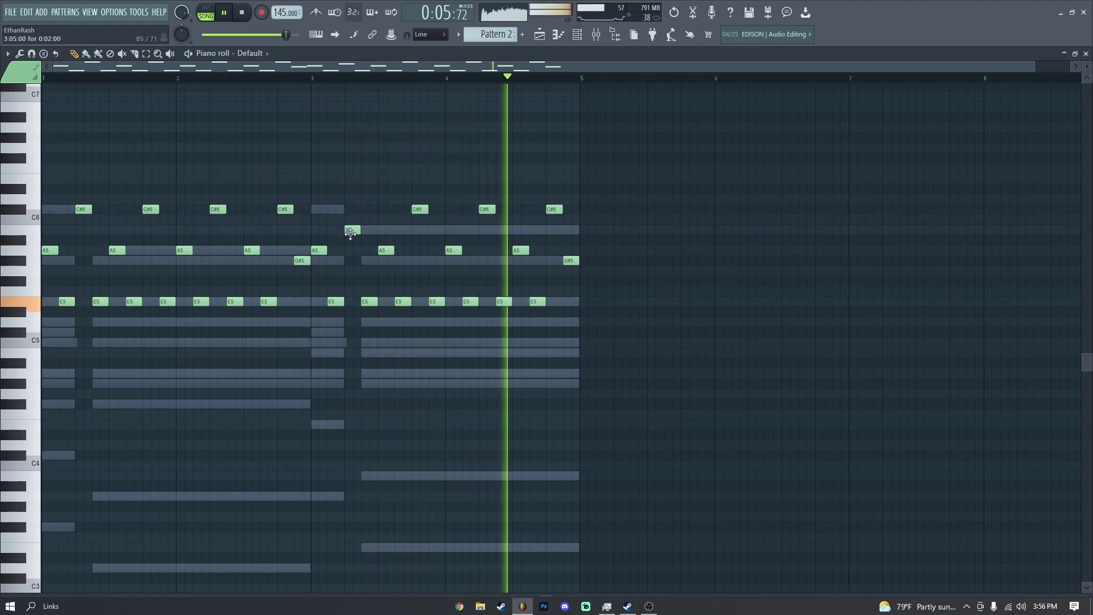
drag(404, 201, 552, 231)
click(548, 201)
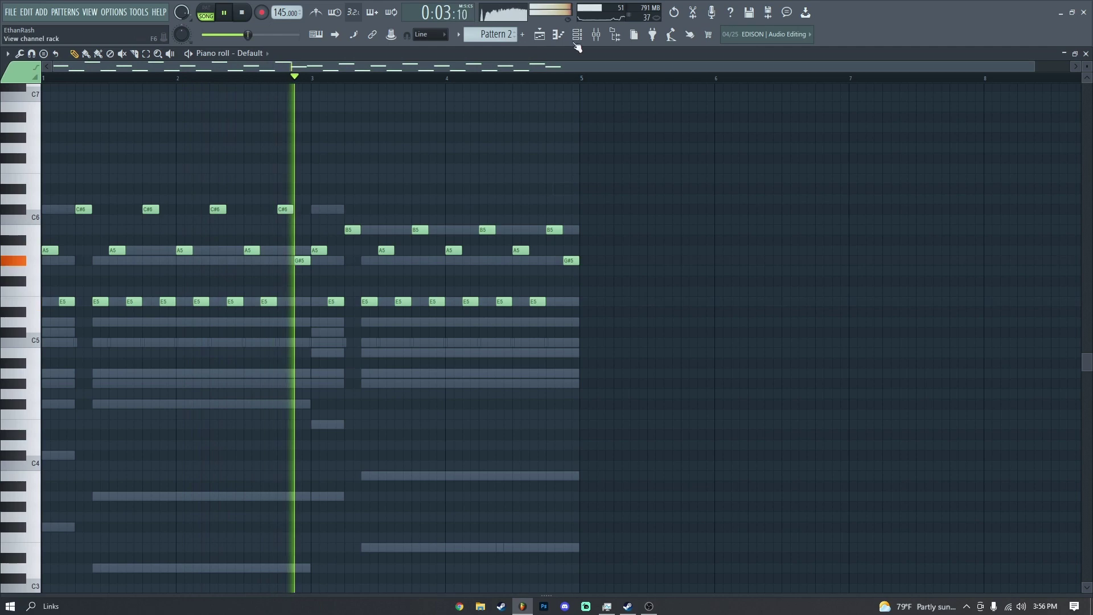
Step: Solo the Default channel to audition the arpeggio and check Harmor's unison controls, unsolo it, and close the Harmor window
click(577, 44)
click(74, 134)
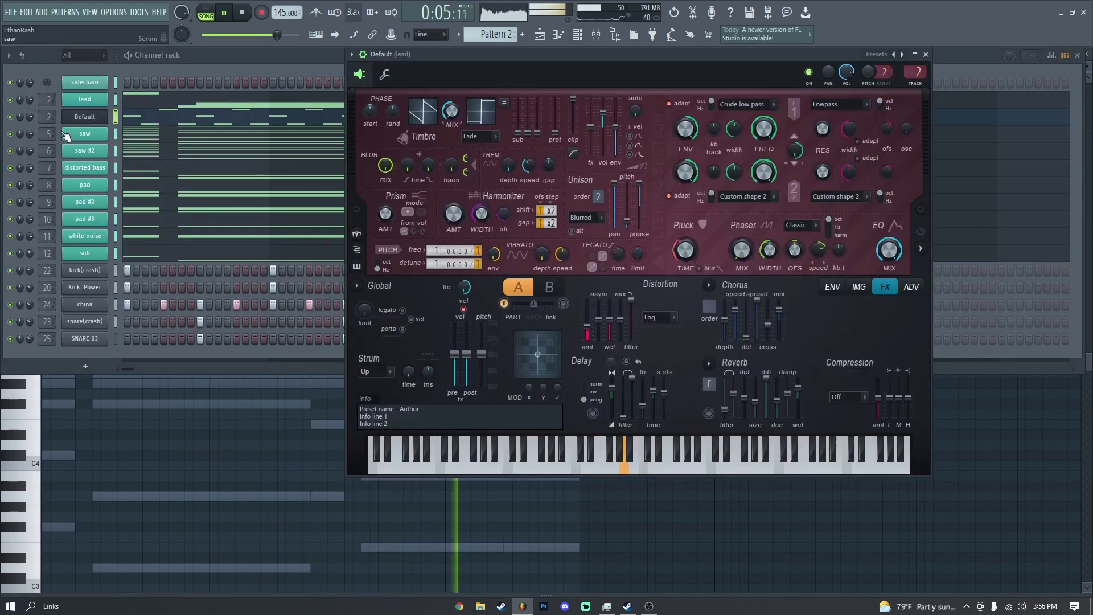
click(17, 121)
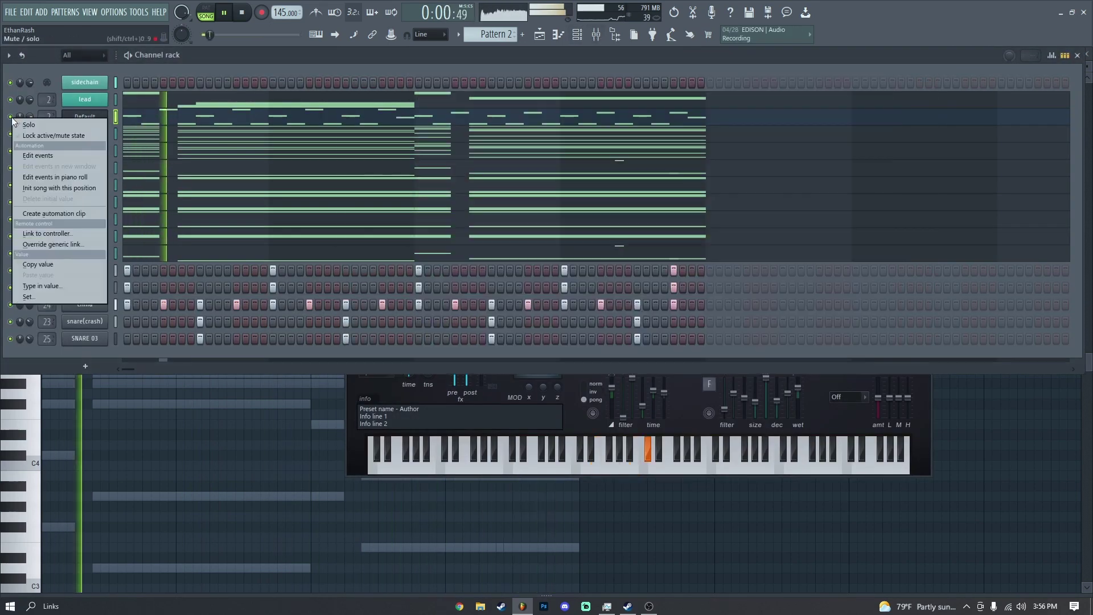
click(85, 116)
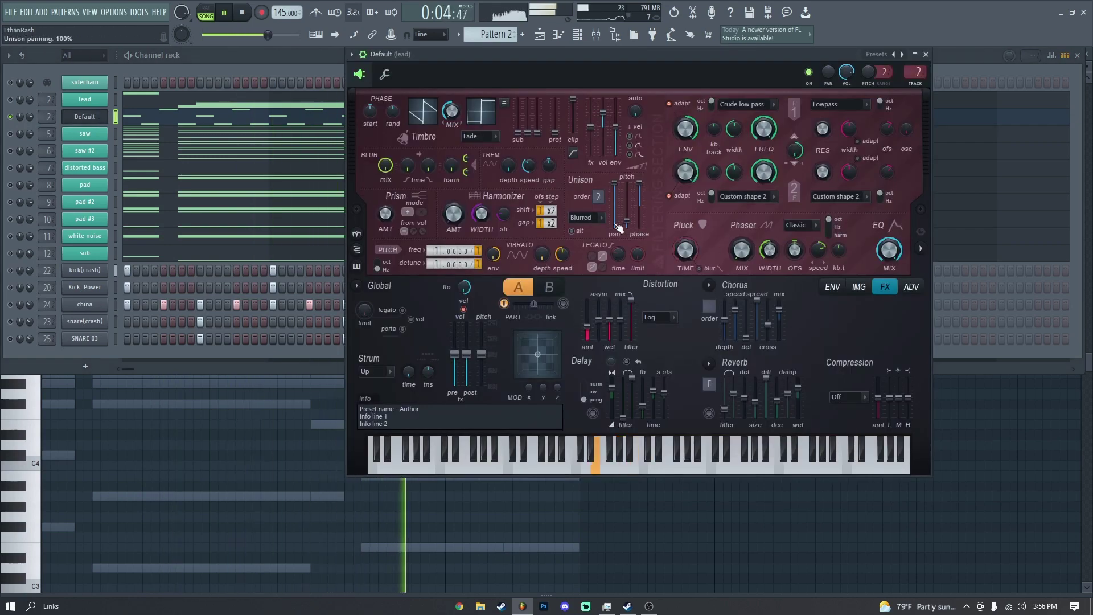
click(28, 117)
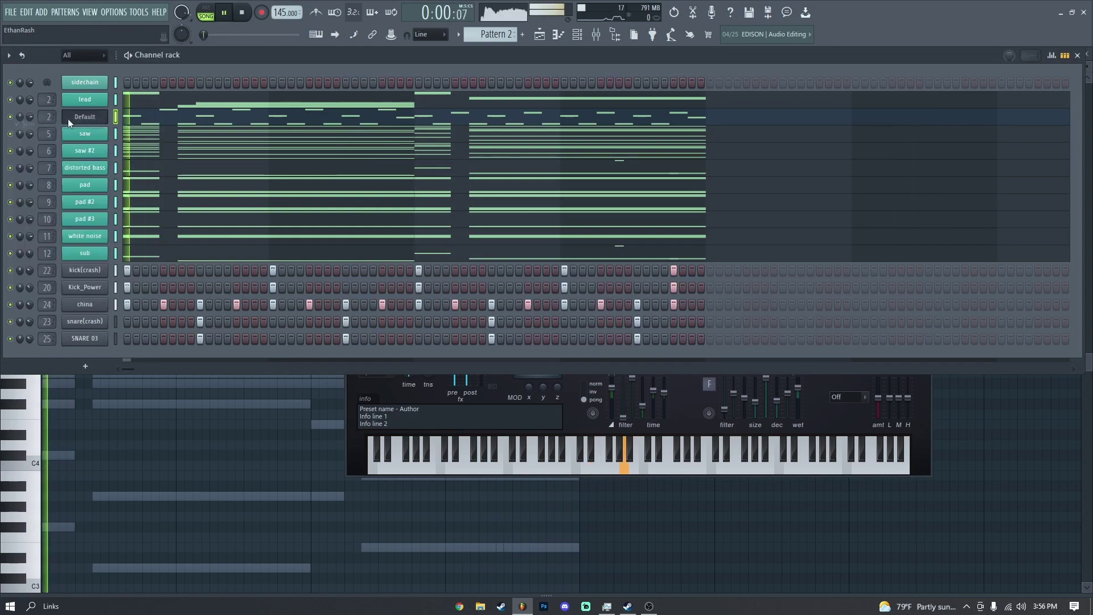
click(84, 117)
click(84, 116)
click(84, 116)
click(84, 117)
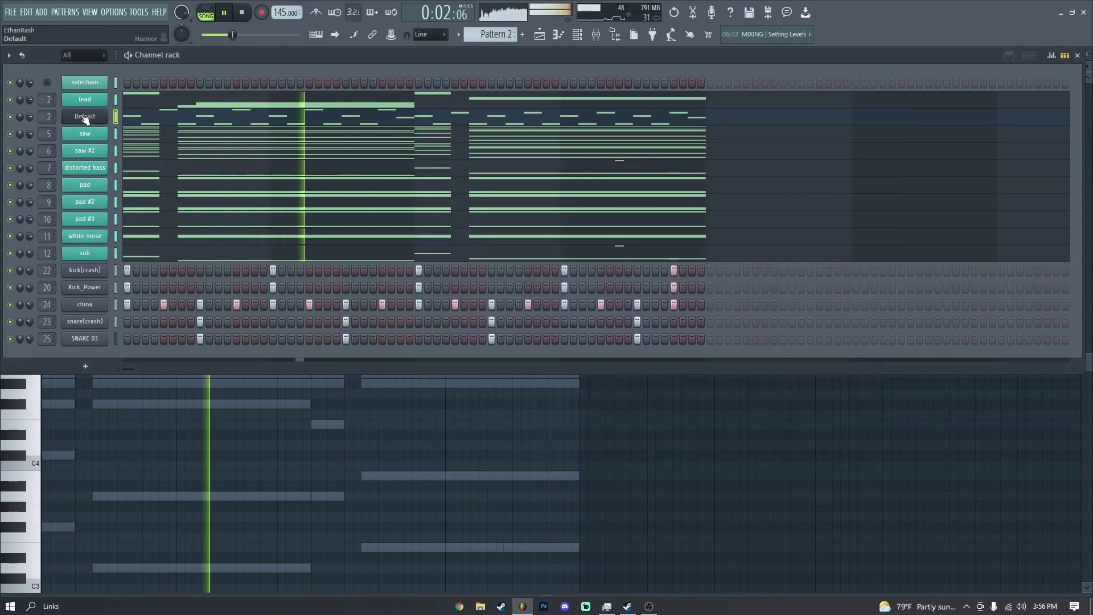
Step: Shorten the opening A5, E5, C#6, E5 arpeggio notes in the Default channel to one step each and delete the remaining notes
right_click(85, 118)
key(space)
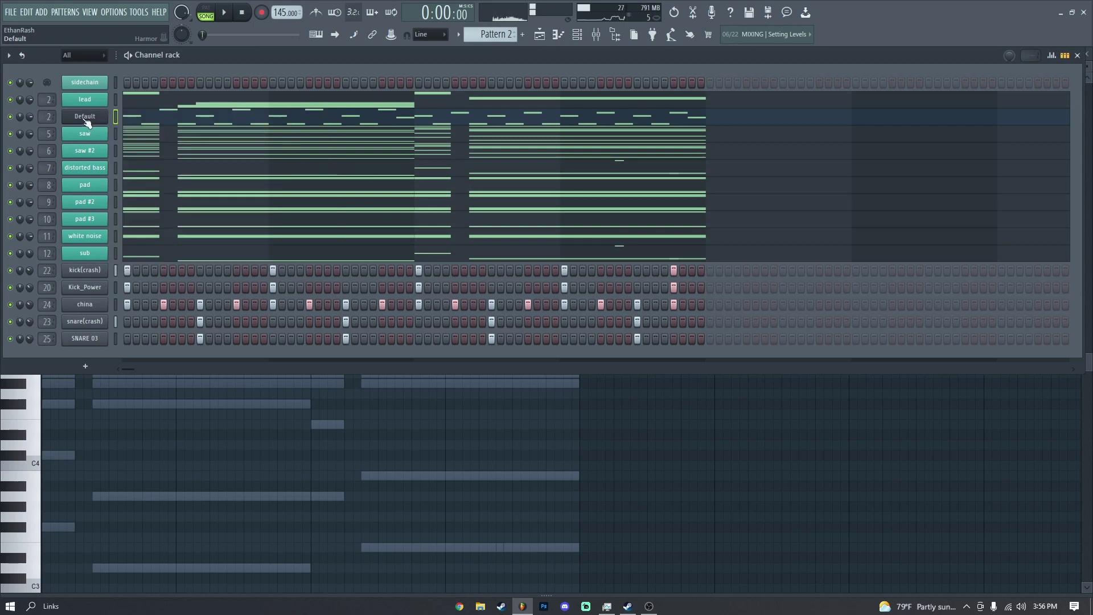
key(F9)
click(123, 119)
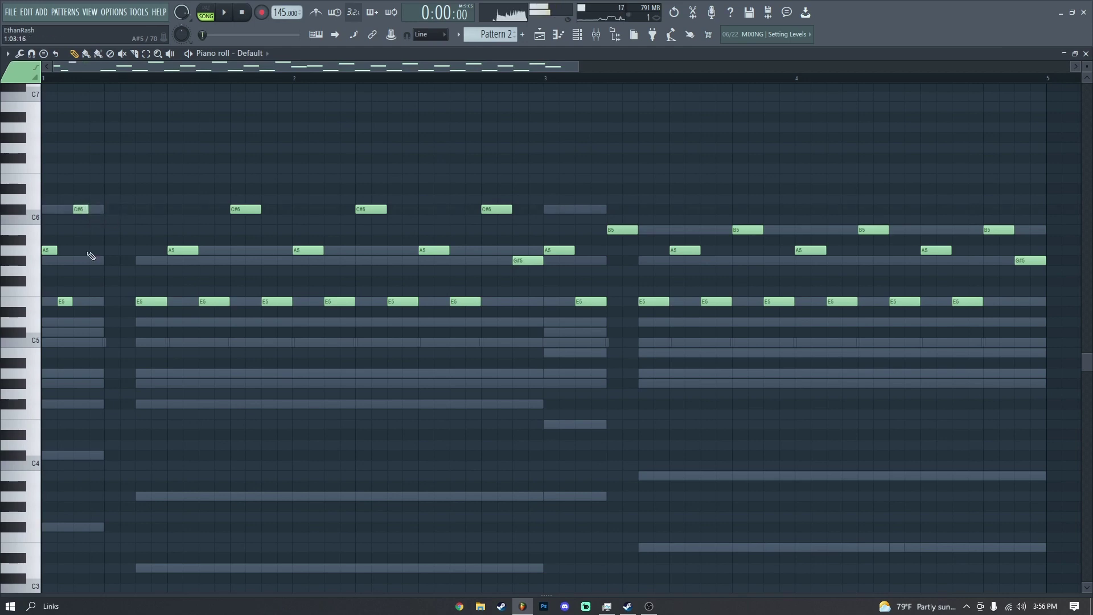
drag(129, 123, 1081, 480)
scroll(1063, 255, right, 2)
key(Delete)
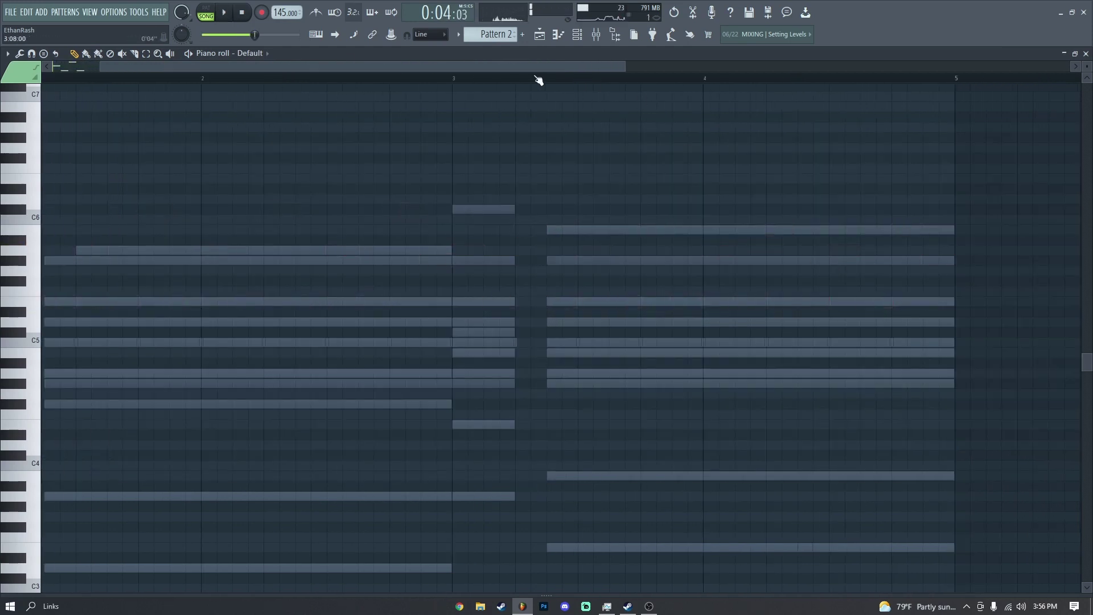
Step: Repeat the one-step A5, E5, C#6, E5 arpeggio across four bars of the Default channel and play it
scroll(366, 75, left, 2)
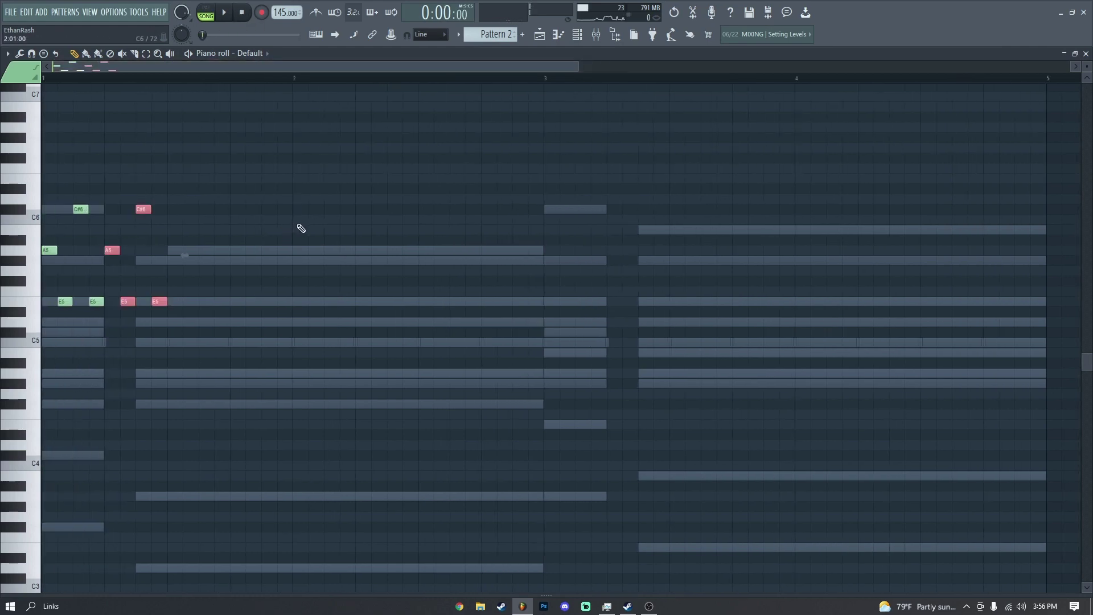
key(ctrl+b)
key(ctrl+b)
key(ctrl+b)
key(ctrl+b)
key(ctrl+b)
key(ctrl+b)
key(ctrl+b)
key(ctrl+b)
key(ctrl+b)
key(ctrl+b)
key(ctrl+b)
key(ctrl+b)
key(ctrl+b)
key(ctrl+b)
key(ctrl+d)
key(space)
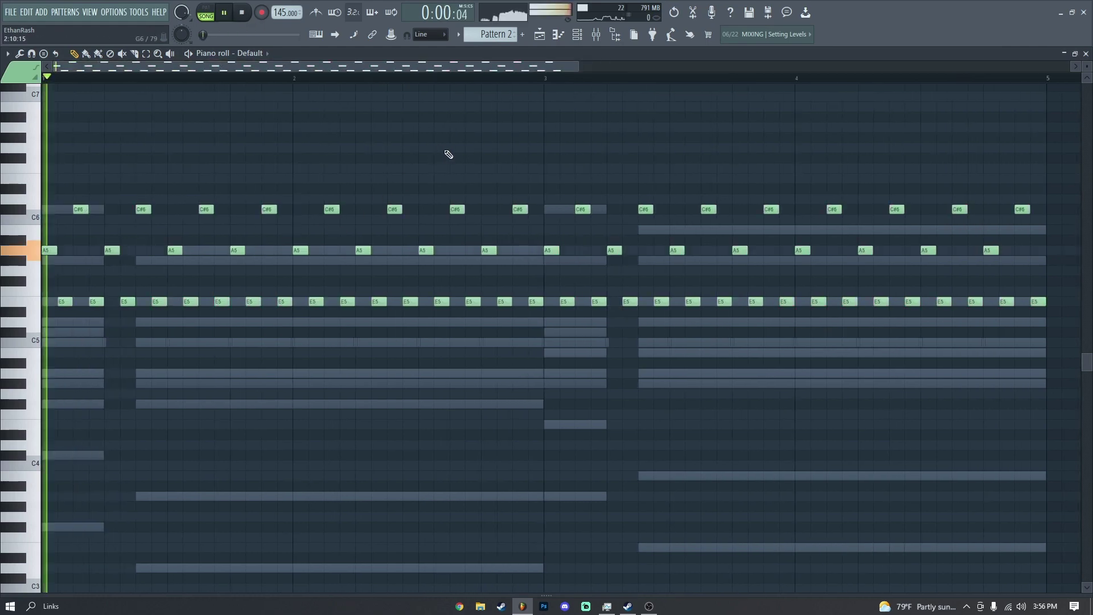
key(space)
Step: Delete the Default arpeggio channel from the channel rack
click(540, 36)
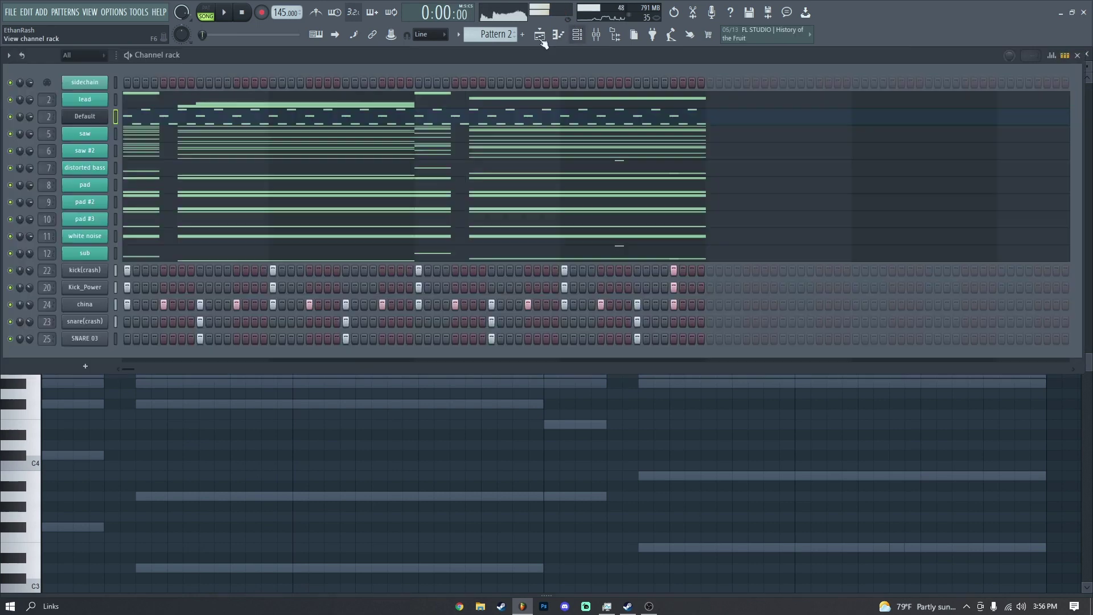
right_click(94, 117)
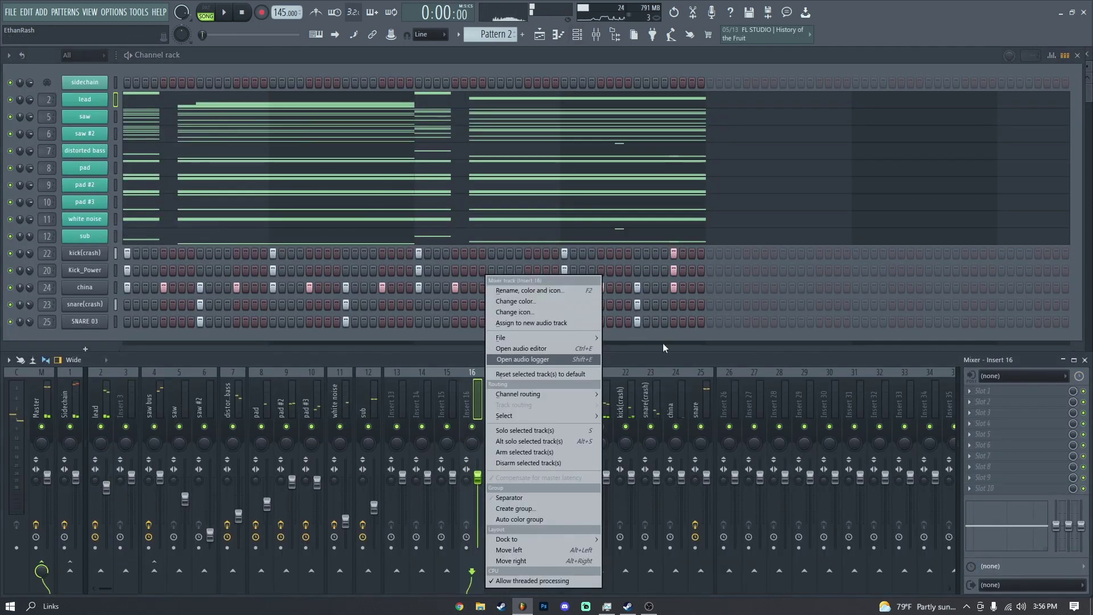
click(688, 260)
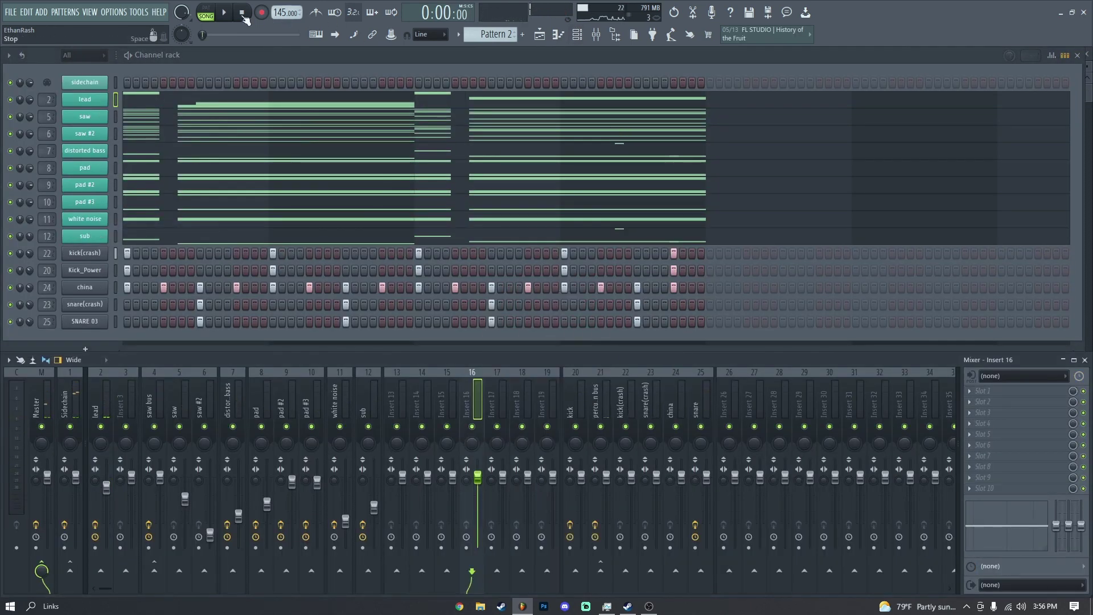
Step: Play the pattern and colour the kick(crash) and Kick_Power channels the same teal as the synth channels
key(space)
right_click(89, 249)
click(147, 292)
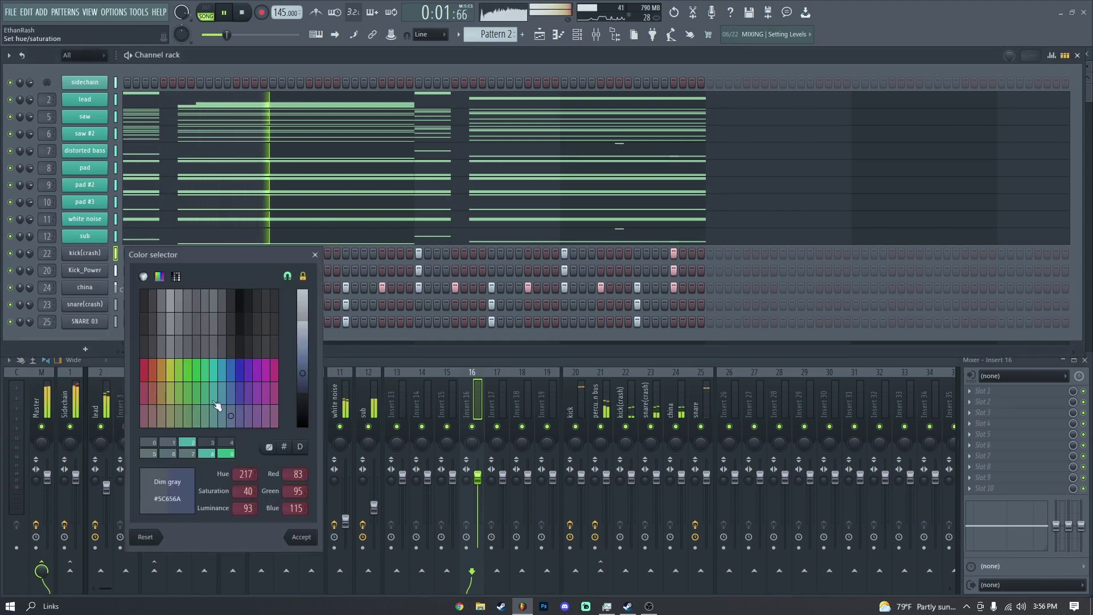
click(183, 440)
click(301, 537)
right_click(97, 269)
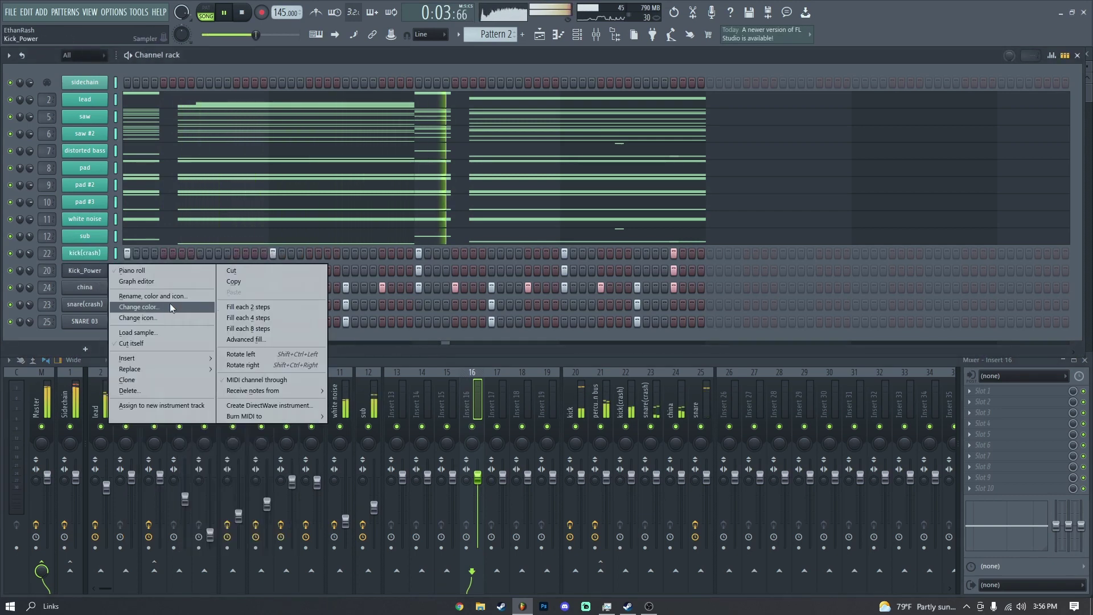
click(182, 418)
click(324, 551)
Step: Colour the snare(crash) and china channels teal to match the other channels
right_click(85, 287)
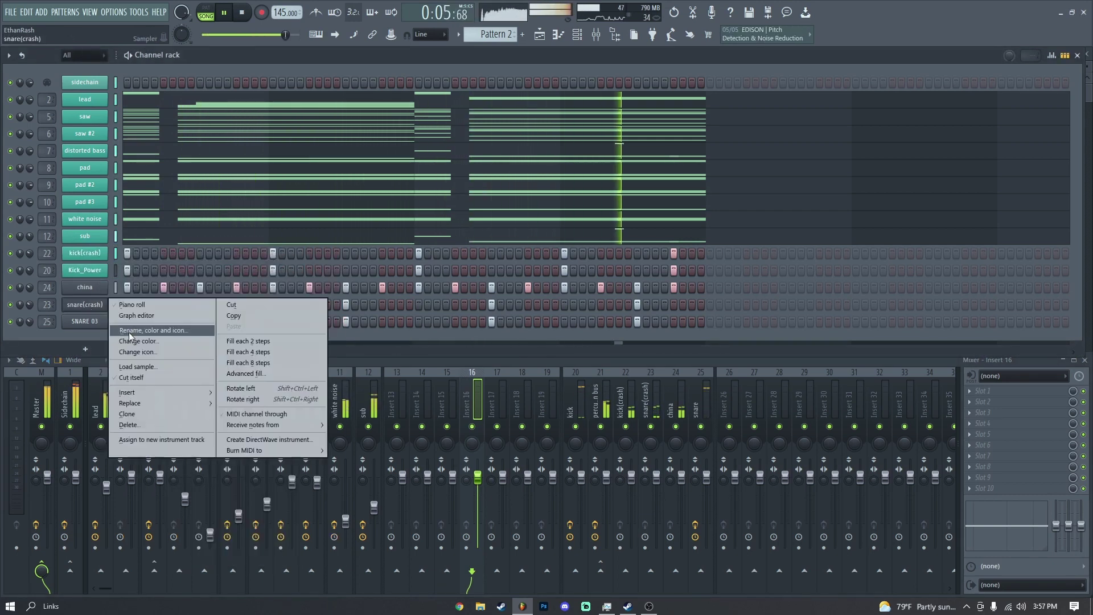
click(97, 342)
click(140, 485)
right_click(103, 285)
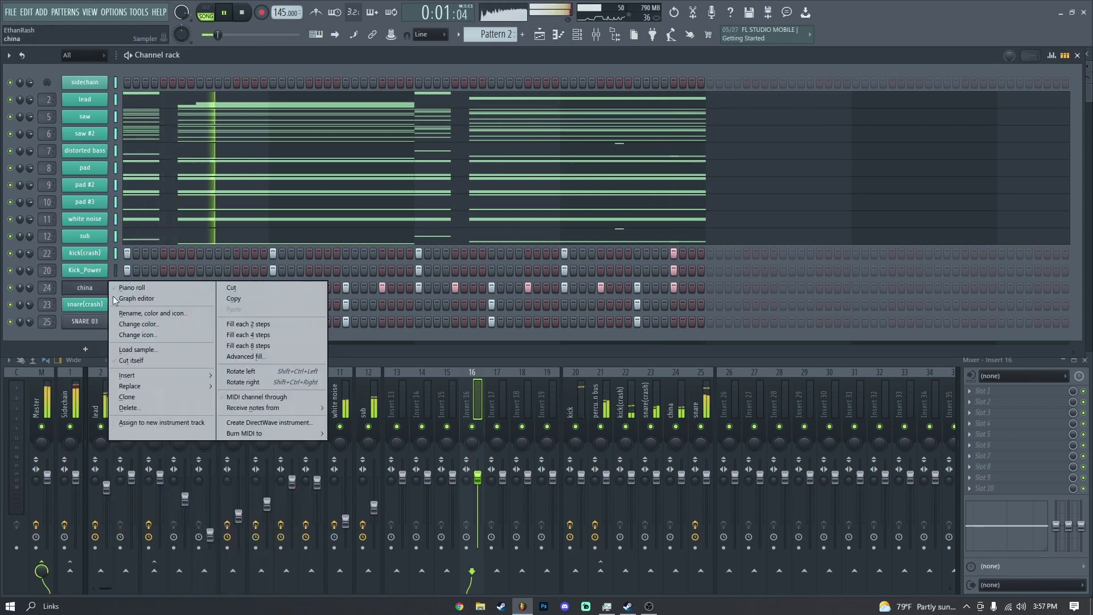
click(136, 329)
click(137, 476)
Step: Rename the SNARE 03 channel to "snare" and colour it teal
right_click(83, 323)
click(128, 337)
text(sn)
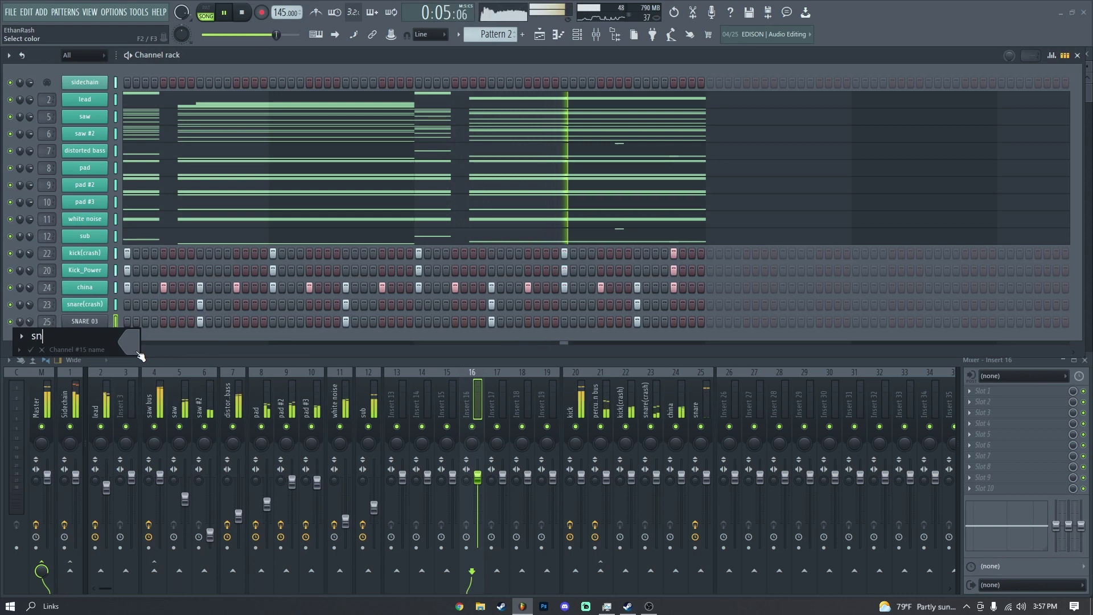
text(are)
click(137, 352)
click(172, 476)
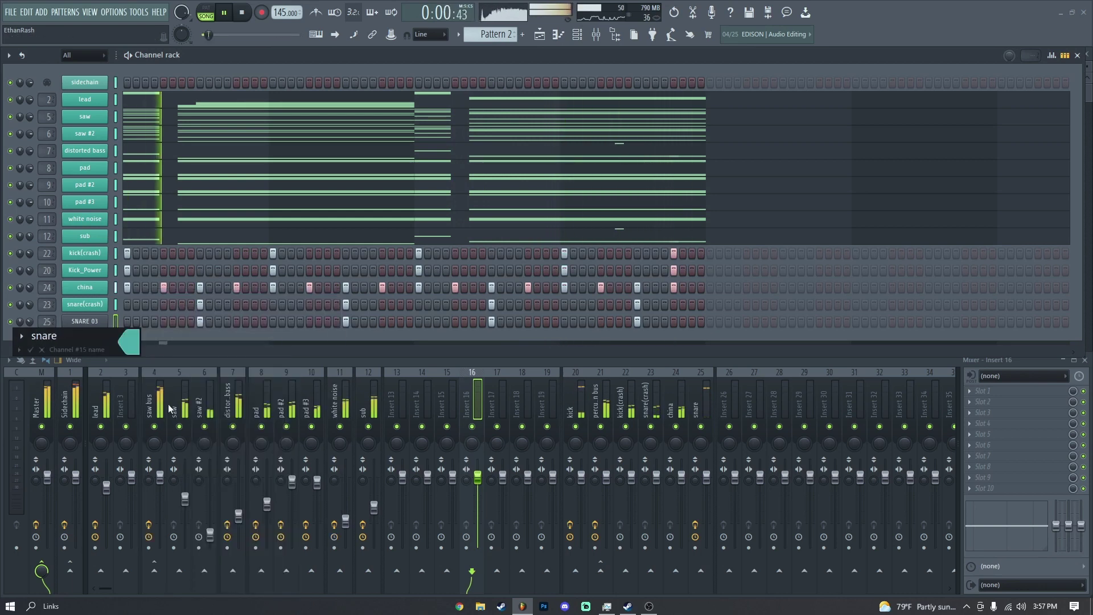
key(Return)
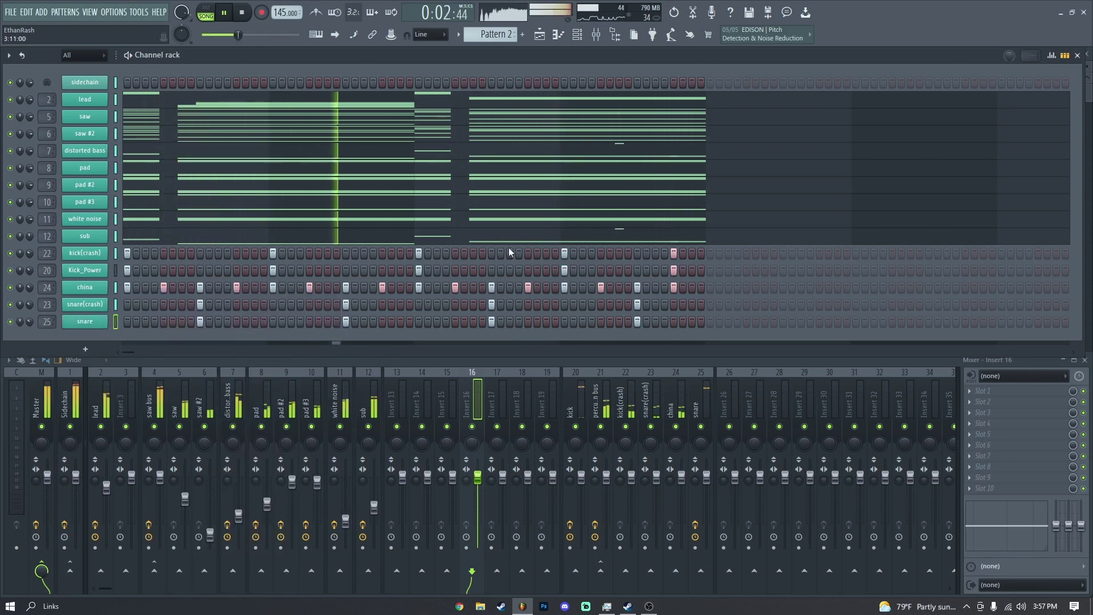